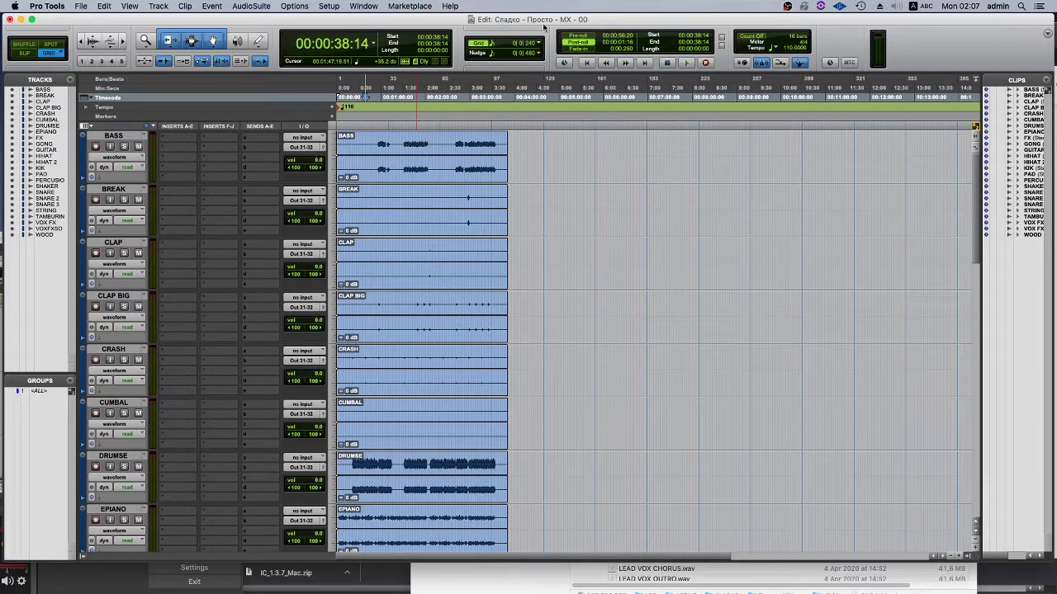
Mute the audio source in the OBS mixer and place the Pro Tools playback start at 00:00:32:18.
left_click(385, 250)
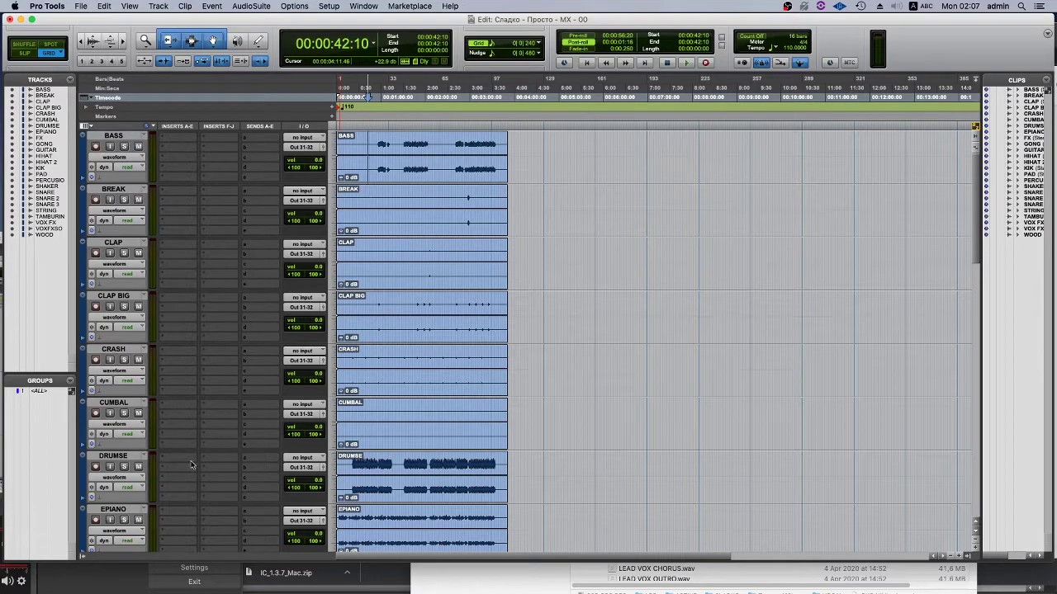
left_click(89, 581)
left_click(8, 581)
left_click(350, 165)
left_click(361, 98)
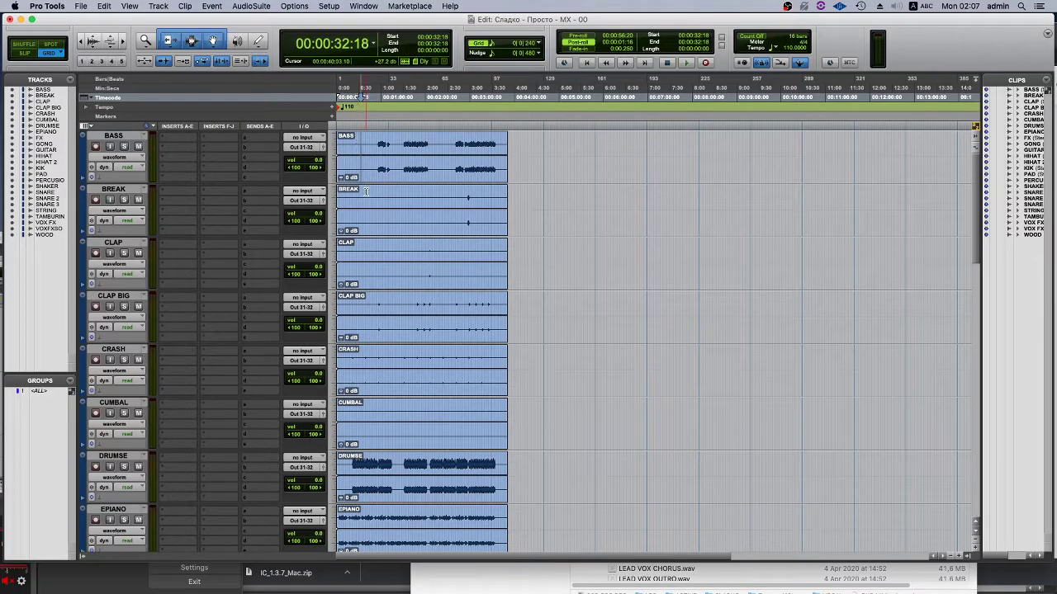
Change the BASS track's colour to orange with the color palette.
left_click(141, 135)
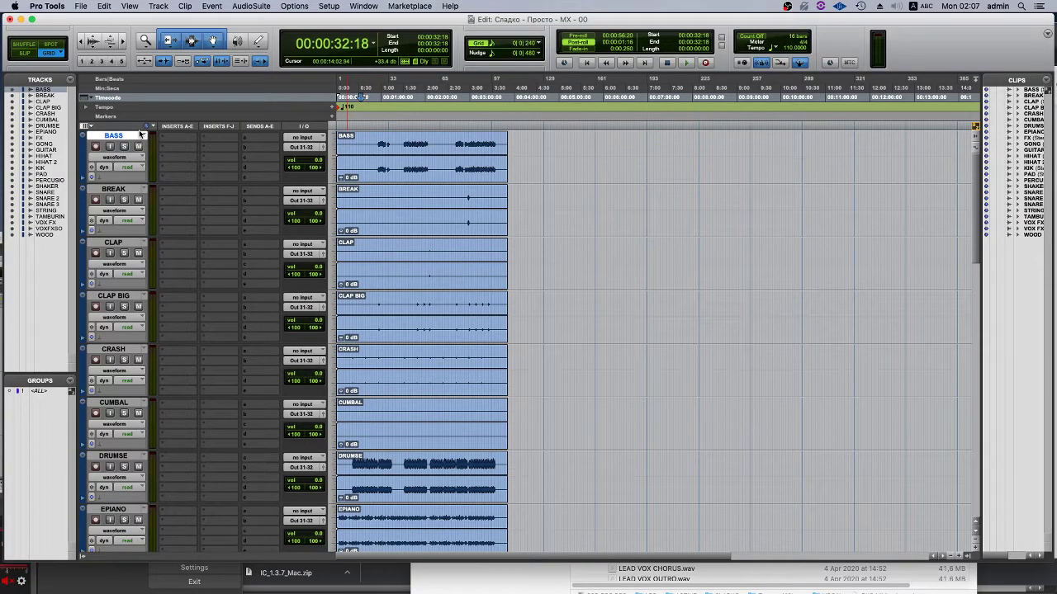
double_click(81, 158)
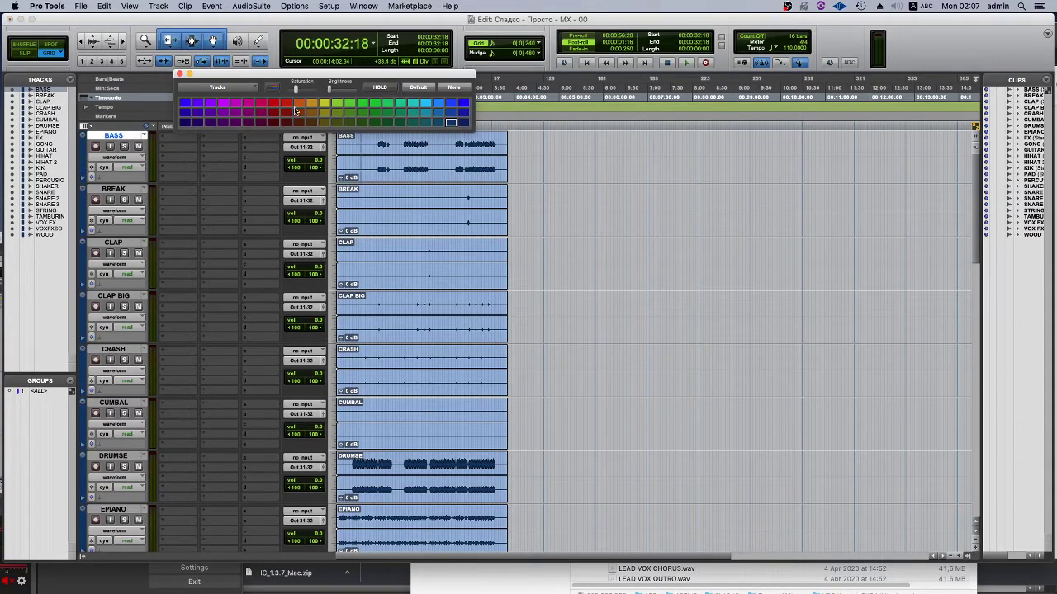
left_click(312, 105)
left_click(179, 74)
Play the session from 00:00:56:18, where the BASS part comes in, and review the tracks down to WOOD.
left_click(378, 144)
key("space")
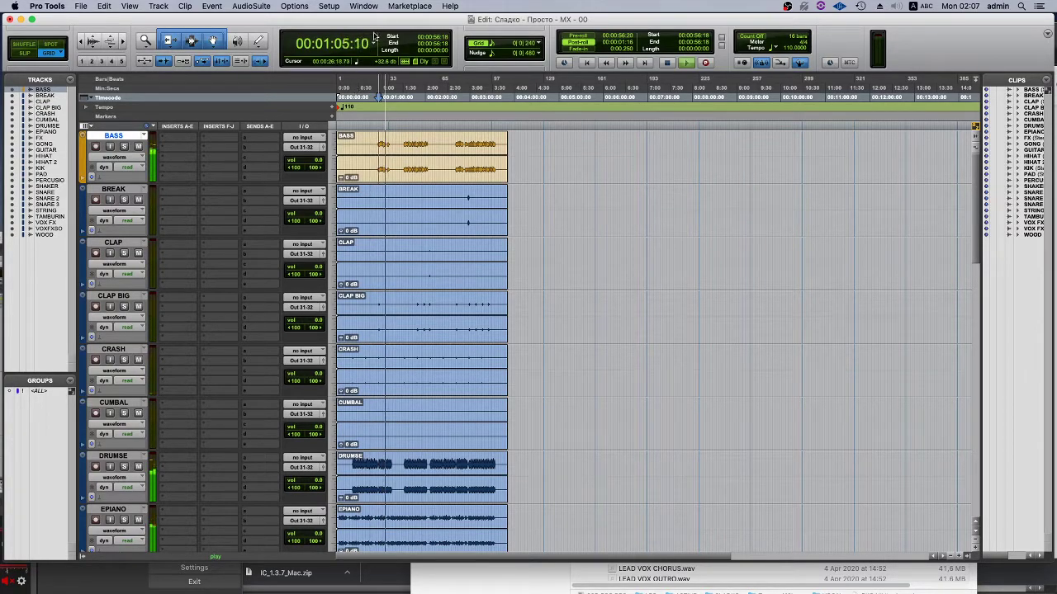
scroll(428, 327, "down", 10)
scroll(209, 387, "down", 8)
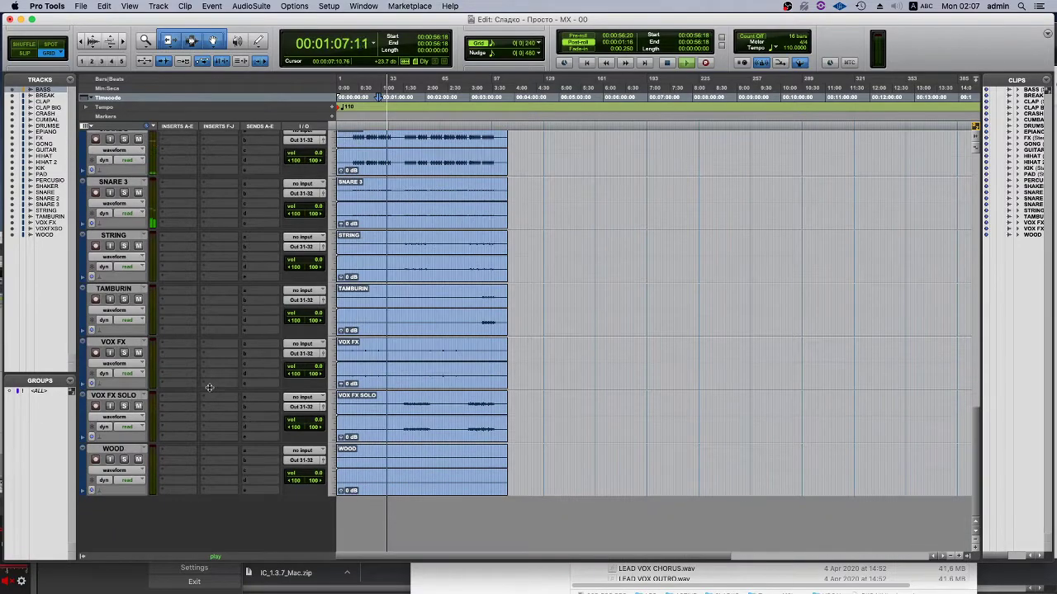
left_click(422, 488)
left_click(382, 388, "shift")
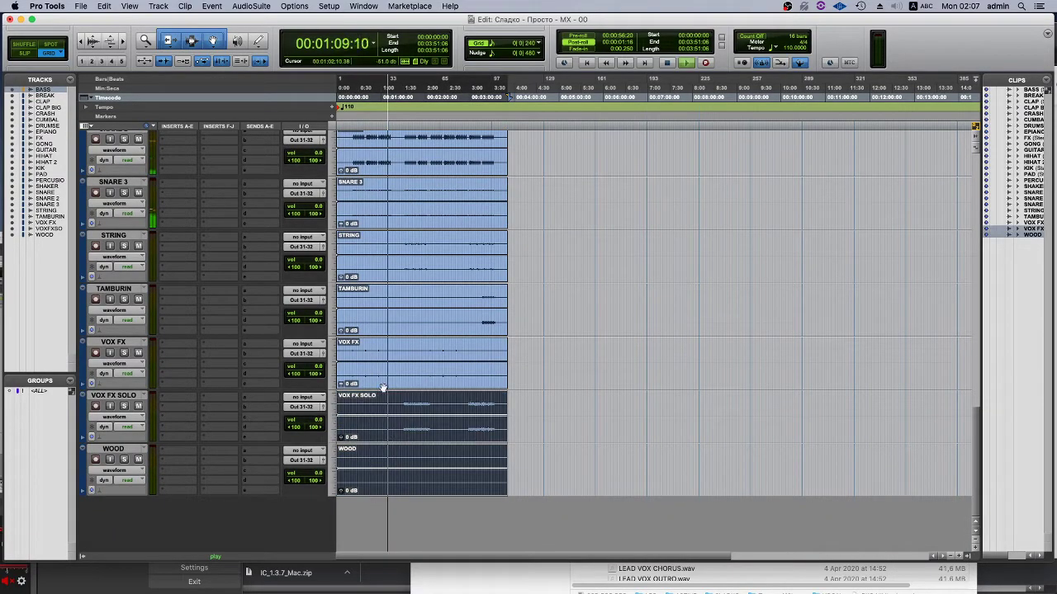
left_click(382, 346, "shift")
left_click(382, 314, "shift")
left_click(384, 260, "shift")
scroll(384, 272, "up", 3)
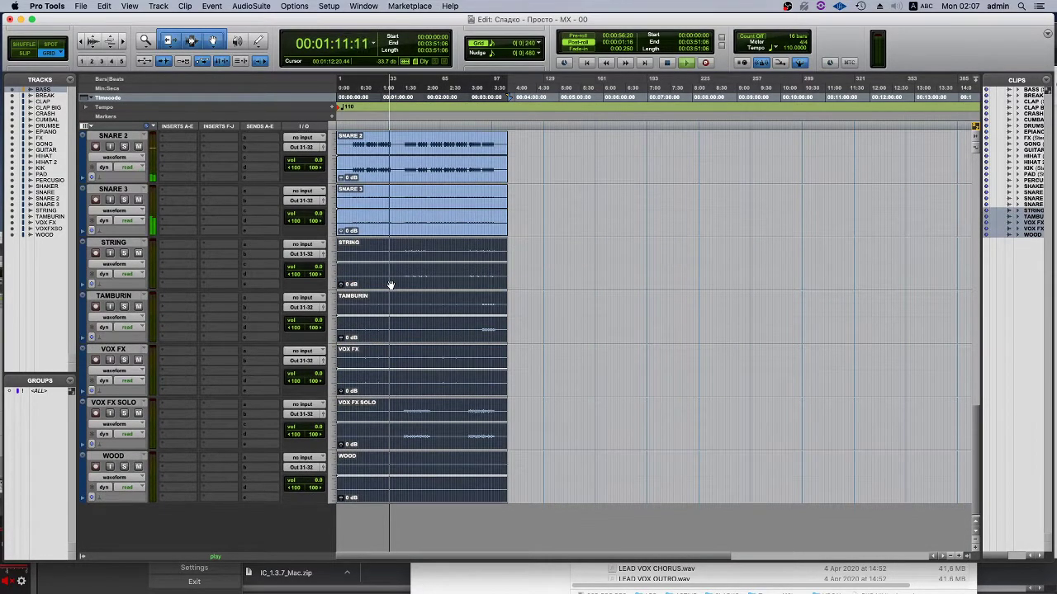
left_click(382, 310, "shift")
left_click(378, 273, "shift")
left_click(378, 219, "shift")
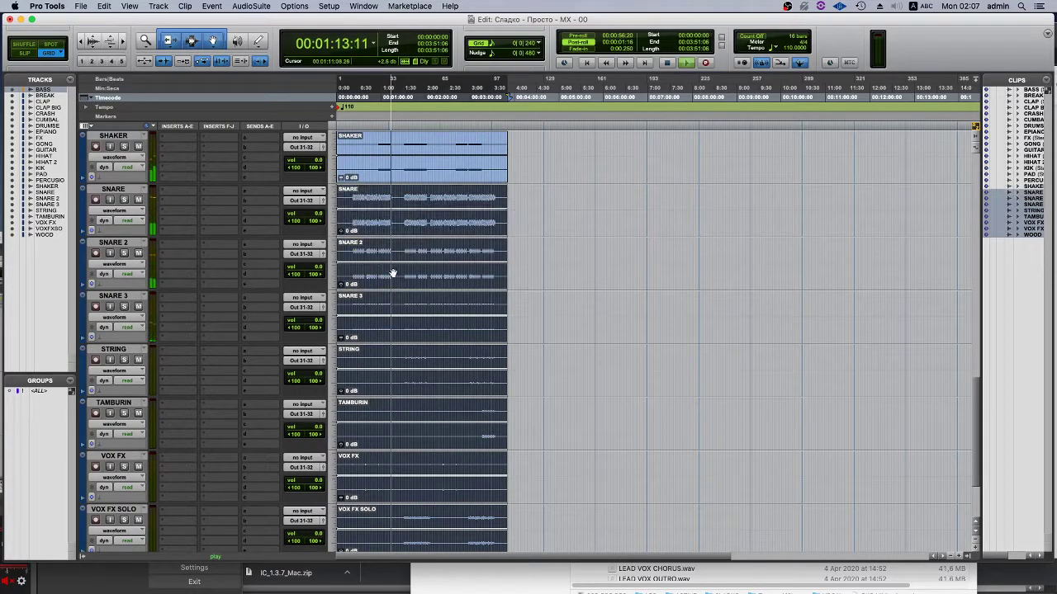
scroll(363, 347, "up", 3)
left_click(371, 337, "shift")
left_click(376, 283, "shift")
left_click(378, 228, "shift")
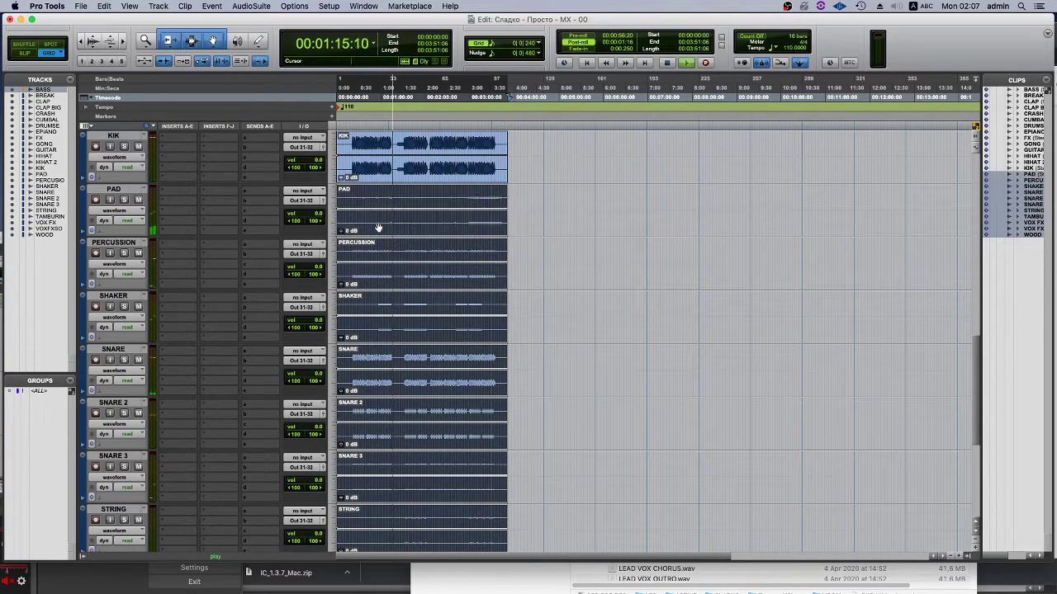
scroll(372, 206, "up", 3)
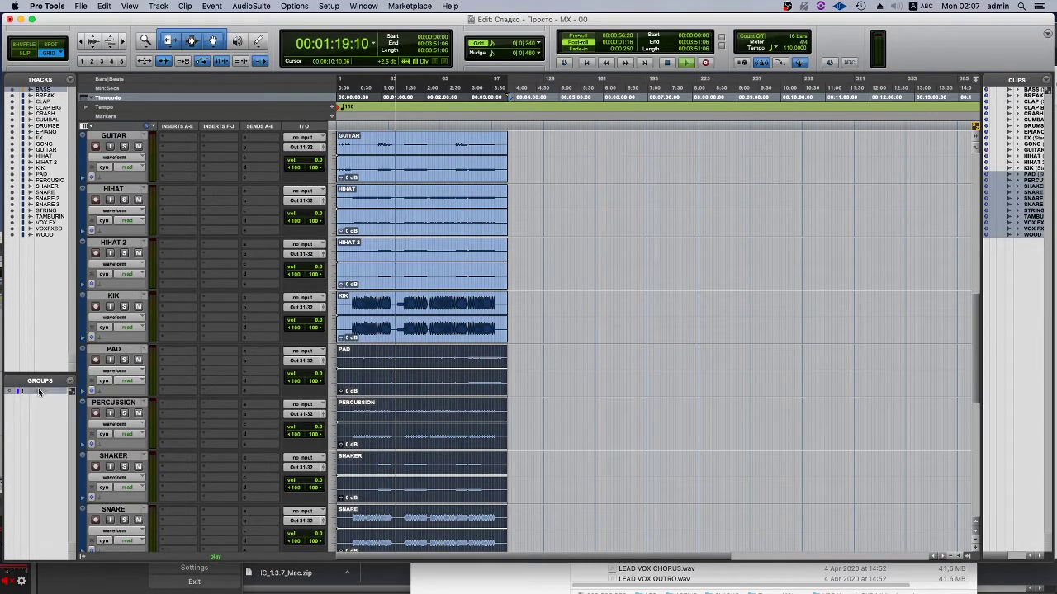
left_click(402, 330, "shift")
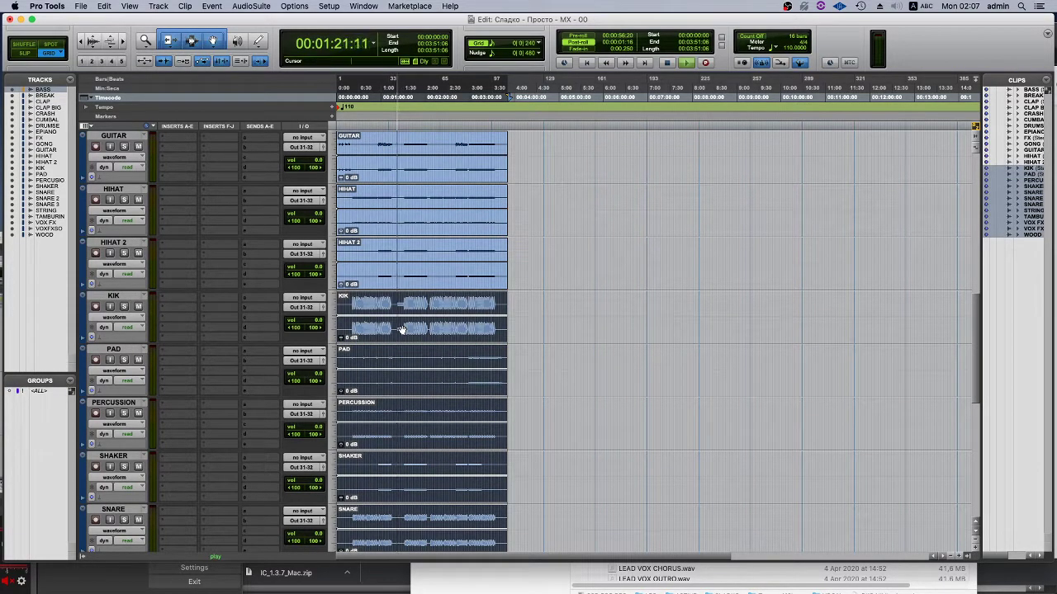
left_click(405, 331, "shift")
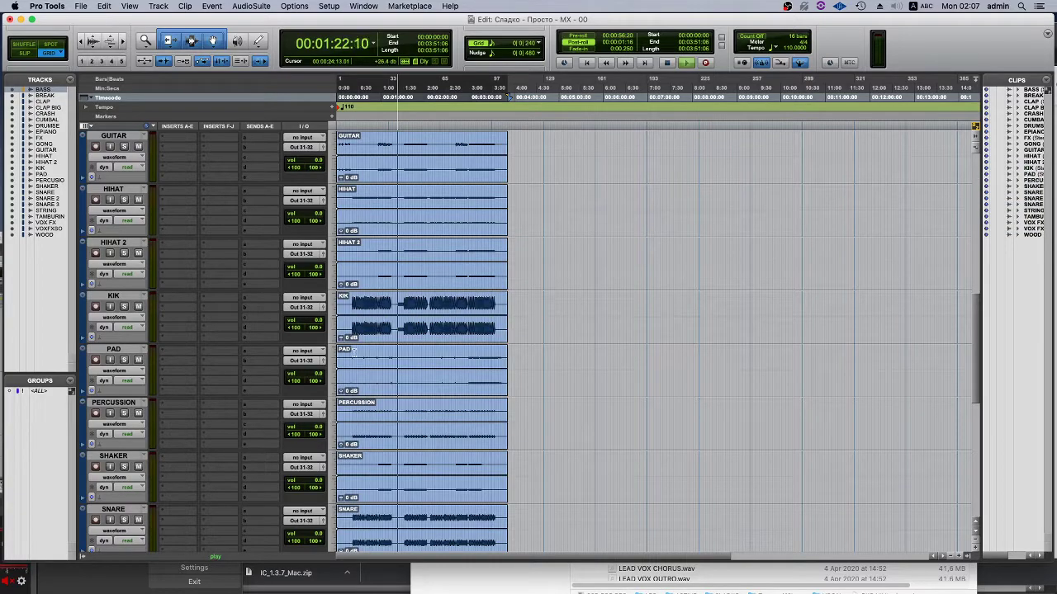
Select the clips on every track at once through the ALL group and mute them.
left_click(412, 337, "shift")
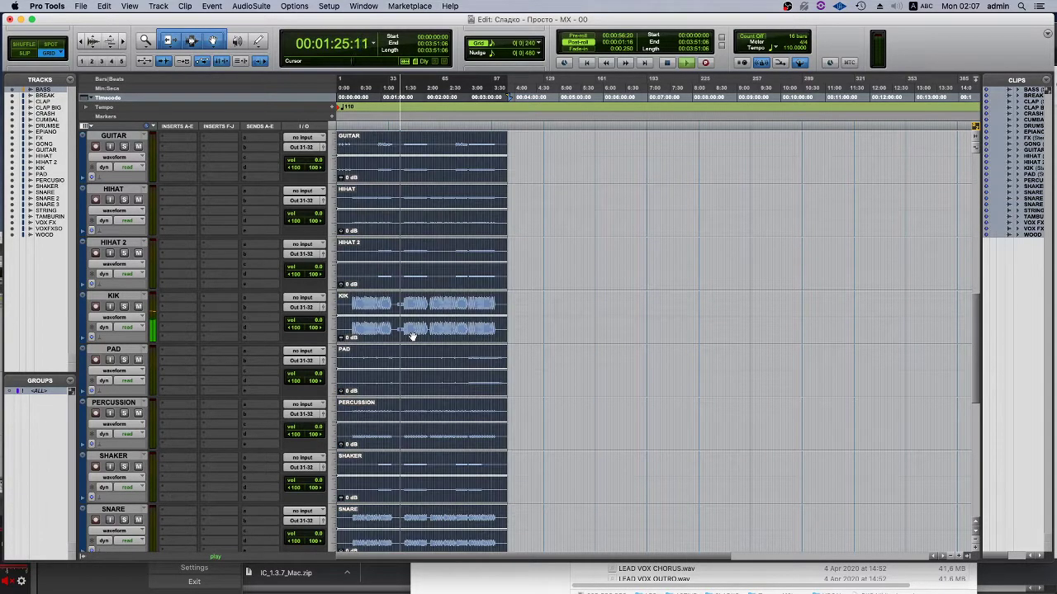
scroll(412, 337, "up", 10)
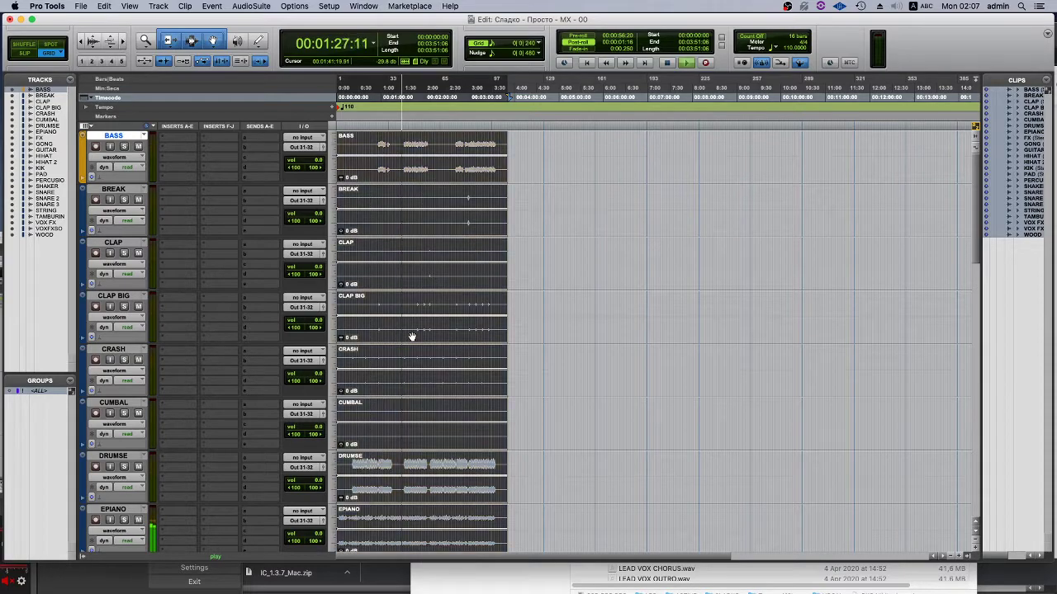
left_click(344, 467)
Unmute the DRUMSE clip, start playback and move the DRUMSE track above all the others.
left_click(361, 492)
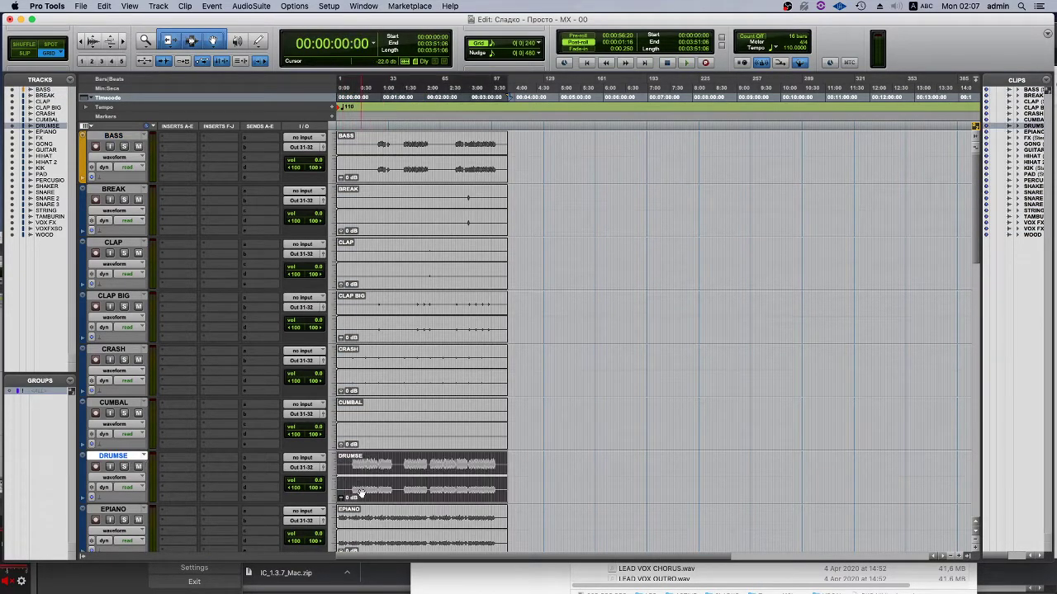
left_click(113, 456)
key("space")
left_click_drag(113, 456, 137, 110)
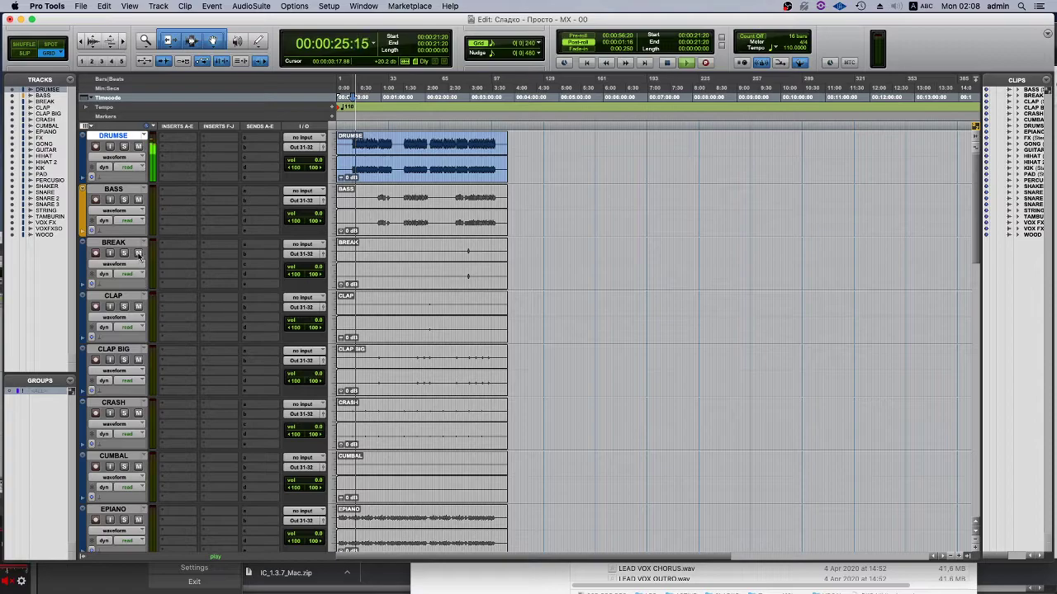
Place the BREAK track directly beneath DRUMSE, unmute its clip and stop playback.
left_click(114, 242)
left_click_drag(114, 242, 116, 132)
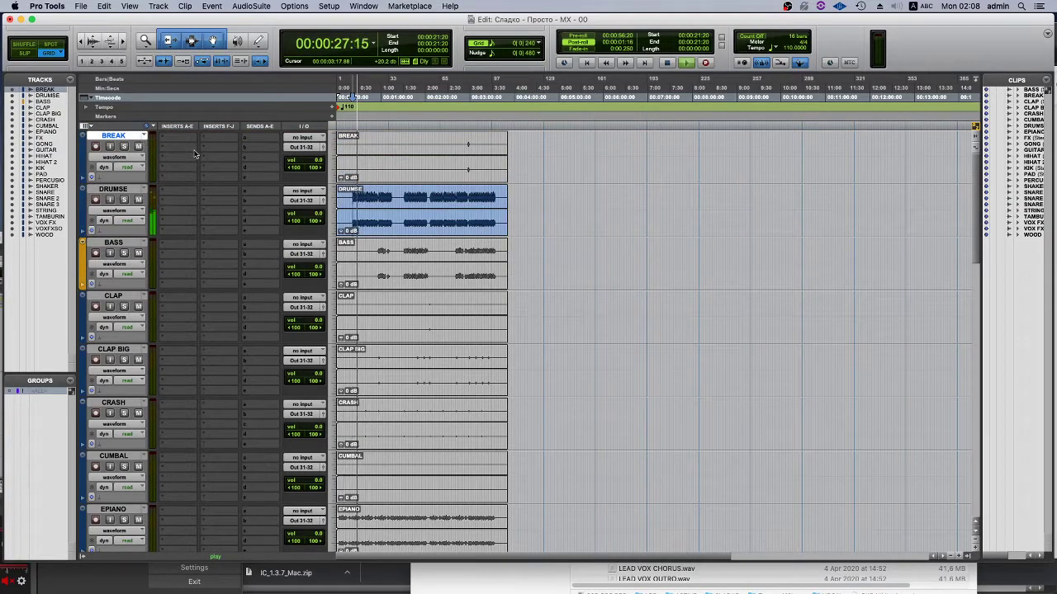
left_click(493, 168)
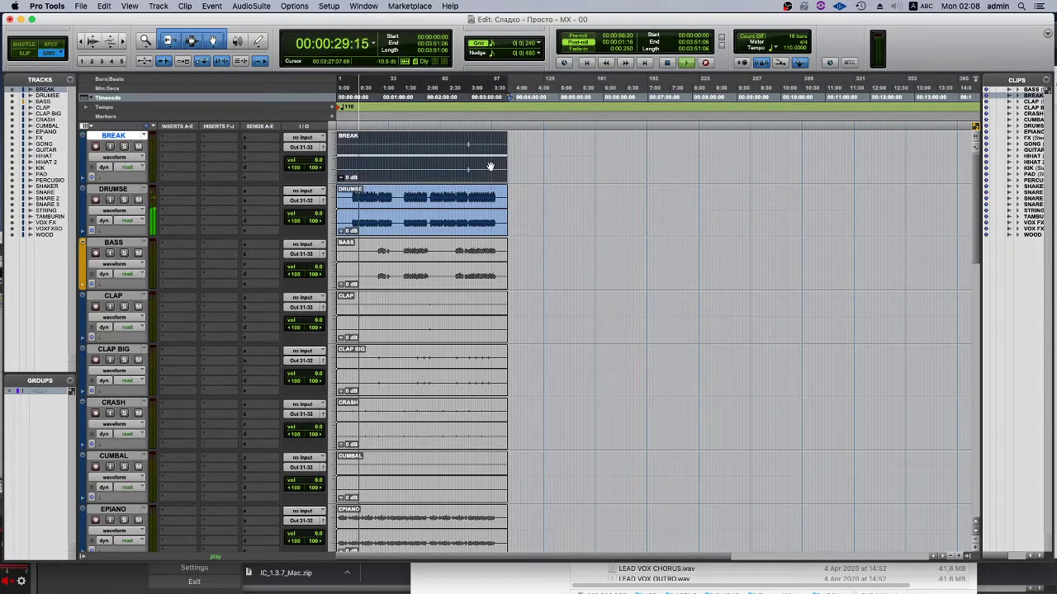
left_click_drag(113, 135, 205, 209)
key("space")
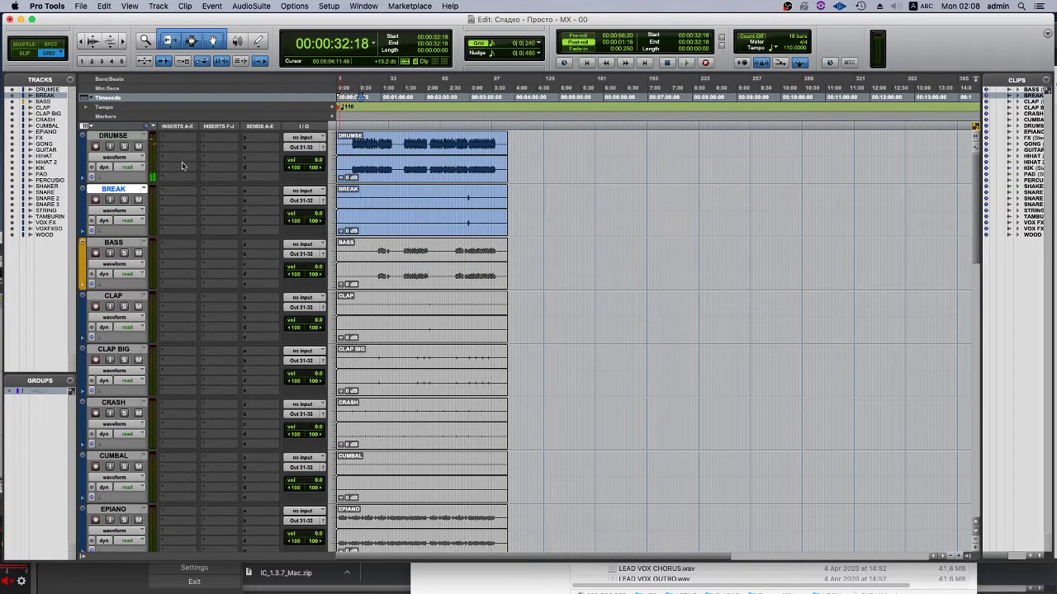
Create one new stereo Master Fader track.
key("super+shift+n")
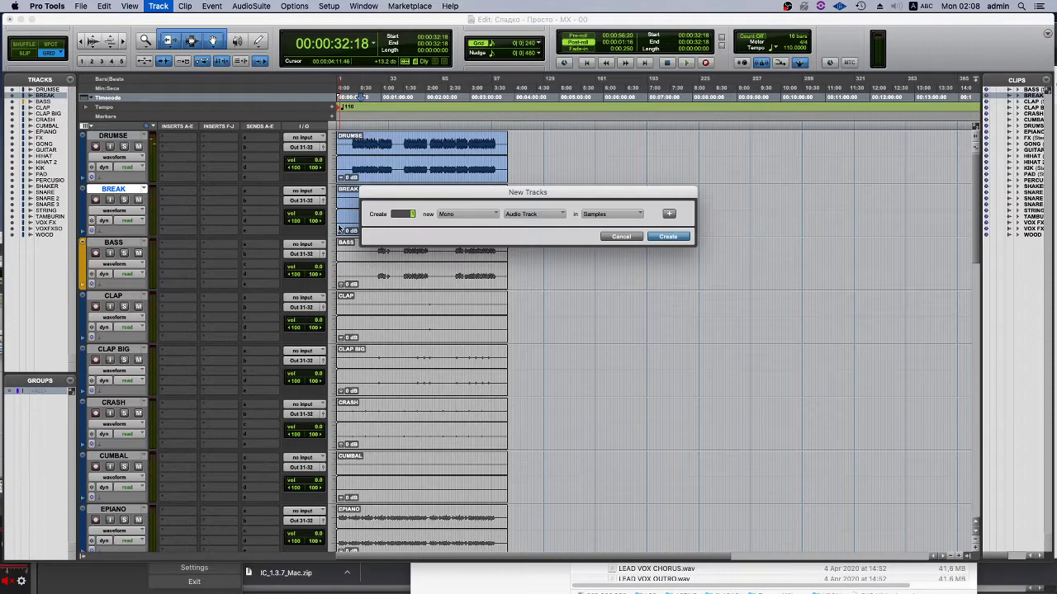
left_click(466, 214)
left_click(463, 224)
left_click(533, 214)
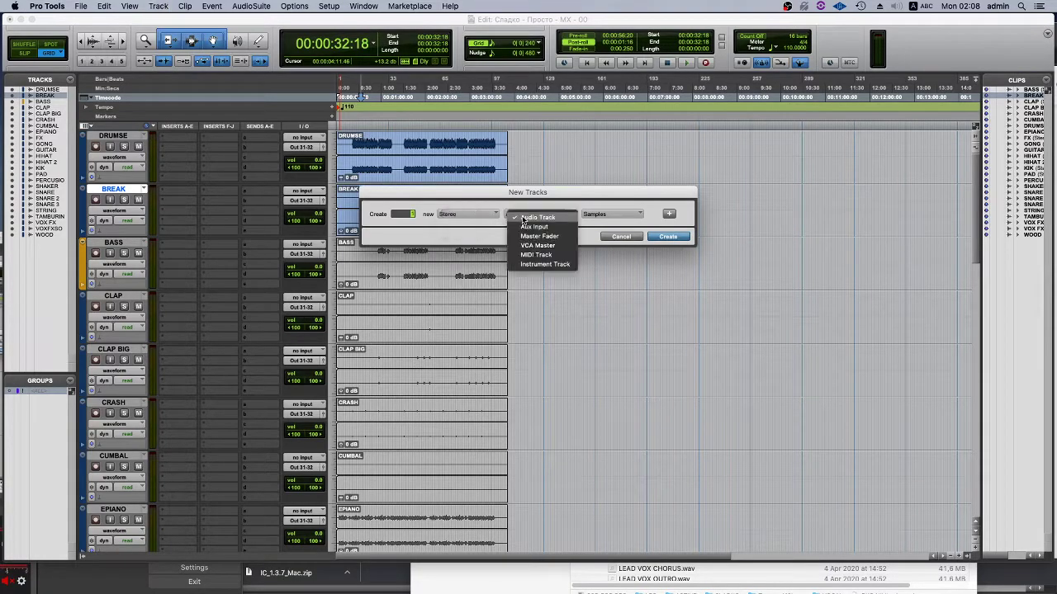
left_click(539, 236)
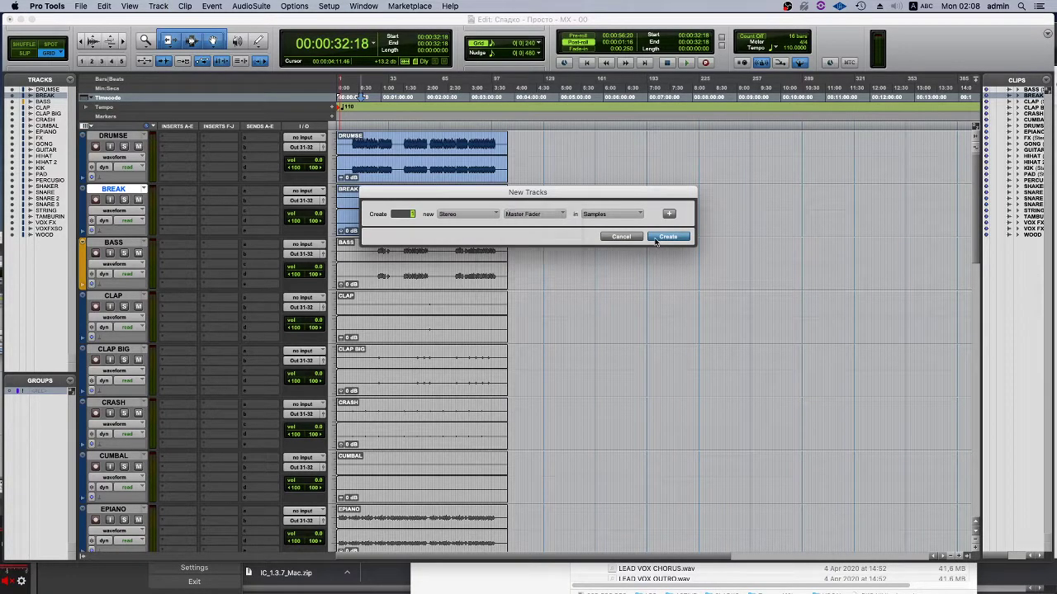
left_click(660, 237)
Assign the new master fader's output to Out 31-32 (Stereo).
left_click(312, 246)
mouse_move(319, 248)
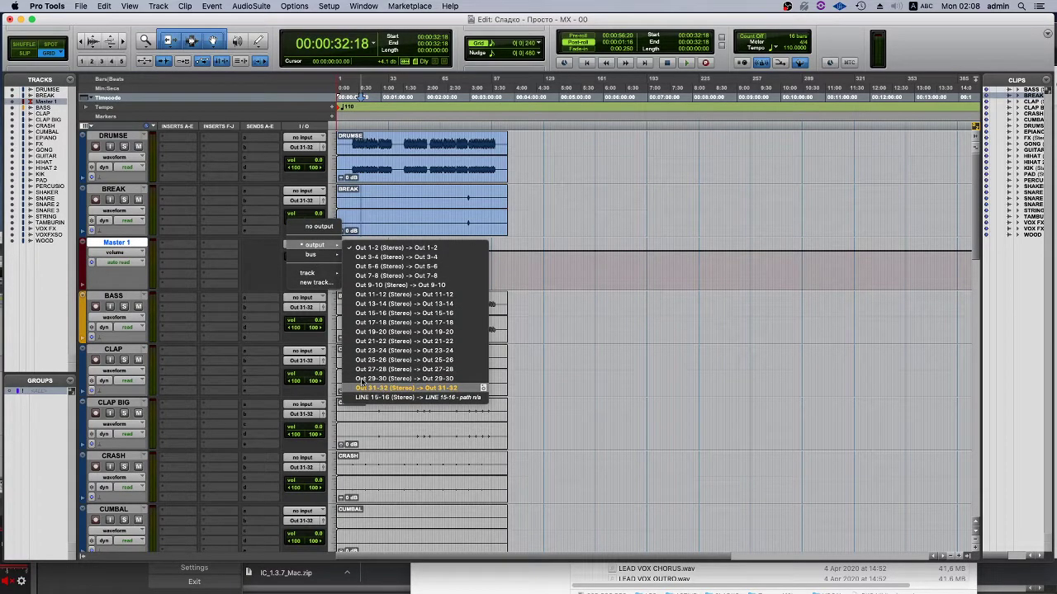
left_click(374, 388)
Toggle the audio source's mute in OBS and play the session with the Master 1 track selected.
left_click(6, 580)
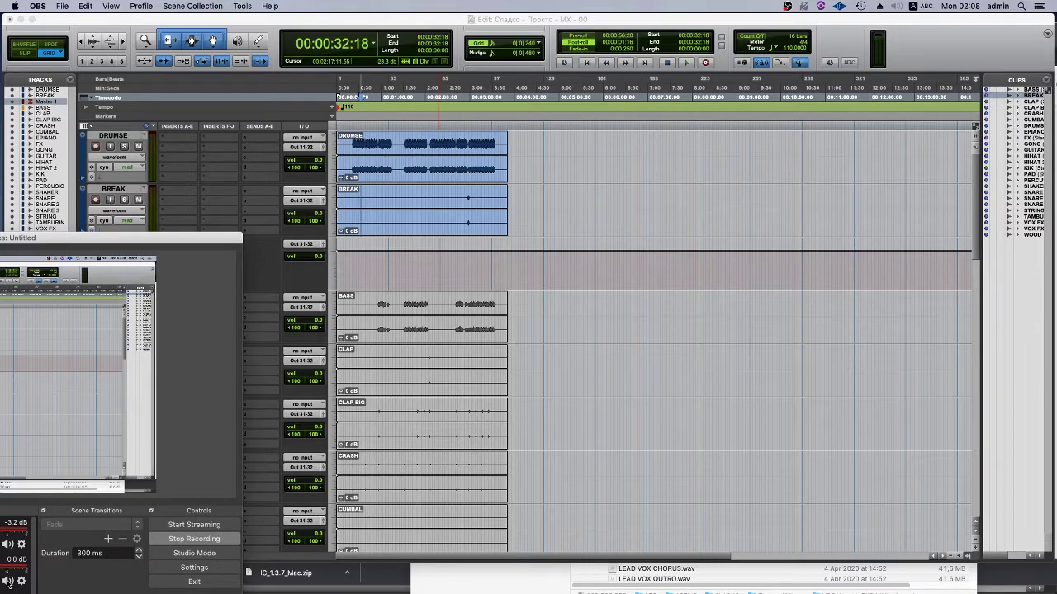
left_click(107, 245)
key("space")
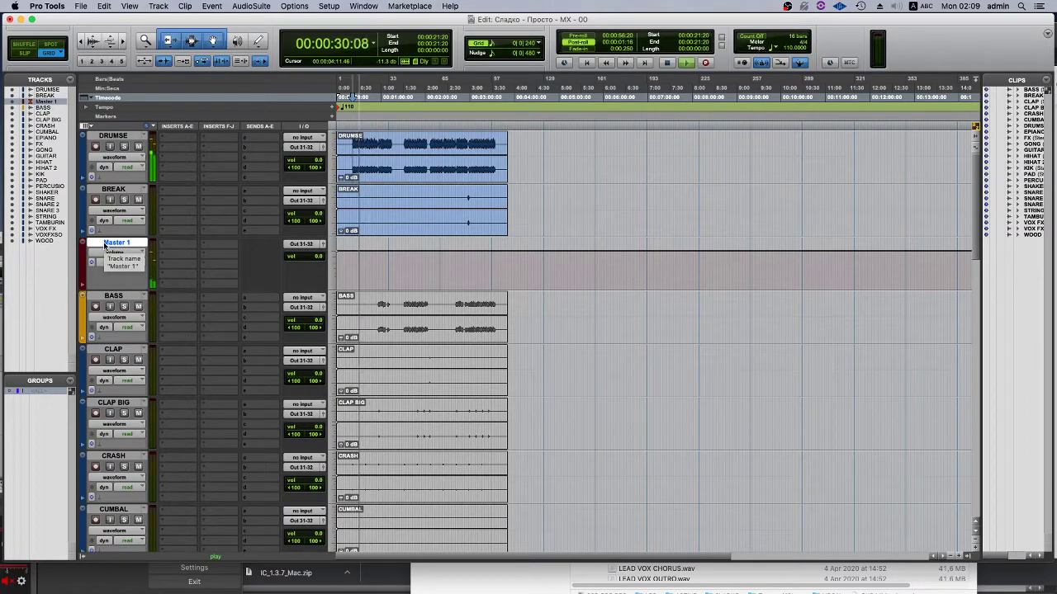
Insert the multichannel Youlean Loudness Meter 2 on the Master 1 track and play the drums through it from 00:00:21:20.
left_click(174, 247)
mouse_move(233, 267)
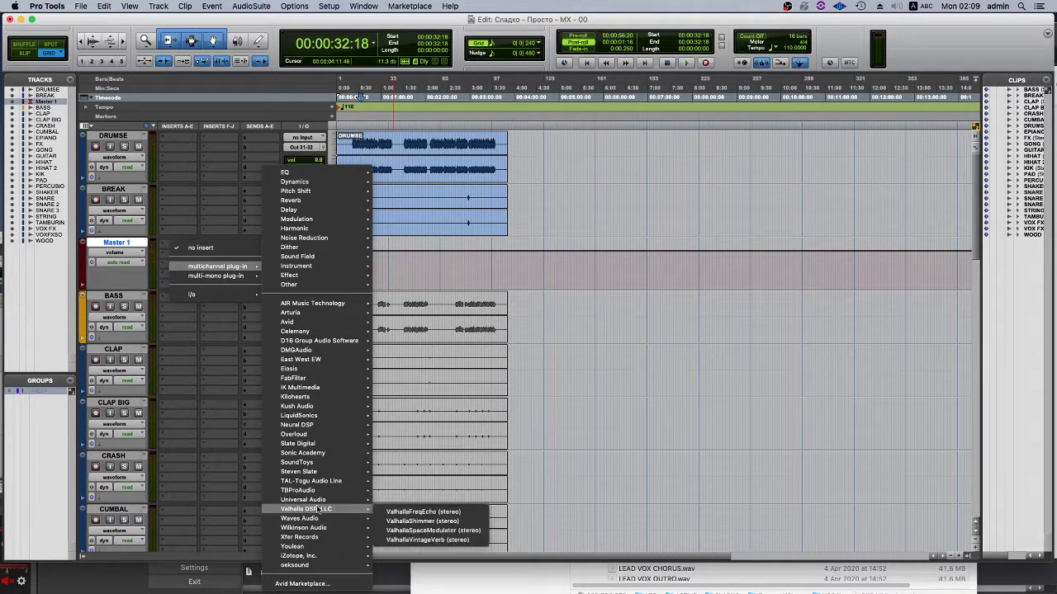
mouse_move(314, 545)
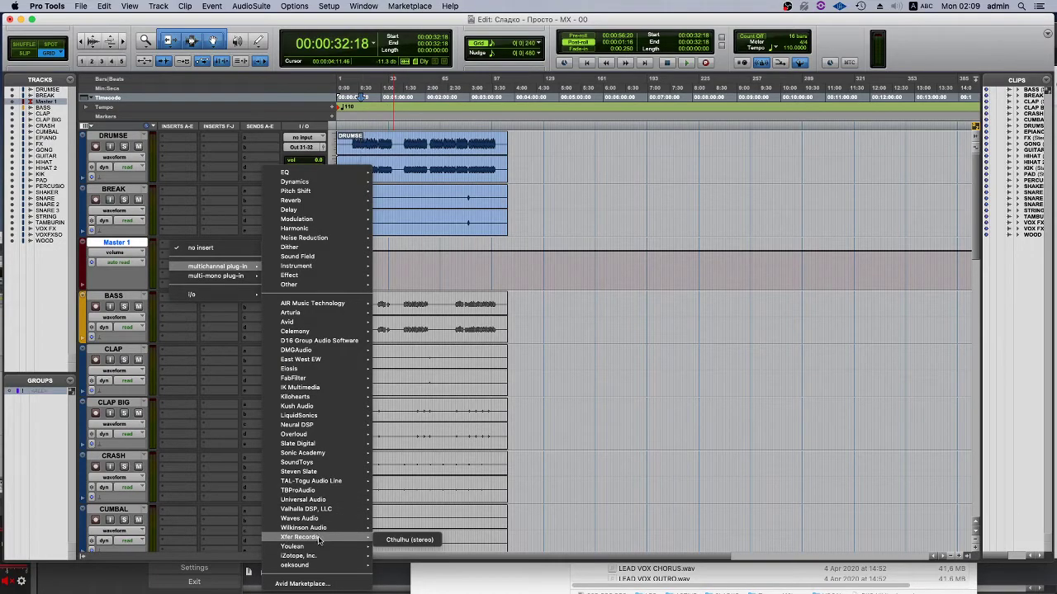
left_click(433, 549)
key("space")
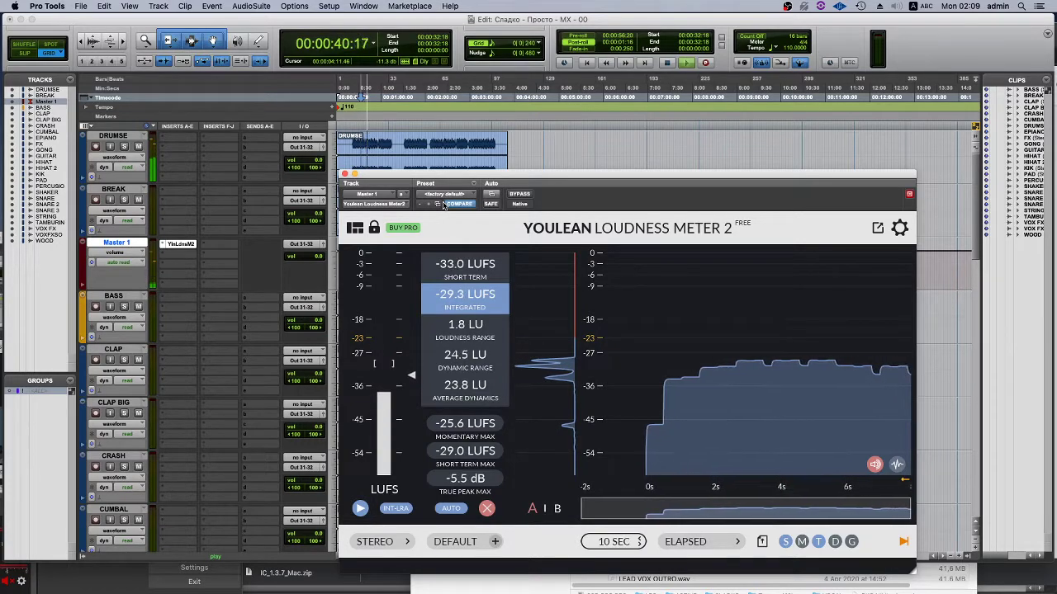
left_click(360, 136)
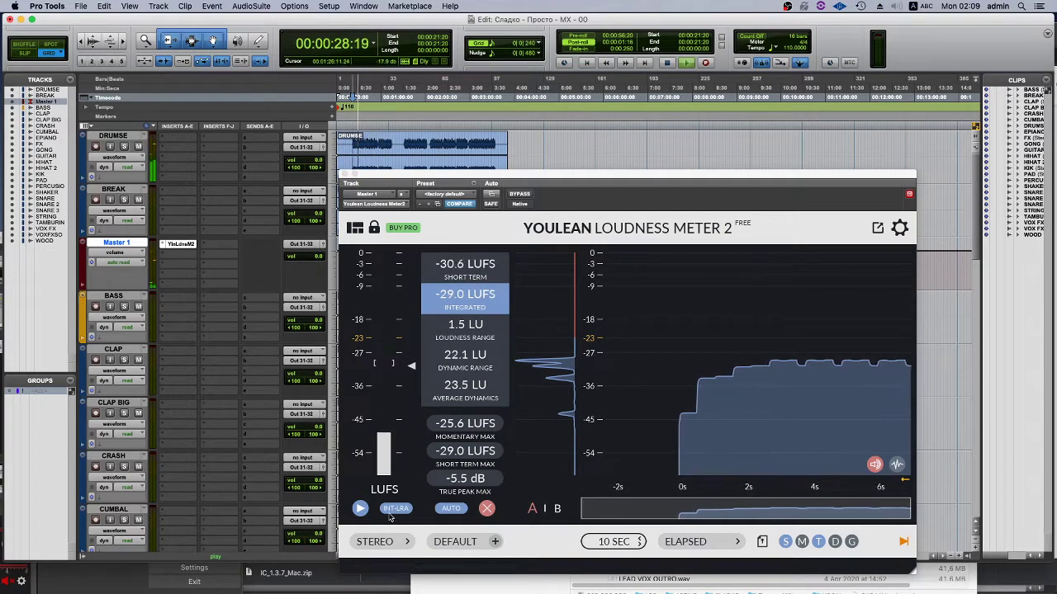
Open TextEdit through Spotlight and move the blank document off the loudness meter's readings.
key("super+space")
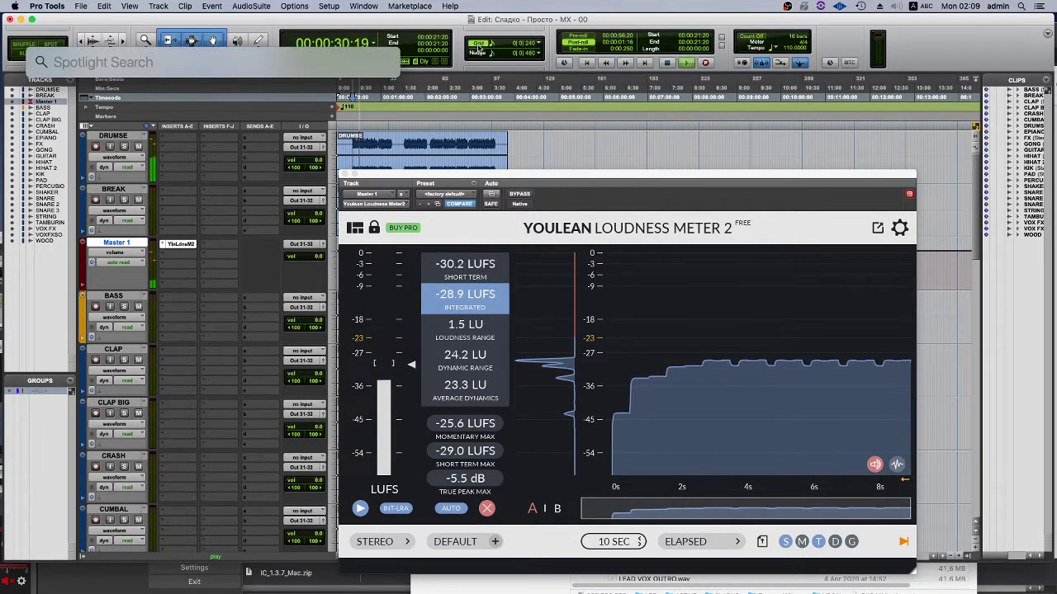
type("TEXTEDIT")
key("Return")
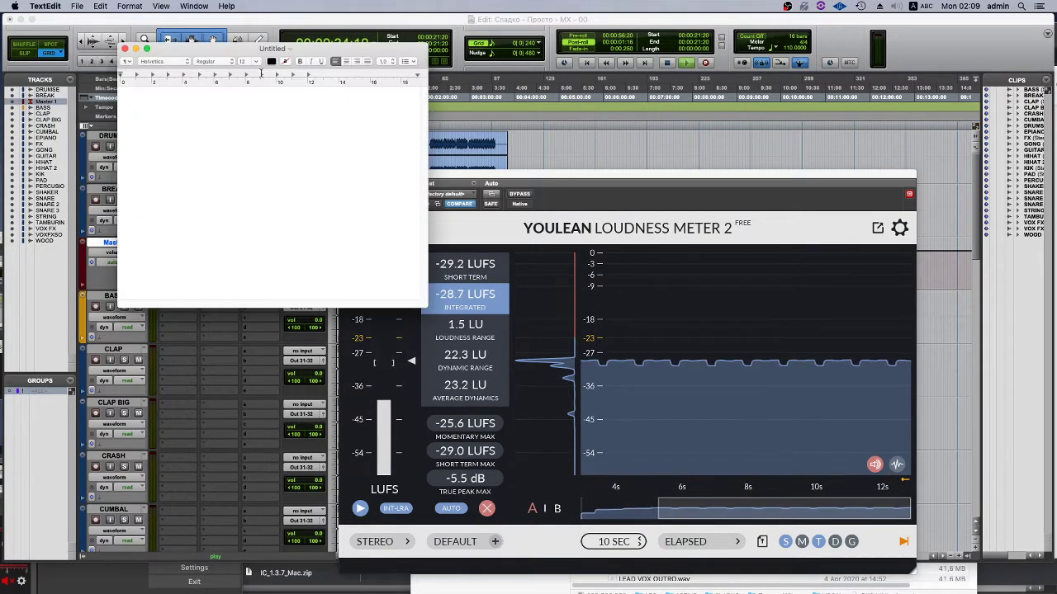
left_click_drag(303, 52, 916, 29)
Set the blank document's text size to 50 and write "I THOUGHT THAT PERHAPS ITS COOL".
left_click(865, 40)
type("24")
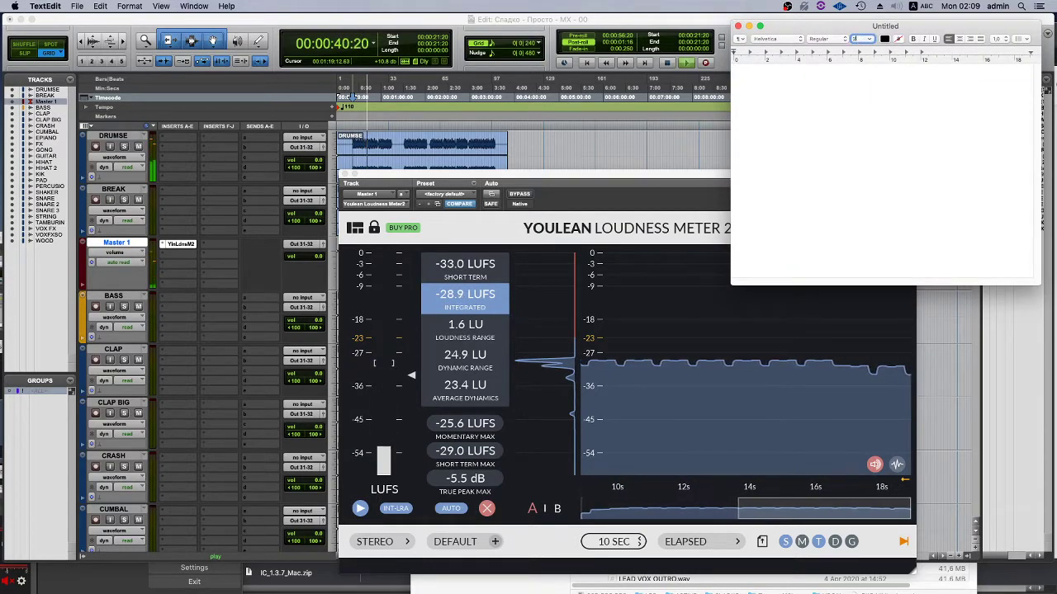
key("Return")
type("I THPO")
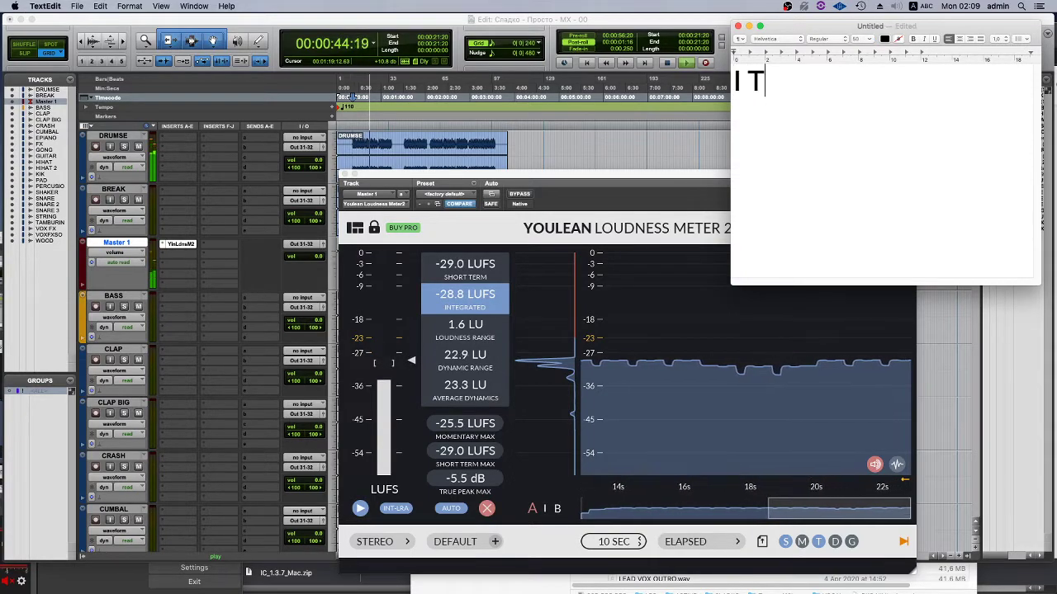
key("BackSpace")
key("BackSpace")
type("OUGHT THAT ")
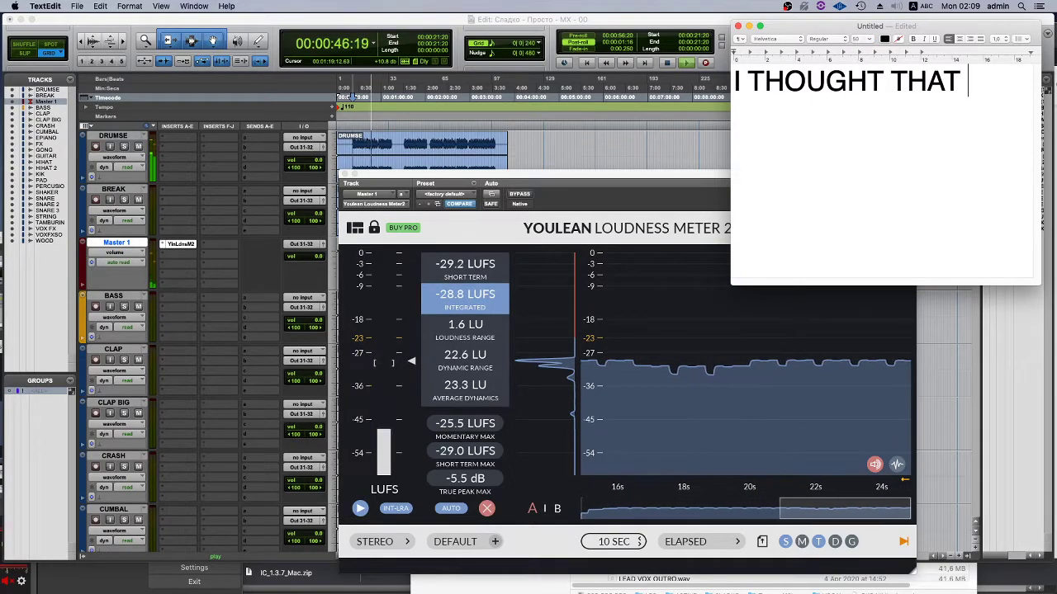
type("PERHAPS ITS COOL ")
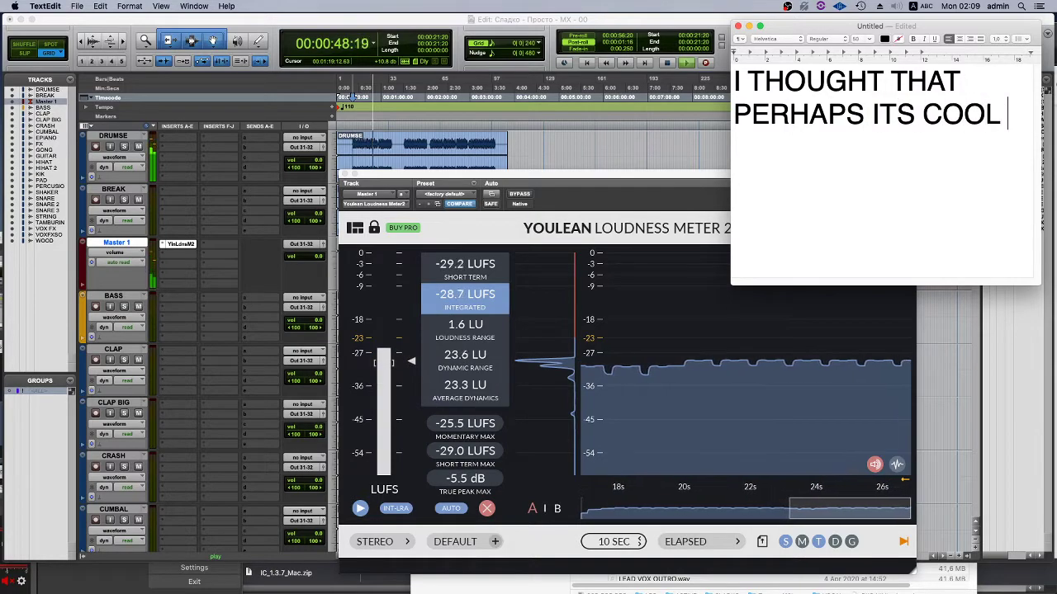
Continue the note with "TO TALK VIA TEXT MESSAGES SOMETIMES".
type("TO COMM")
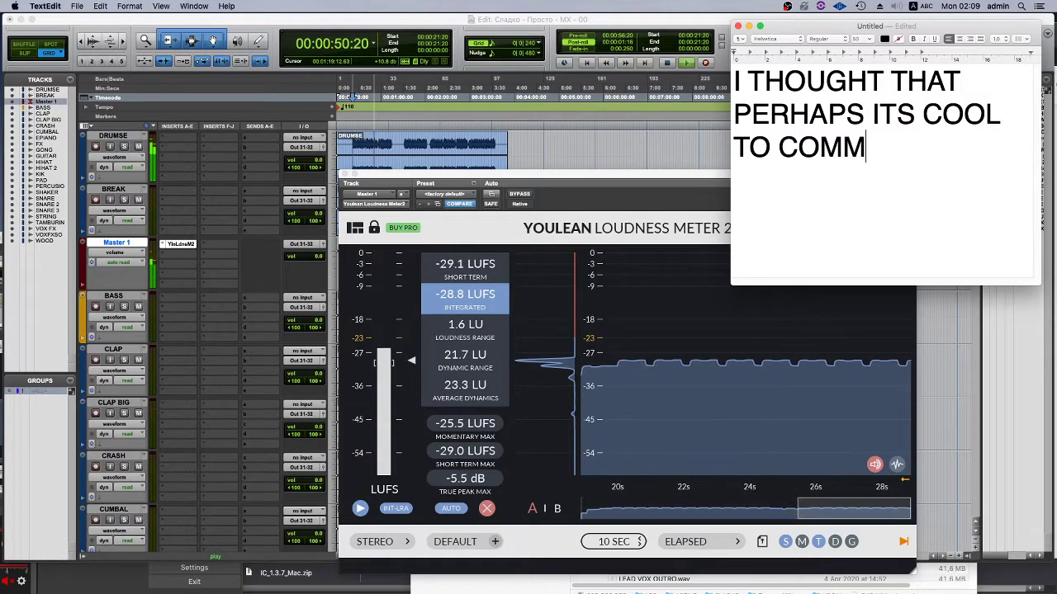
key("BackSpace")
key("BackSpace")
key("BackSpace")
key("BackSpace")
type("TAL")
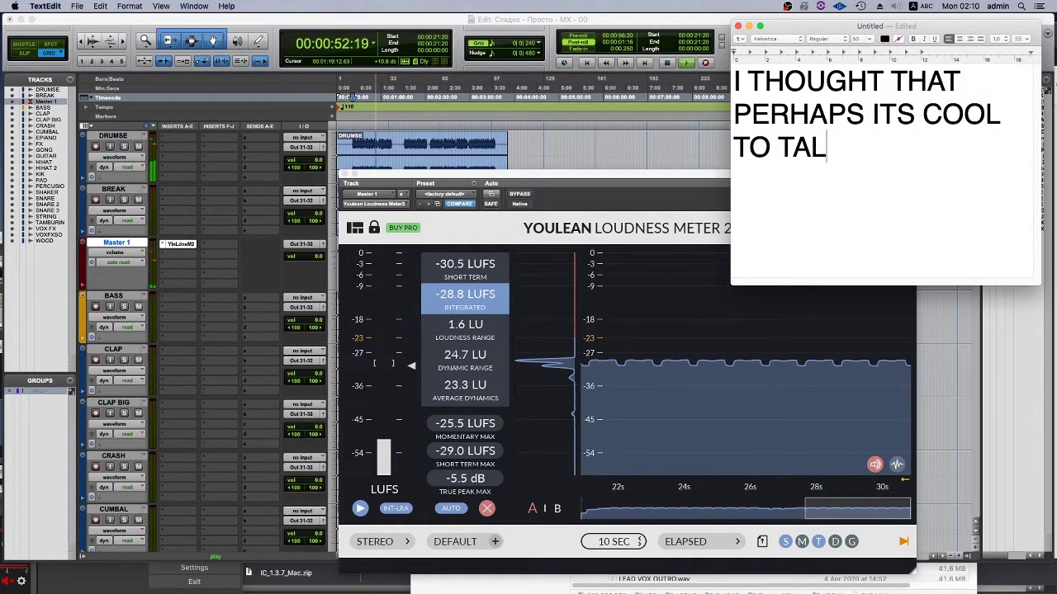
type("K VIA TEXT M")
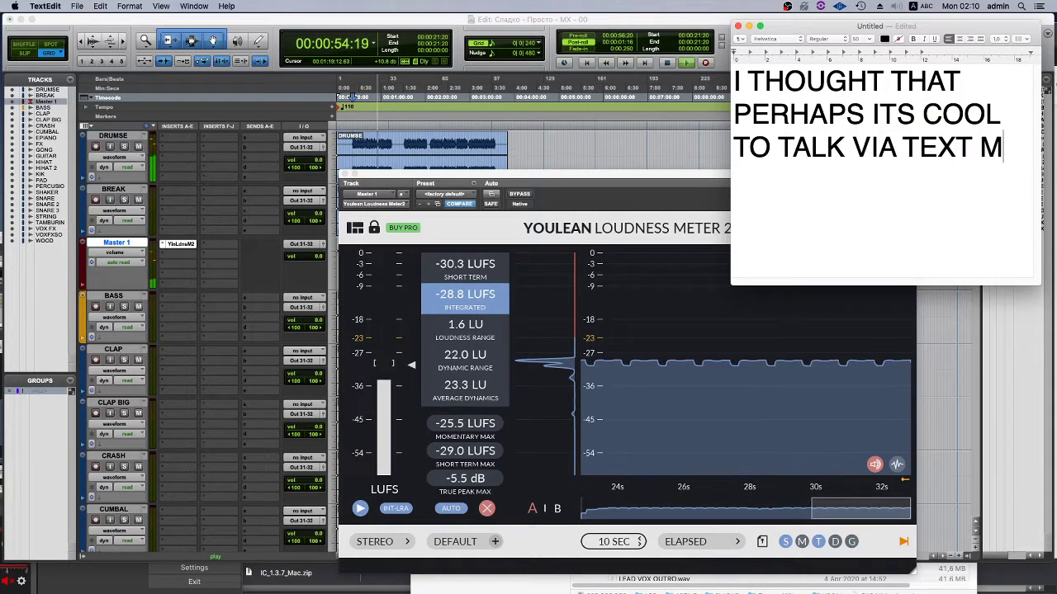
type("ESSAGES SOMETIME")
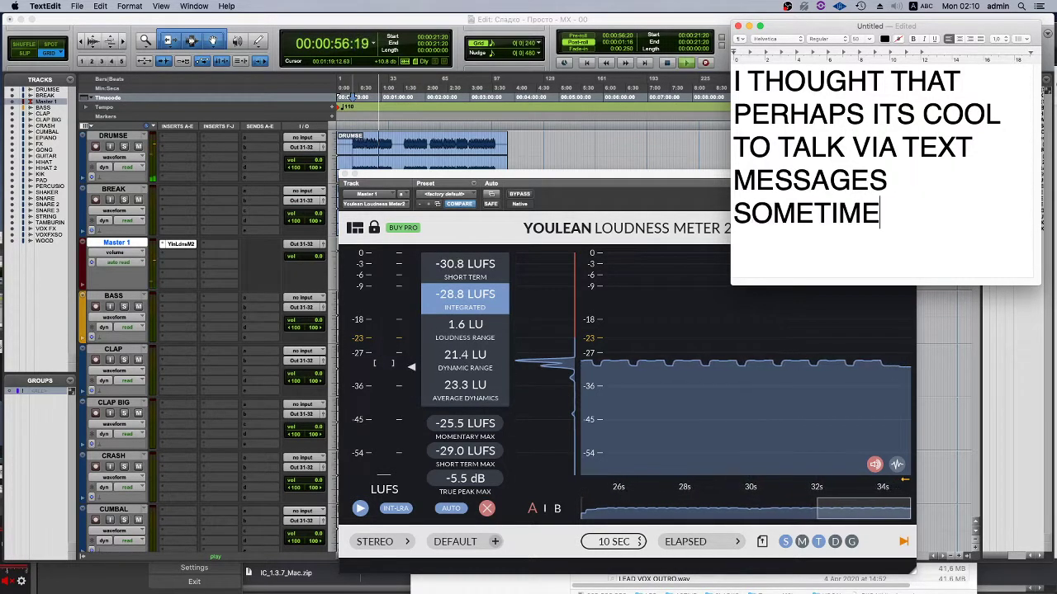
Add ". IM MAKING MY GAIN STAGE NOW. SO IM AIMING FOR" to the note, making the document window taller.
type("S. IM MAKING MY")
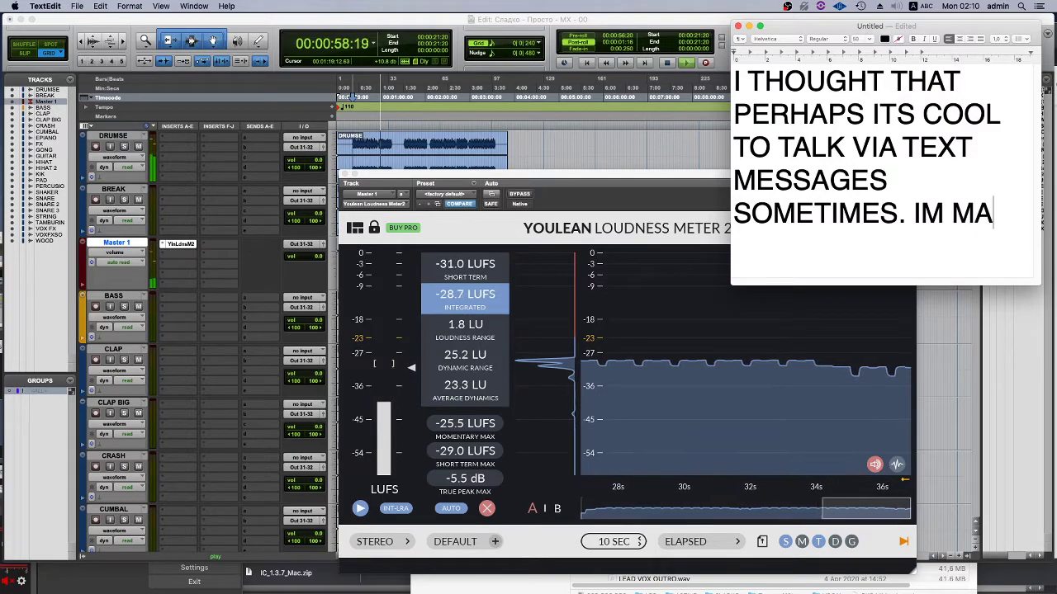
type("GAIN STAGE NOW")
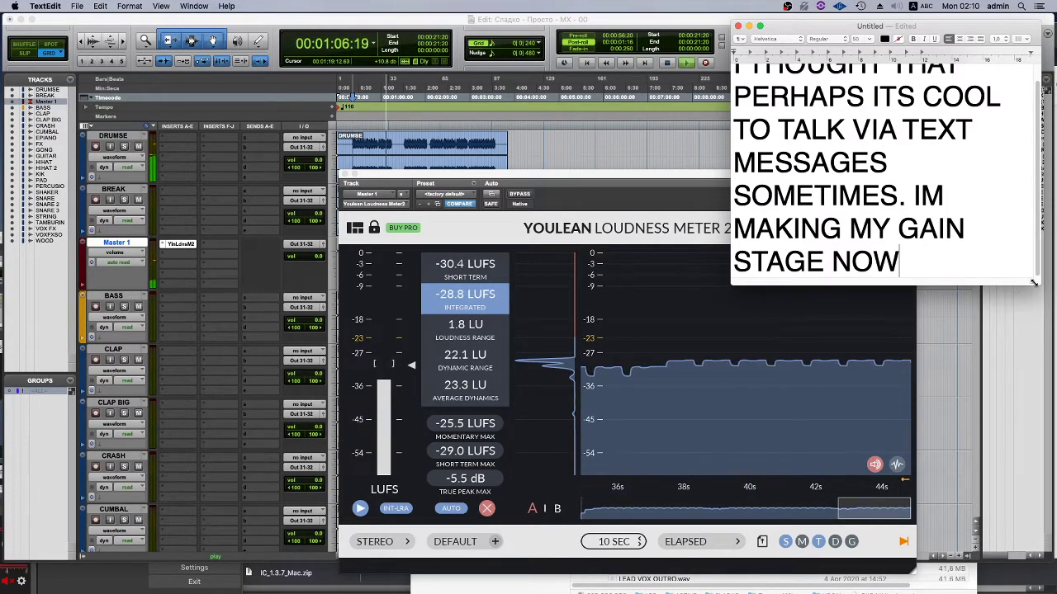
left_click_drag(1042, 284, 1042, 383)
type(". SO IM AIMIN")
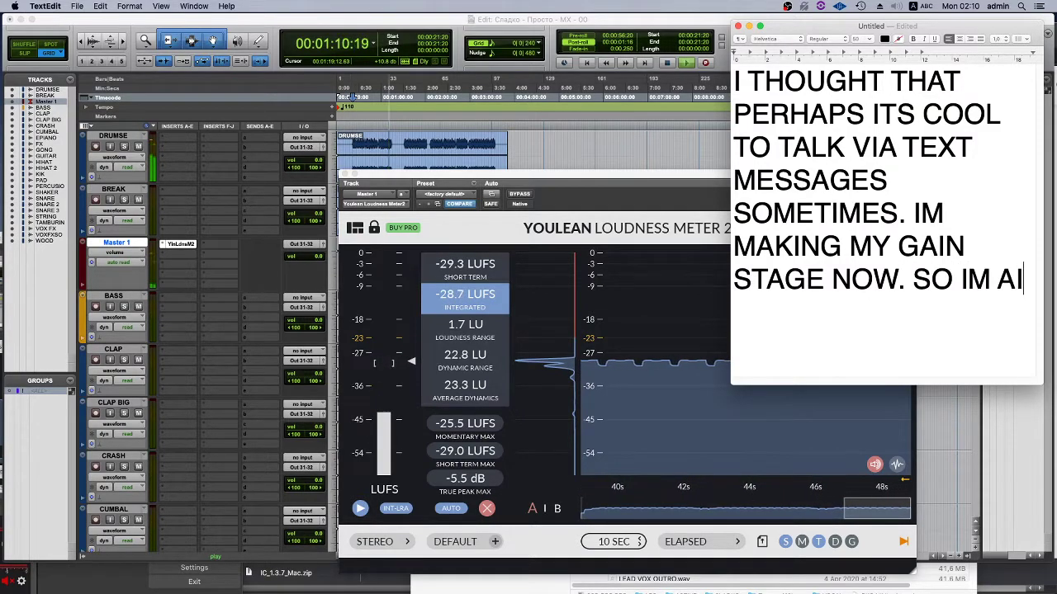
key("BackSpace")
type("MING FOR ")
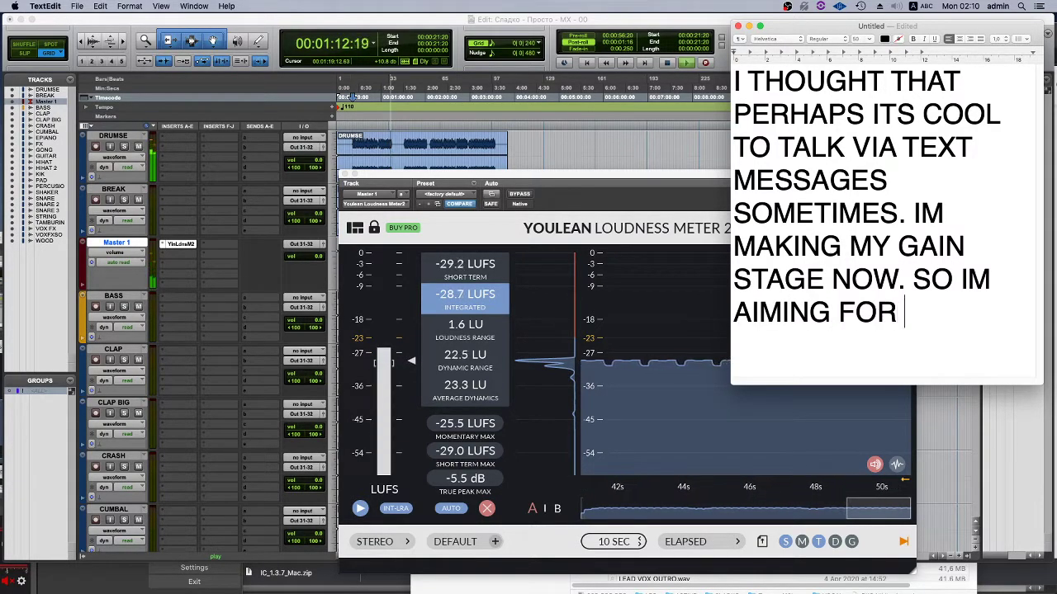
Finish the sentence with "A CERTAIN DB LEVEL ((PEAK)) TO MAKE A FIRST BALANCE.".
type("A CERTAIN DB LEVEL")
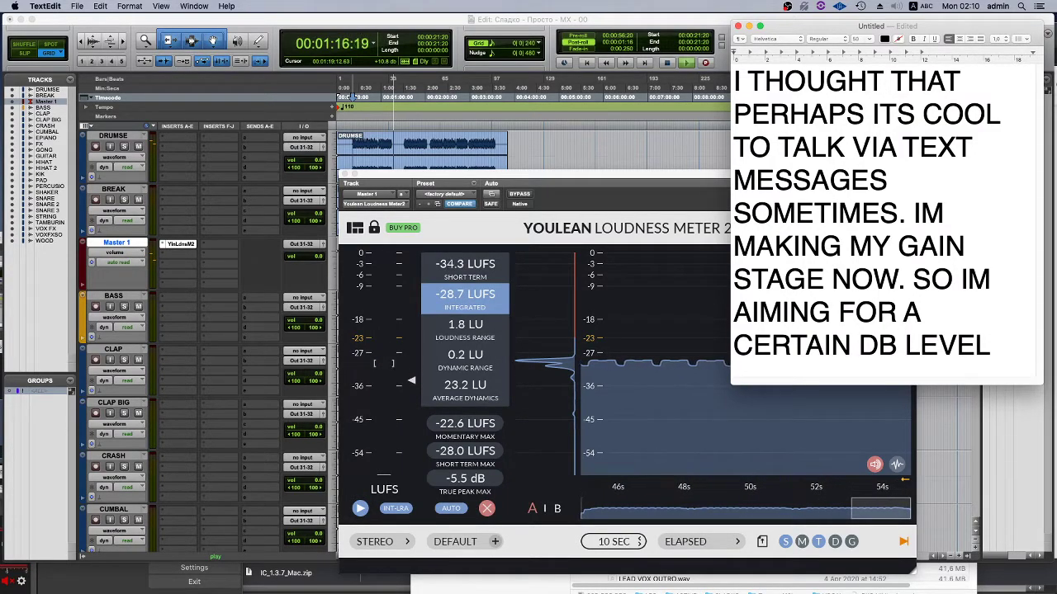
type(" ((P")
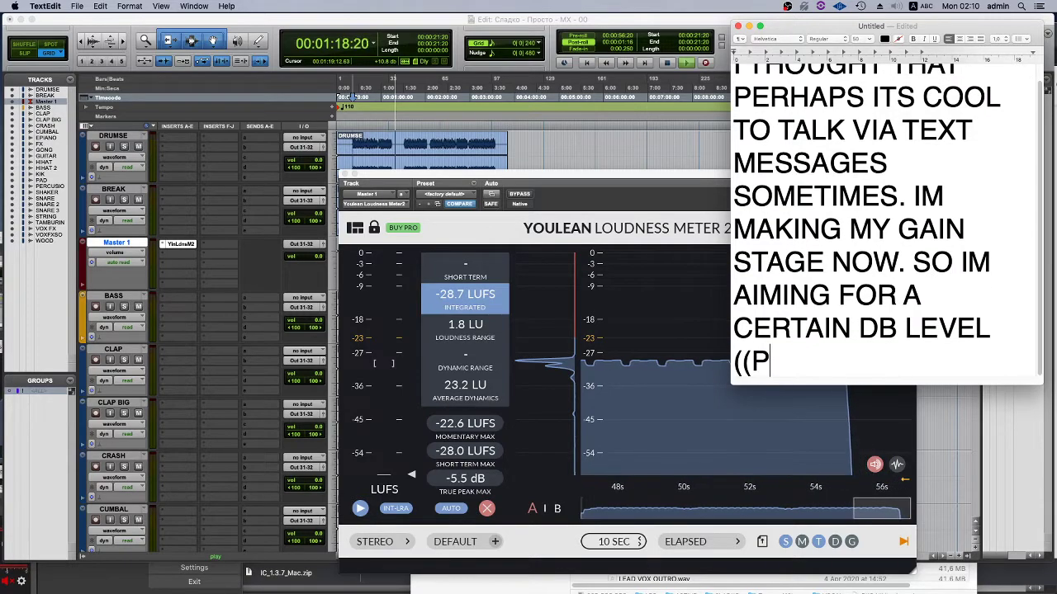
type("EAK)) TO")
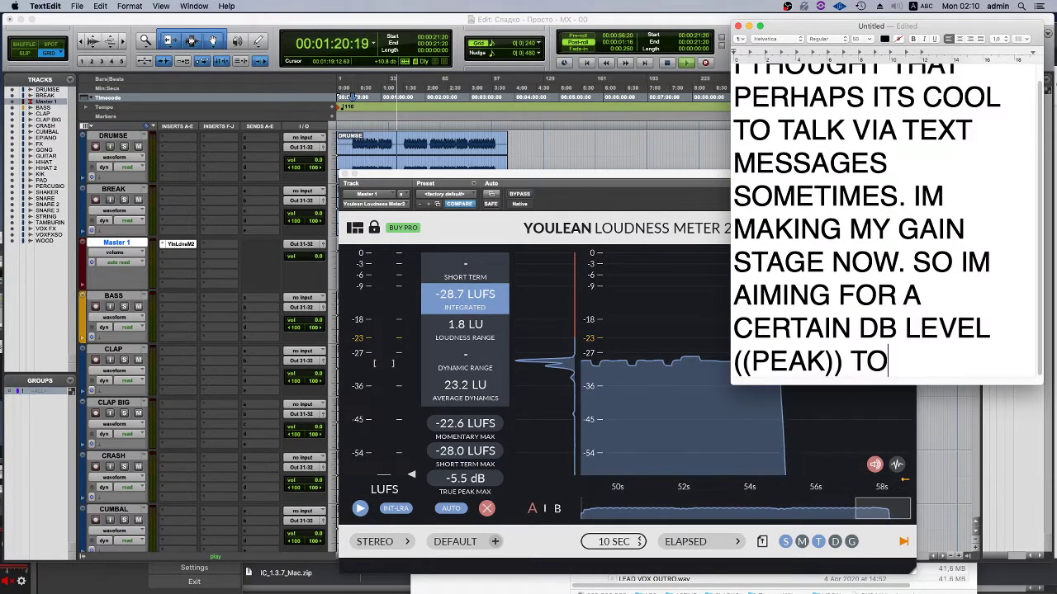
type(" MAKE A FIRST BA")
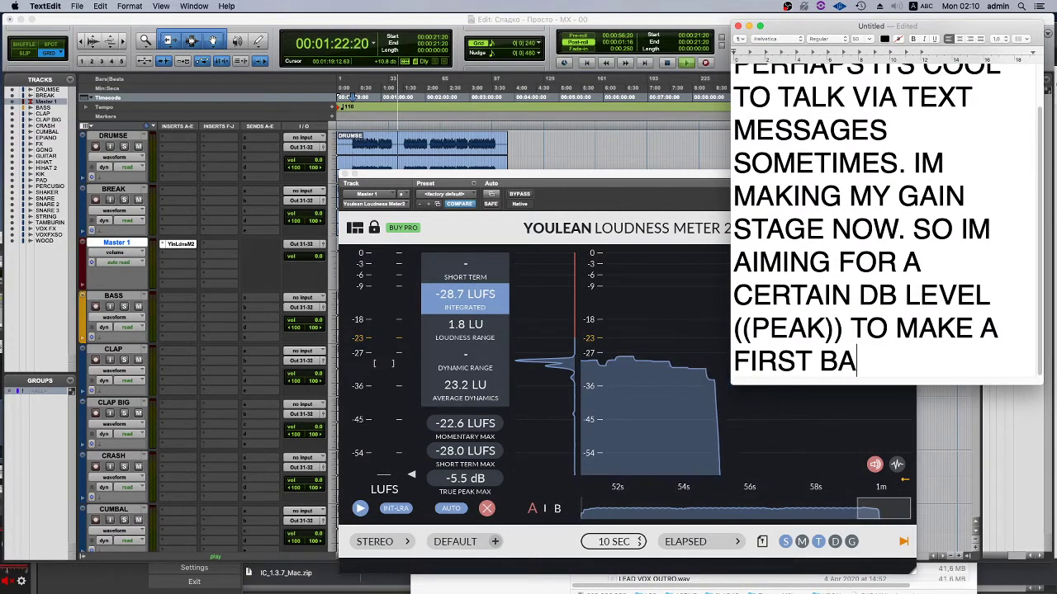
type("LANCE.")
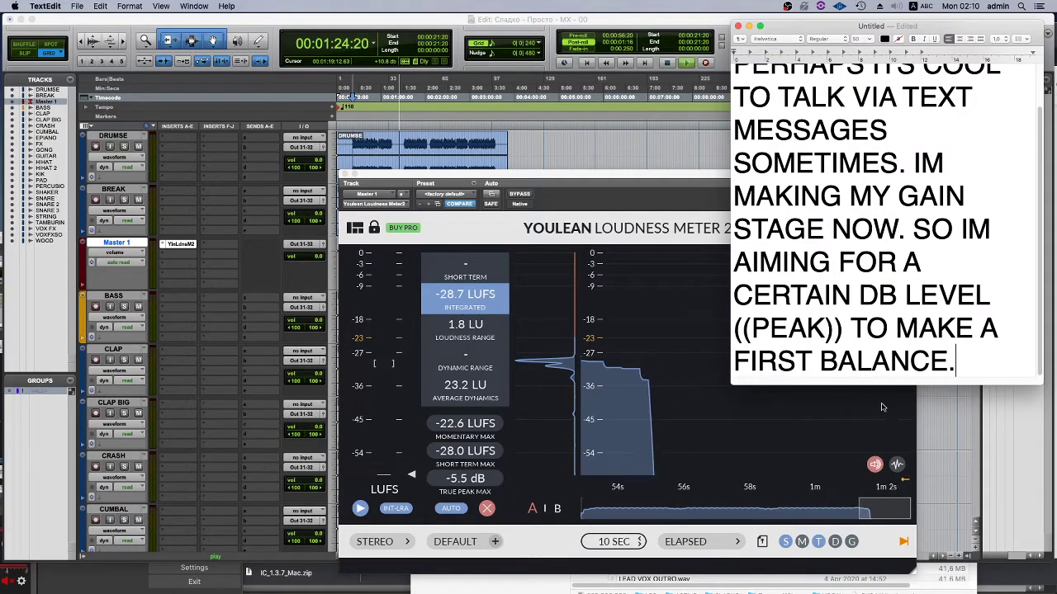
Enlarge the document window to show the whole note, highlight its text briefly, and append "AIMING FOR -5.5 DB".
left_click_drag(733, 386, 726, 561)
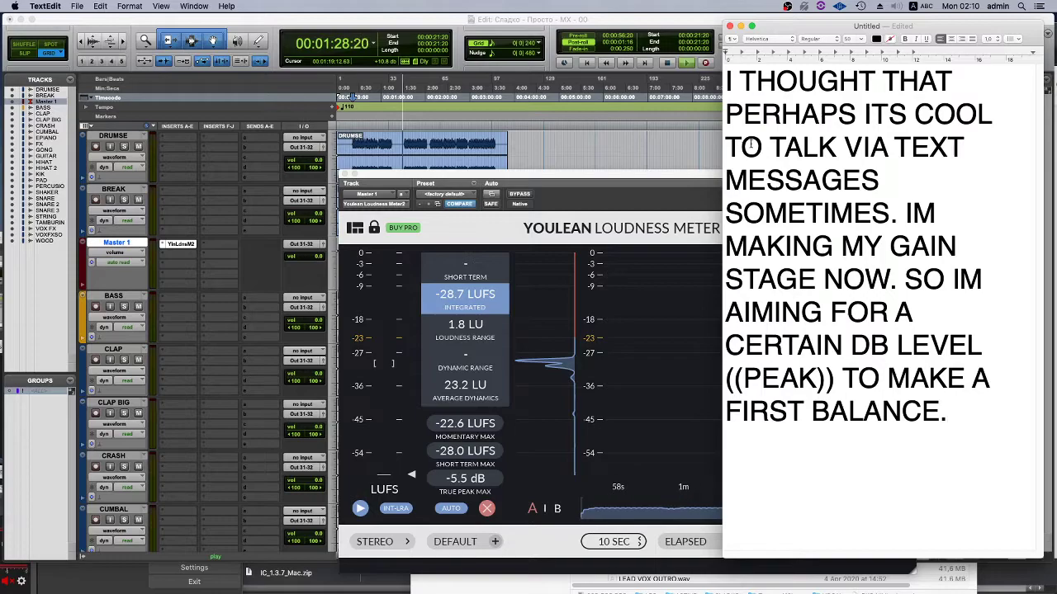
left_click_drag(722, 77, 967, 426)
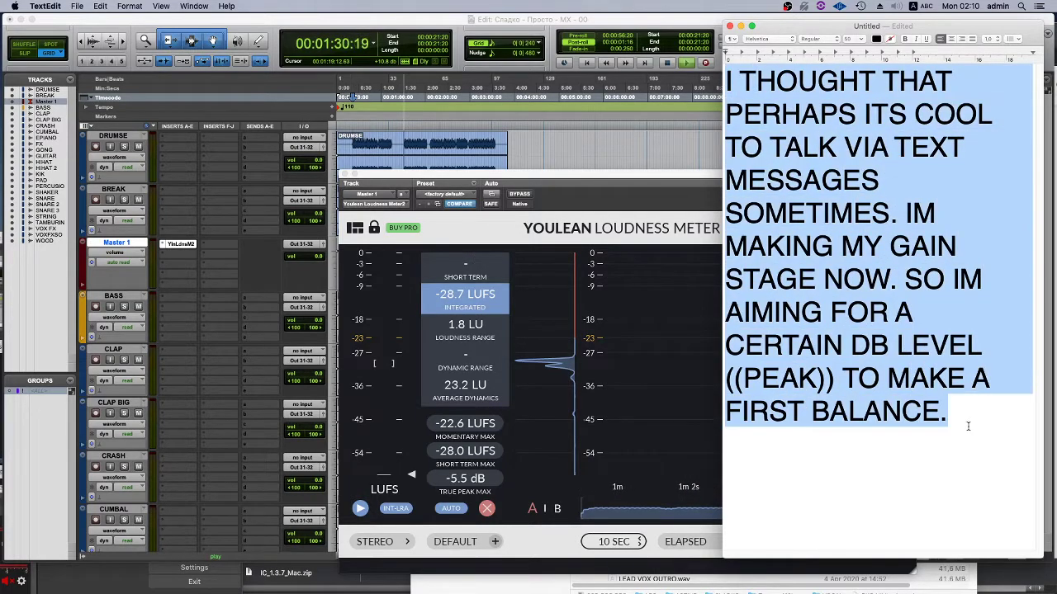
key("Right")
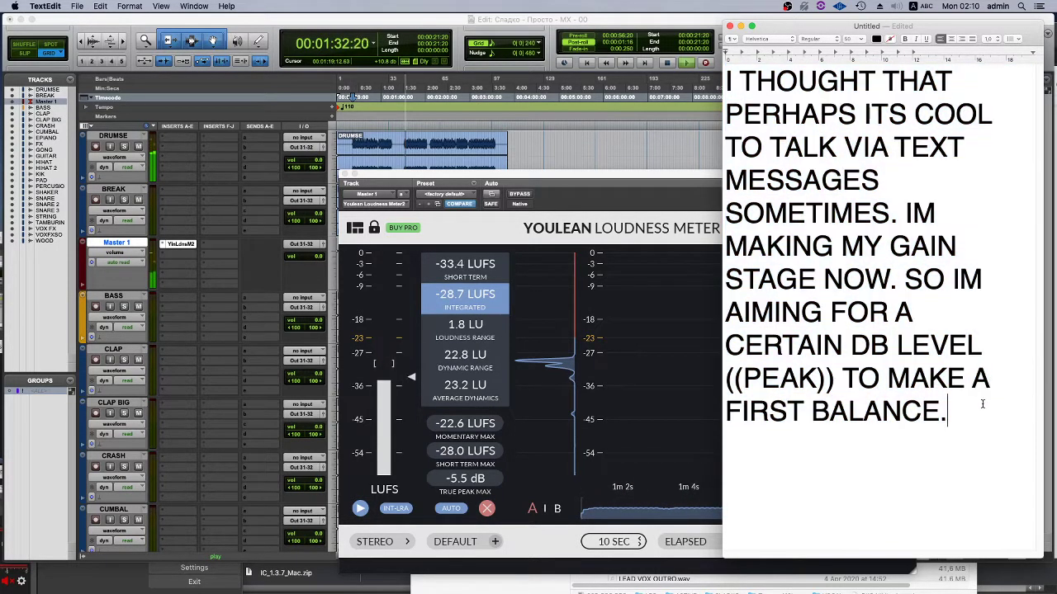
type("AIMING FOR ")
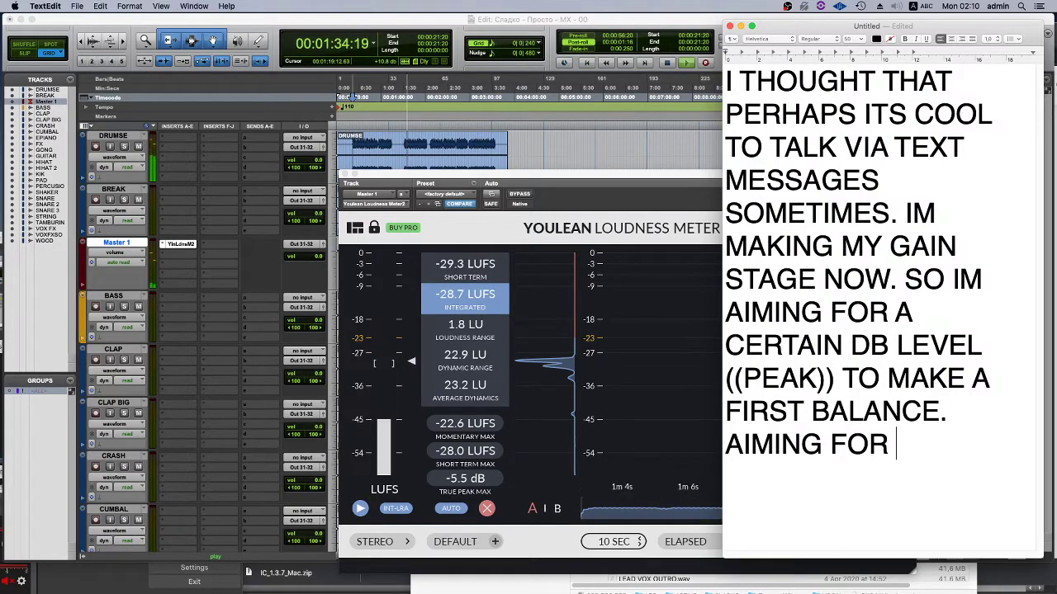
type("-5.5 DB")
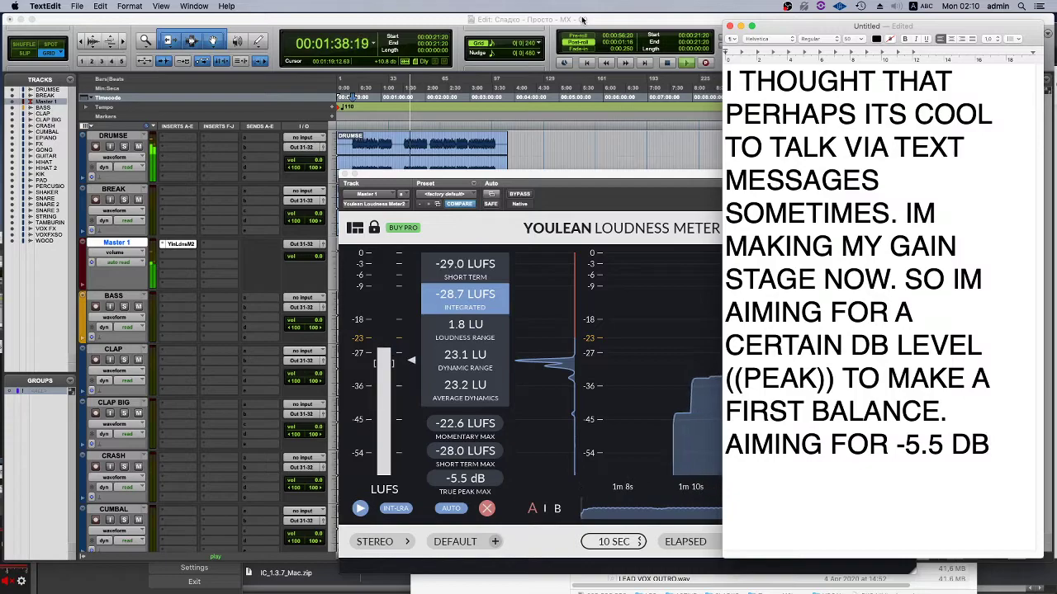
Complete the last line of the note with "BUT THATS JUST TO START :)".
type(" BUT THATS K")
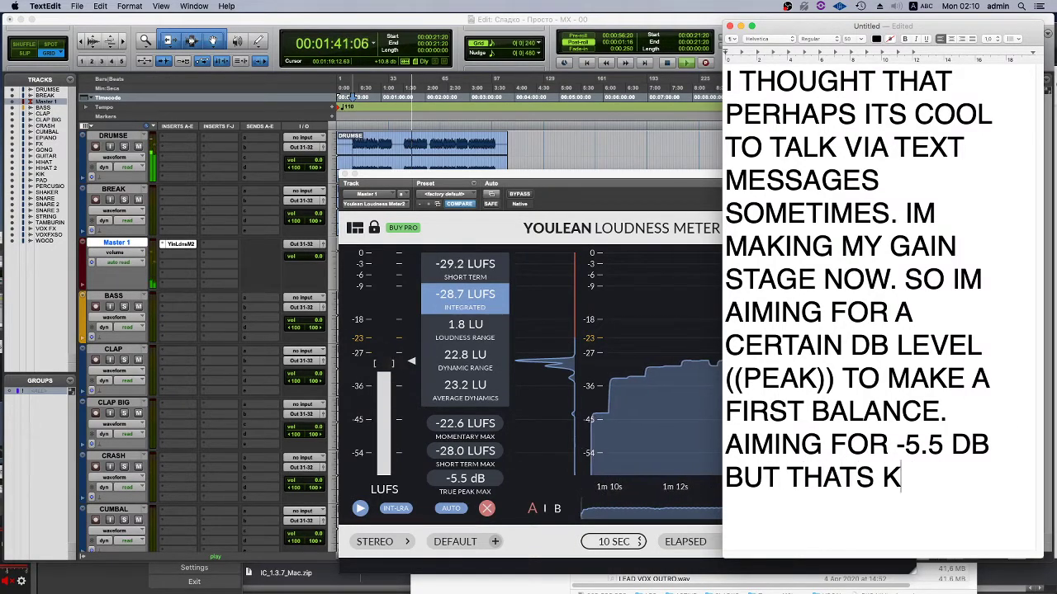
key("BackSpace")
type("JUST TO START")
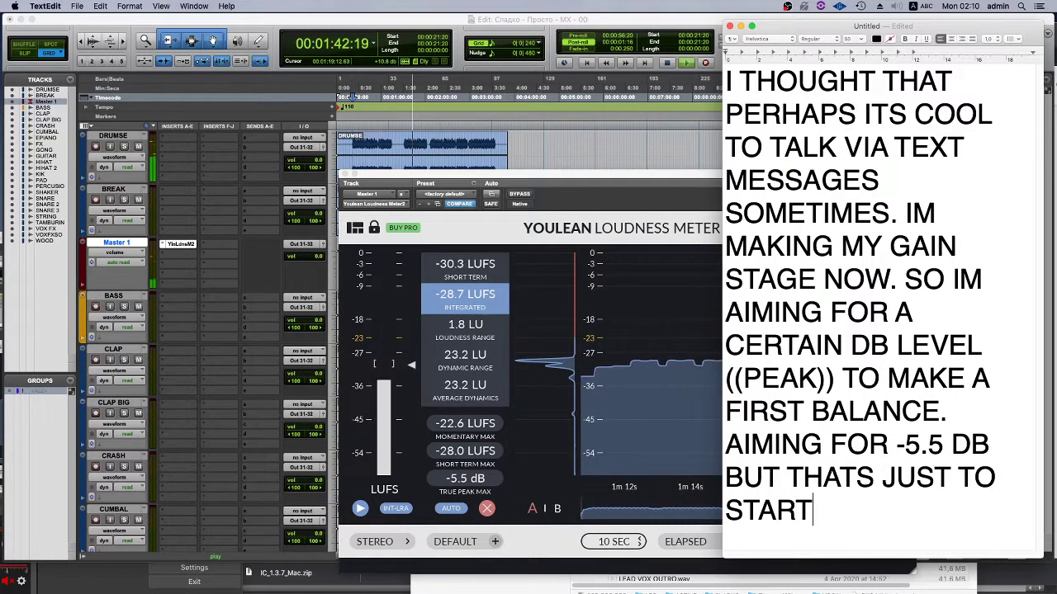
type(" :D:D:D:D:")
key("BackSpace")
key("BackSpace")
key("BackSpace")
key("BackSpace")
key("BackSpace")
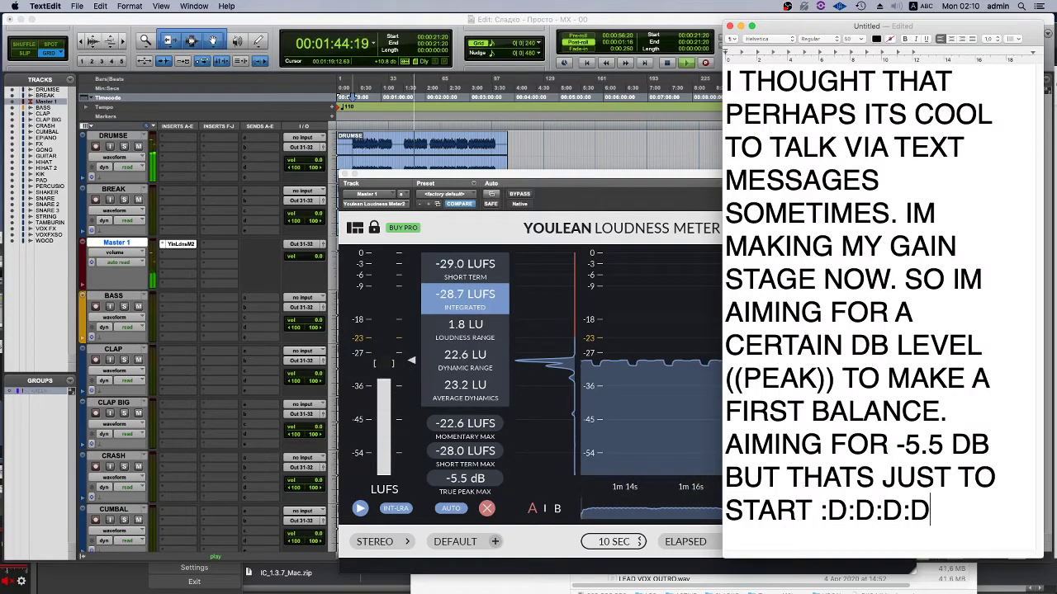
key("BackSpace")
key("BackSpace")
key("BackSpace")
type(")")
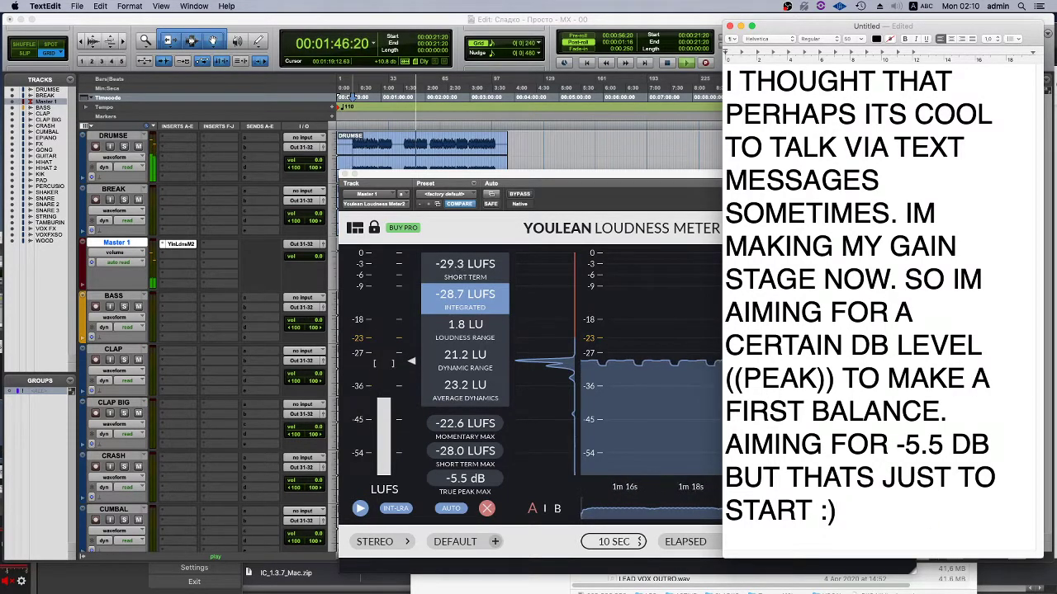
Switch to Pro Tools, restart playback of the drums from 00:00:21:20, and close the loudness meter window.
key("super+Tab")
key("space")
left_click(353, 140)
key("space")
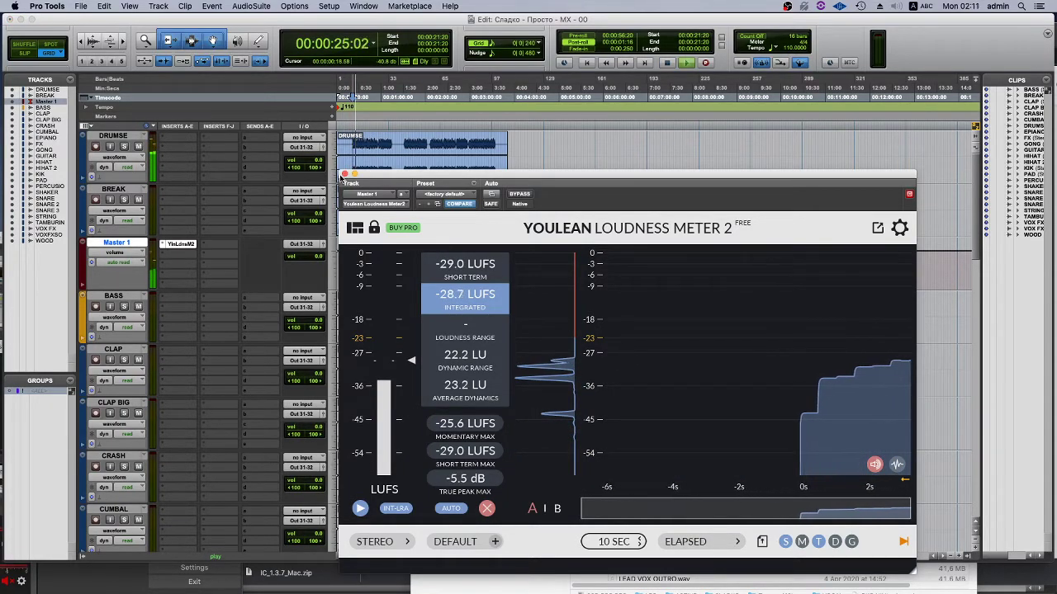
left_click(345, 175)
Move the CLAP, CLAP BIG and CRASH tracks above the Master 1 track.
left_click_drag(113, 349, 127, 271)
left_click_drag(122, 408, 124, 296)
scroll(136, 359, "down", 2)
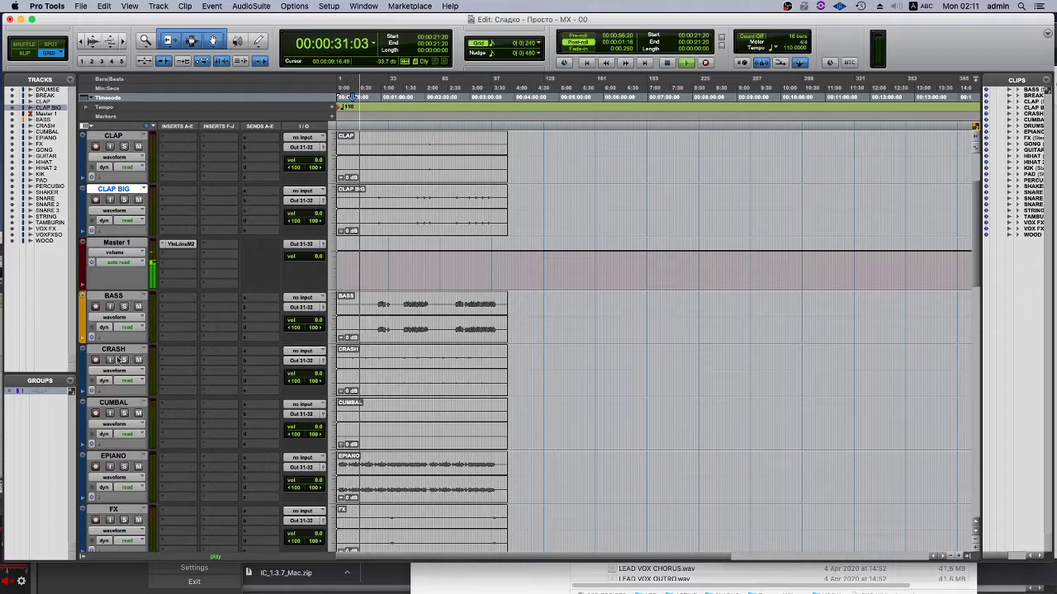
left_click_drag(120, 361, 124, 329)
scroll(124, 328, "down", 2)
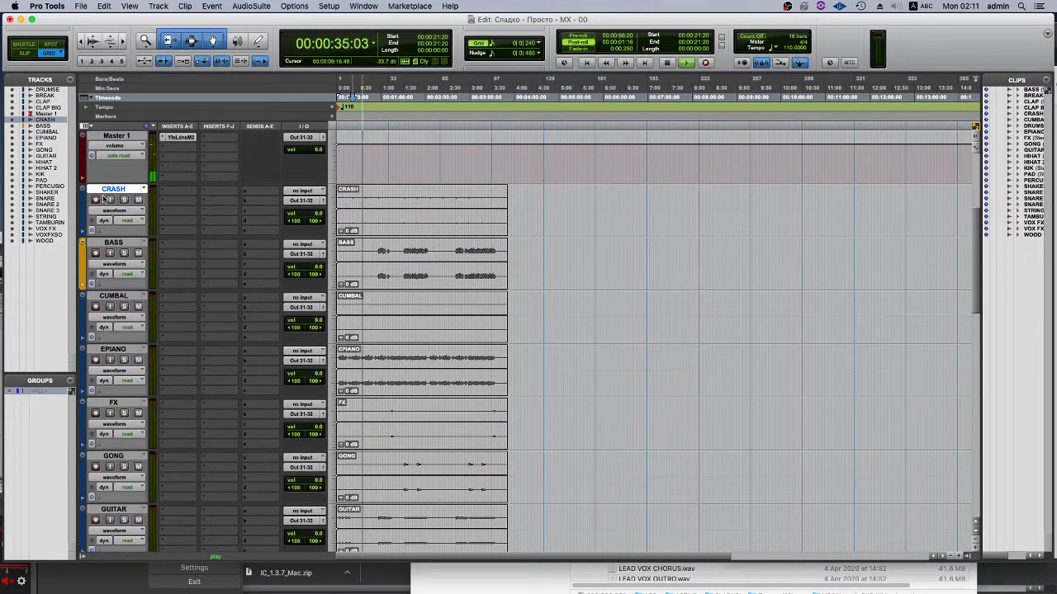
scroll(103, 200, "up", 2)
left_click_drag(110, 297, 106, 243)
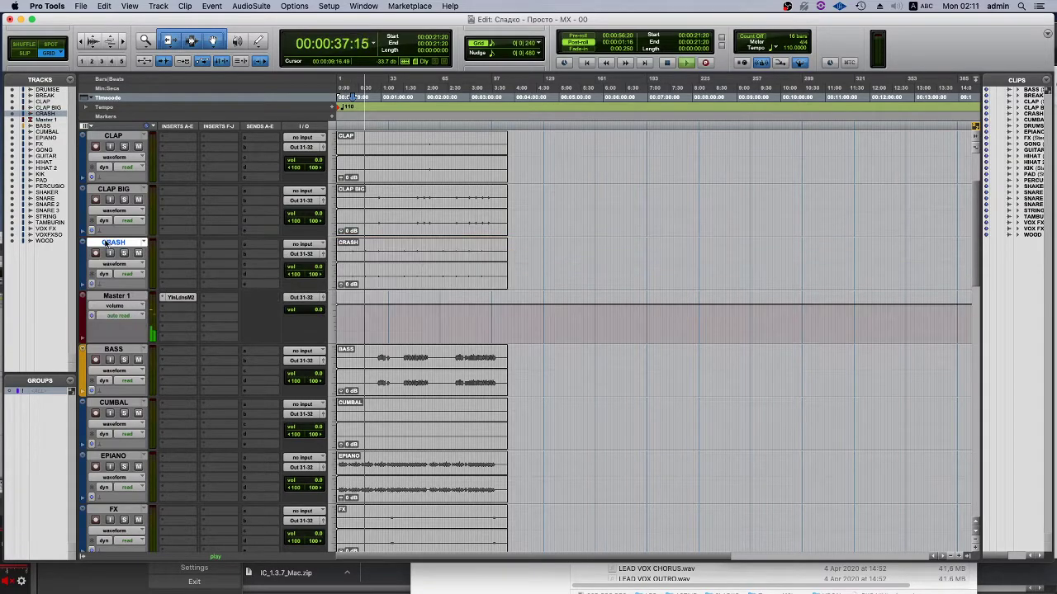
Select the CUMBAL track and magnify the audio waveforms vertically.
left_click(115, 405)
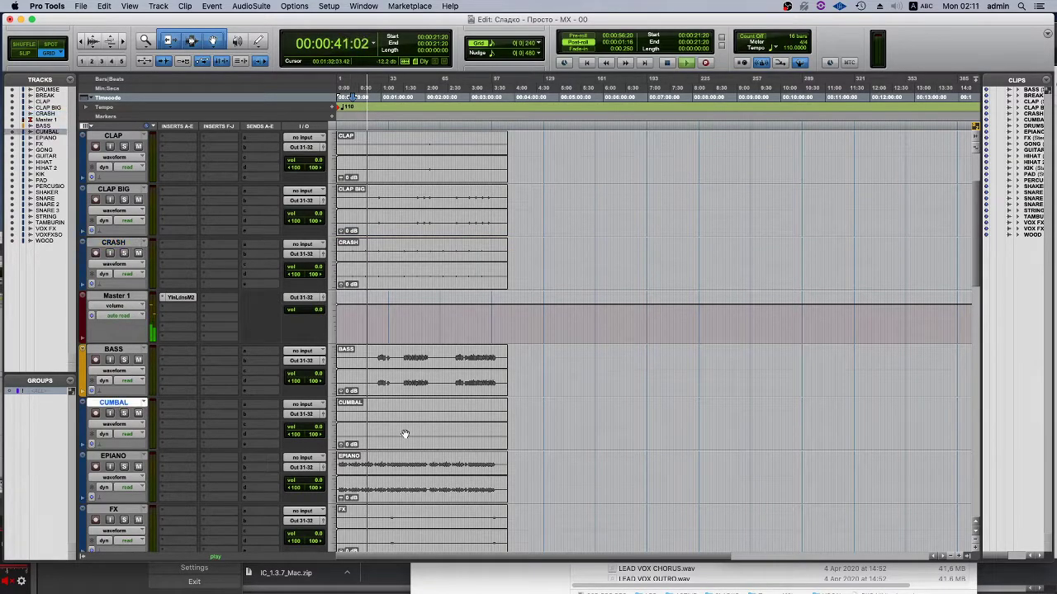
key("super+alt+bracketright")
key("super+alt+bracketright")
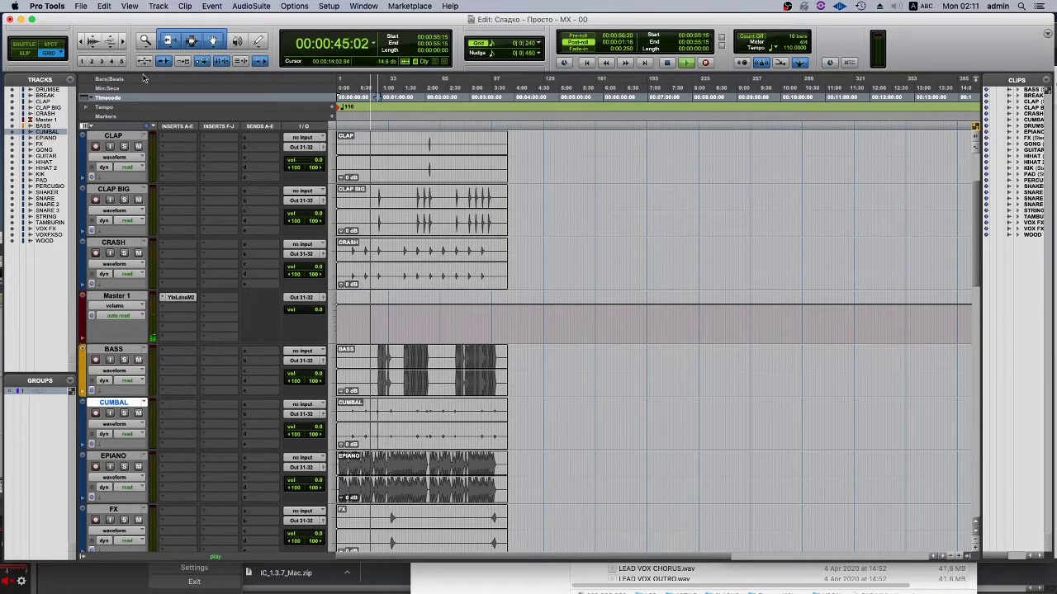
Look through the available windows and search the application help for "NOTES".
left_click(364, 6)
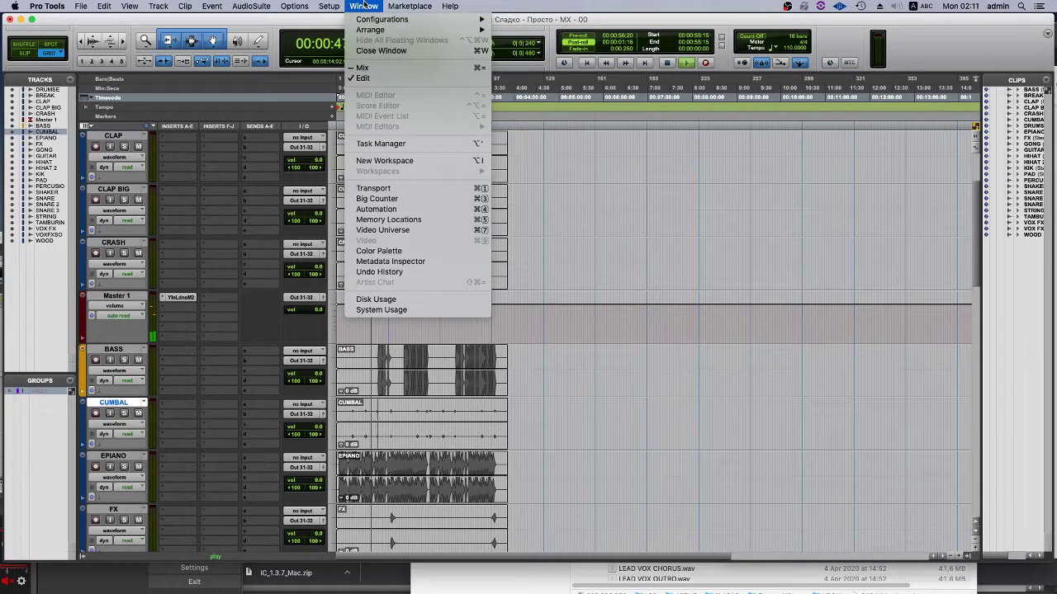
left_click(464, 6)
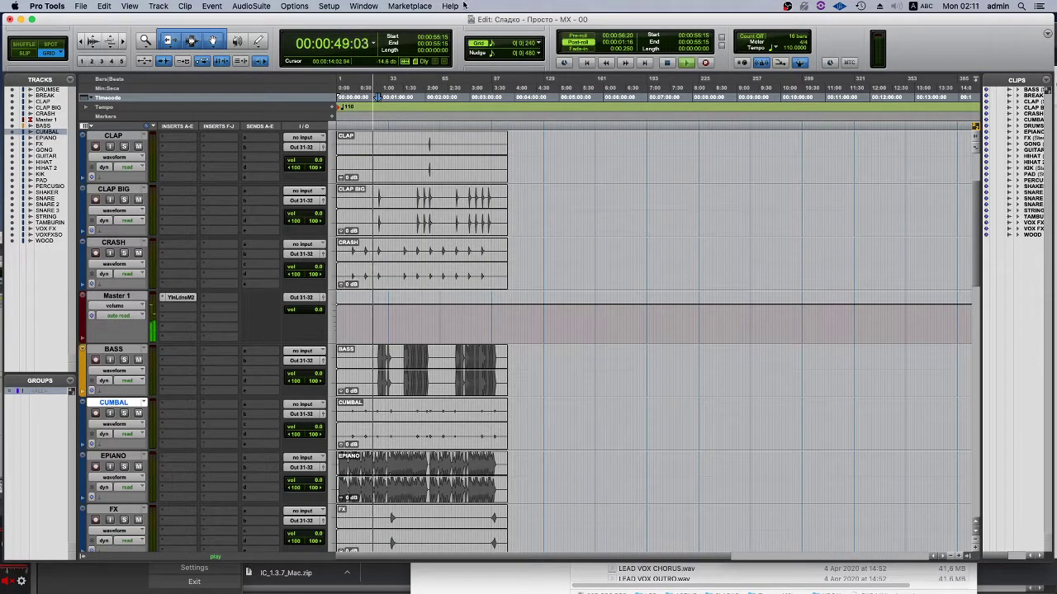
left_click(449, 9)
type("NOTES")
left_click(448, 7)
left_click(447, 5)
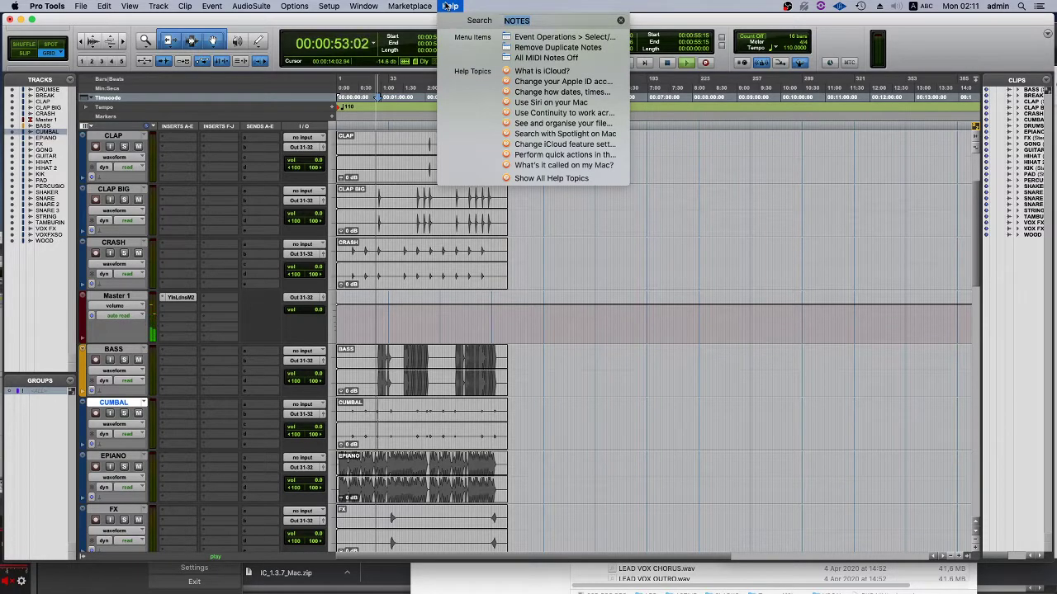
Close the help search and show the Comments column beside the tracks.
left_click(449, 6)
left_click(410, 6)
left_click(154, 147)
left_click(153, 126)
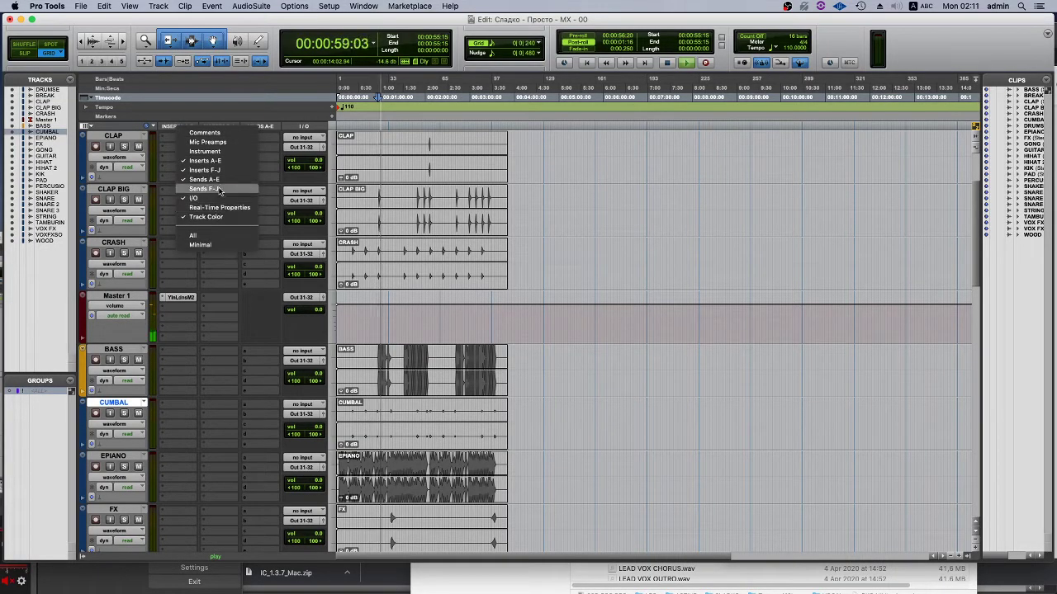
left_click(221, 134)
Enter the trial comment "I LOVE TO USE THE COMMENTS SECTIONS TO REMIND ME WHATS UP!" for the CUMBAL track and clear it again.
left_click(180, 431)
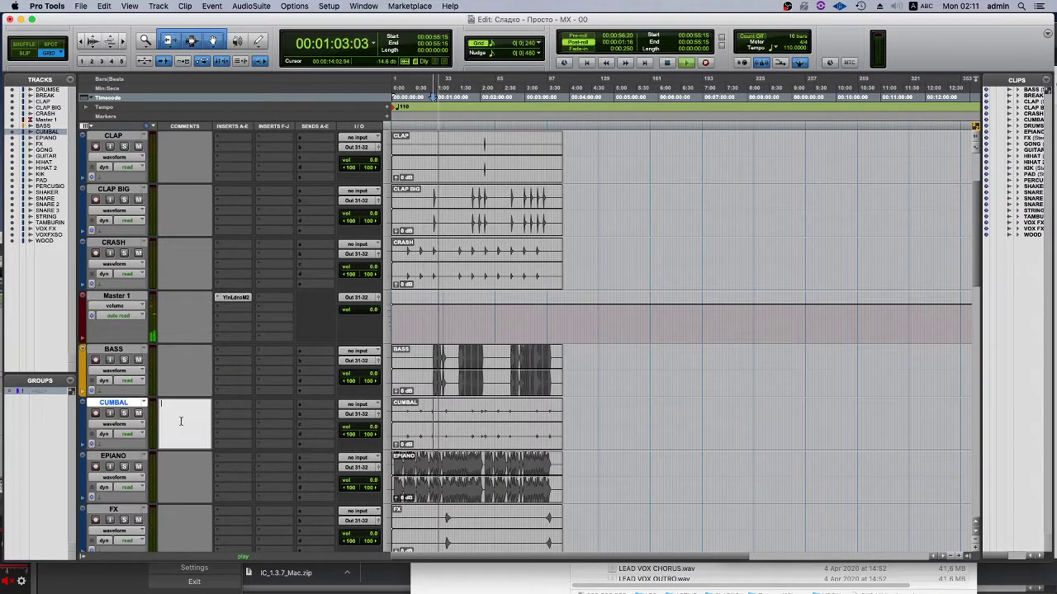
type("I LOVE TO USE THE COMMENTS SECTIONS TO")
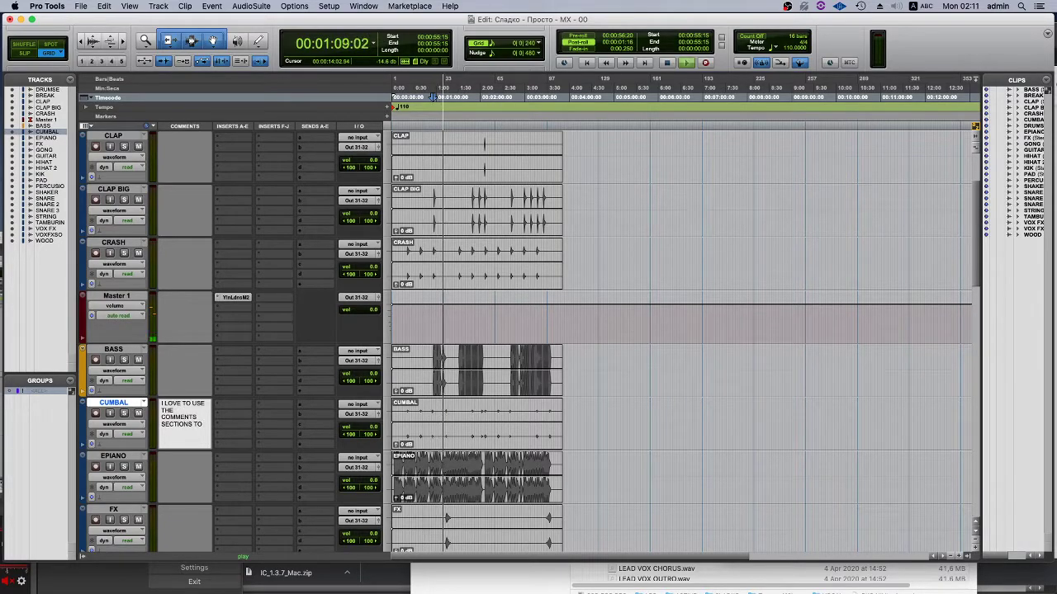
type(" REMIND ME WHATS UP!")
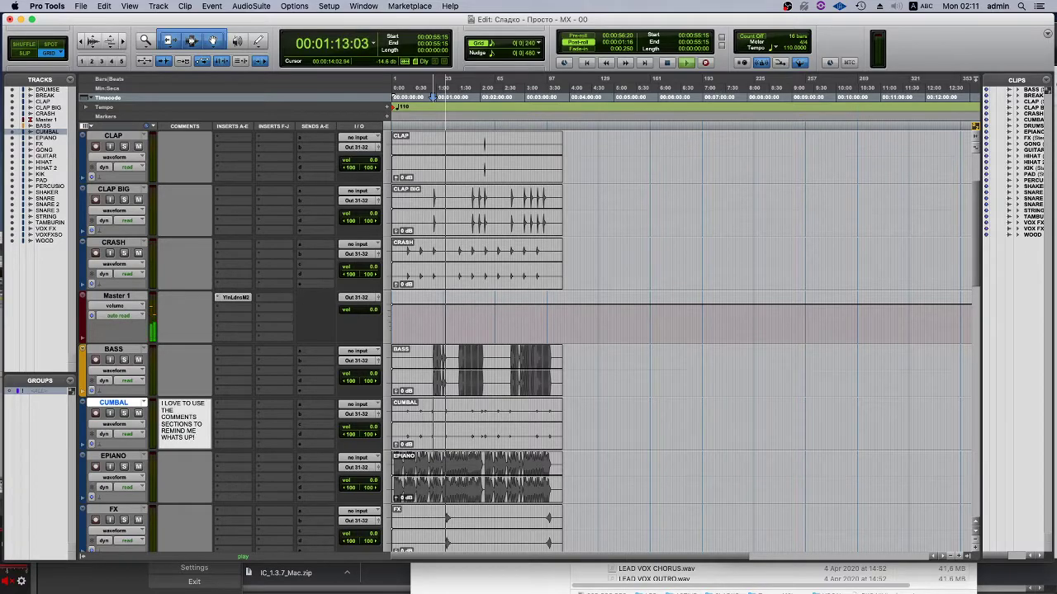
left_click_drag(196, 438, 172, 382)
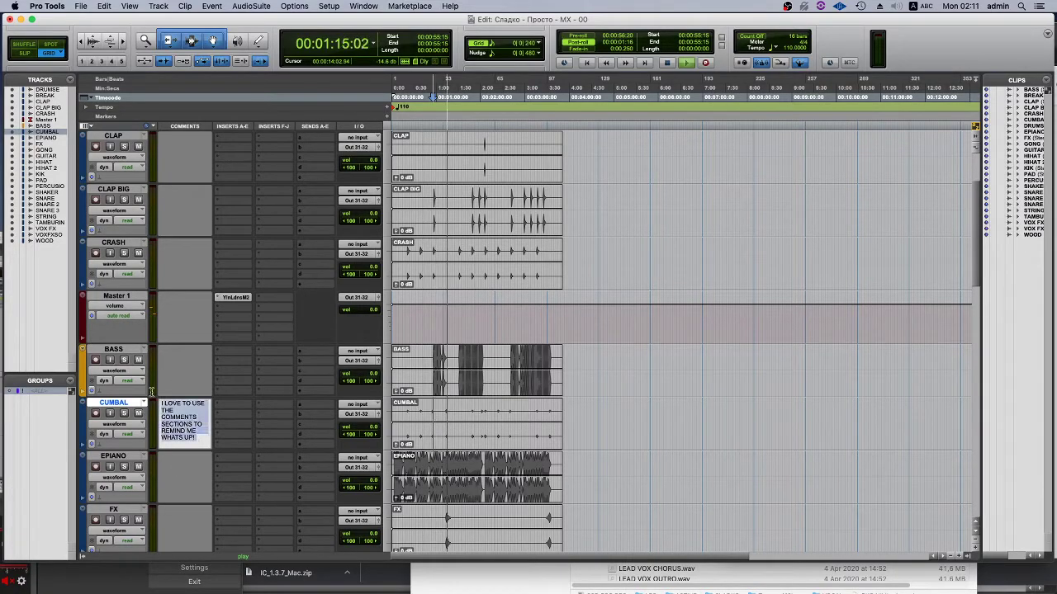
key("BackSpace")
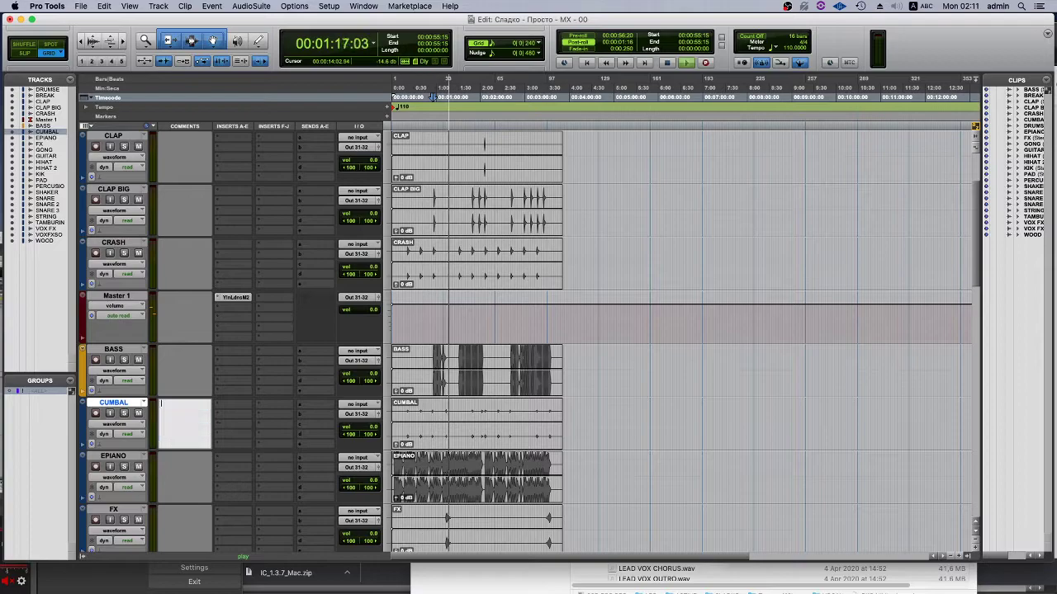
Unmute the CLAP, CLAP BIG and CRASH clips and restart playback from 00:00:21:20.
left_click(428, 349)
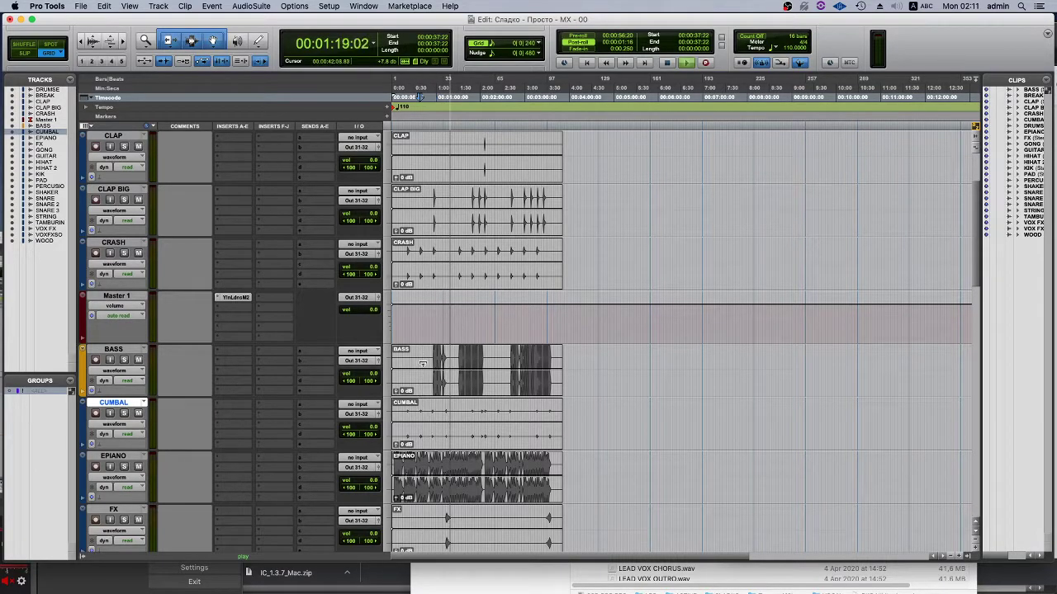
left_click(423, 364)
scroll(432, 397, "up", 3)
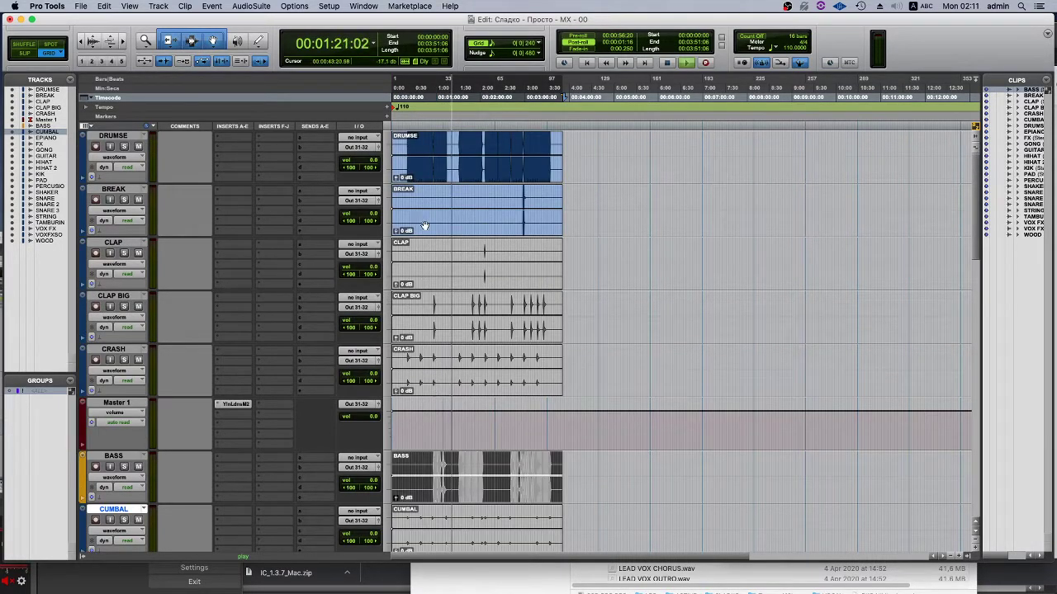
left_click(481, 262)
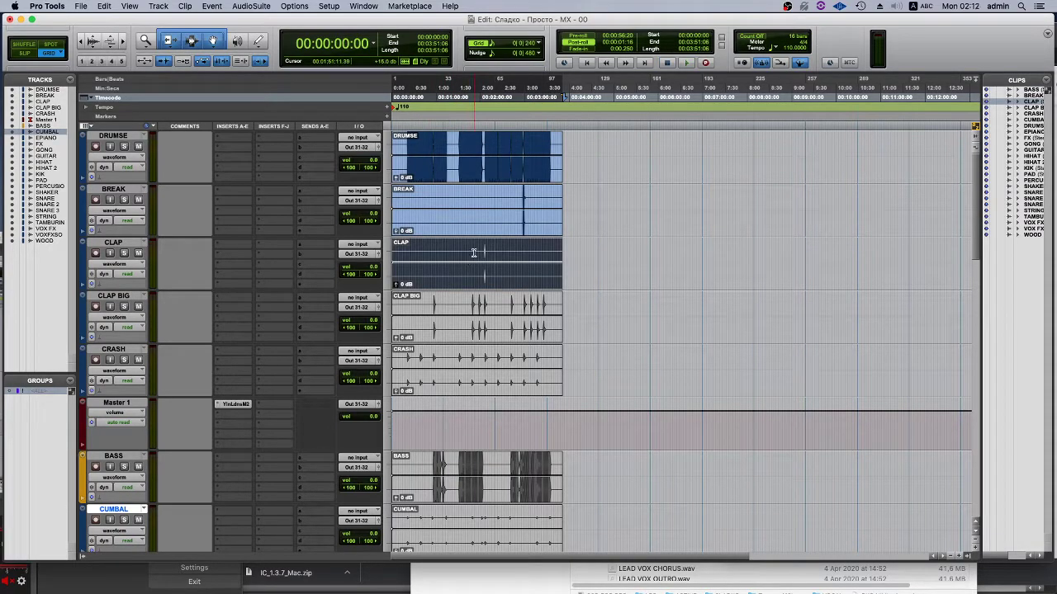
left_click(454, 340)
left_click(447, 388)
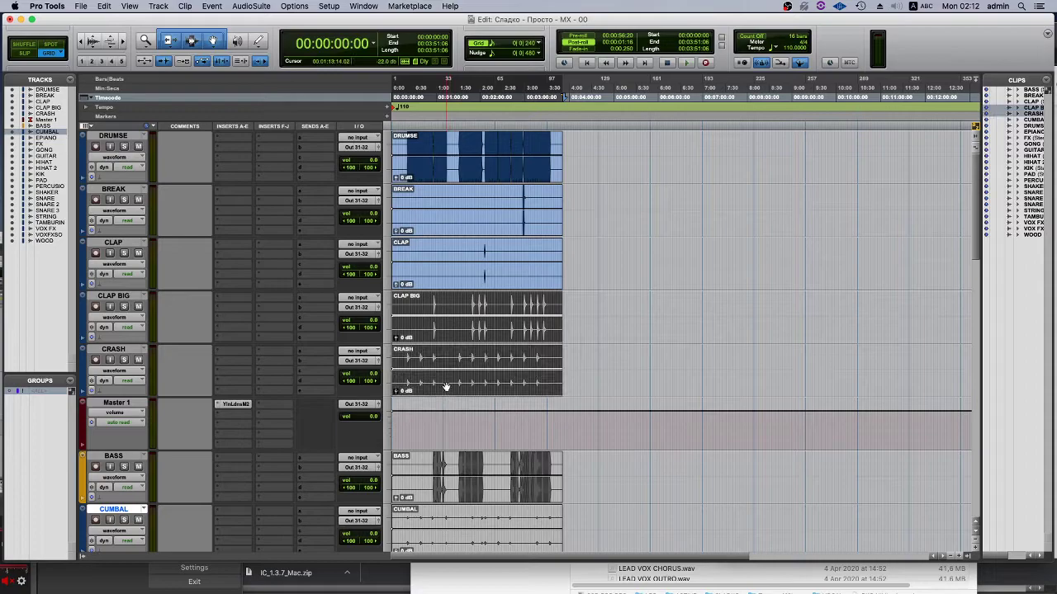
left_click(398, 141)
key("space")
Move the CUMBAL track between the CRASH and Master 1 tracks.
scroll(412, 259, "down", 3)
scroll(412, 259, "up", 3)
scroll(412, 259, "down", 3)
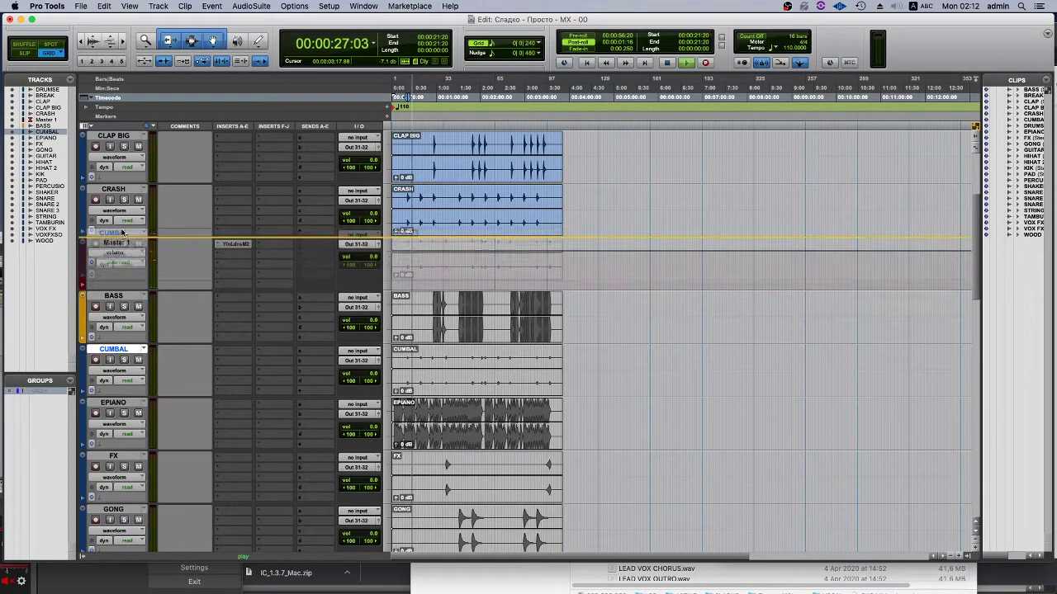
scroll(132, 247, "up", 3)
Color the six tracks from DRUMSE through CUMBAL bright red using the color palette.
left_click(113, 136, "shift")
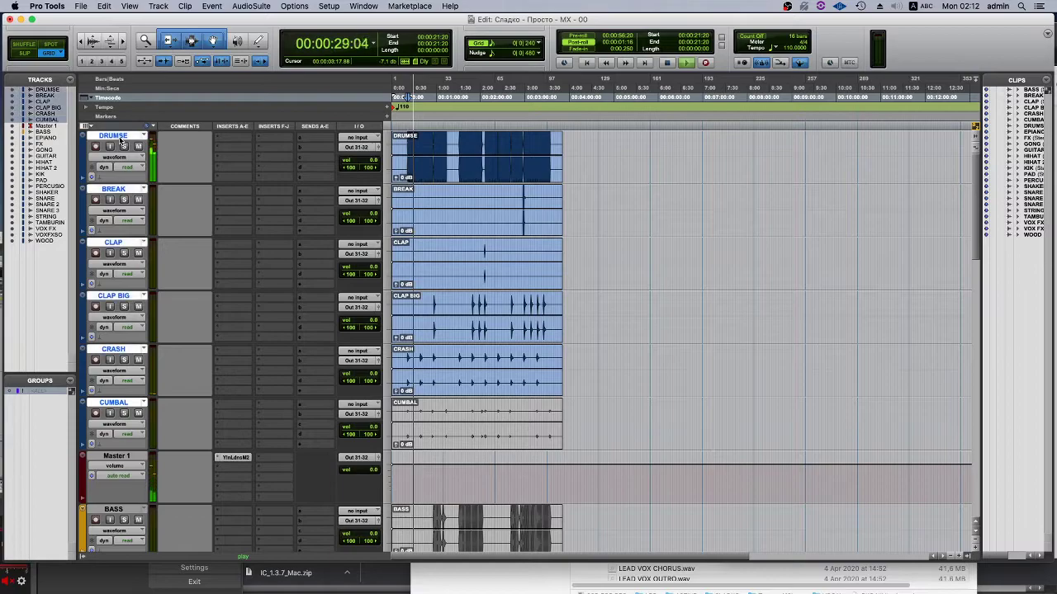
double_click(83, 159)
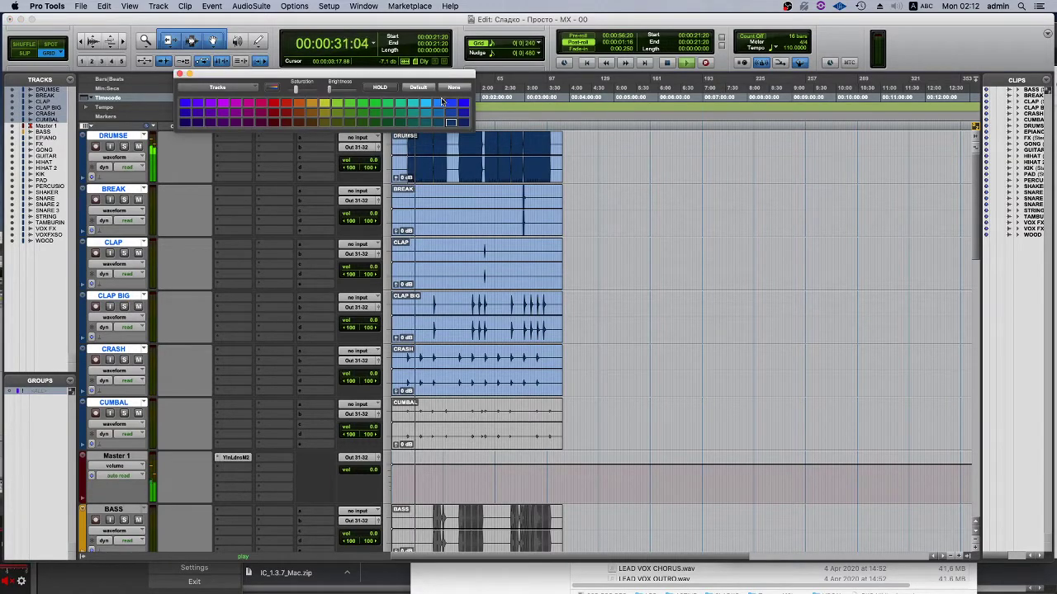
left_click(276, 106)
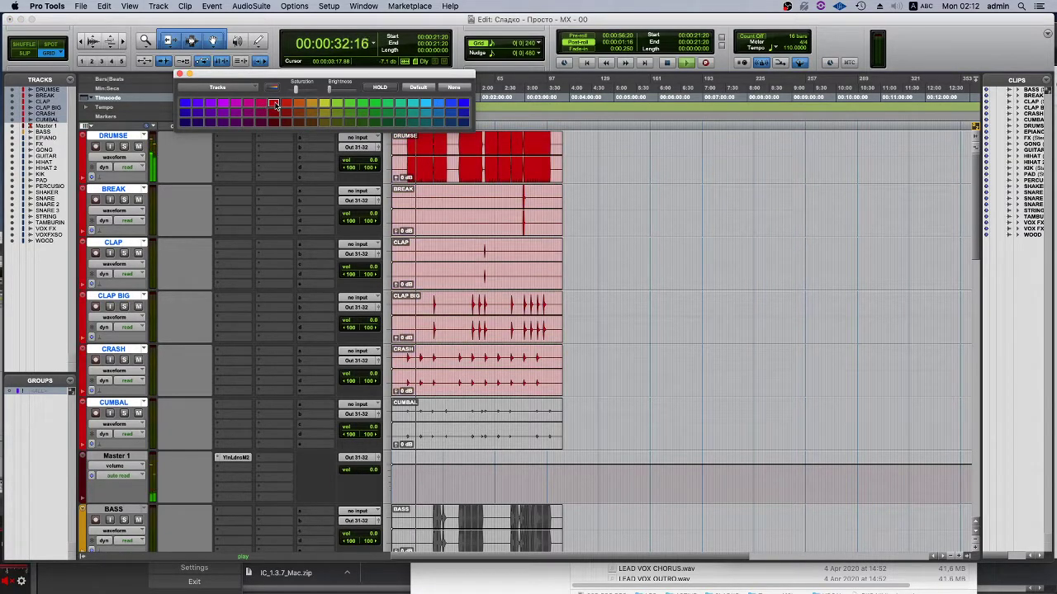
Color the EPIANO track magenta and select the BASS track.
scroll(128, 369, "down", 4)
left_click(122, 350)
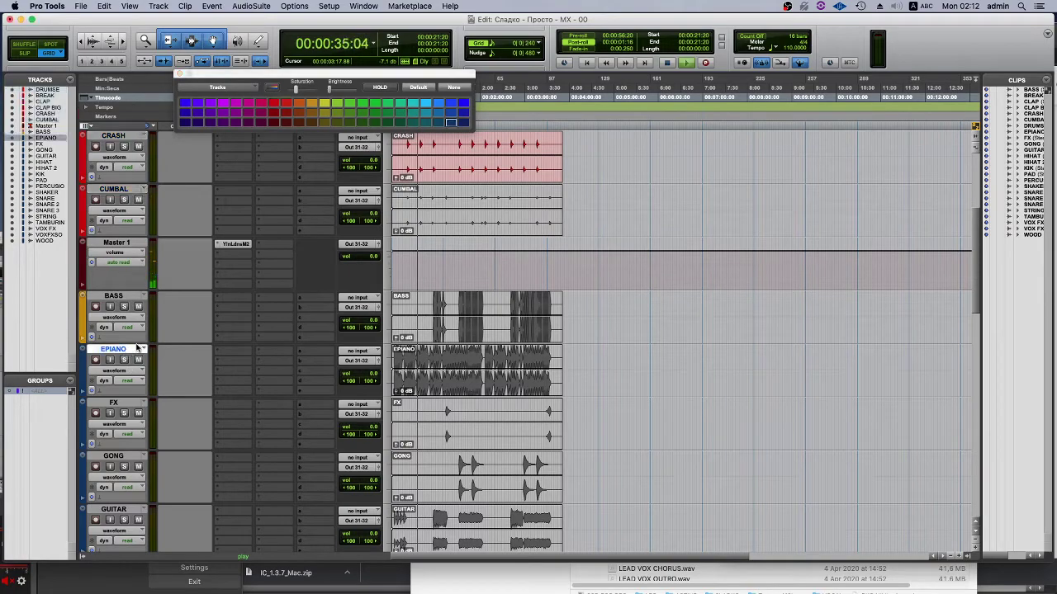
left_click(221, 102)
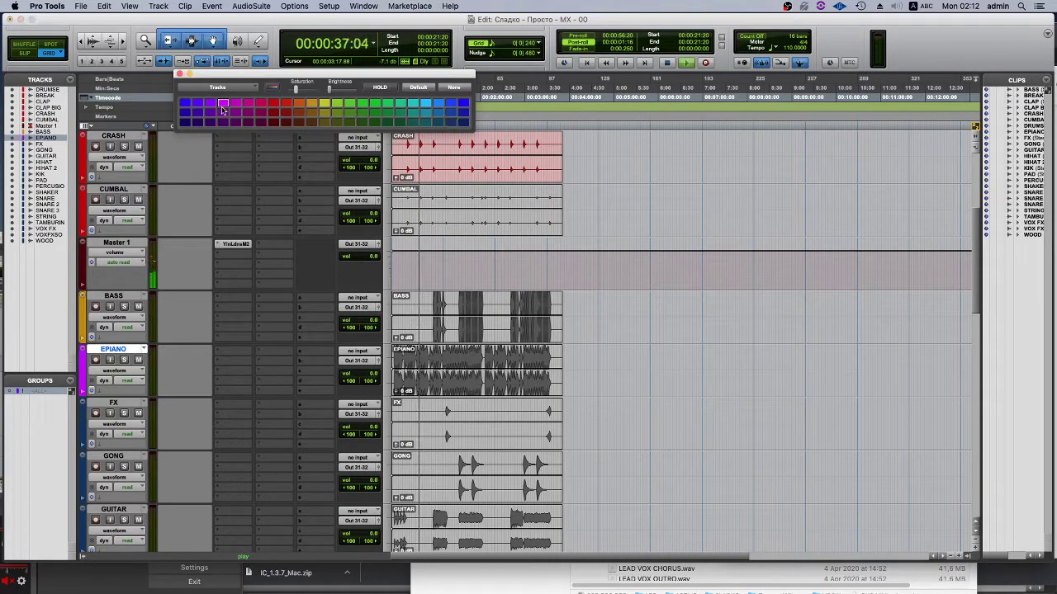
left_click(113, 296)
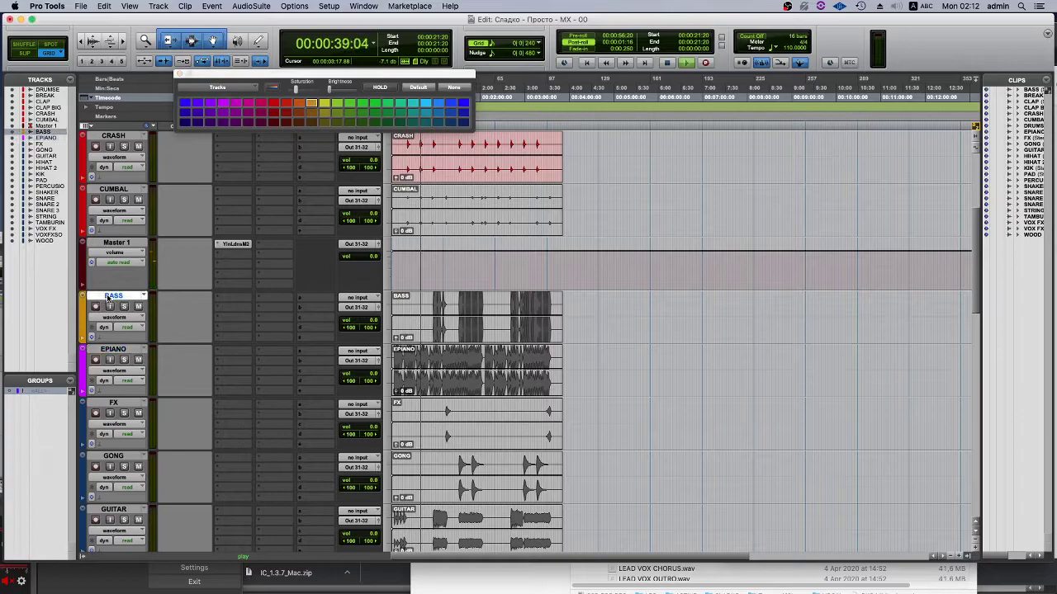
Unmute the FX clip and play the session from 00:01:14:04.
scroll(113, 301, "down", 2)
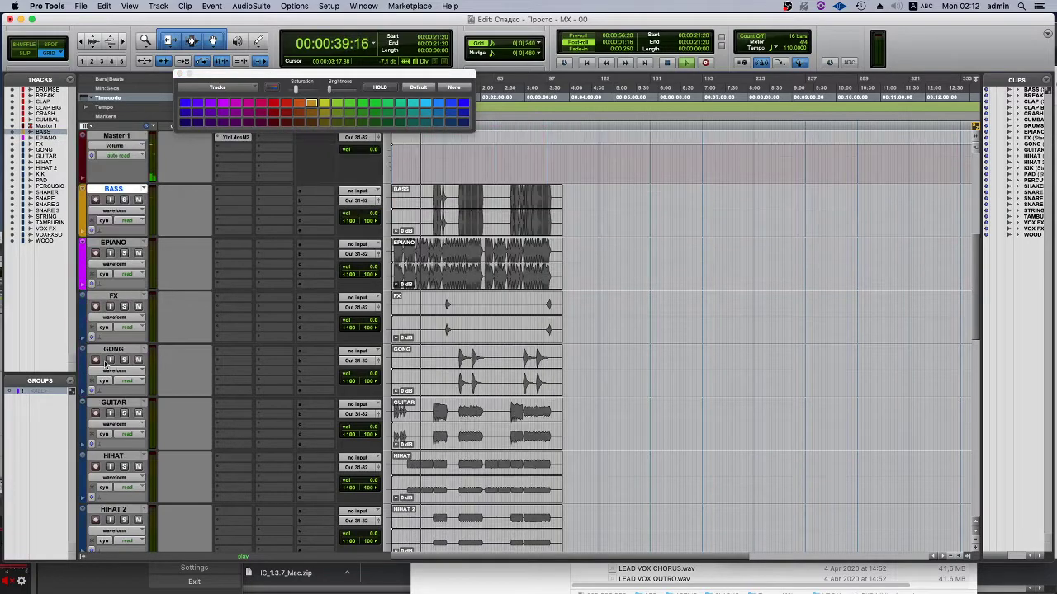
left_click(436, 333)
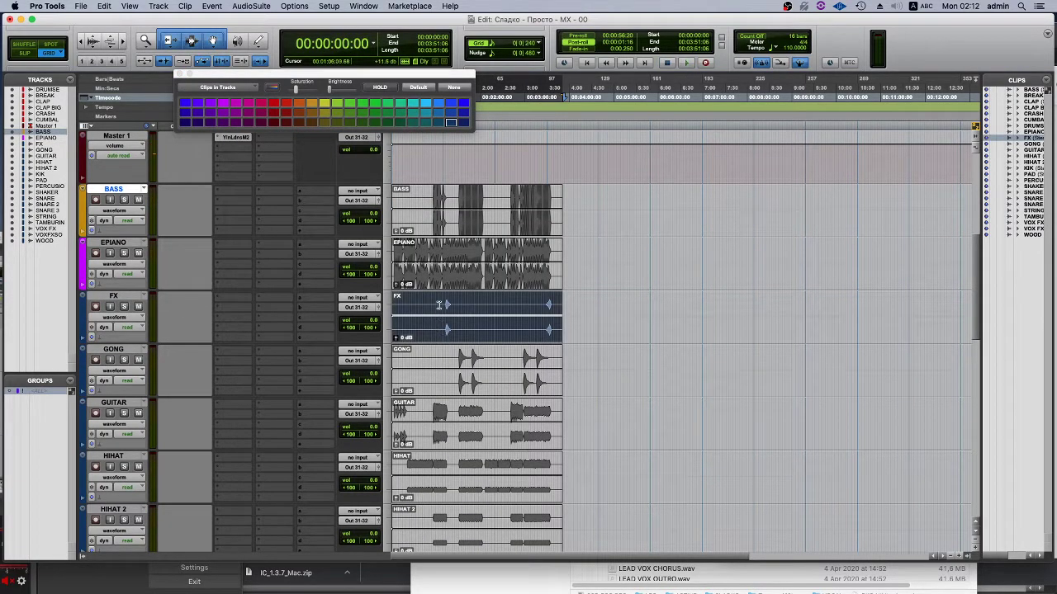
key("space")
scroll(218, 330, "up", 6)
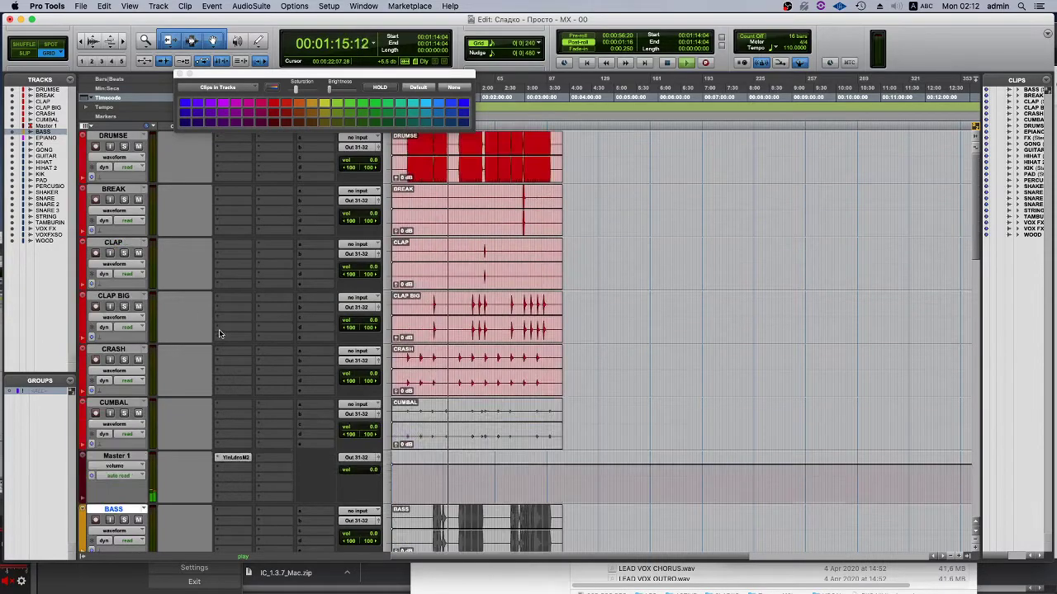
scroll(219, 333, "down", 5)
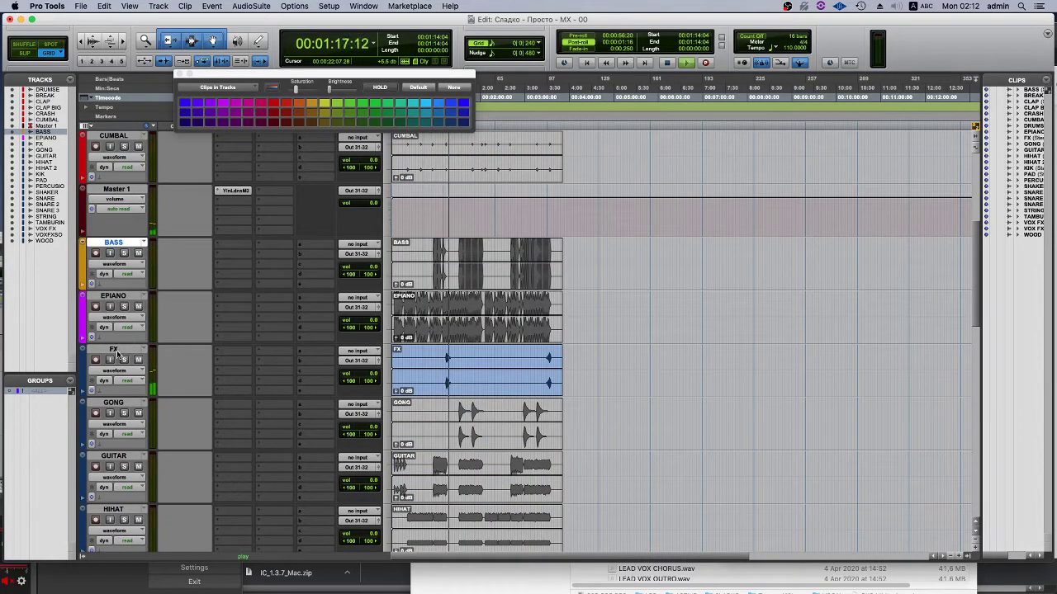
Remove the color from the FX track and move the GONG track directly above Master 1.
left_click(115, 350)
left_click(453, 88)
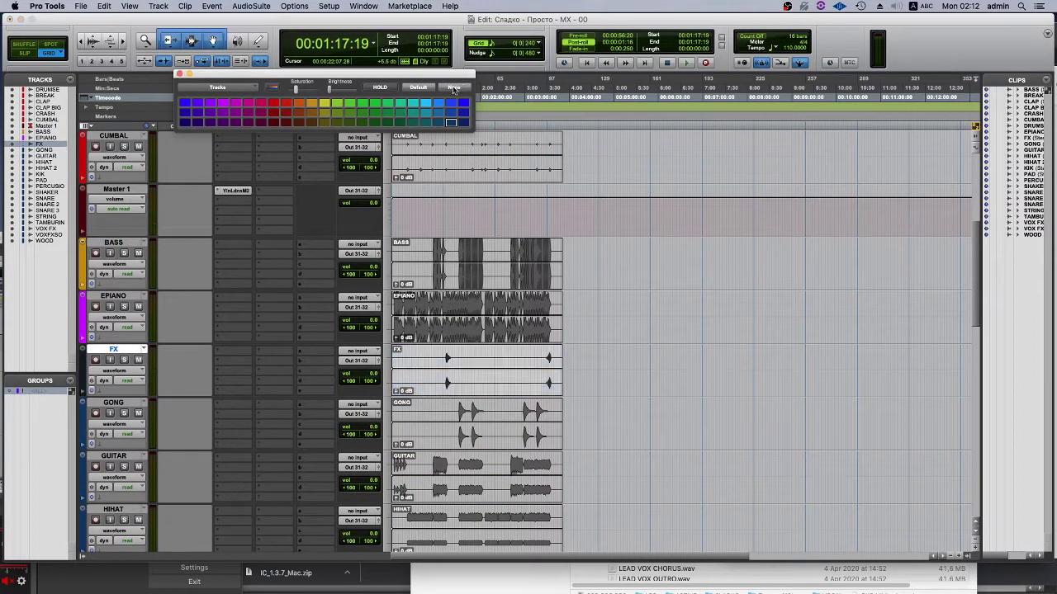
left_click(113, 403)
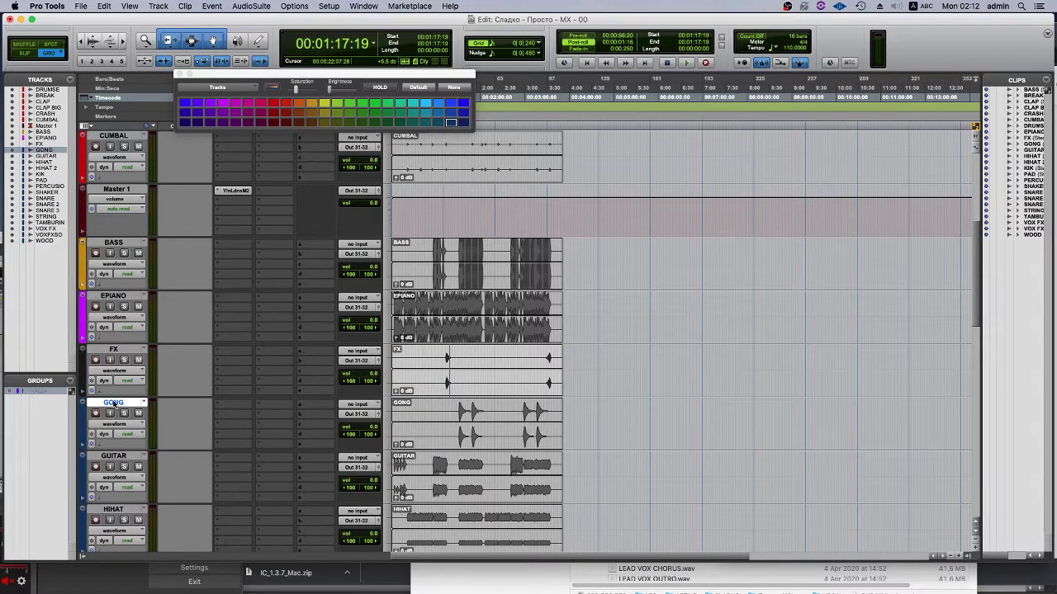
left_click_drag(113, 404, 132, 191)
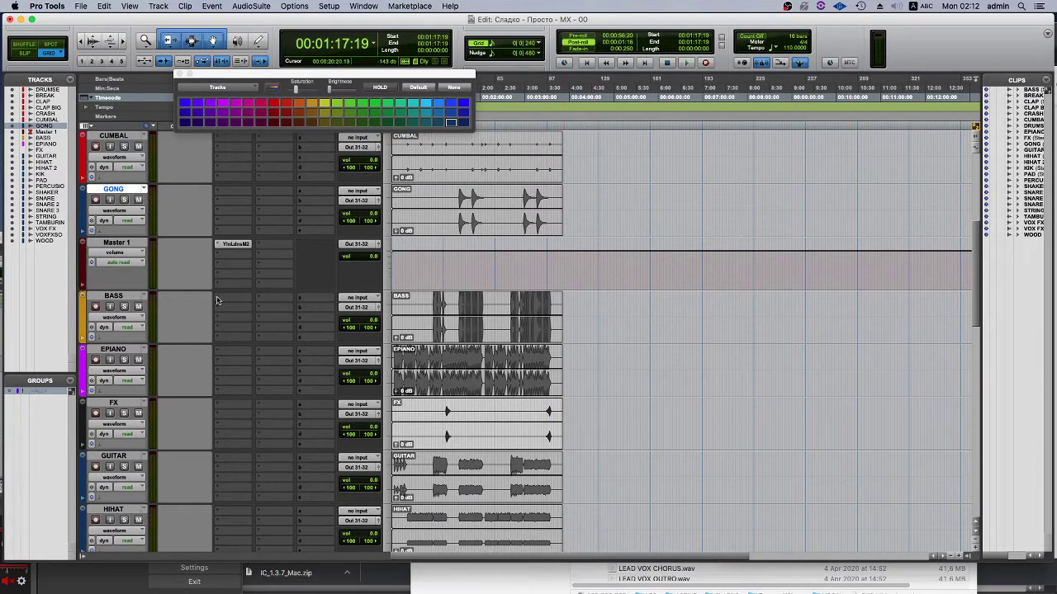
Color the GUITAR track light blue.
left_click(120, 453)
scroll(196, 210, "down", 3)
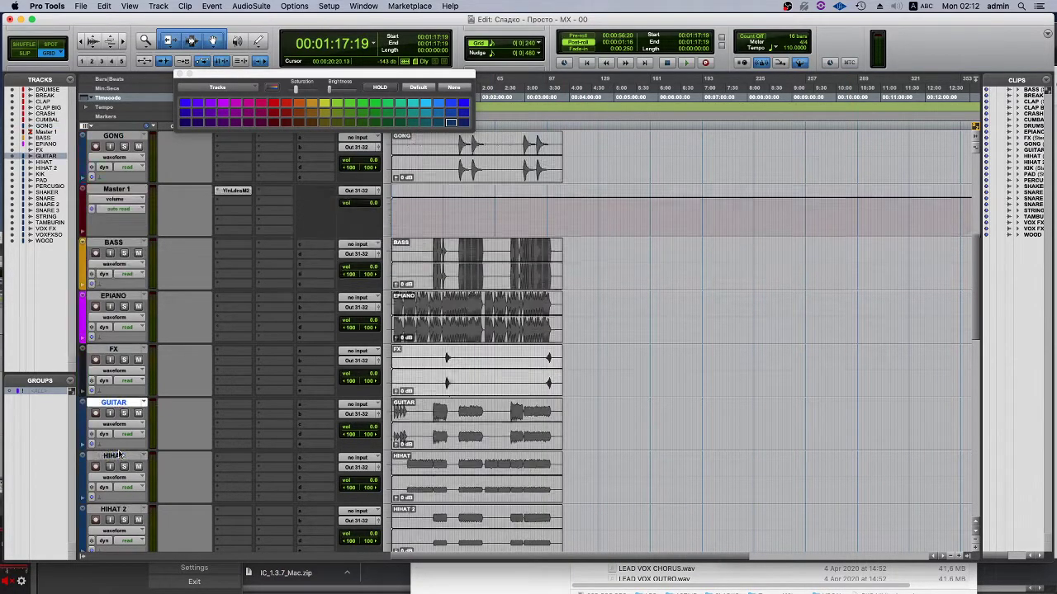
left_click(422, 104)
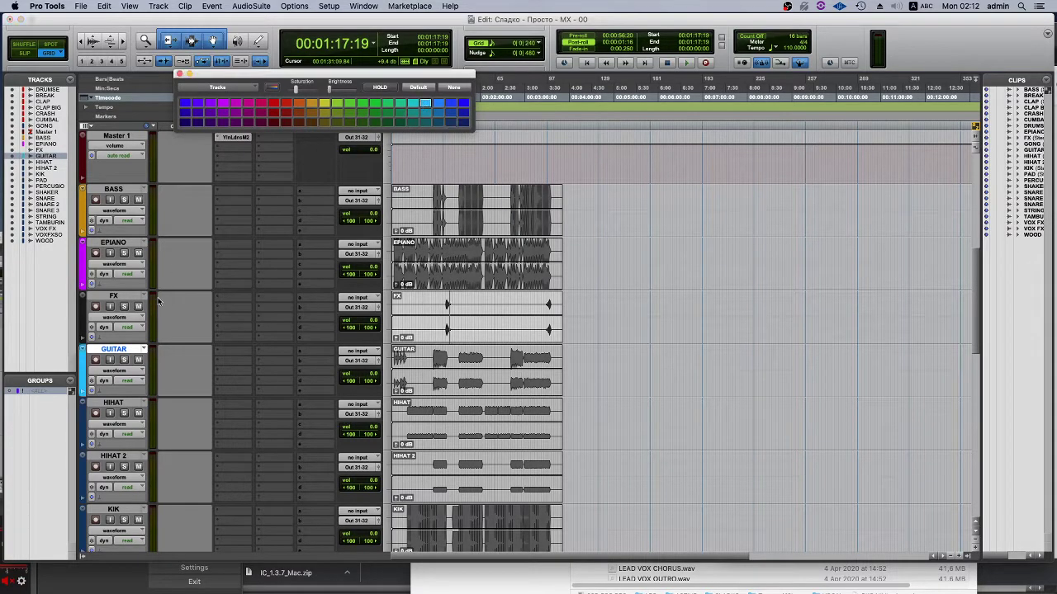
Color the HIHAT, HIHAT 2 and KIK tracks bright red to match the other drums.
scroll(125, 284, "down", 3)
left_click(113, 296)
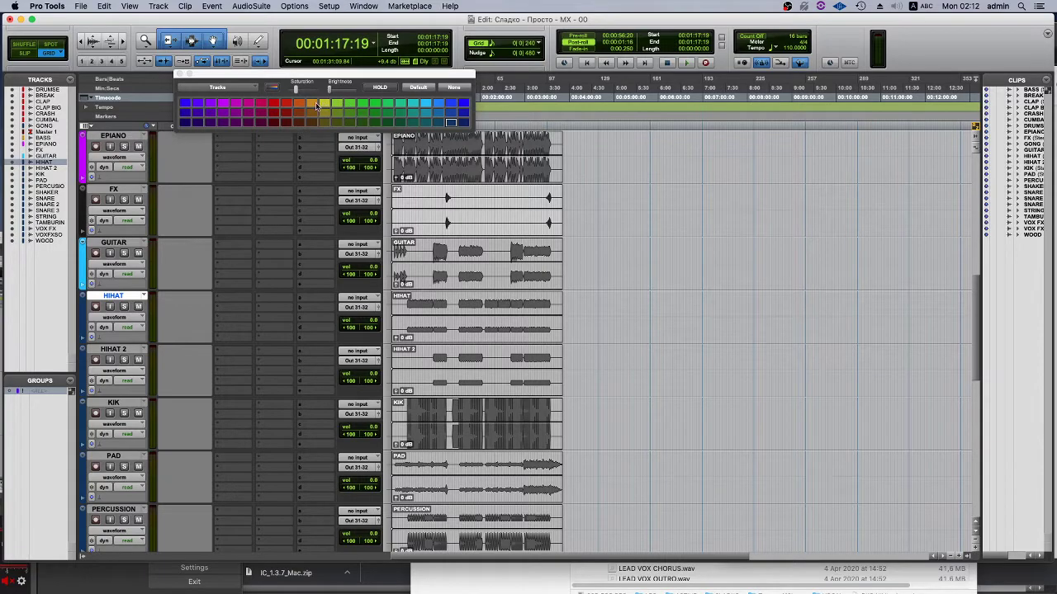
left_click(280, 104)
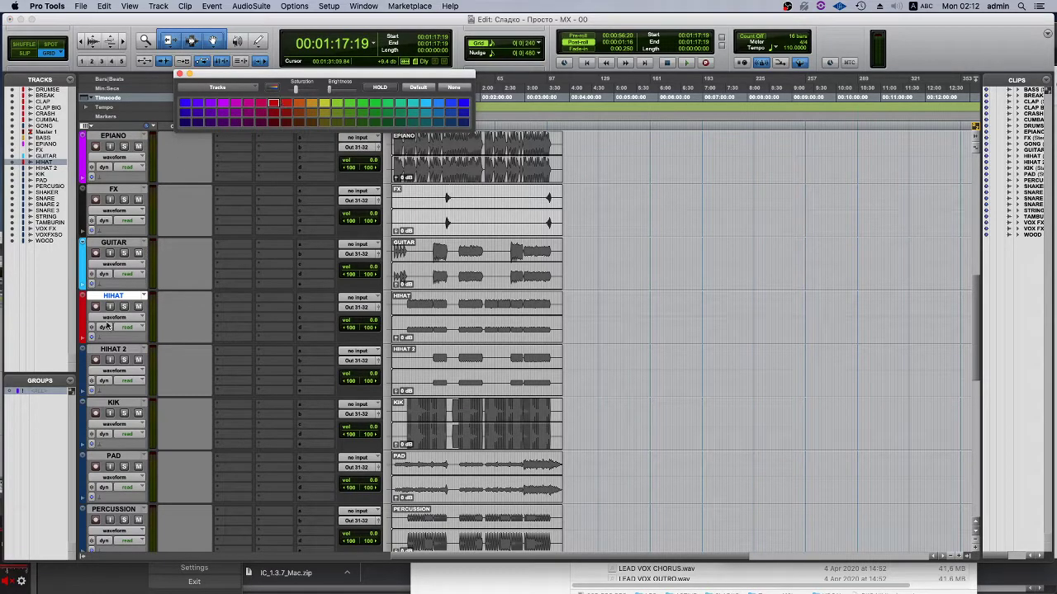
left_click(114, 350)
left_click(114, 402)
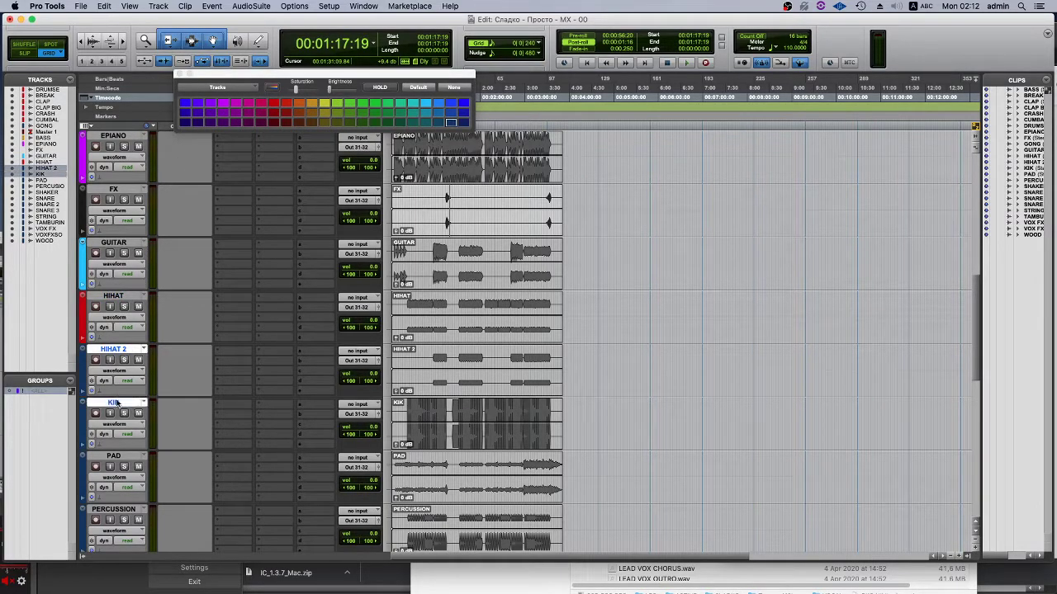
scroll(117, 403, "down", 2)
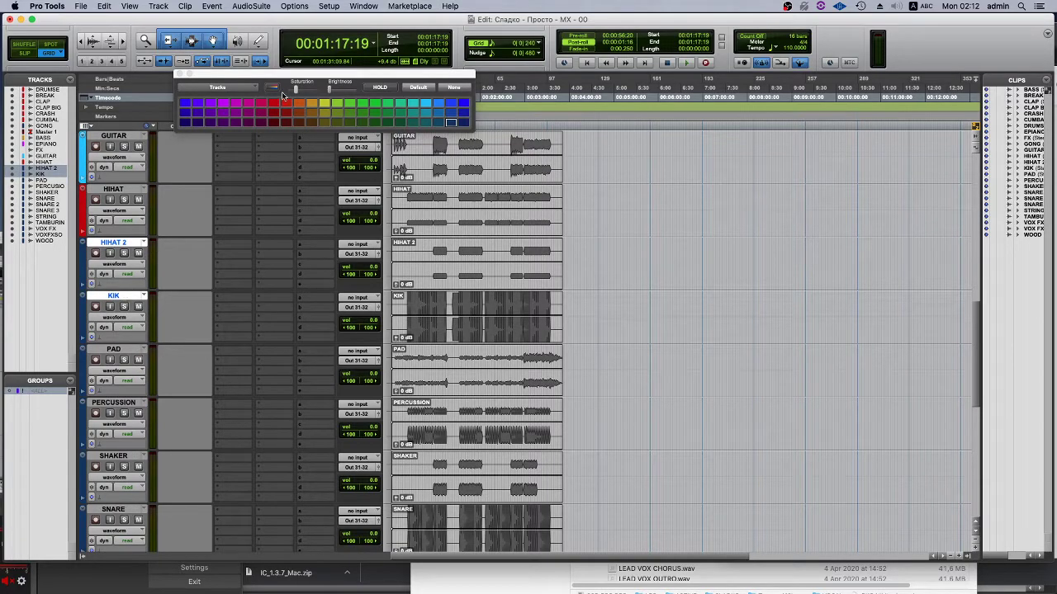
left_click(271, 103)
Move the HIHAT, HIHAT 2 and KIK tracks together to the start of the track order, above DRUMSE.
scroll(128, 284, "down", 1)
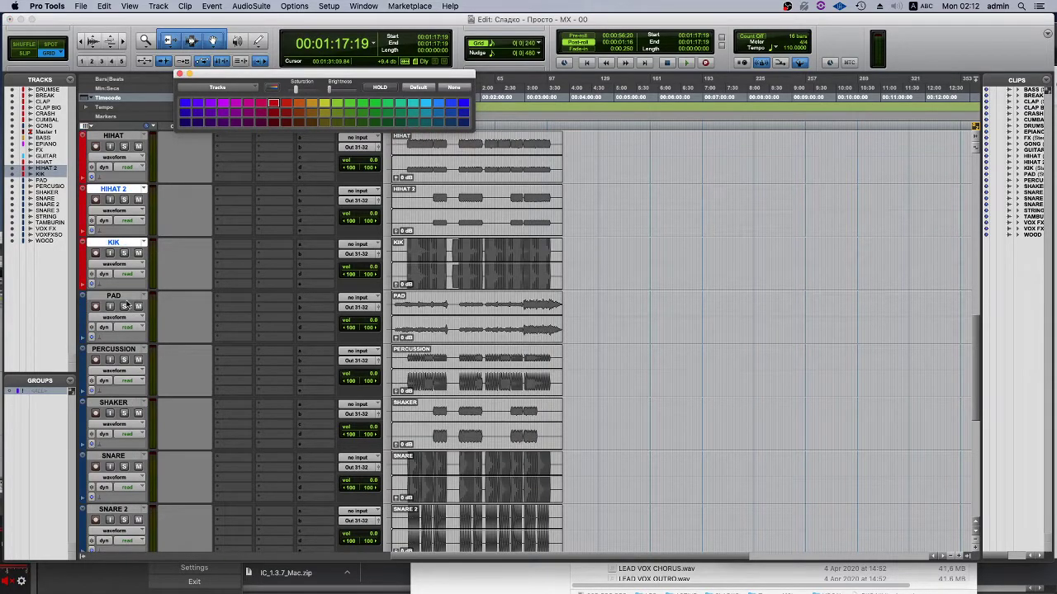
left_click(113, 298)
scroll(128, 305, "up", 1)
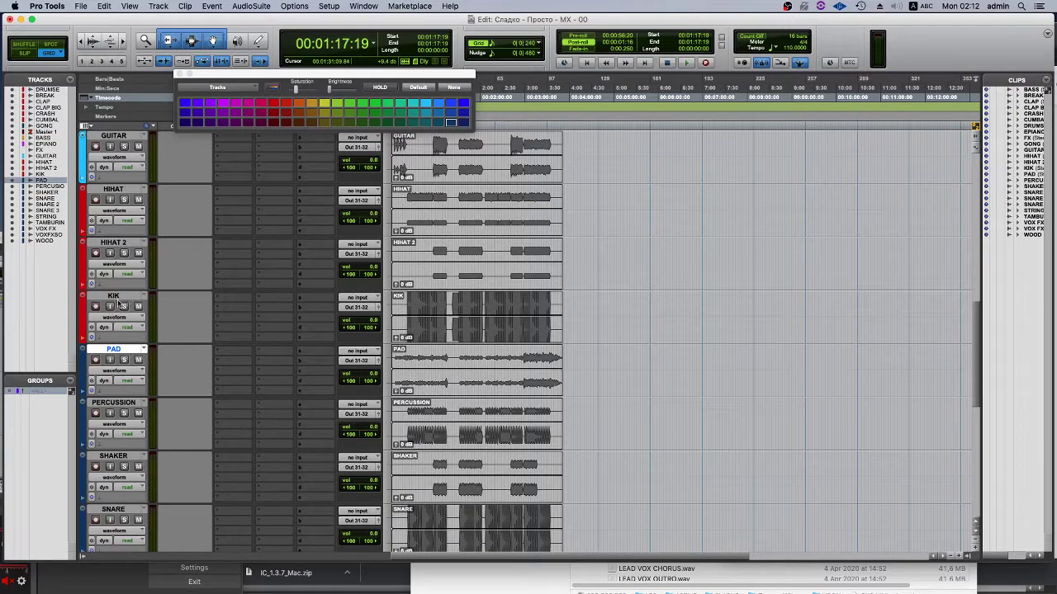
left_click(114, 296)
left_click(125, 190, "shift")
left_click_drag(123, 190, 177, 165)
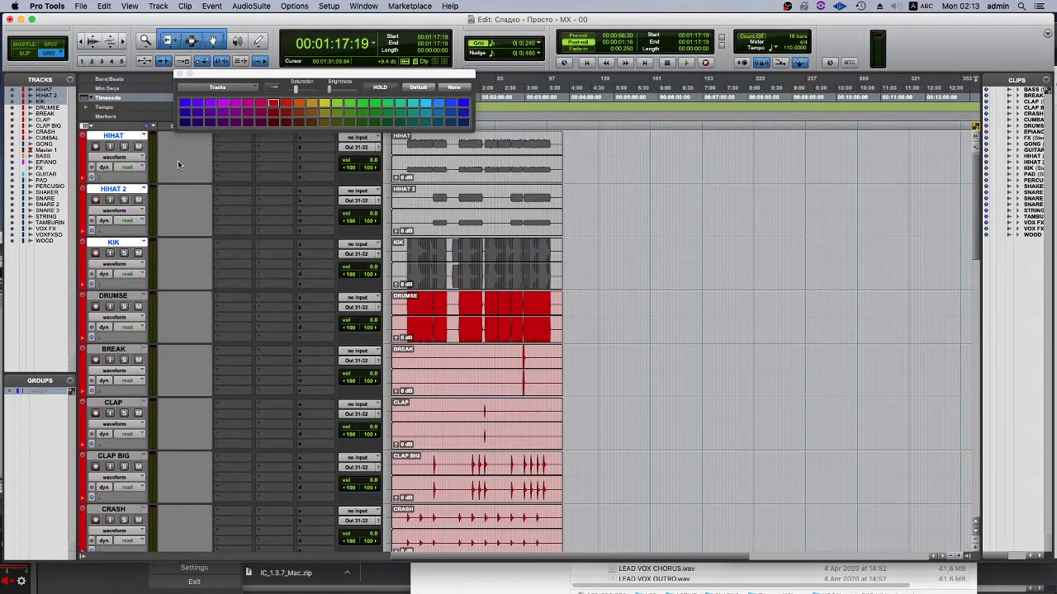
Move the PERCUSSION, SHAKER, SNARE, SNARE 2 and SNARE 3 tracks together to directly below GONG, above Master 1.
scroll(157, 217, "down", 3)
scroll(157, 217, "up", 3)
scroll(159, 248, "down", 15)
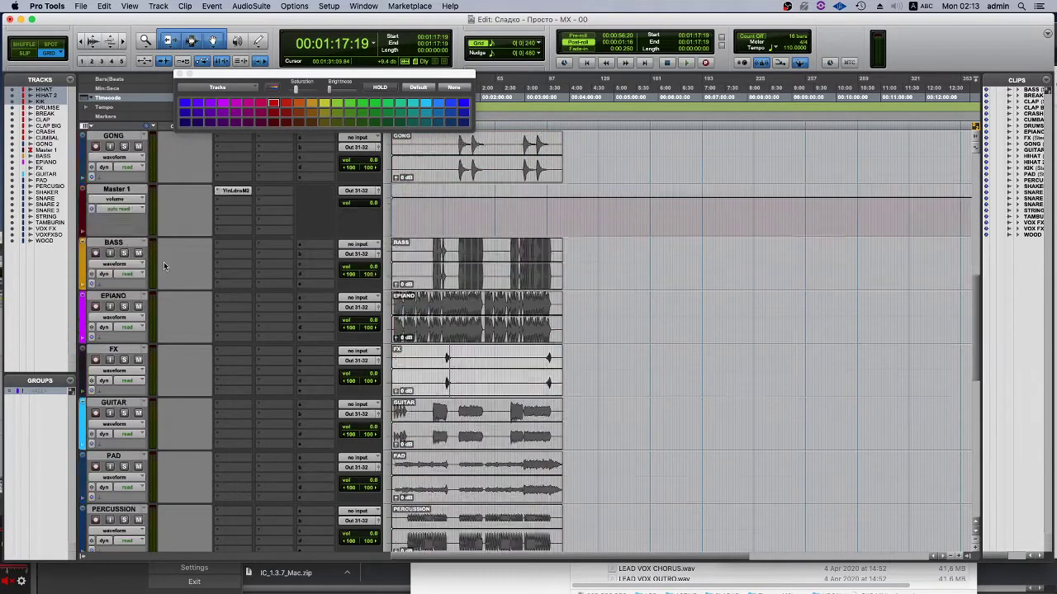
scroll(160, 272, "up", 2)
left_click(116, 297)
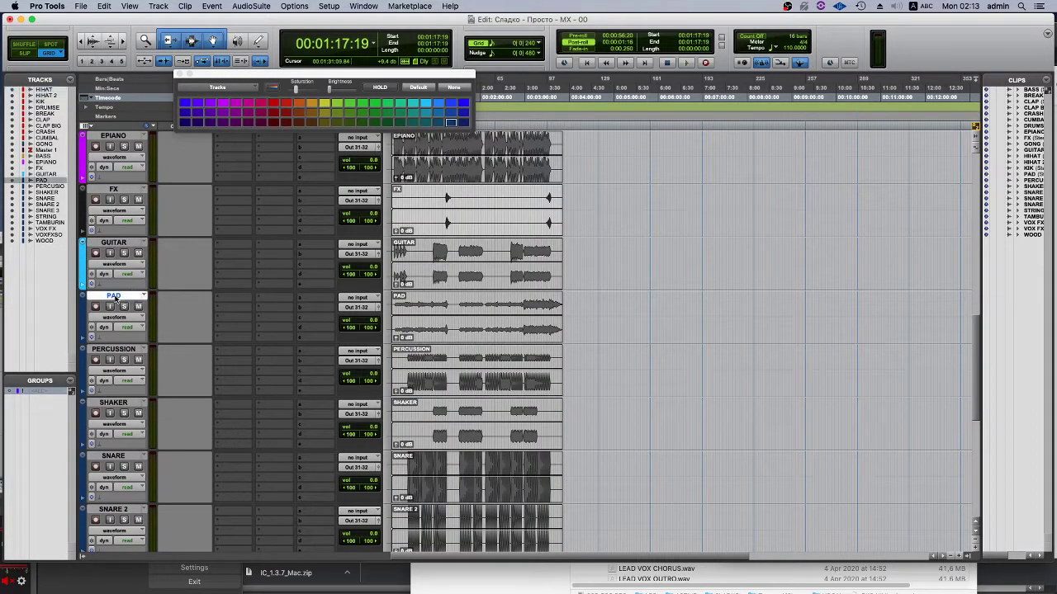
scroll(120, 299, "down", 1)
left_click(116, 296)
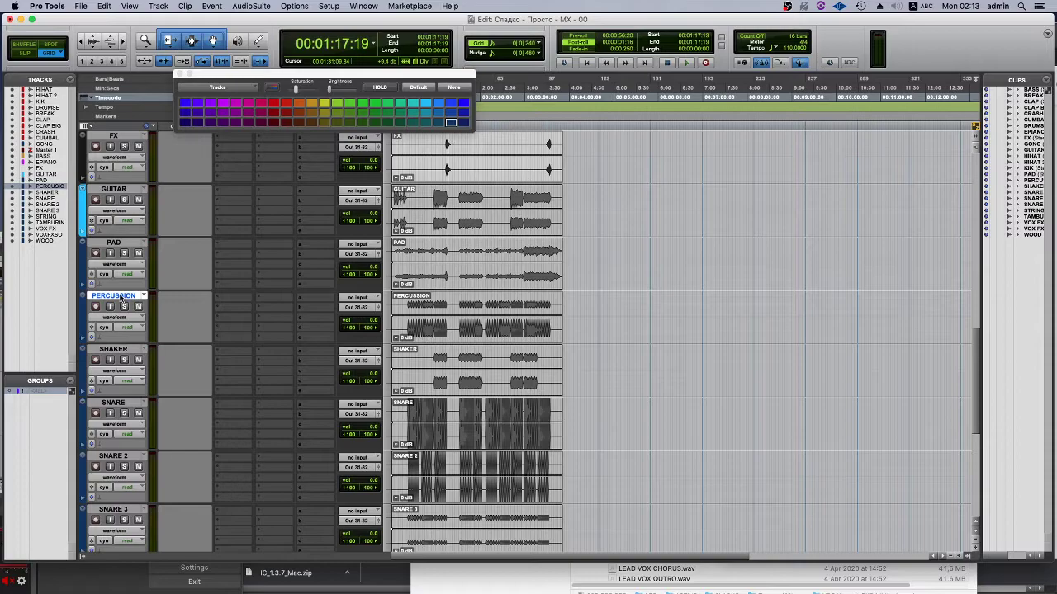
scroll(120, 413, "down", 1)
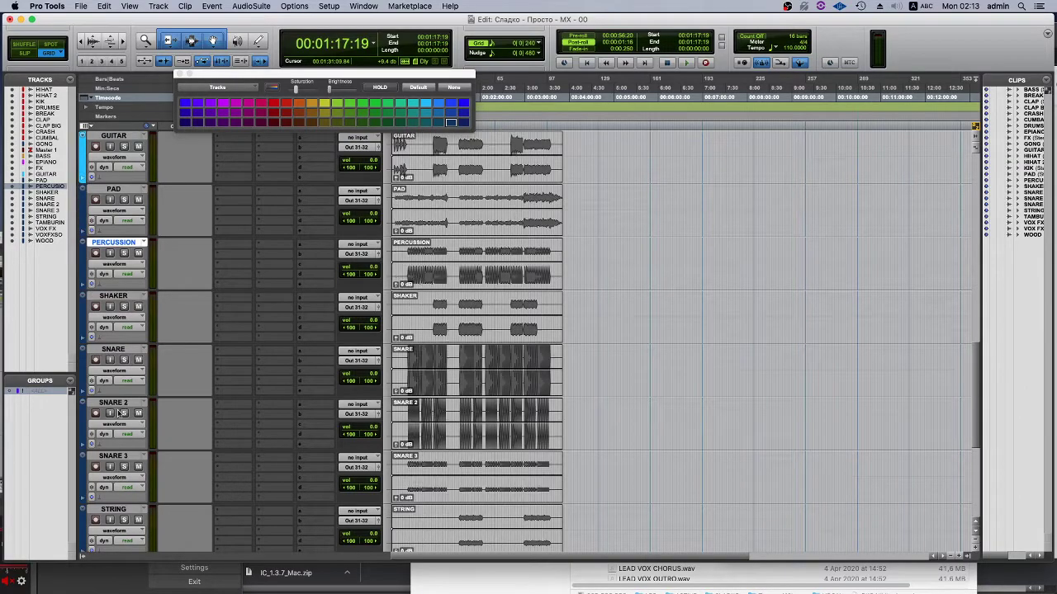
left_click(122, 403, "shift")
scroll(123, 402, "up", 2)
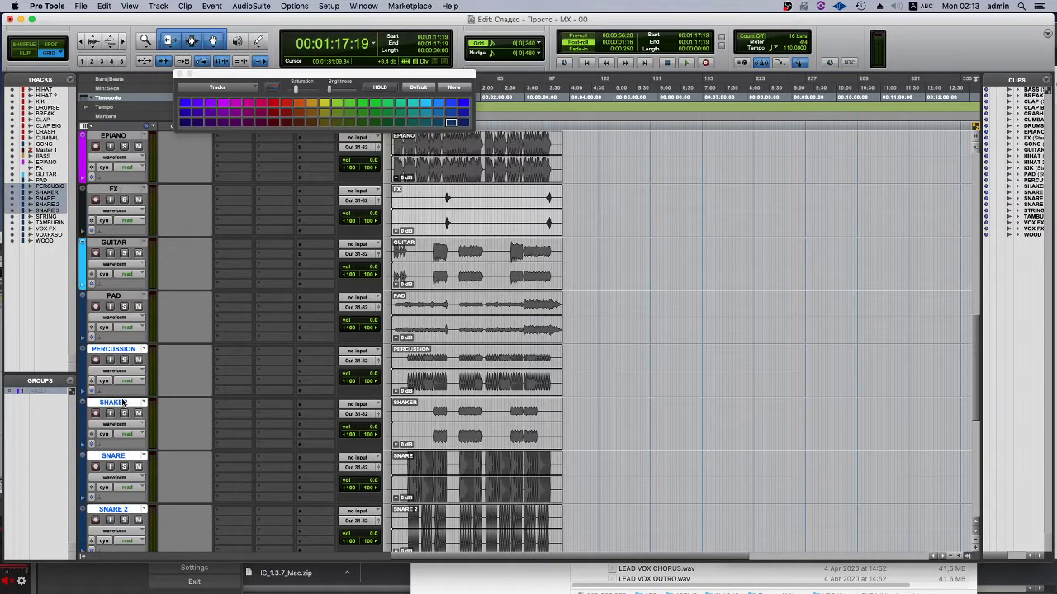
left_click_drag(112, 350, 138, 299)
left_click(5, 583)
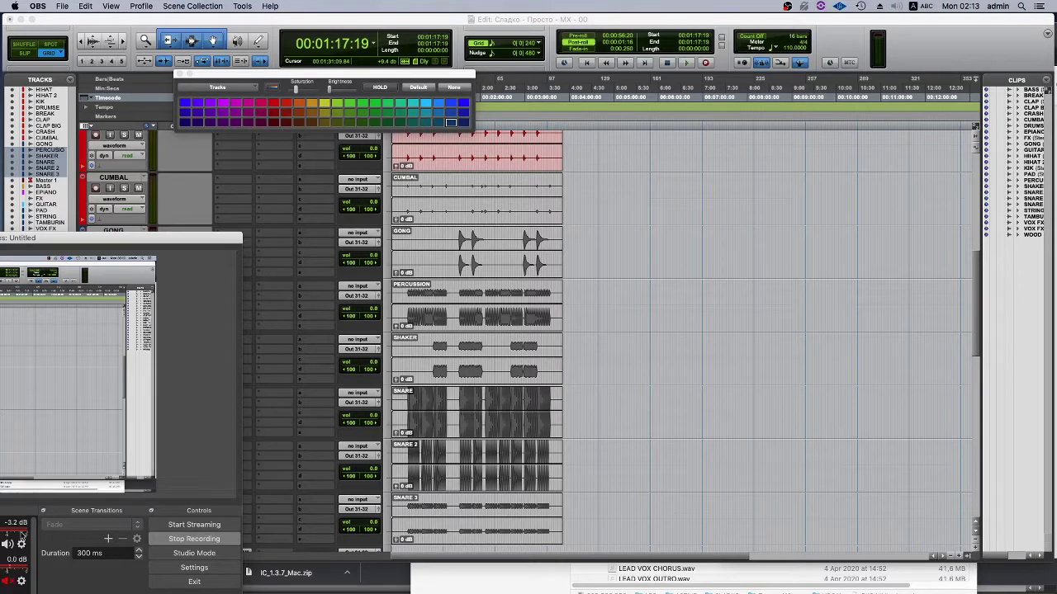
left_click(324, 20)
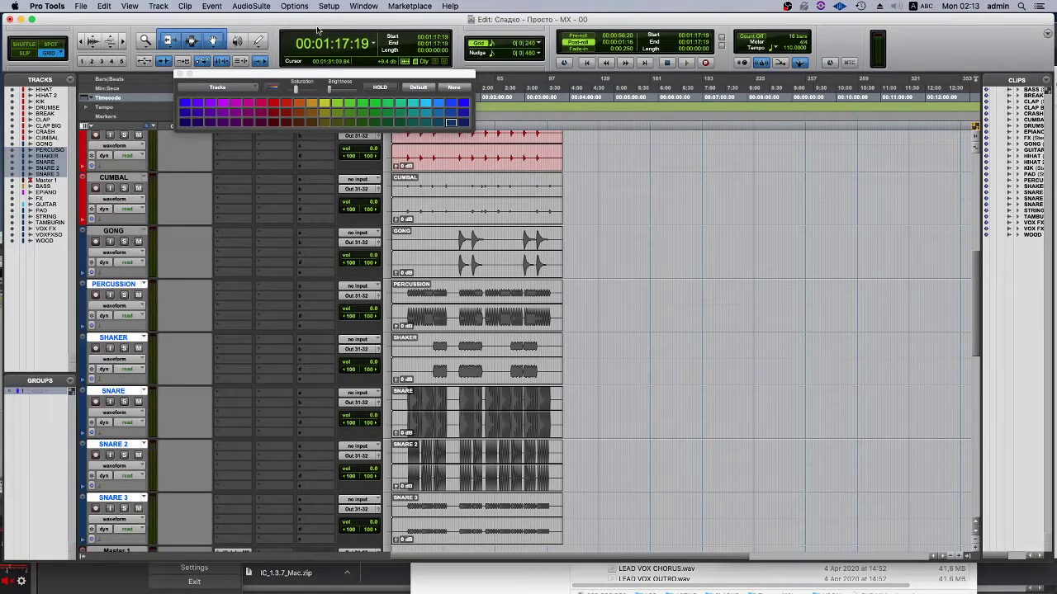
Color the PAD and STRING tracks purple.
scroll(144, 342, "down", 10)
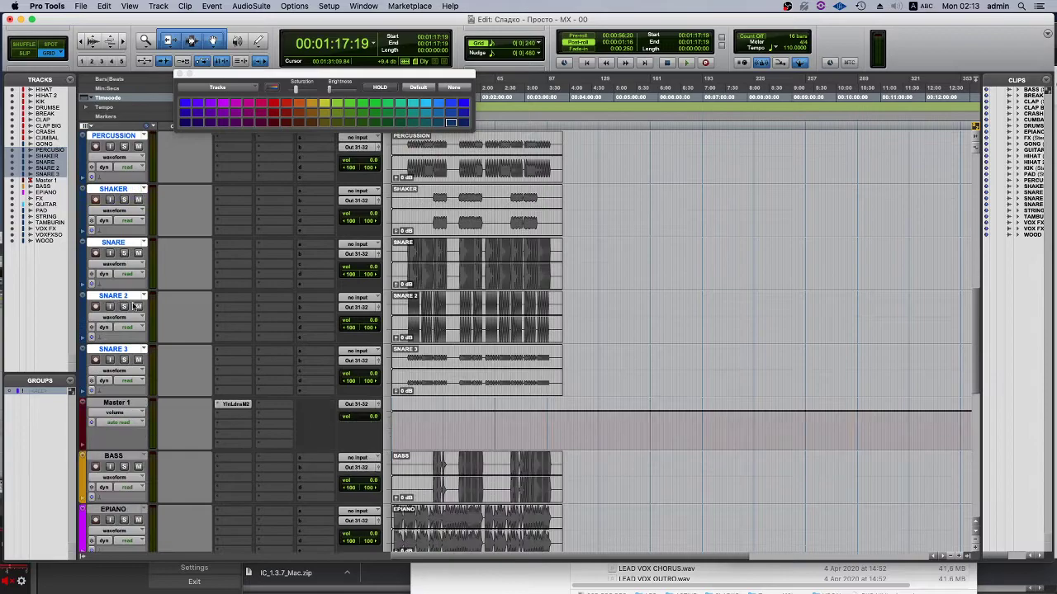
right_click(114, 295)
left_click(120, 298)
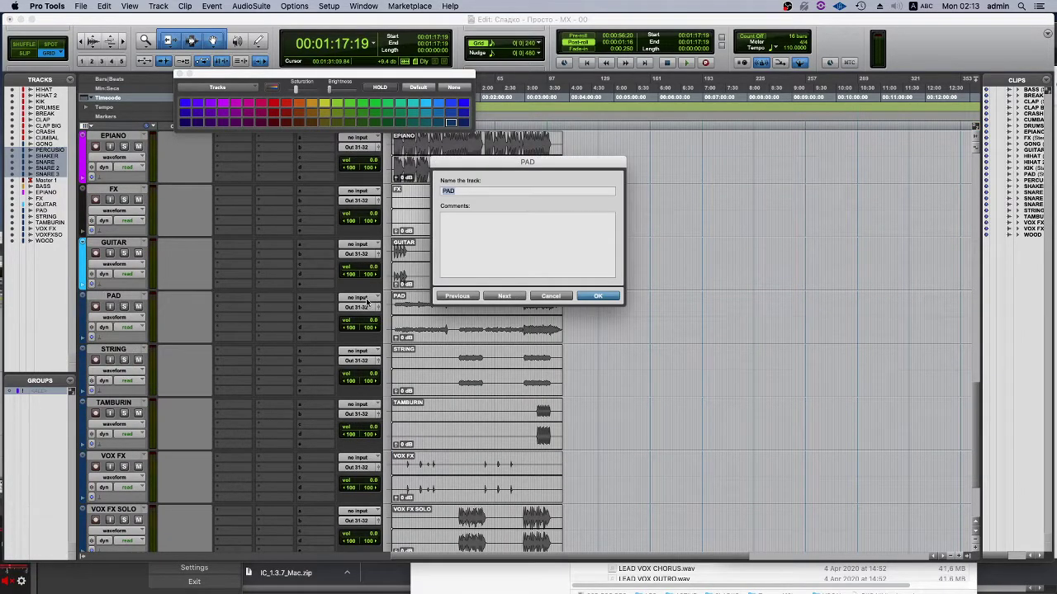
key("Return")
left_click(120, 295)
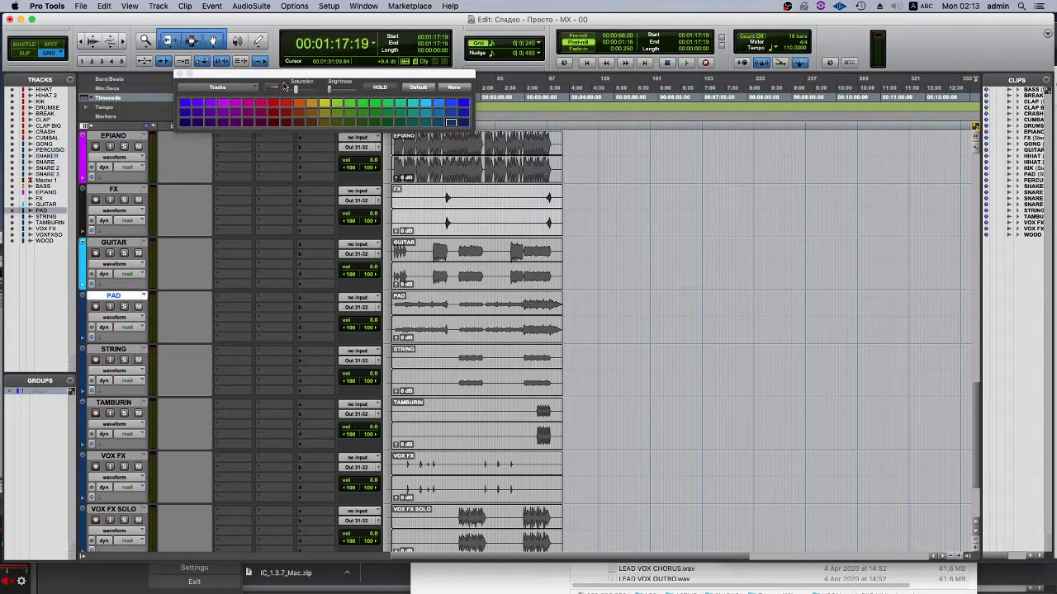
scroll(156, 274, "down", 2)
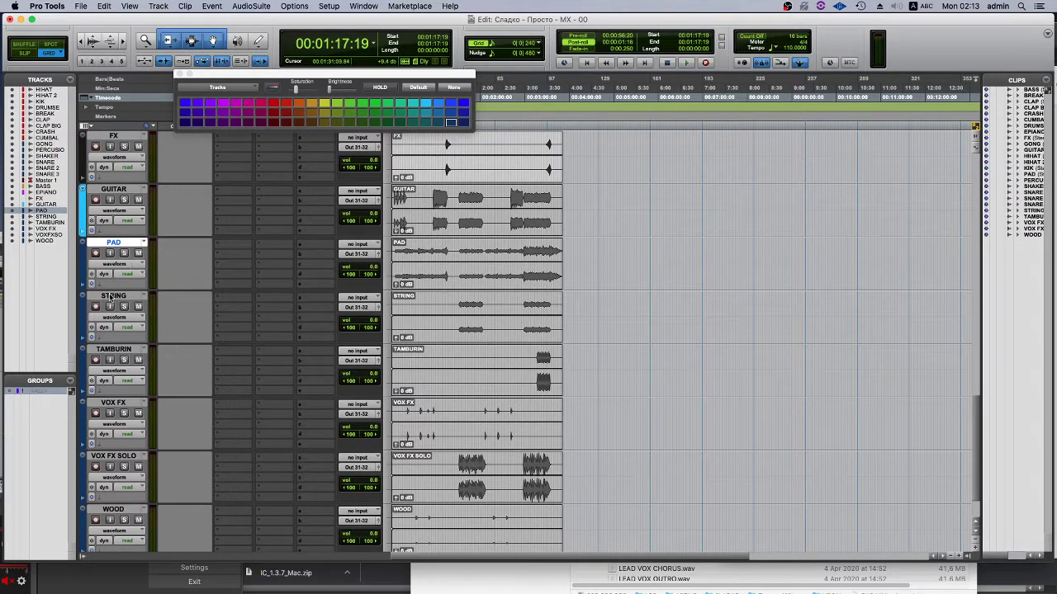
left_click(111, 297, "shift")
left_click(211, 105)
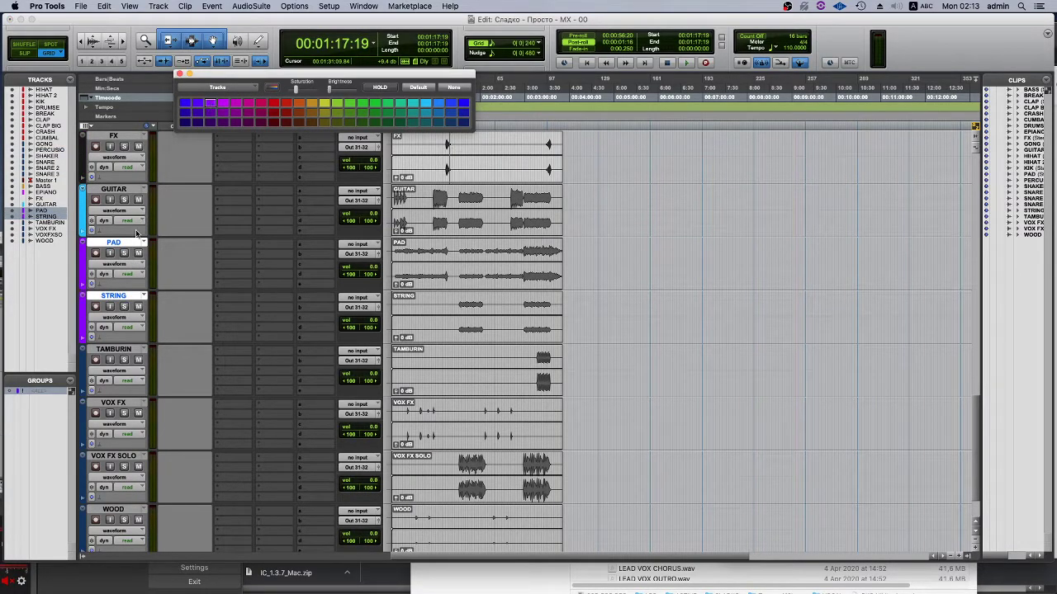
Move the TAMBURIN track directly below SNARE 3, above Master 1.
scroll(137, 234, "up", 4)
scroll(167, 322, "down", 4)
left_click(119, 351)
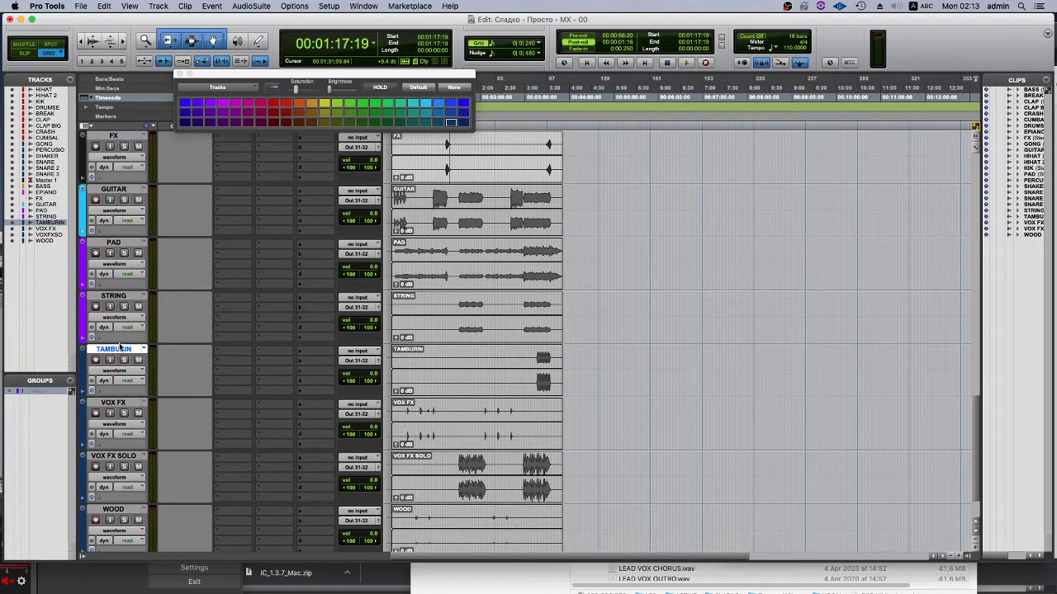
scroll(132, 331, "up", 5)
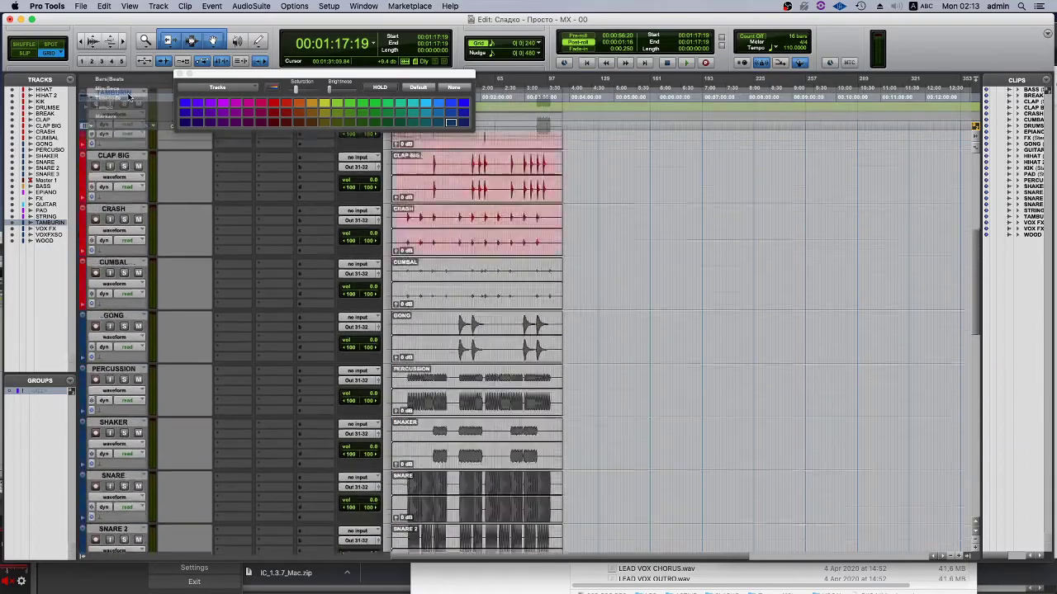
scroll(149, 297, "down", 6)
left_click_drag(157, 278, 164, 478)
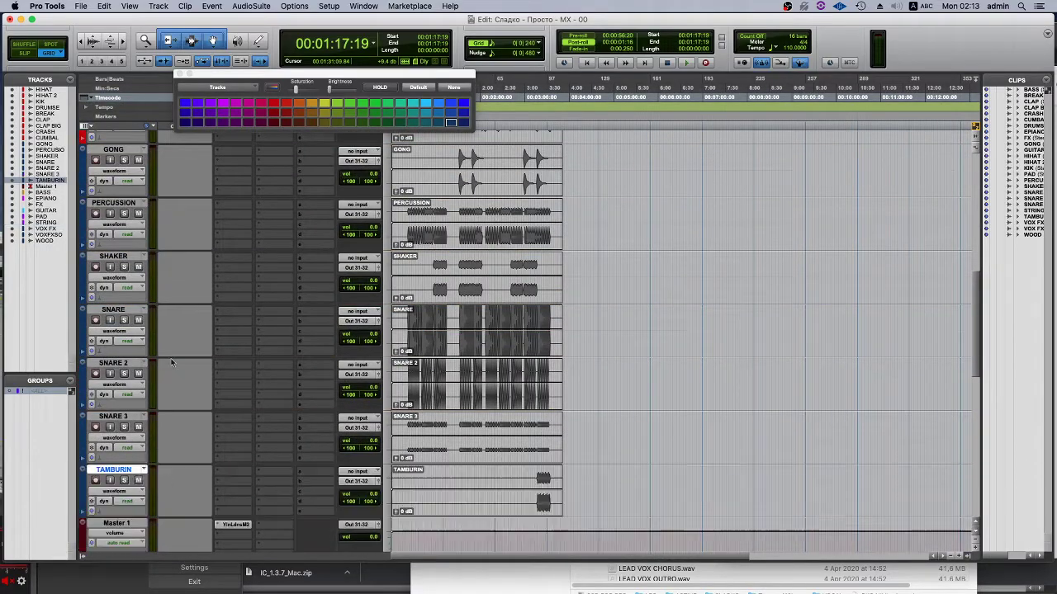
Move the WOOD track up between CUMBAL and GONG.
scroll(188, 318, "down", 10)
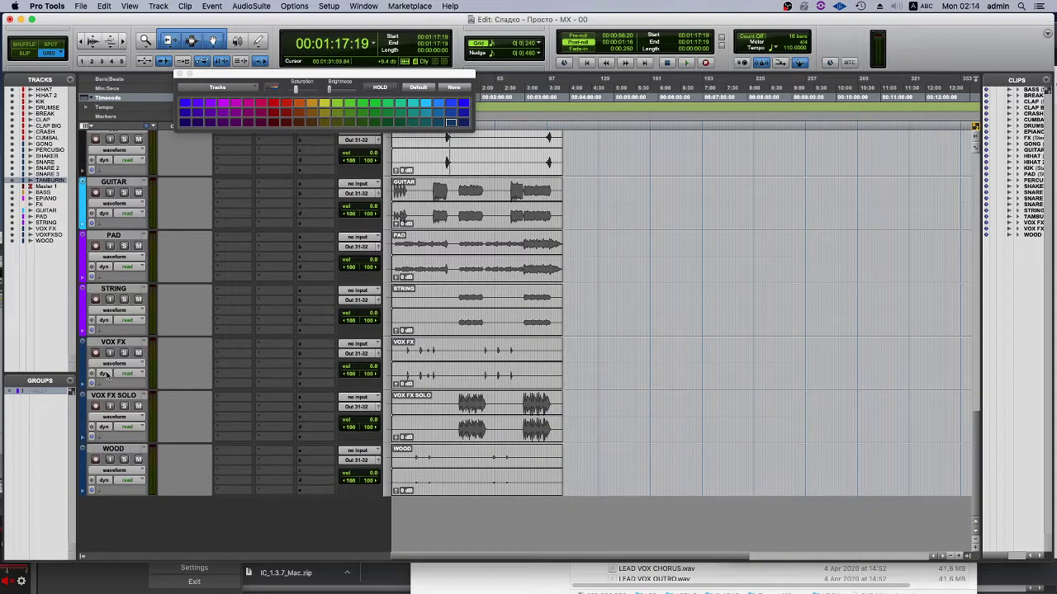
left_click(110, 448)
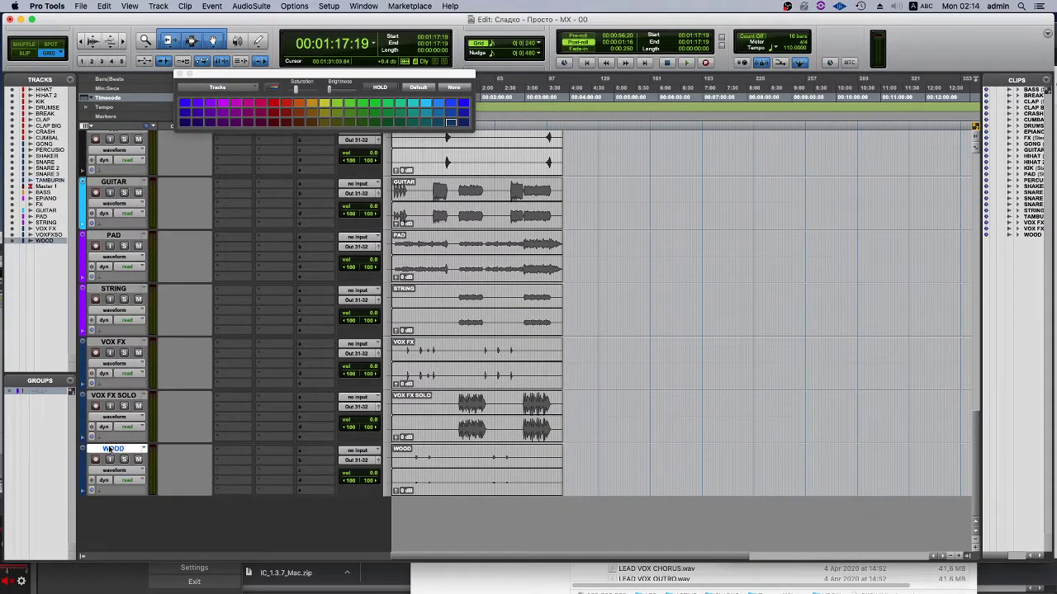
left_click_drag(113, 450, 188, 333)
scroll(187, 333, "down", 3)
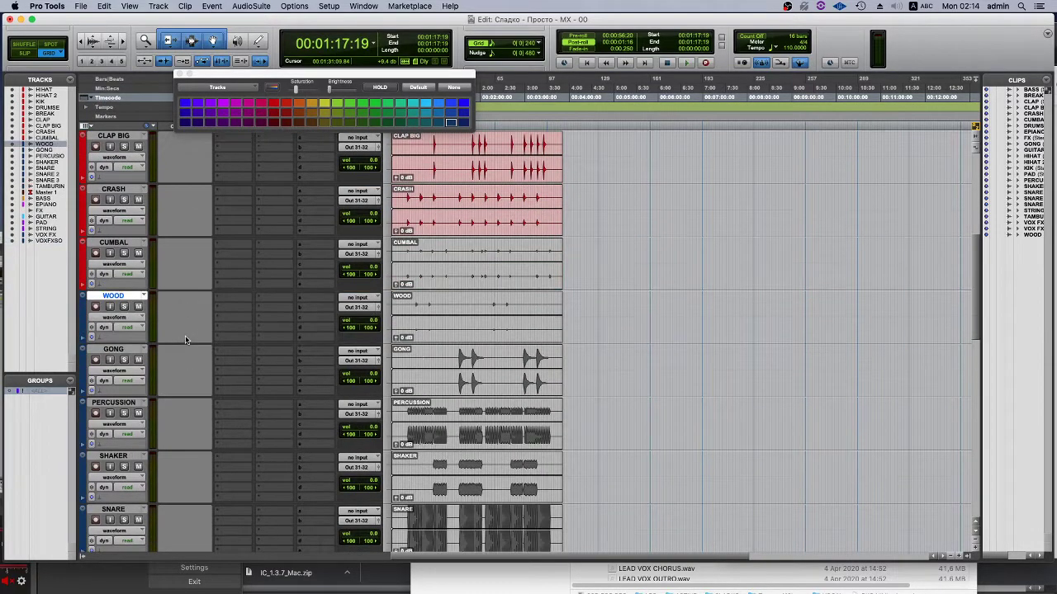
Move the KIK track to the start of the track order, above HIHAT.
scroll(187, 340, "up", 6)
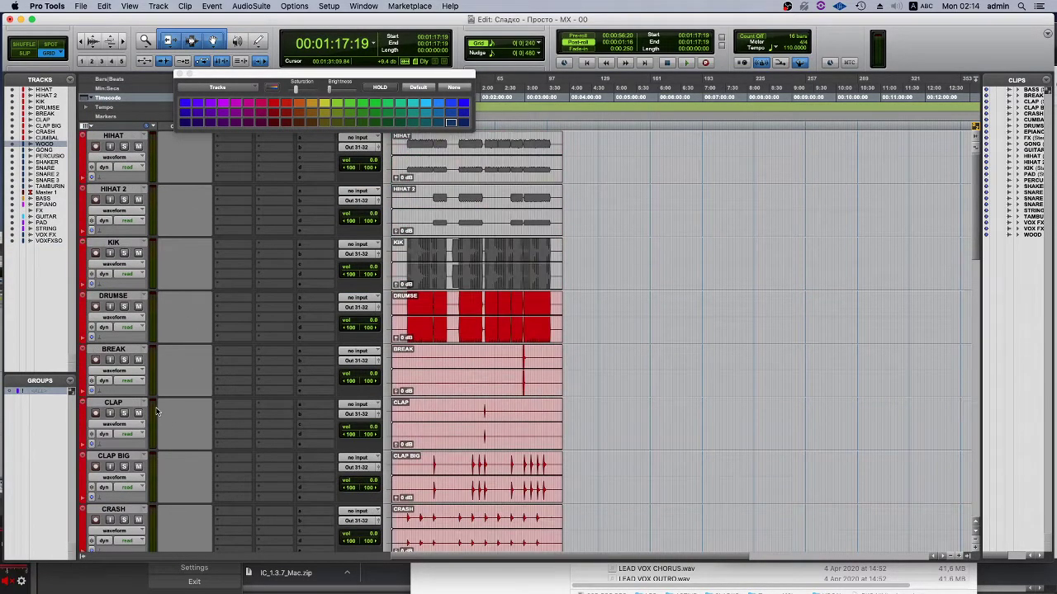
left_click(108, 244)
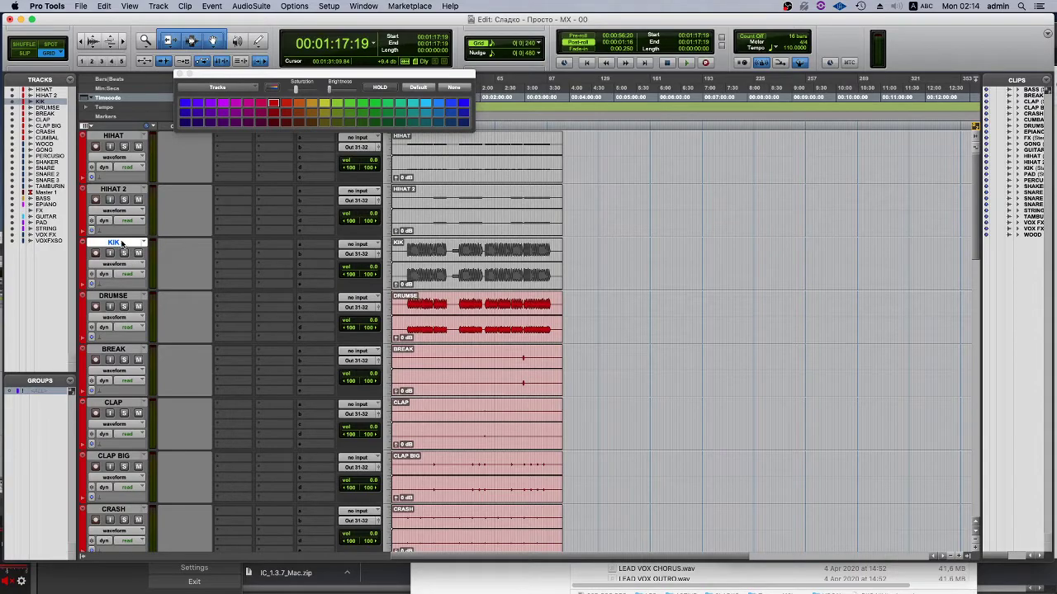
left_click_drag(121, 245, 113, 136)
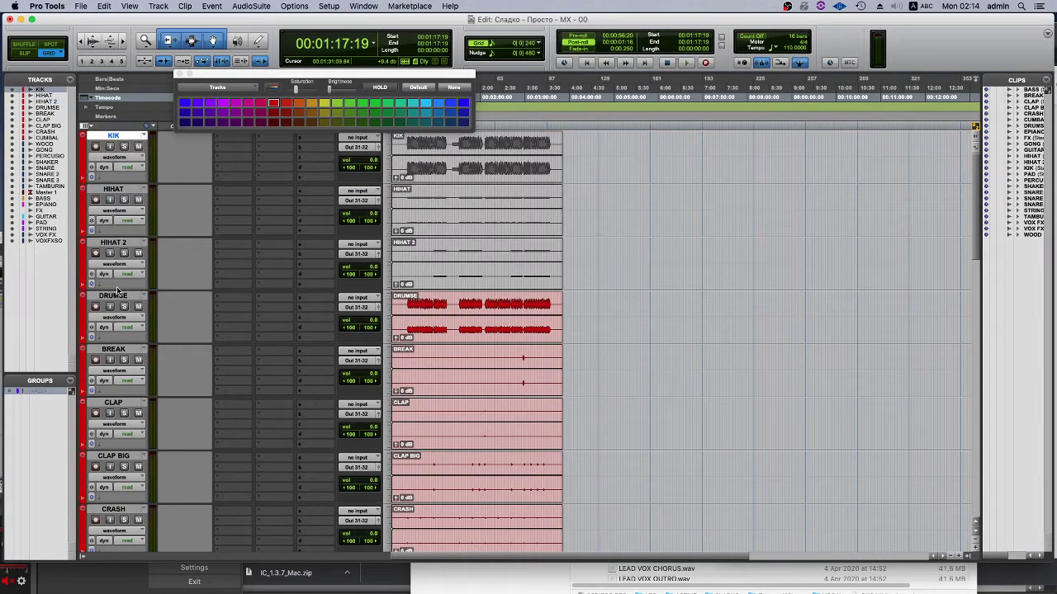
Move the CLAP and CLAP BIG tracks together to directly below KIK.
left_click(120, 403)
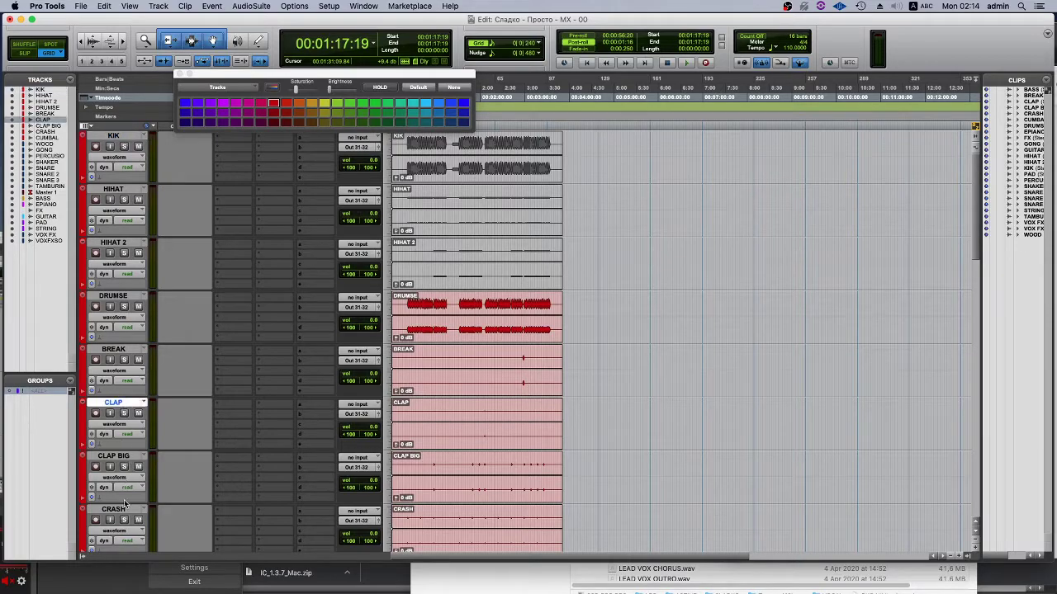
left_click(126, 457, "shift")
left_click_drag(122, 403, 153, 230)
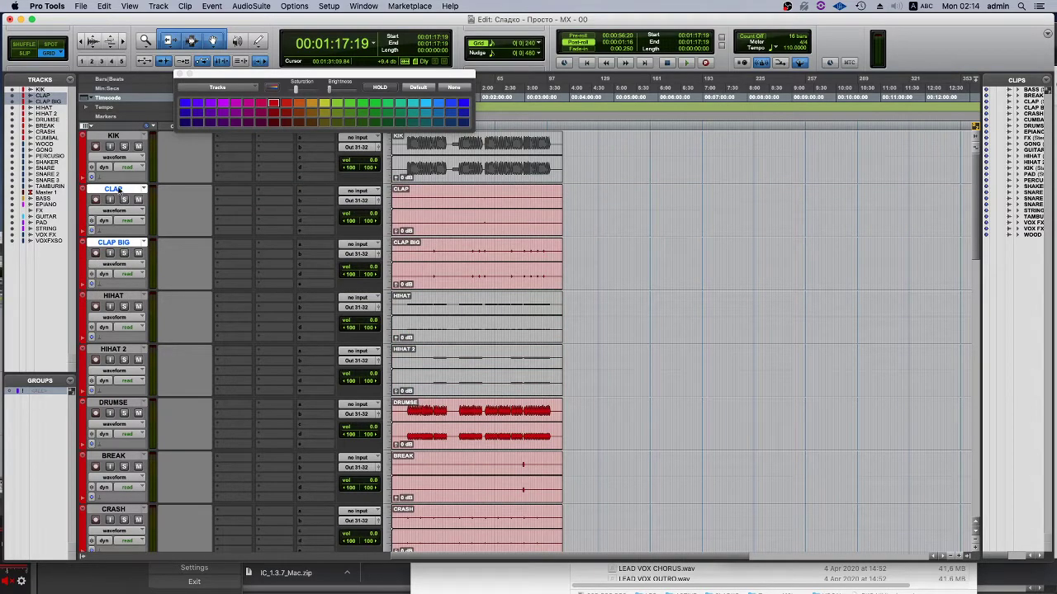
Route the outputs of all tracks from KIK through CUMBAL to a new stereo Aux Input track named BEAT 01.
scroll(127, 329, "down", 1)
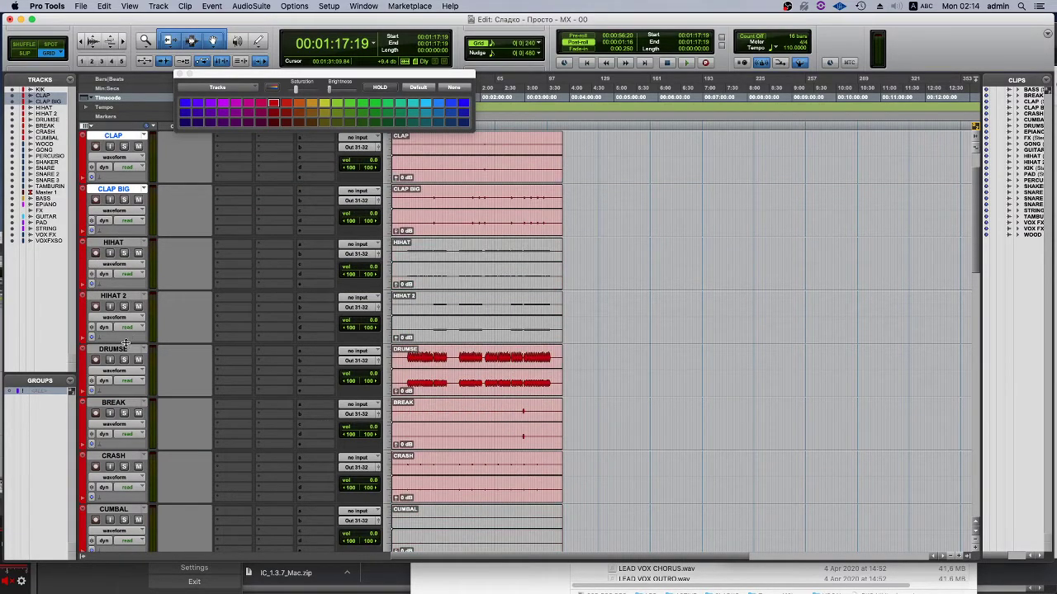
left_click(127, 350)
scroll(126, 349, "down", 1)
scroll(126, 346, "down", 1)
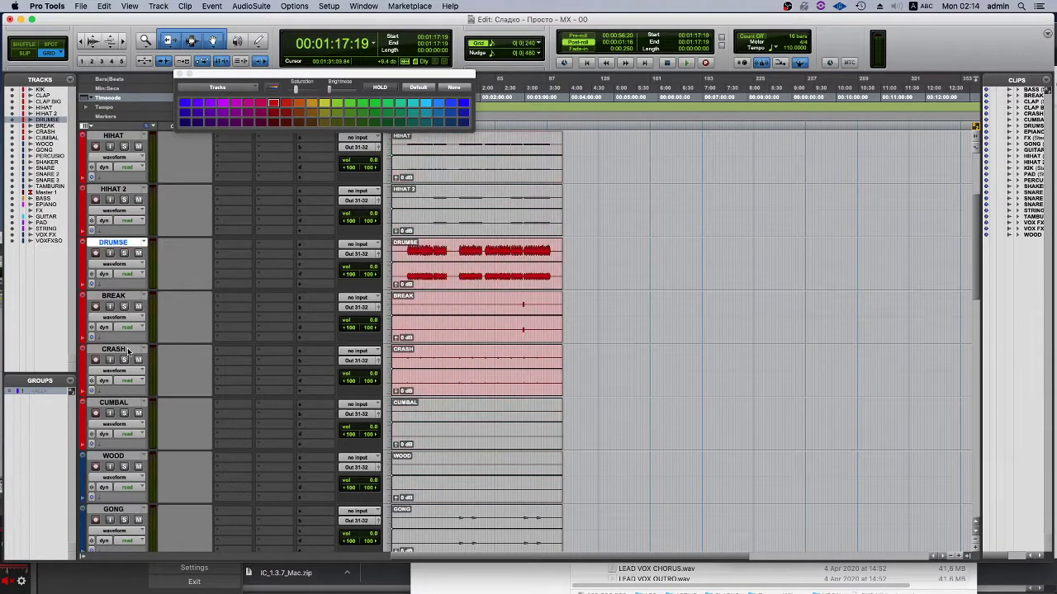
scroll(138, 360, "down", 1)
left_click(121, 349)
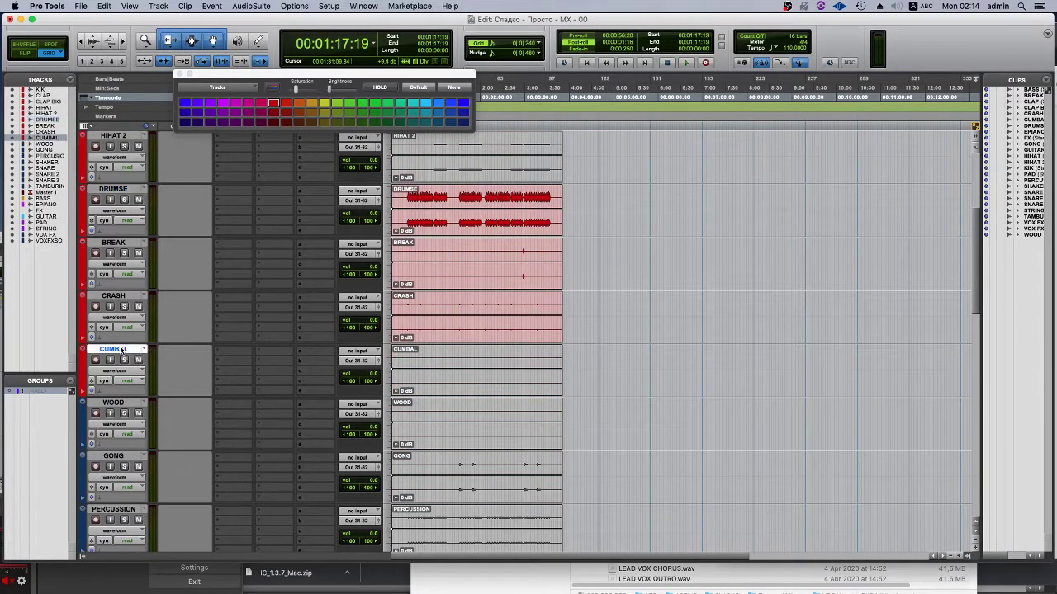
scroll(121, 349, "up", 4)
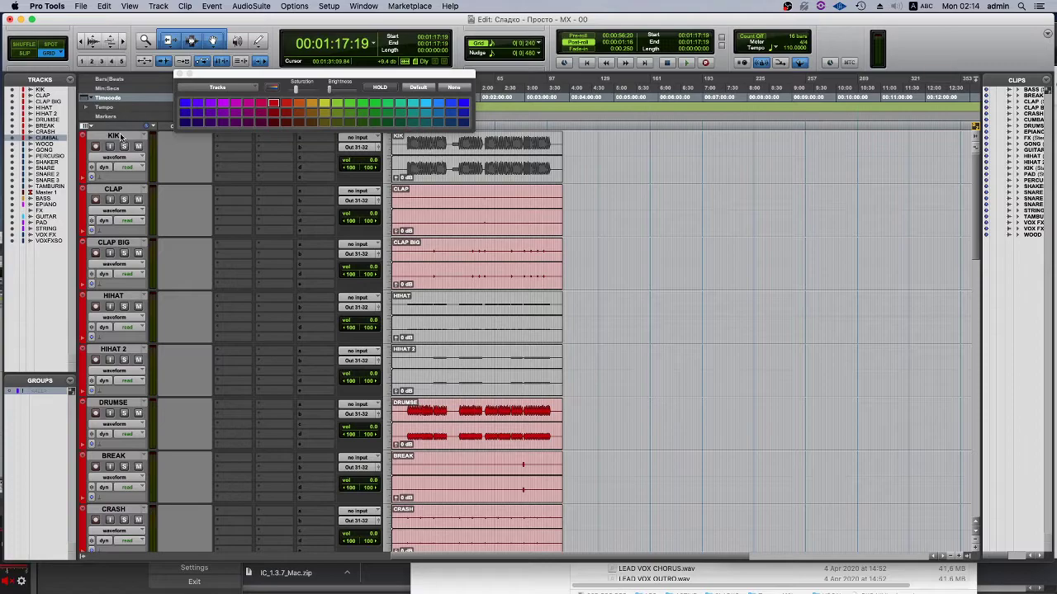
left_click(121, 137, "shift")
left_click(360, 149)
left_click(372, 188)
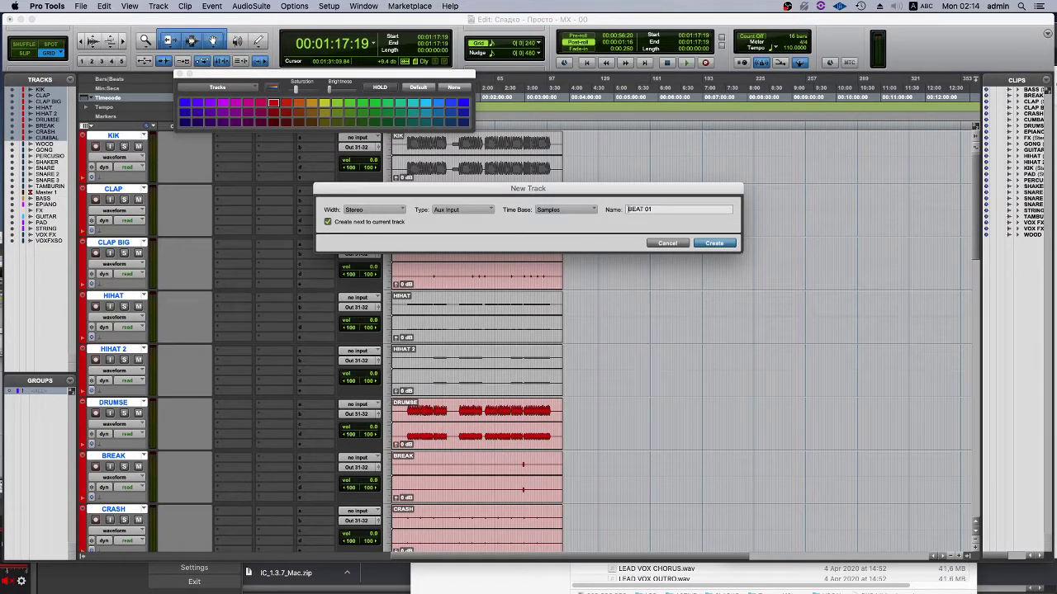
key("Return")
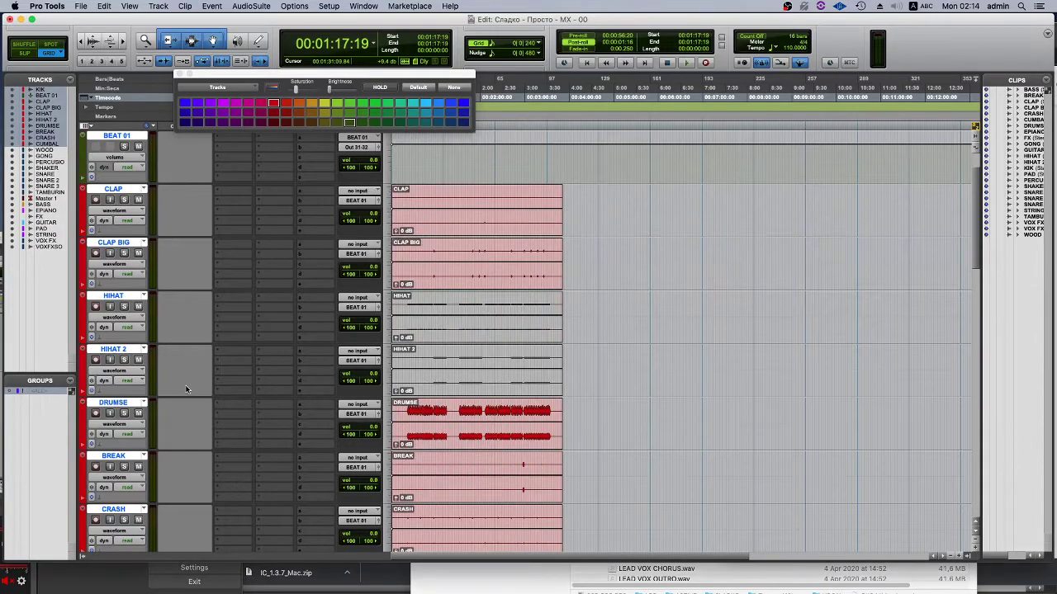
Move the BEAT 01 track between CRASH and CUMBAL, and start playback near the beginning of the DRUMSE waveform.
left_click_drag(106, 191, 176, 498)
scroll(165, 460, "down", 3)
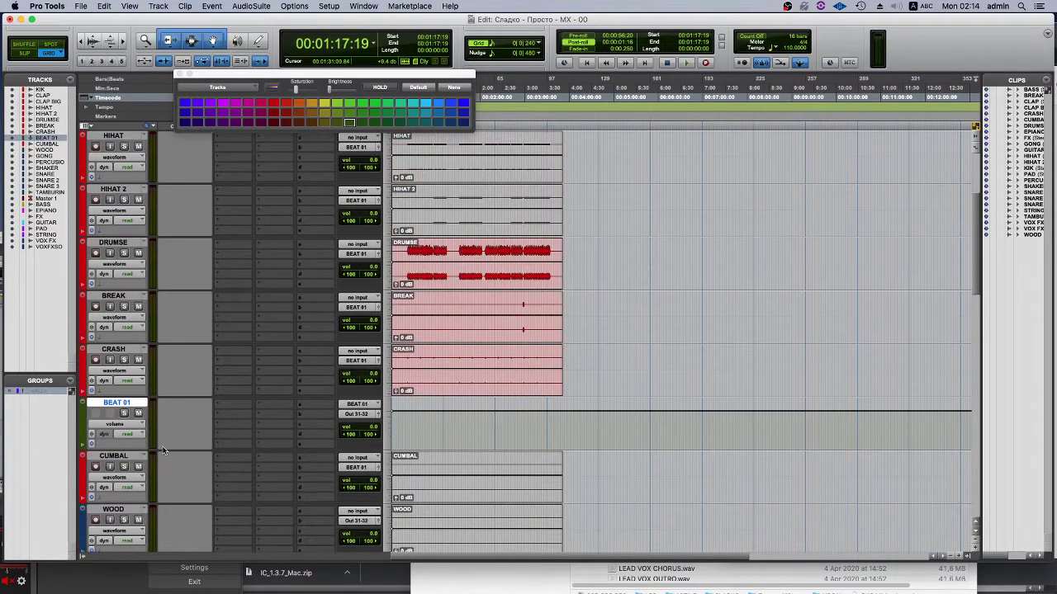
left_click(413, 247)
key("space")
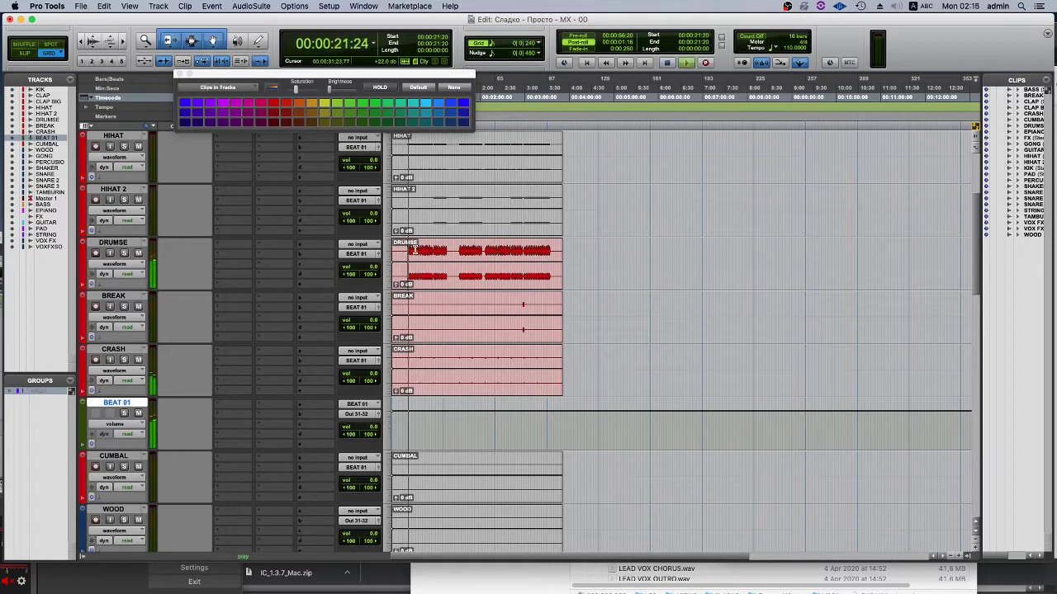
Color the KIK, HIHAT and HIHAT 2 clips bright red to match their tracks.
scroll(183, 403, "up", 2)
scroll(205, 396, "up", 4)
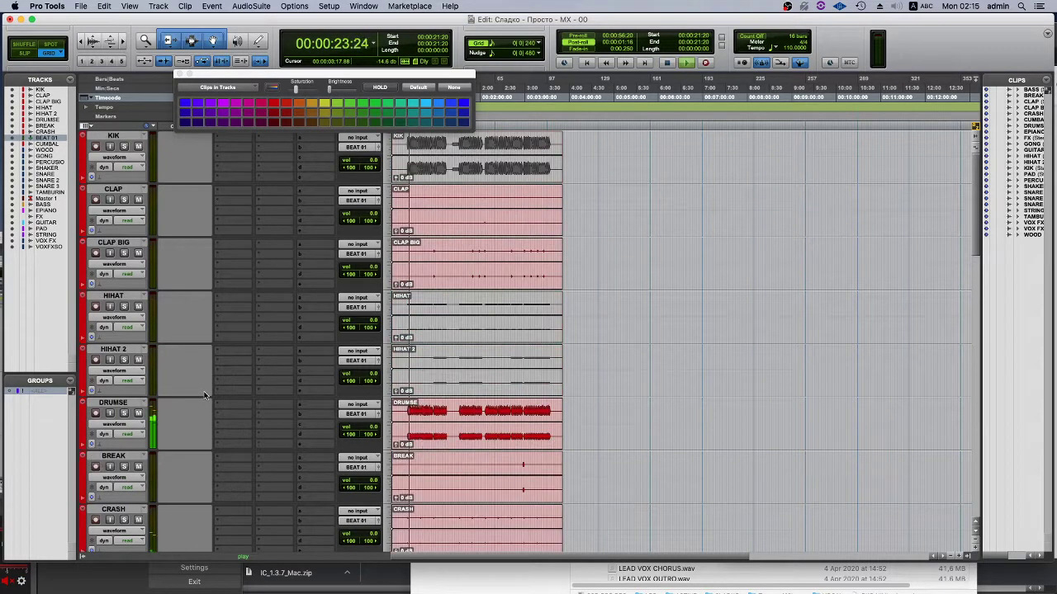
left_click(414, 173)
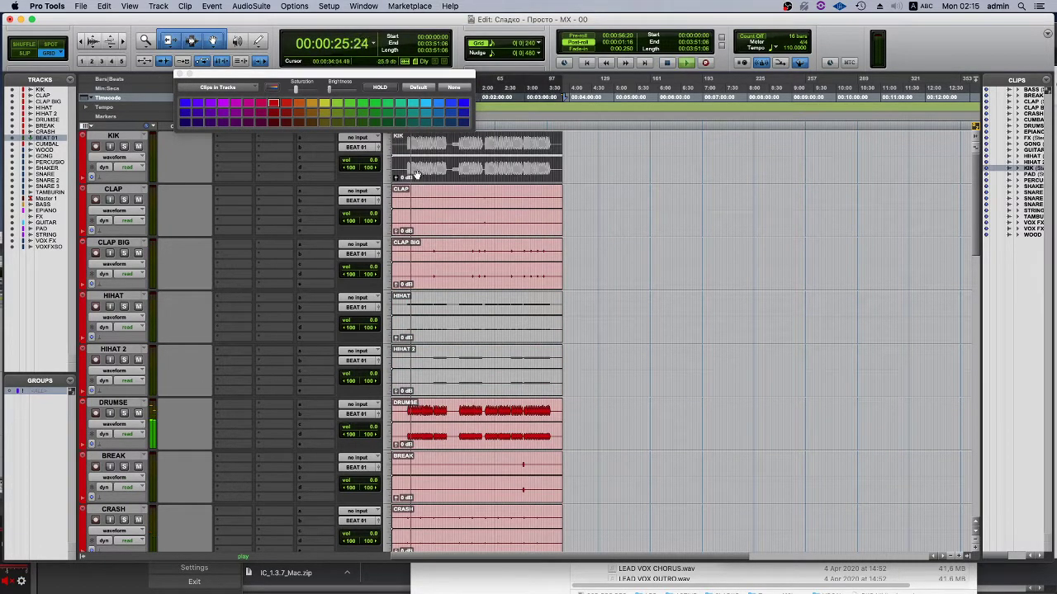
left_click(443, 330)
left_click(441, 388, "shift")
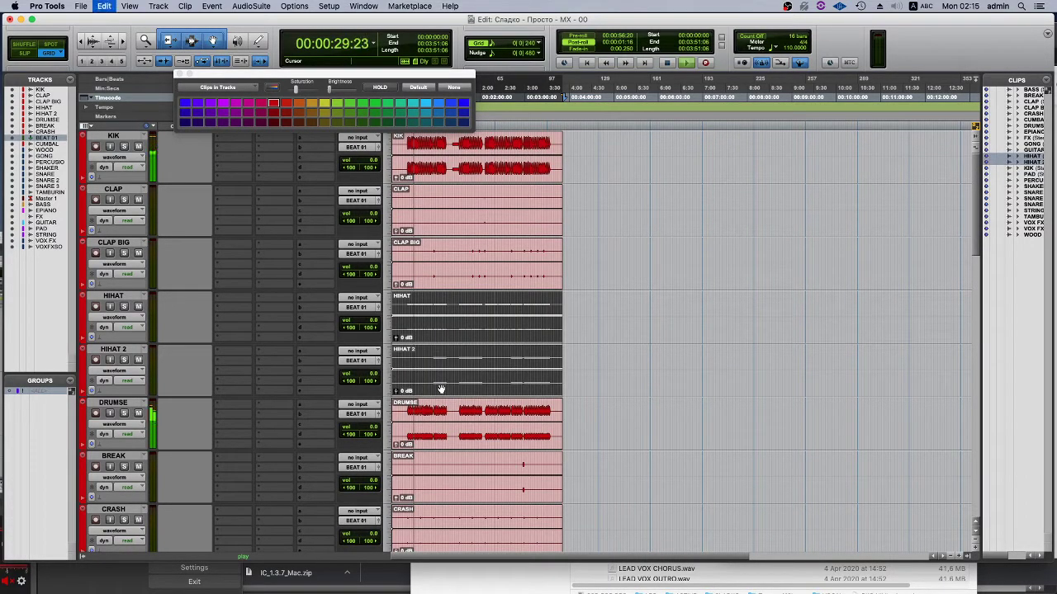
scroll(242, 417, "down", 5)
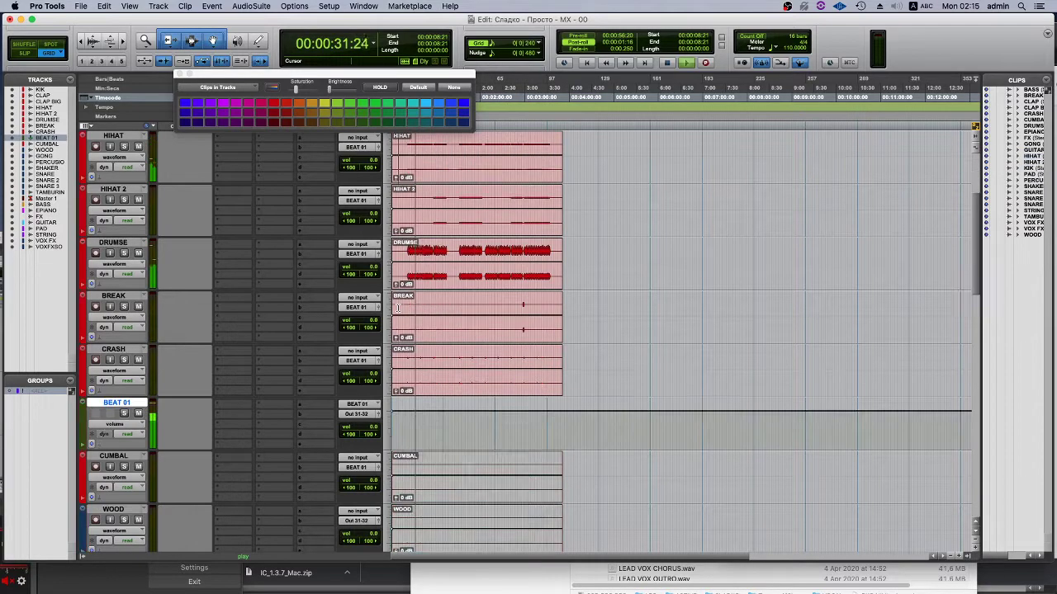
Insert Youlean Loudness Meter 2 in the first insert slot of the BEAT 01 track.
scroll(221, 402, "down", 12)
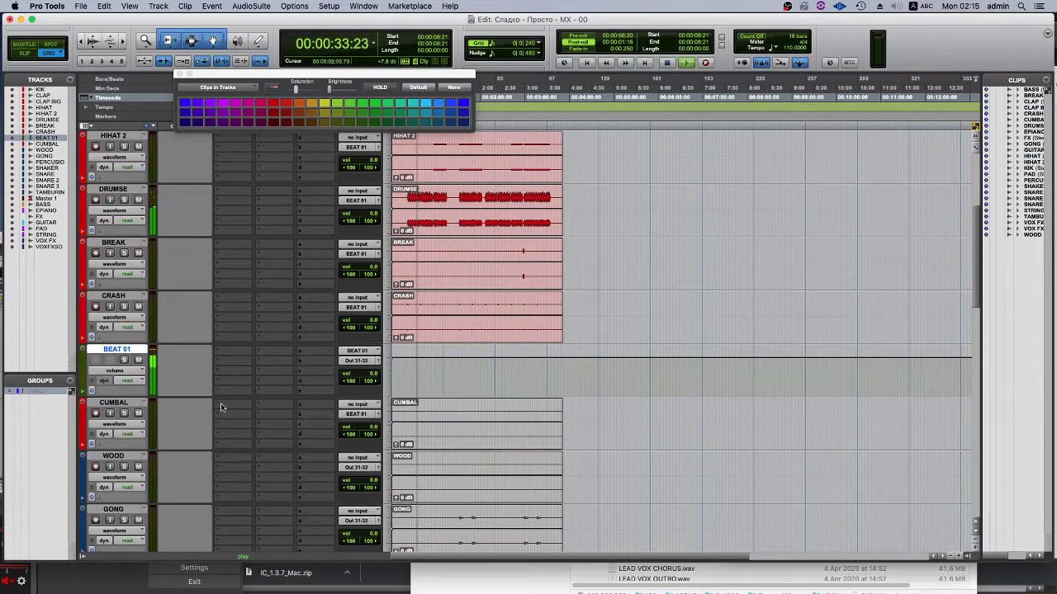
scroll(220, 403, "up", 5)
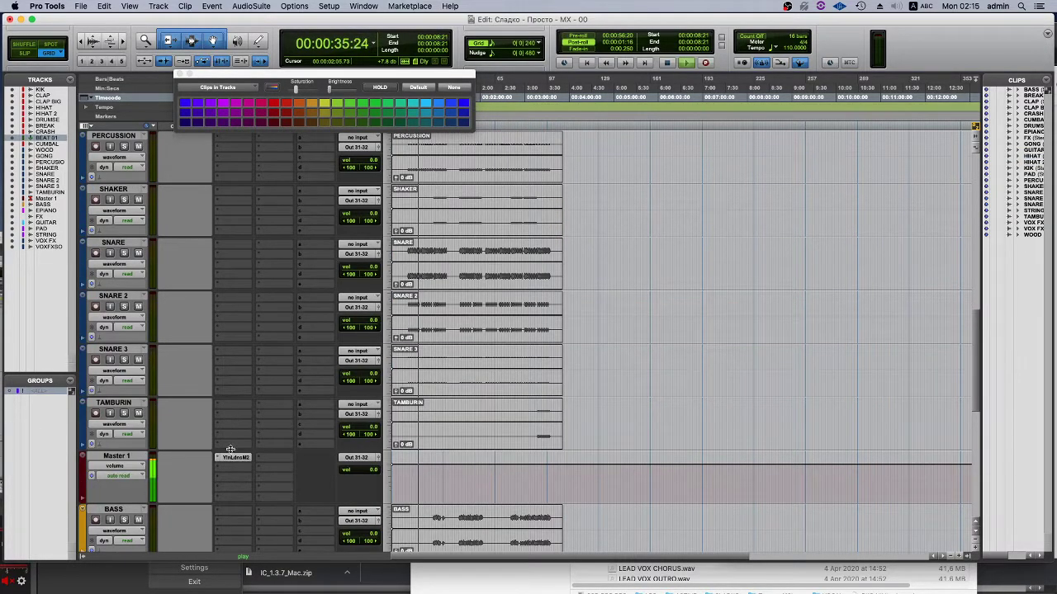
scroll(235, 280, "up", 10)
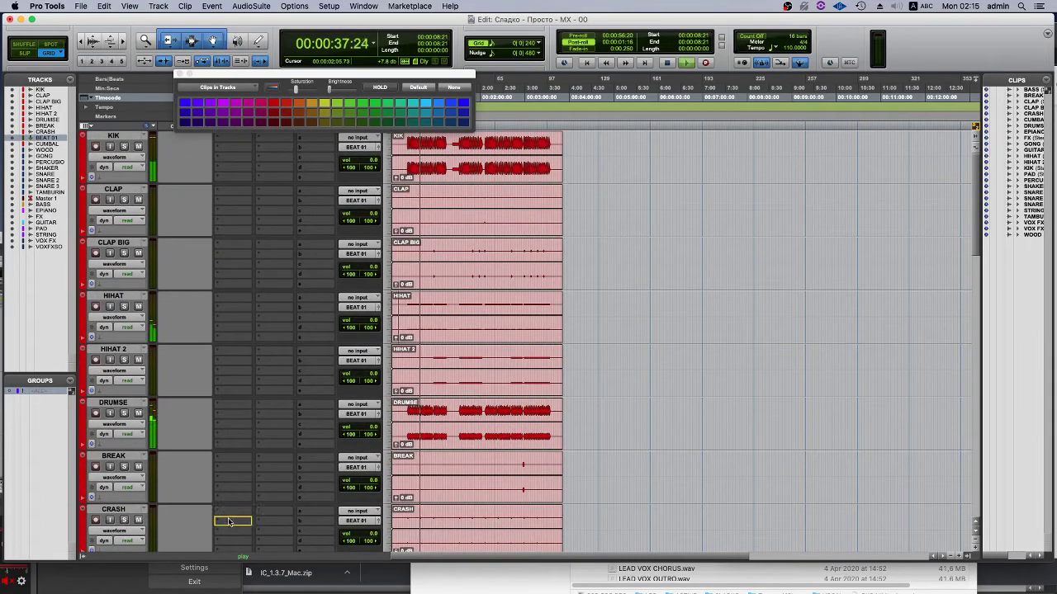
scroll(240, 468, "down", 4)
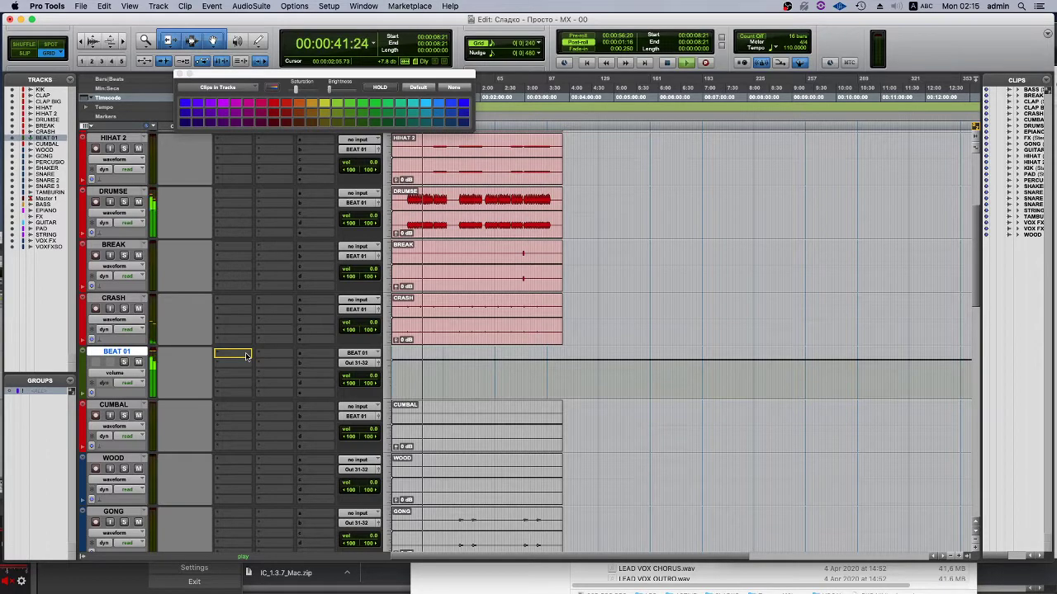
scroll(261, 306, "up", 4)
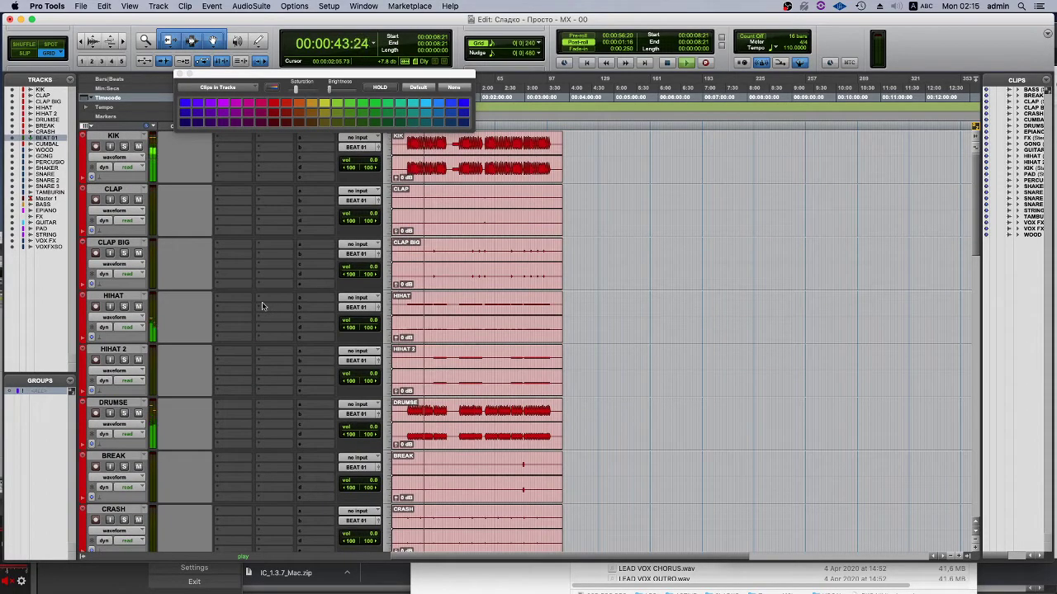
scroll(262, 306, "down", 5)
left_click(119, 298)
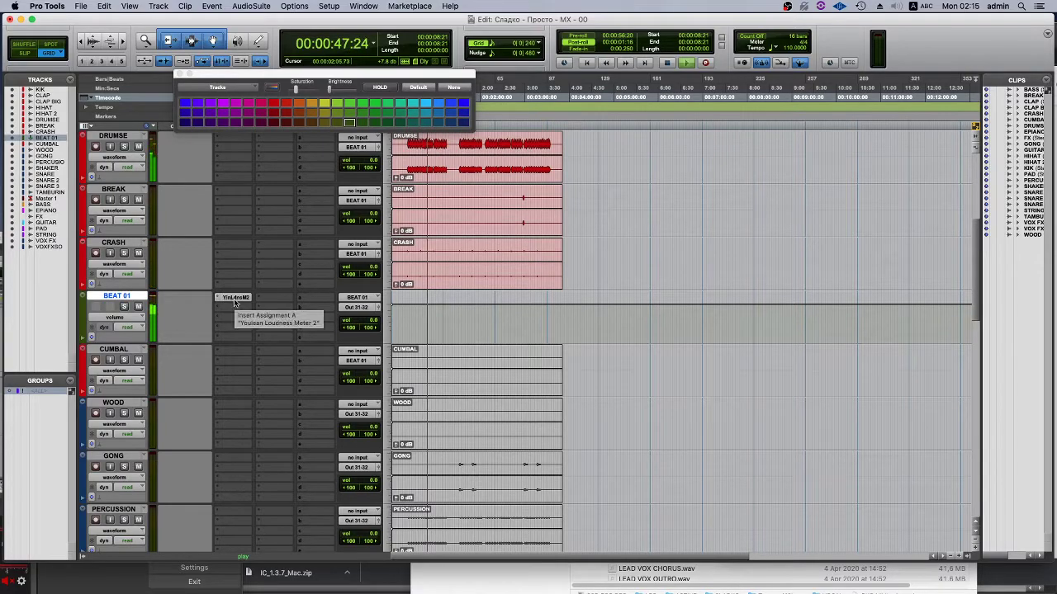
Open the loudness meter on BEAT 01 and move its window clear of the track clips.
scroll(205, 355, "down", 1)
scroll(205, 355, "up", 6)
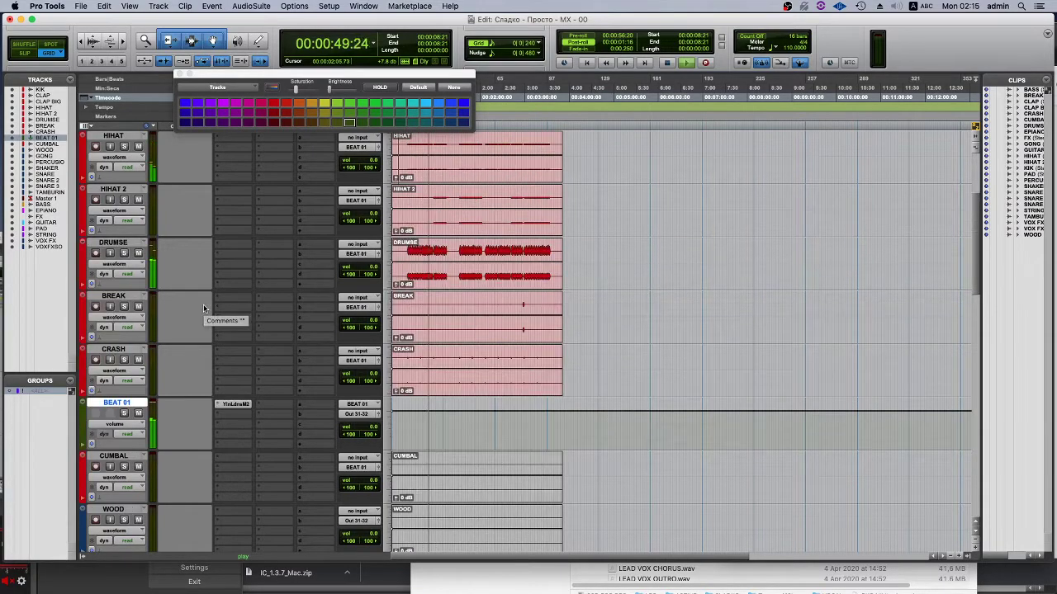
scroll(205, 308, "down", 3)
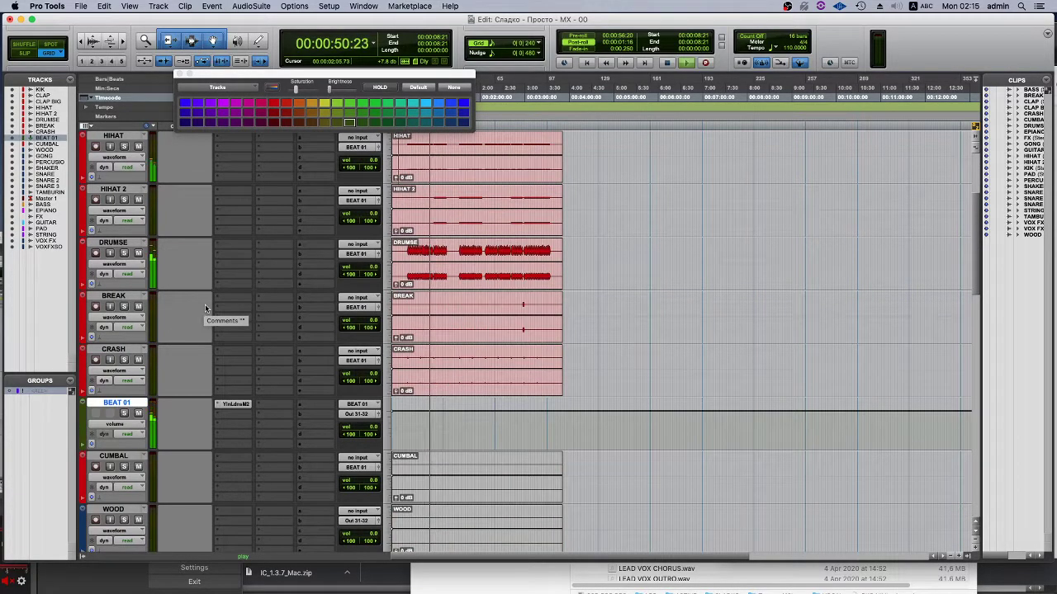
left_click(235, 404)
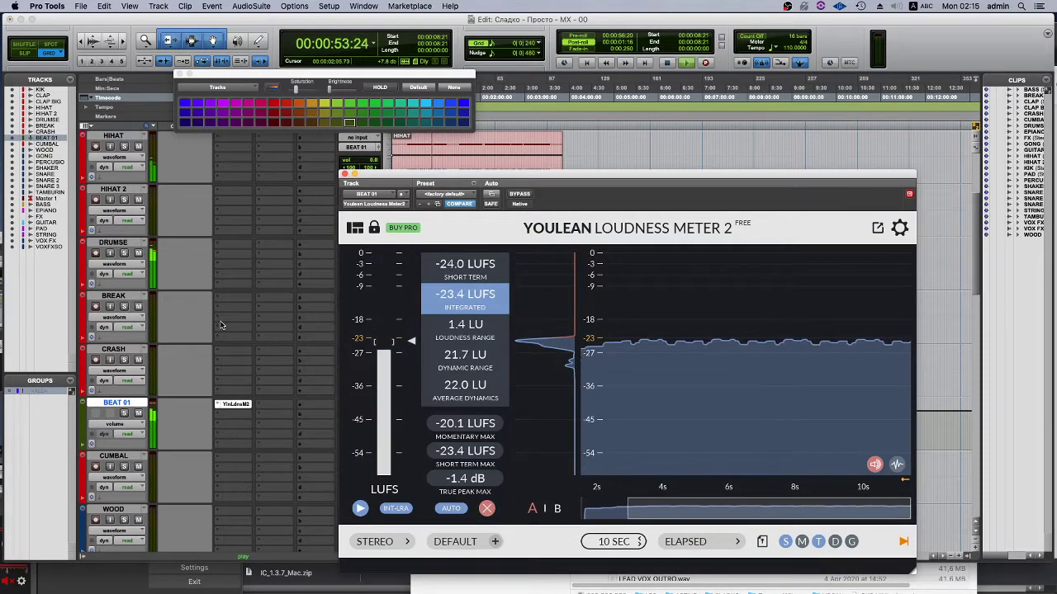
scroll(220, 328, "up", 3)
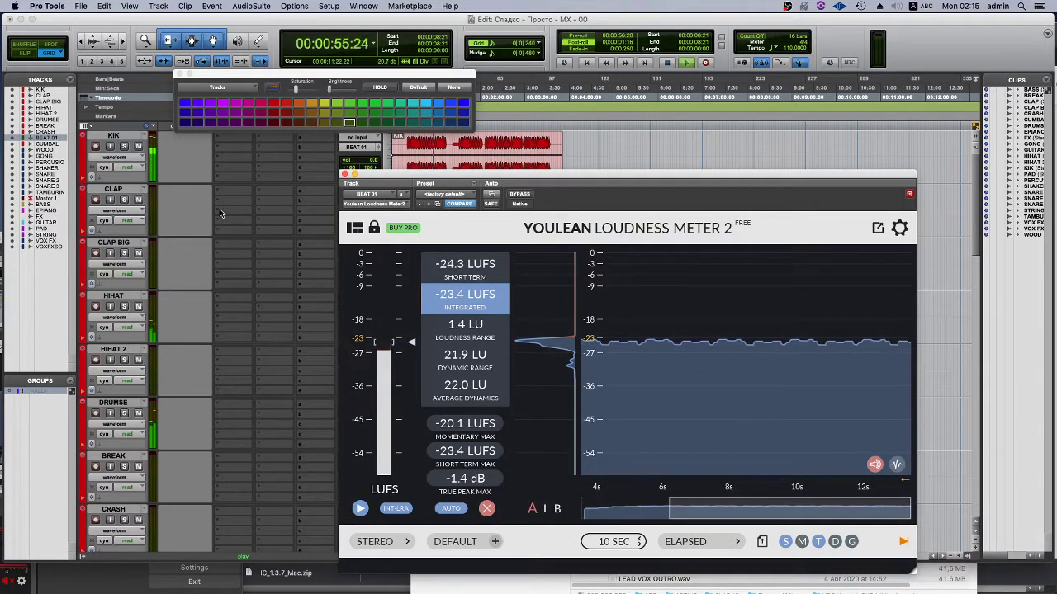
left_click_drag(428, 171, 671, 140)
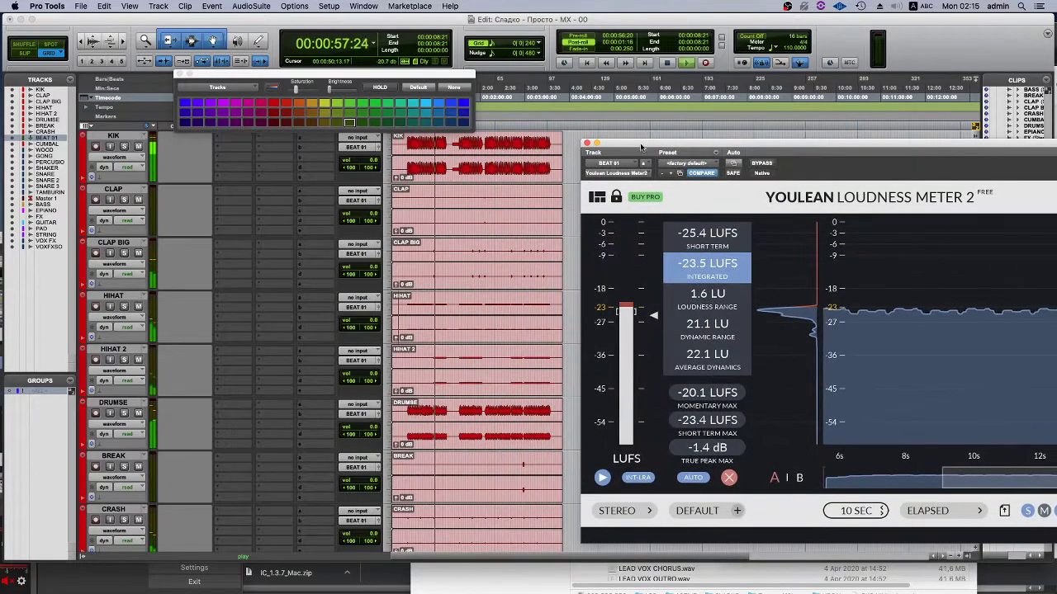
Select all clips from KIK through CRASH and lower their clip gain together to -7.1 dB.
left_click(435, 165)
left_click(431, 223, "shift")
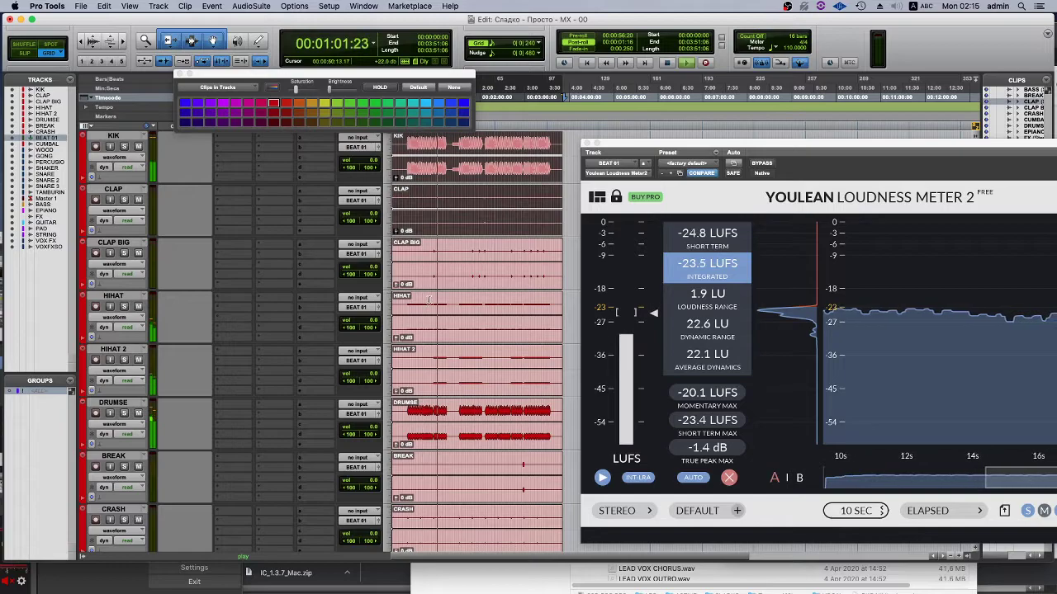
left_click(429, 268, "shift")
left_click(429, 334, "shift")
left_click(431, 376, "shift")
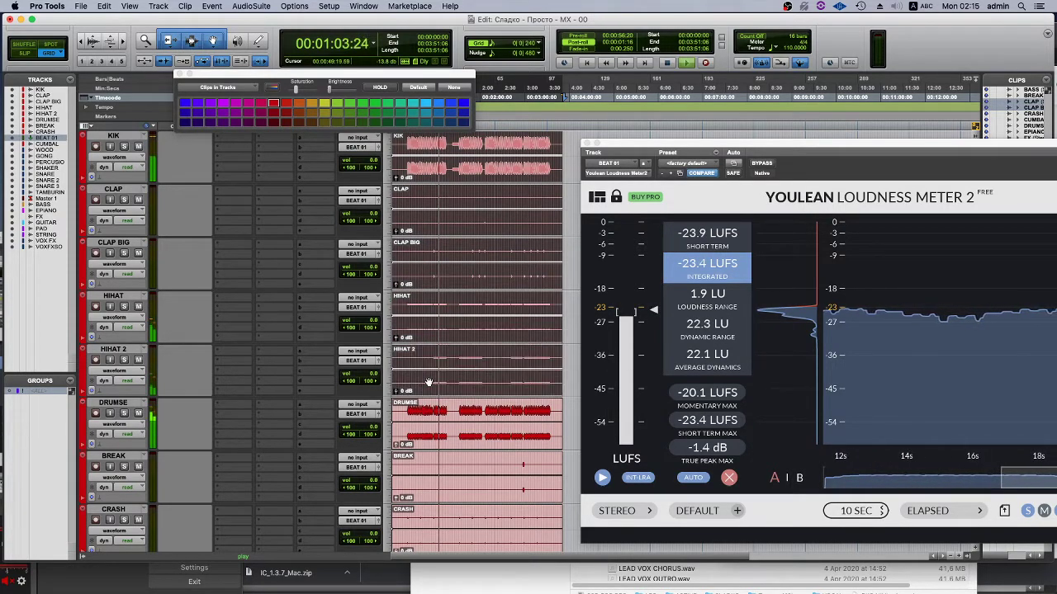
scroll(434, 388, "down", 1)
left_click(437, 396, "shift")
left_click(434, 431, "shift")
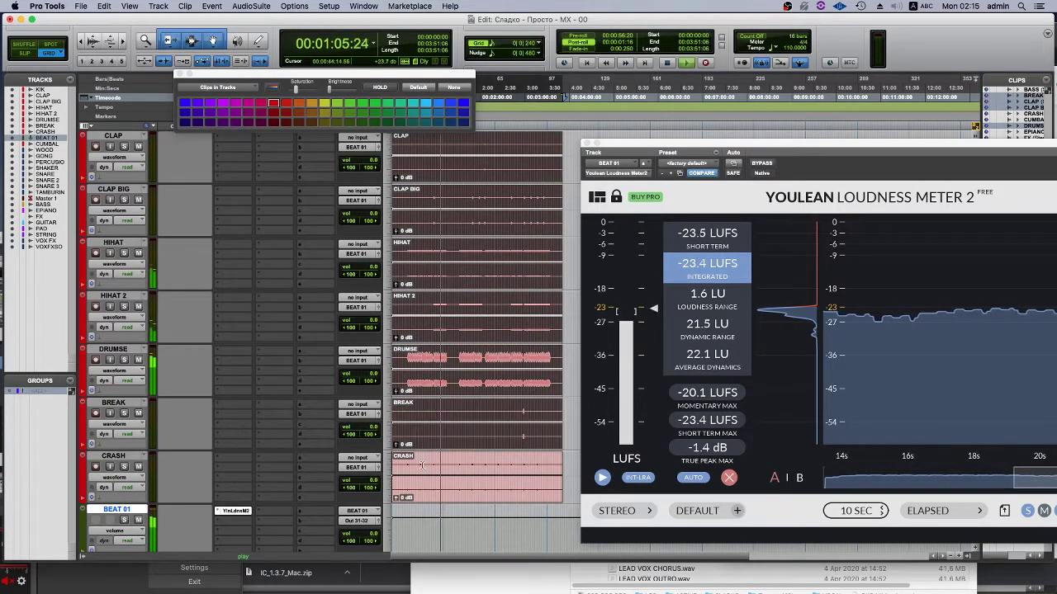
left_click(422, 472, "shift")
left_click_drag(422, 472, 423, 553)
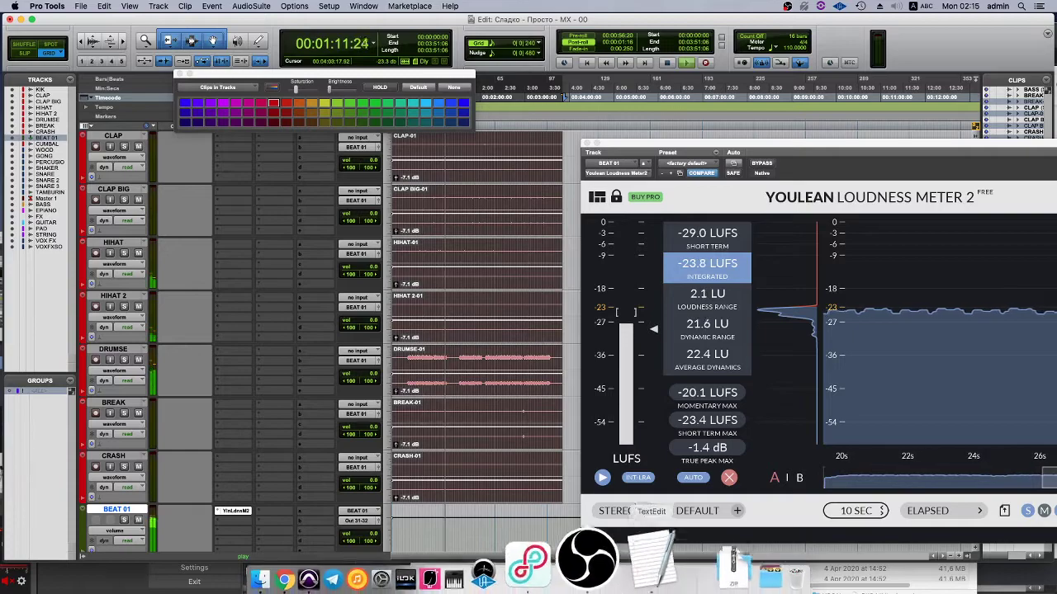
Switch to TextEdit, highlight the end of the note with the -5.5 dB peak target, and return to Pro Tools.
left_click(632, 578)
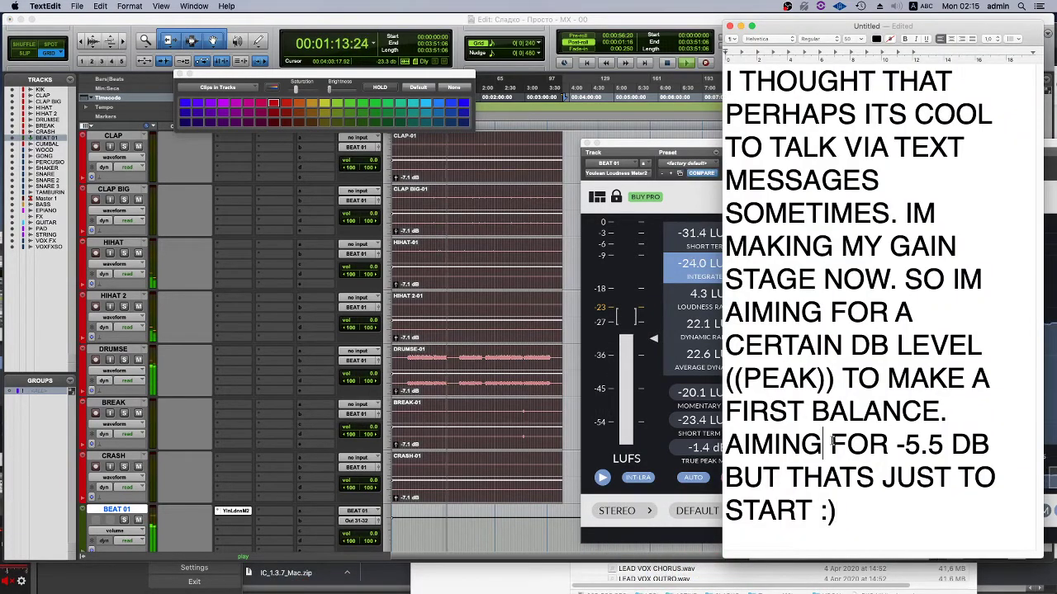
left_click_drag(883, 510, 854, 377)
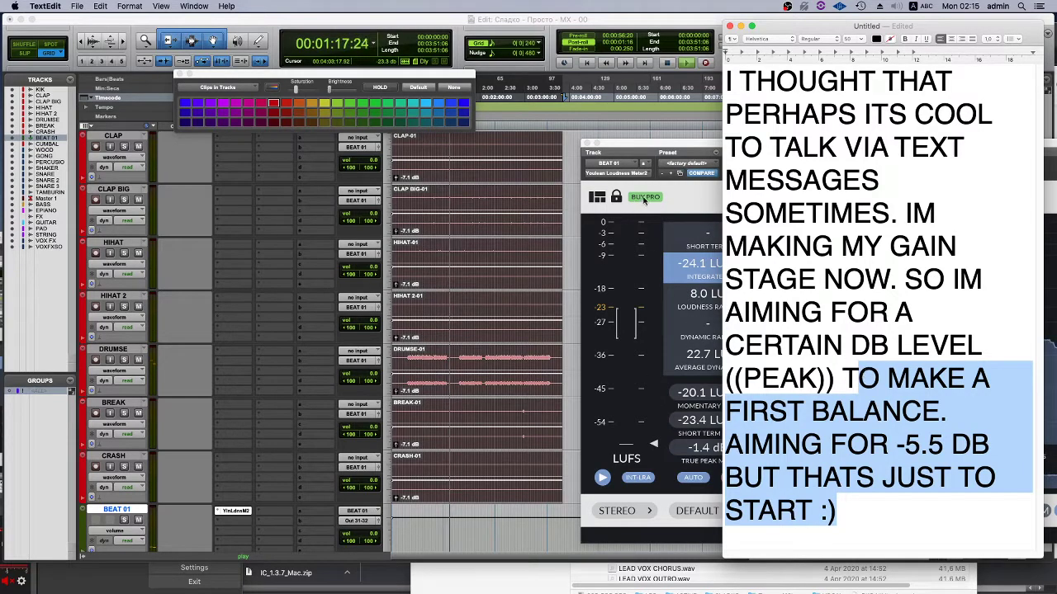
left_click(673, 144)
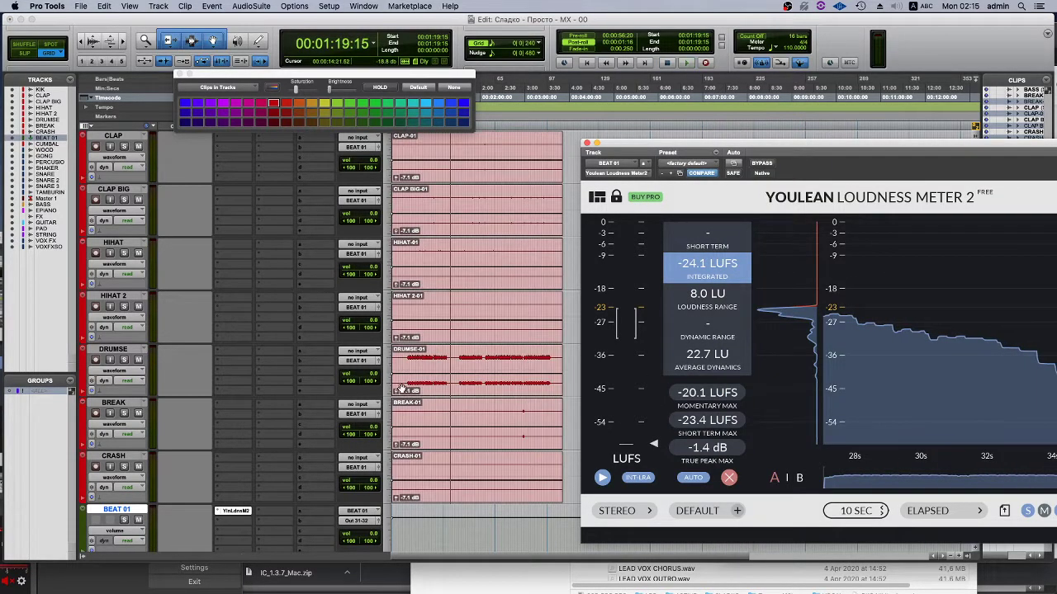
Play from the start of the DRUMSE waveform, set the clip gain of all KIK through CRASH clips to -5.8 dB, and reset the meter's true peak.
left_click(416, 358)
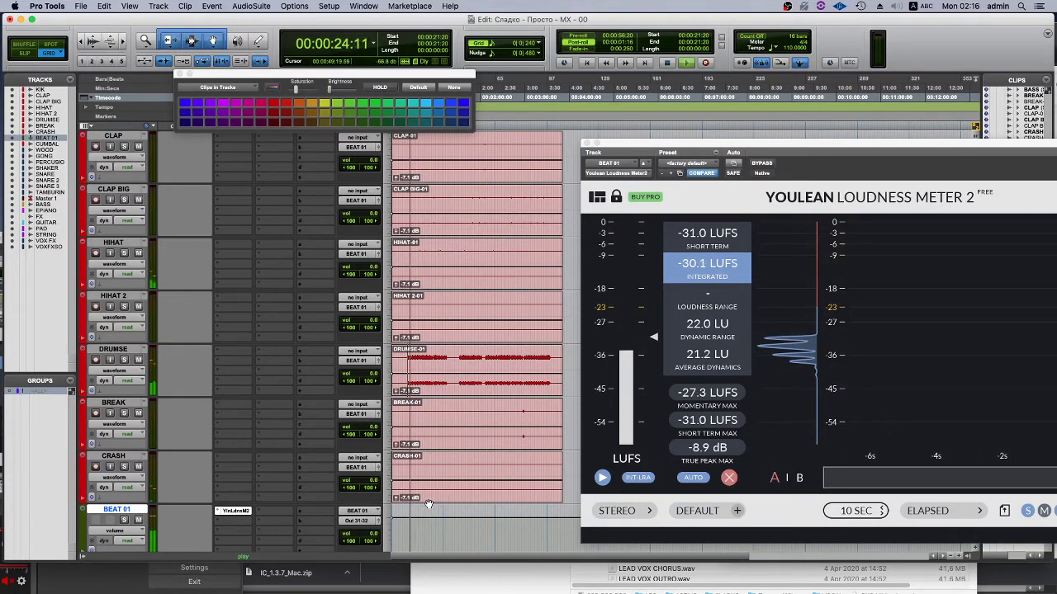
double_click(430, 458)
left_click(436, 439, "shift")
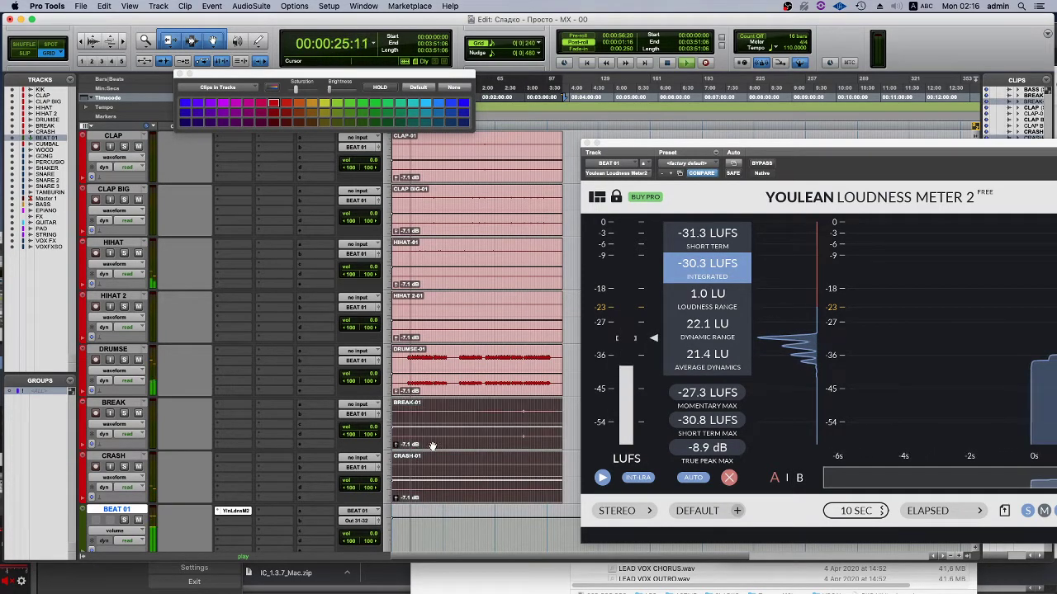
left_click(435, 392, "shift")
left_click(436, 338, "shift")
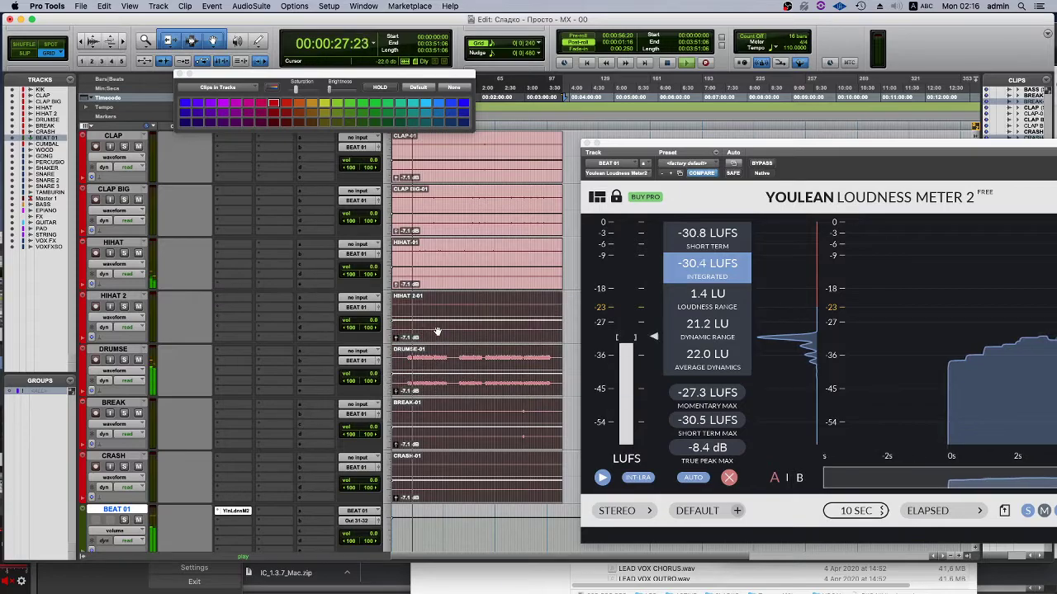
left_click(438, 286, "shift")
scroll(438, 284, "up", 2)
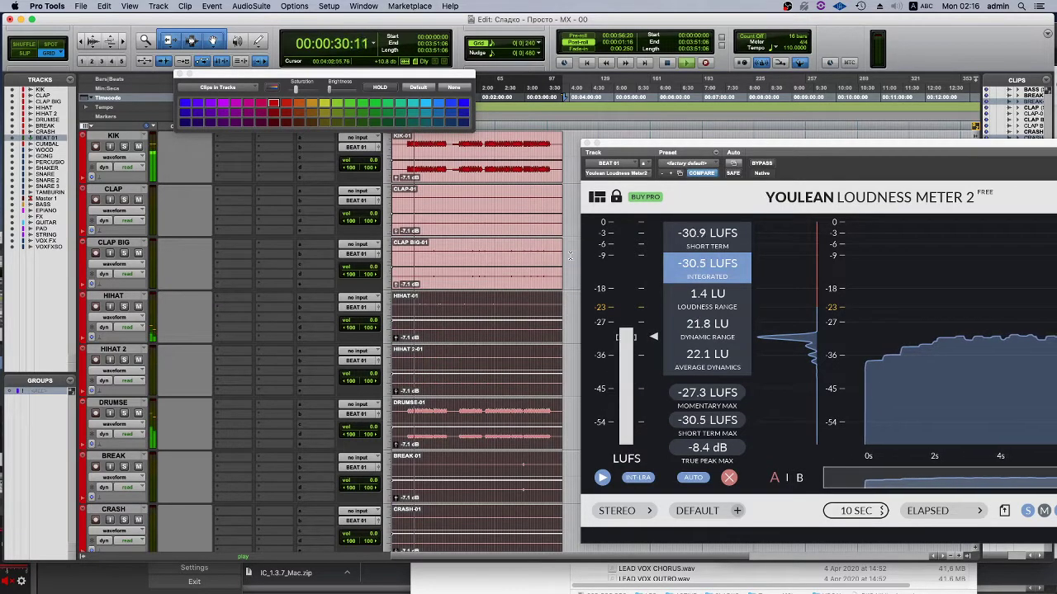
key("super+a")
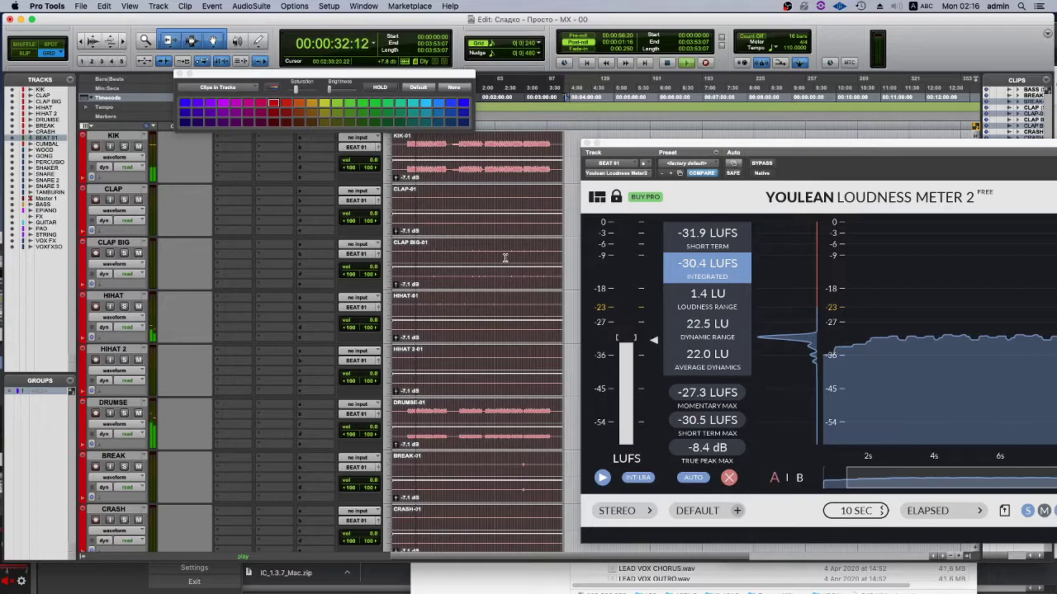
scroll(513, 264, "down", 2)
mouse_move(464, 424)
left_mouse_down()
mouse_move(464, 406)
mouse_move(448, 421)
left_mouse_up()
left_click(724, 453)
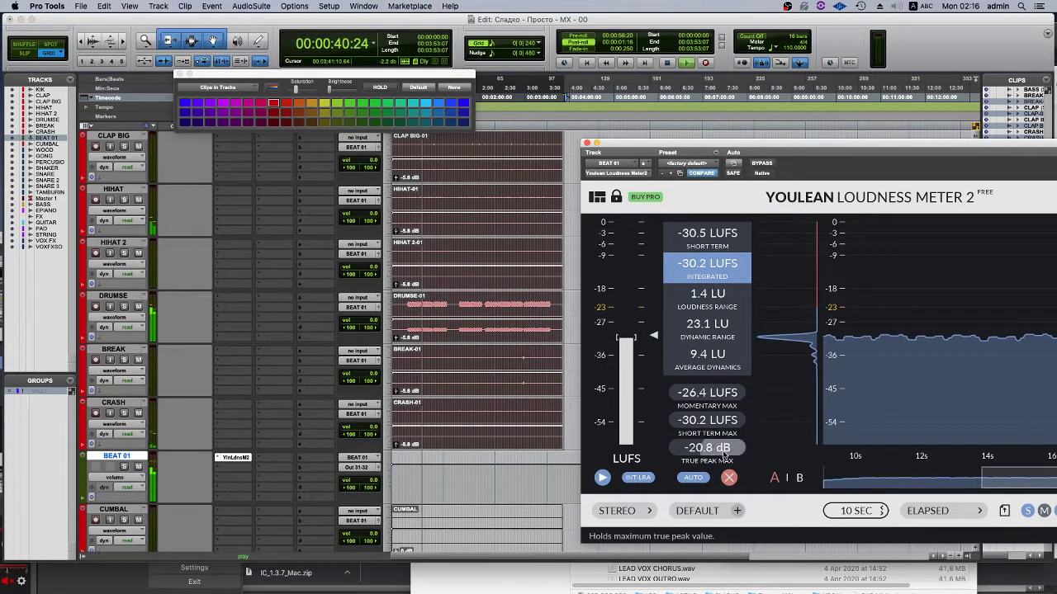
Raise the clip gain of the selected drum clips to -4.8 dB, reset the meter's true peak maximum, and stop playback.
left_click(438, 420)
left_click_drag(439, 420, 438, 408)
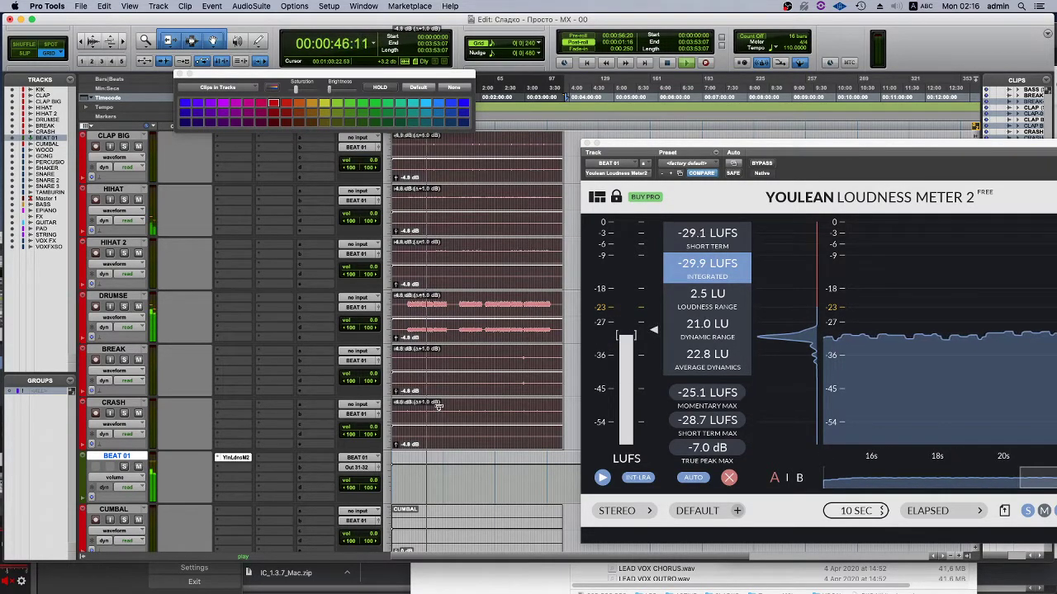
left_click_drag(439, 408, 439, 404)
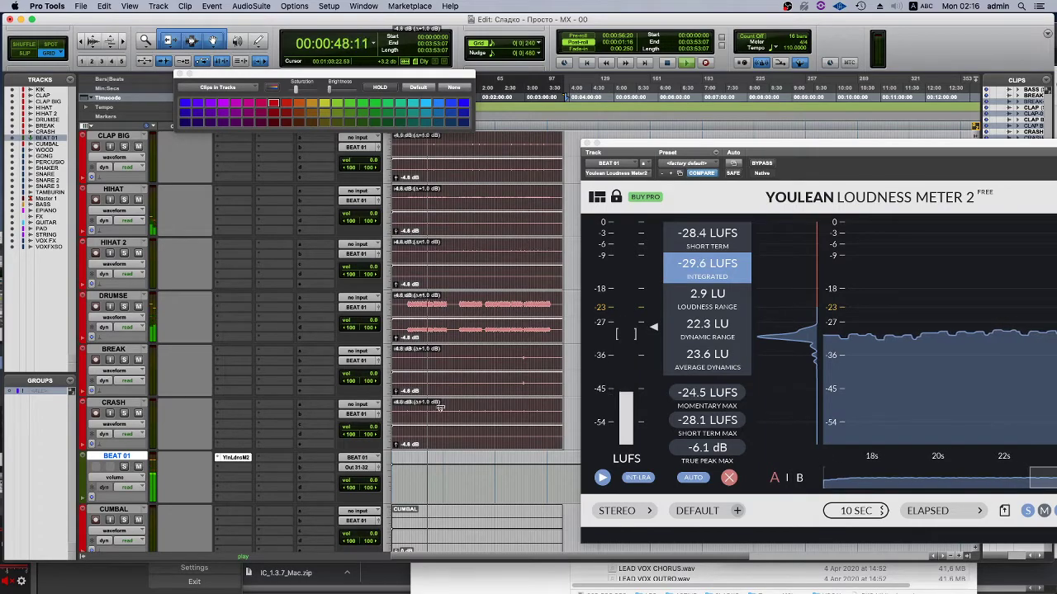
left_click(715, 447)
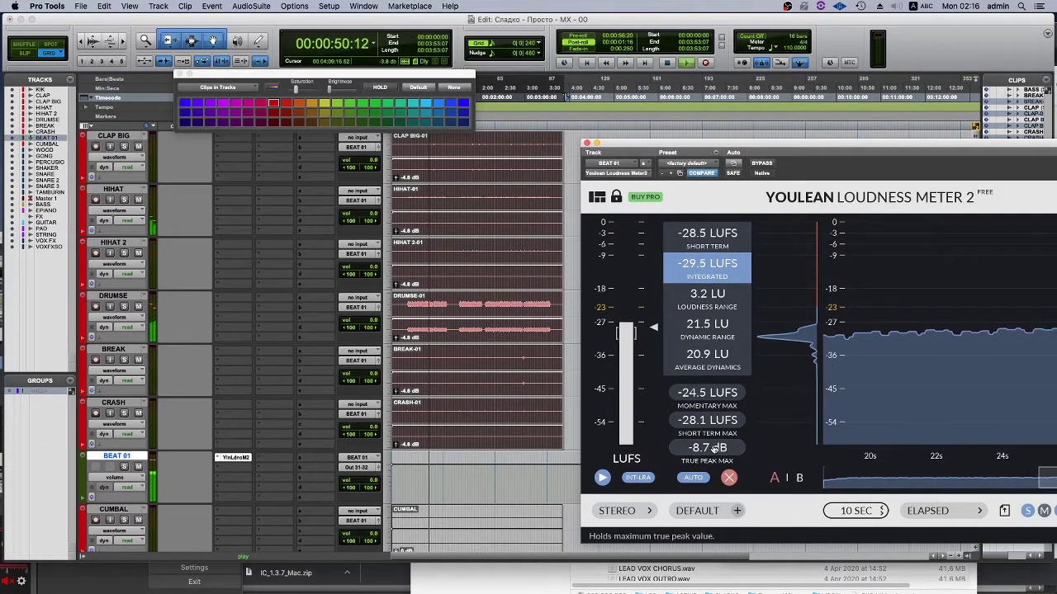
key("space")
left_click(4, 584)
left_click(5, 583)
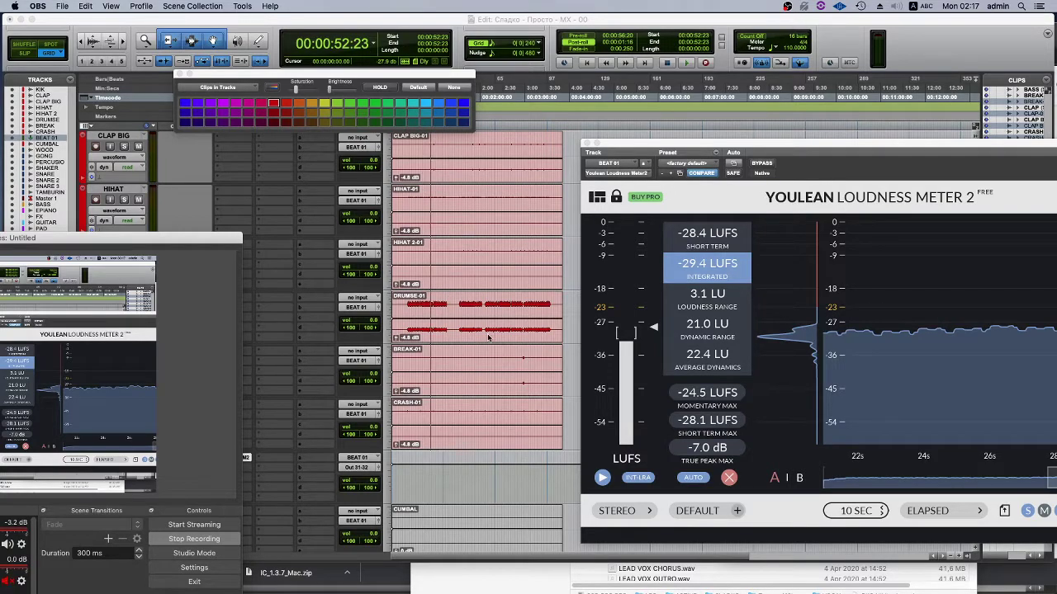
Play the beat from about 00:00:31 to check its true peak on the loudness meter, and close the Color Palette.
left_click(421, 299)
key("space")
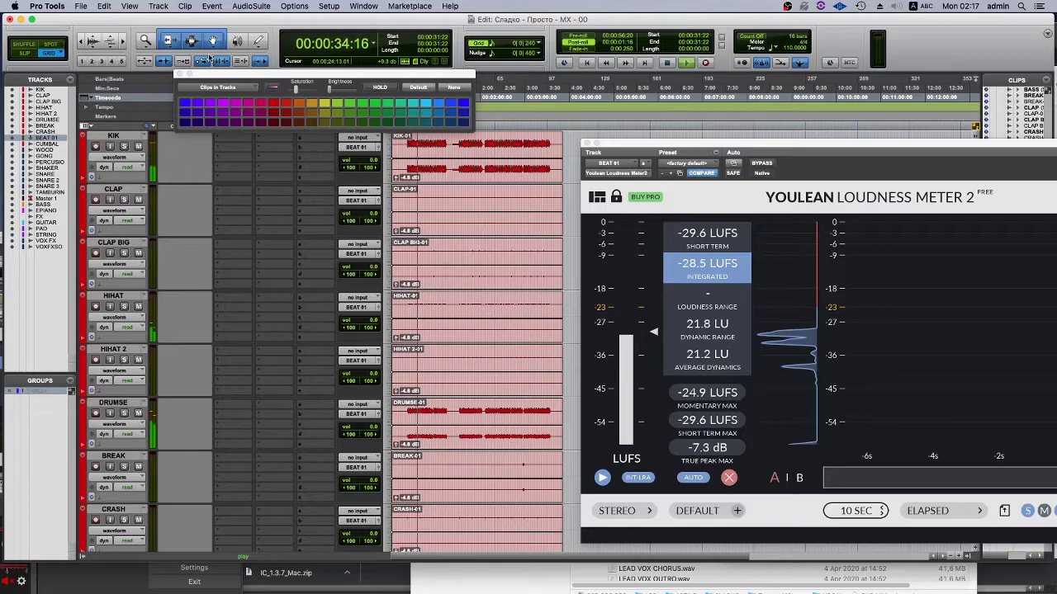
scroll(516, 251, "down", 4)
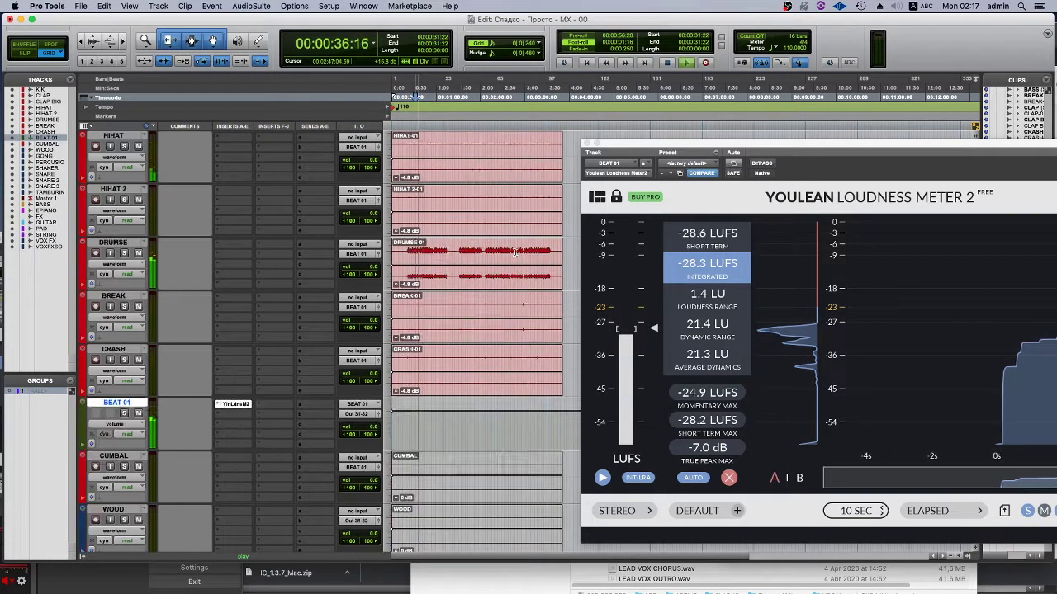
scroll(515, 252, "up", 4)
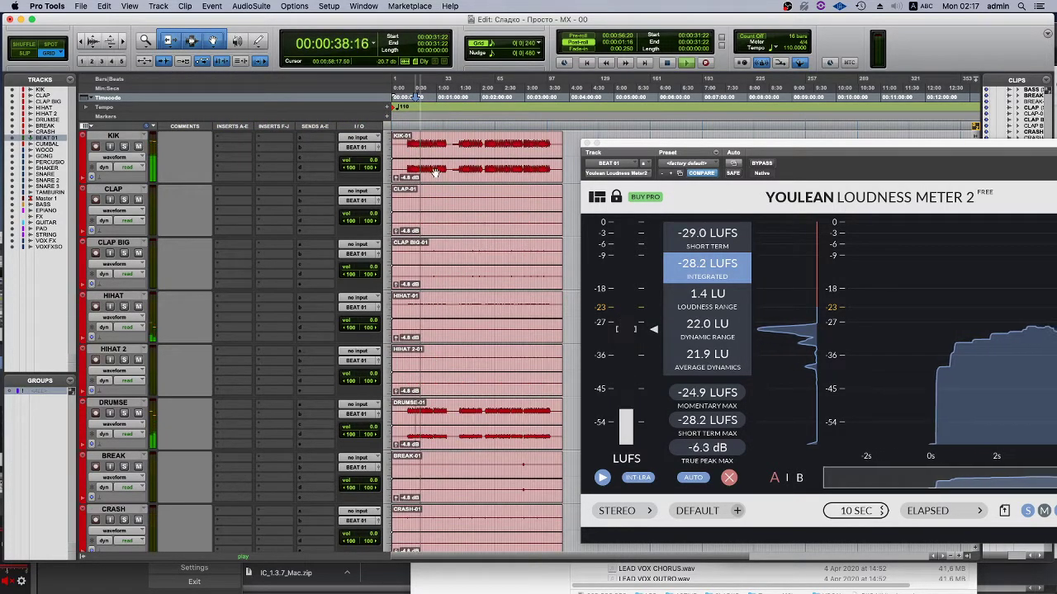
Lower the clip gain of all KIK through CRASH clips to -5.9 dB and reset the loudness meter's true peak maximum.
left_click(435, 171)
left_click(451, 231, "shift")
left_click(452, 292, "shift")
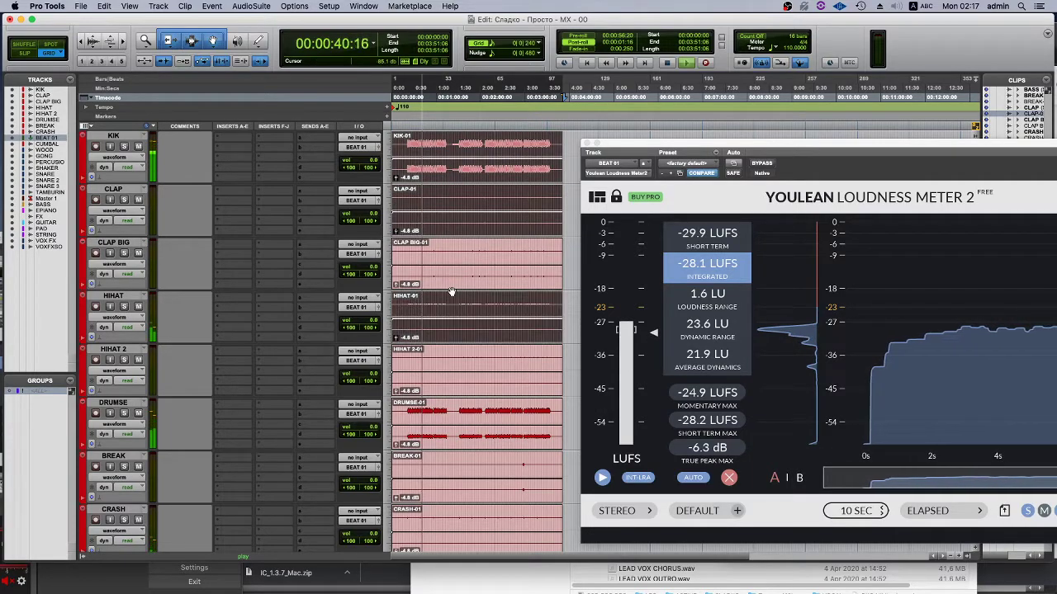
left_click(439, 373, "shift")
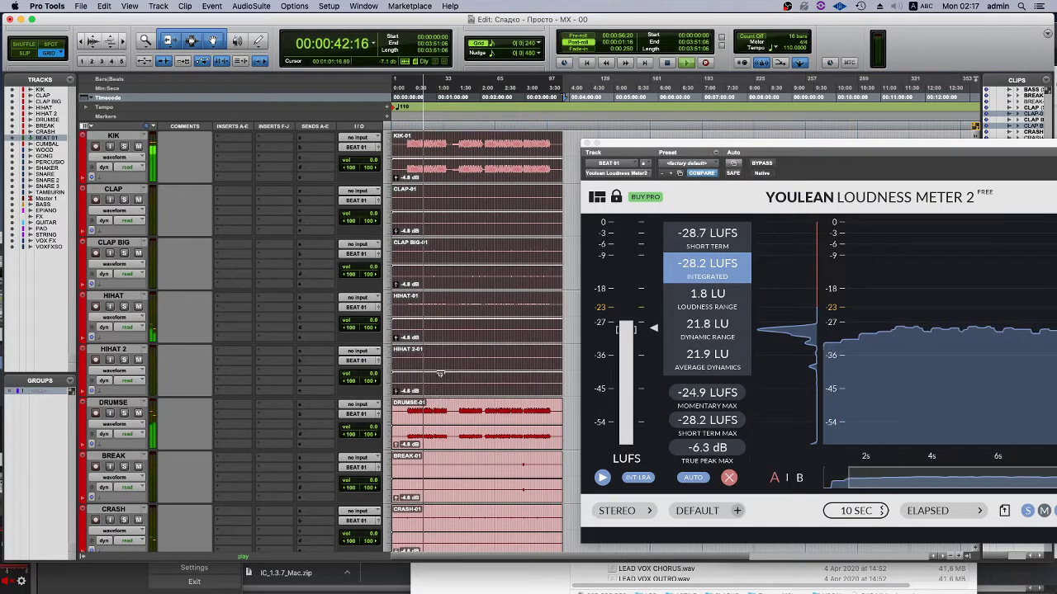
scroll(440, 376, "down", 1)
left_click(434, 395, "shift")
left_click(441, 445, "shift")
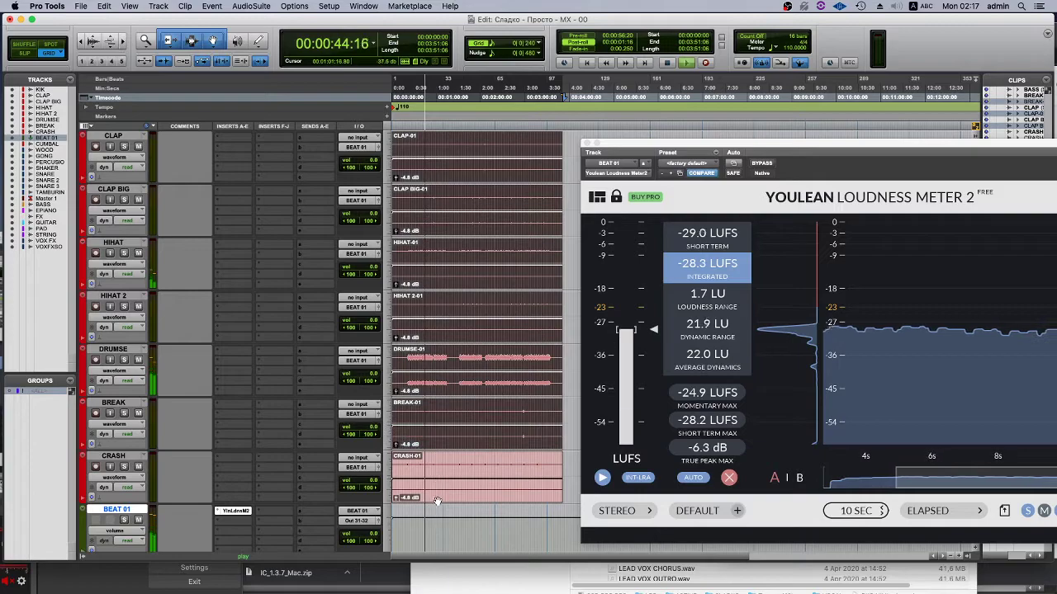
left_click(576, 482, "shift")
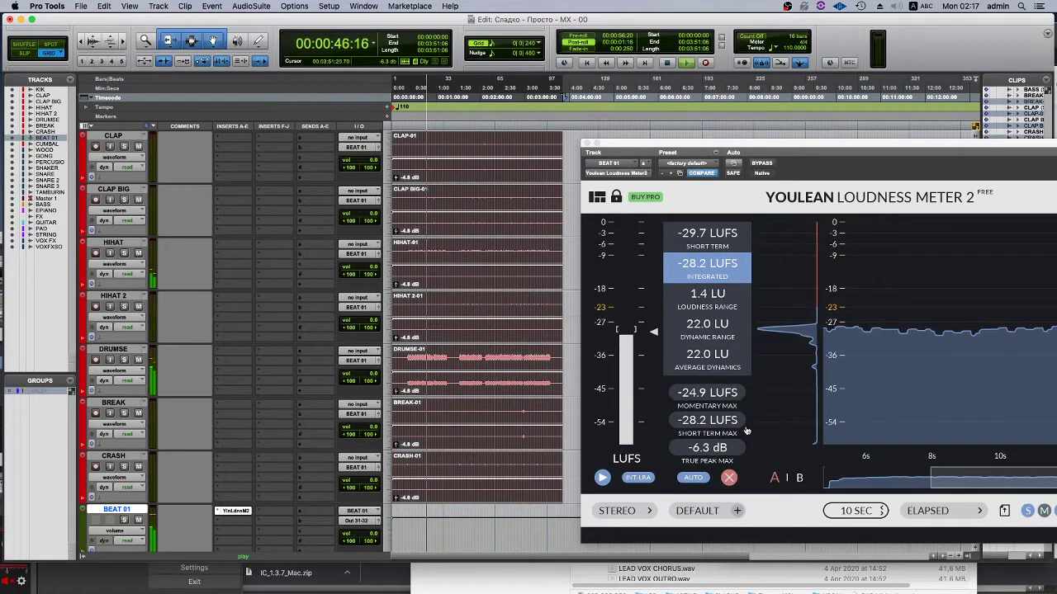
left_click_drag(451, 477, 452, 490)
left_click(720, 449)
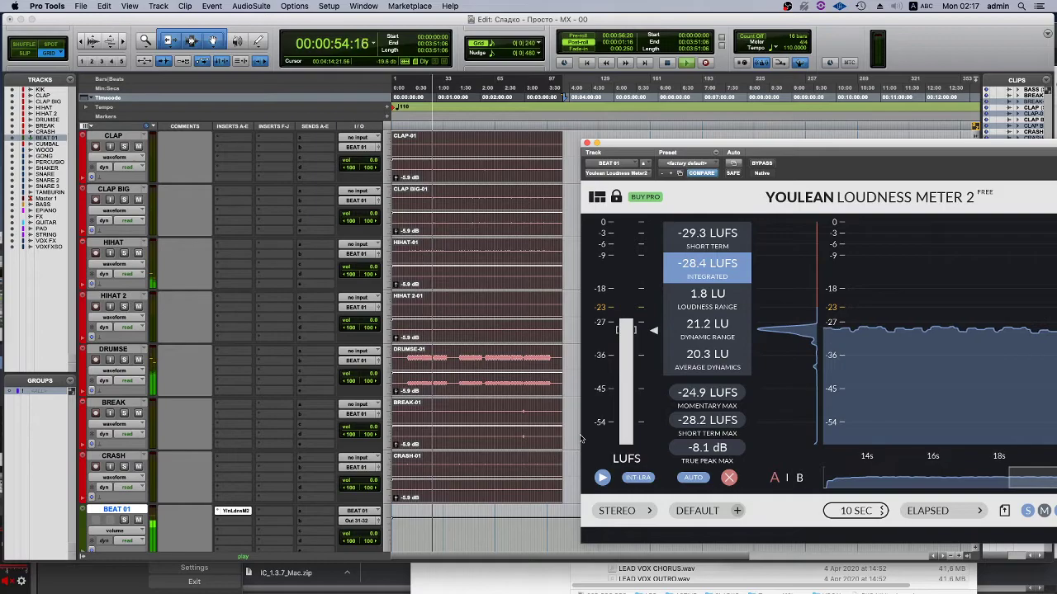
Move the CUMBAL track between the CRASH and BEAT 01 tracks.
scroll(453, 443, "down", 3)
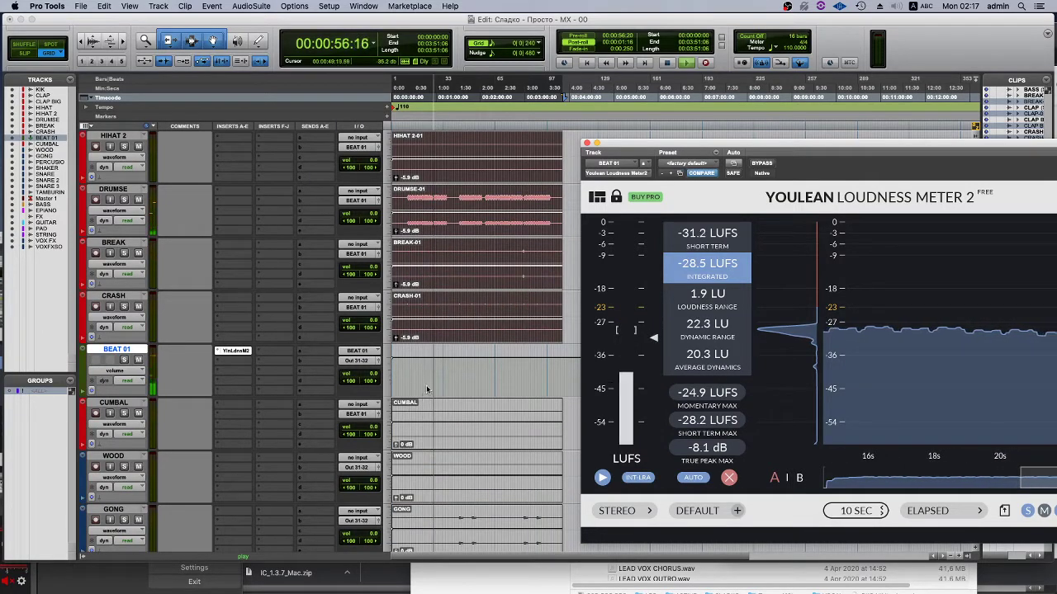
scroll(246, 377, "down", 1)
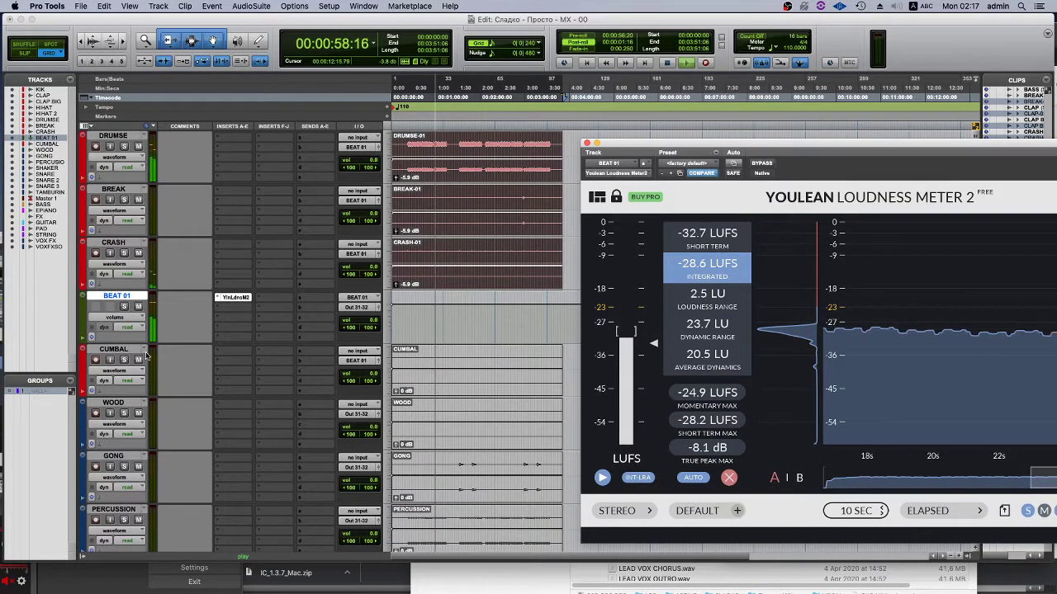
left_click_drag(125, 351, 123, 291)
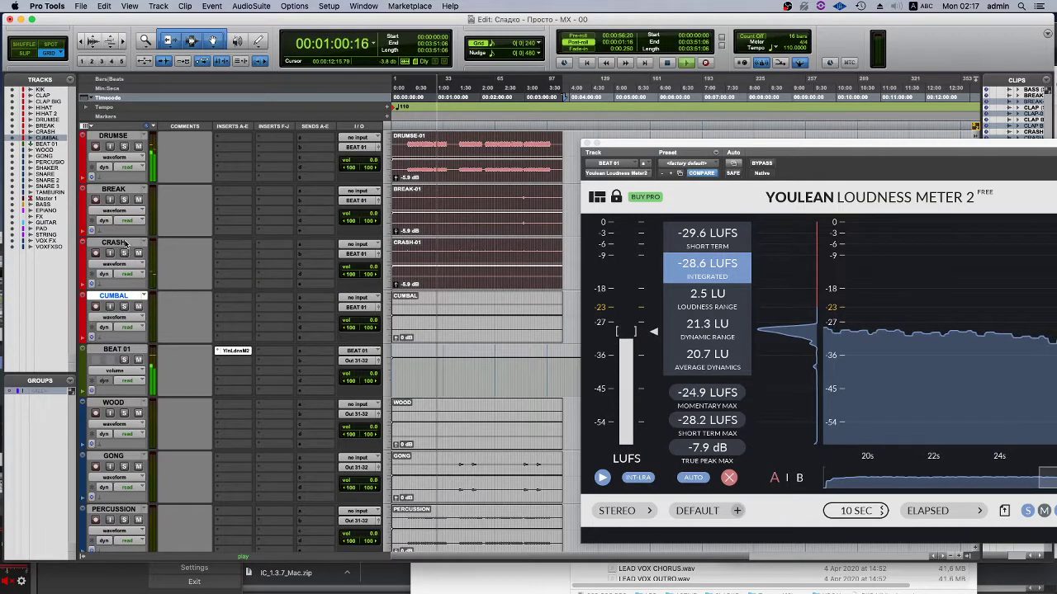
Set the output of the CRASH and CUMBAL tracks to the stereo BEAT 01 bus.
left_click(357, 254)
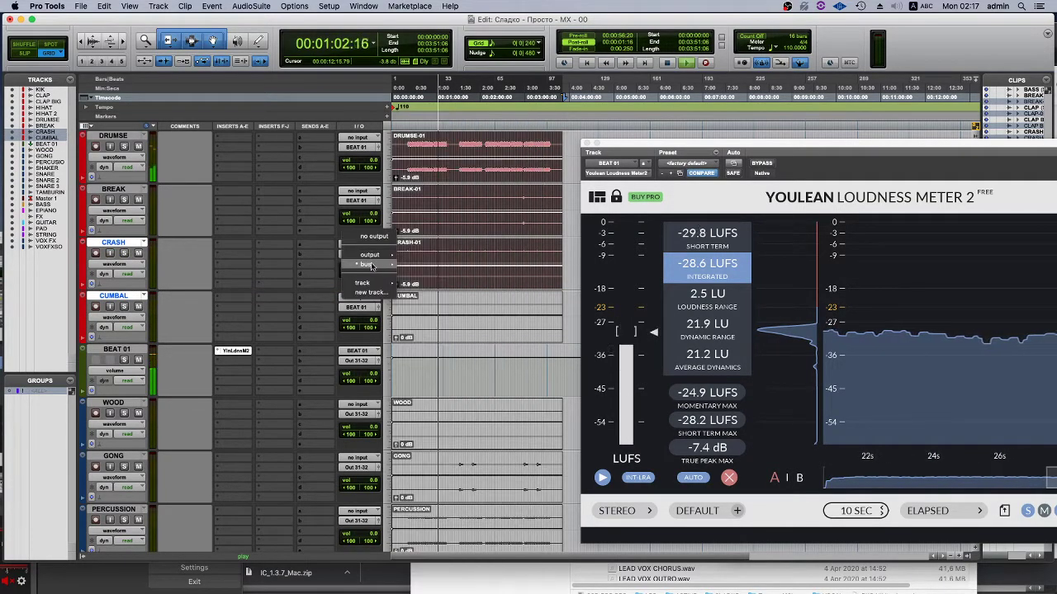
mouse_move(379, 265)
mouse_move(445, 276)
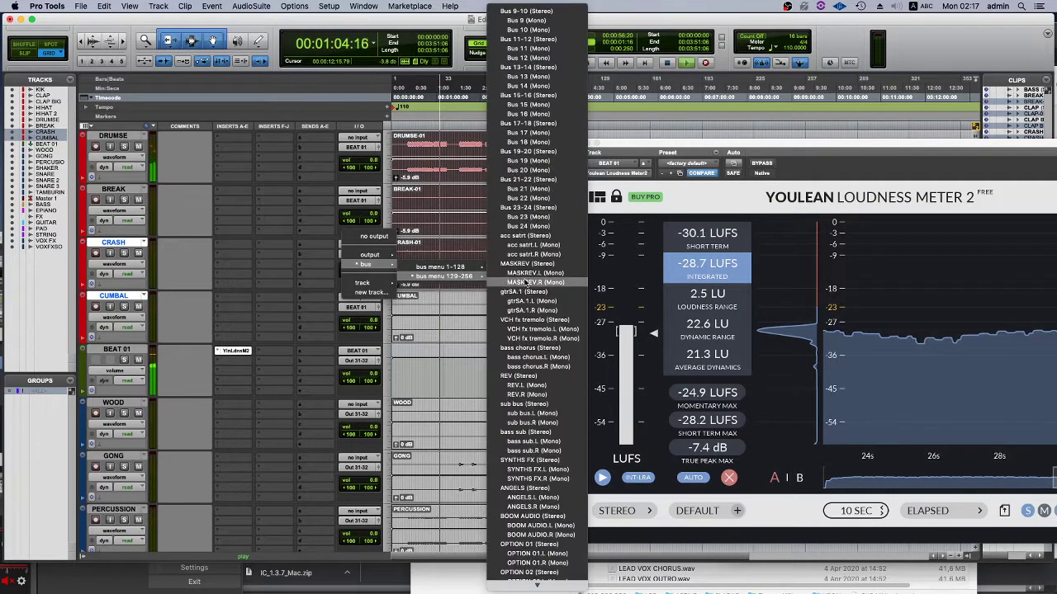
scroll(536, 330, "down", 1)
scroll(561, 580, "down", 5)
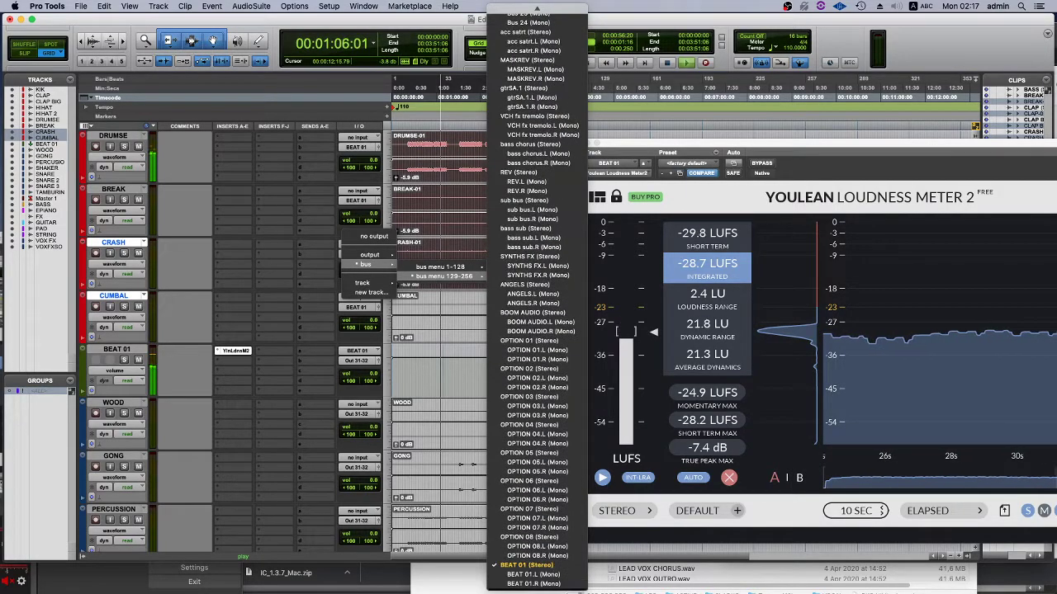
left_click(561, 574)
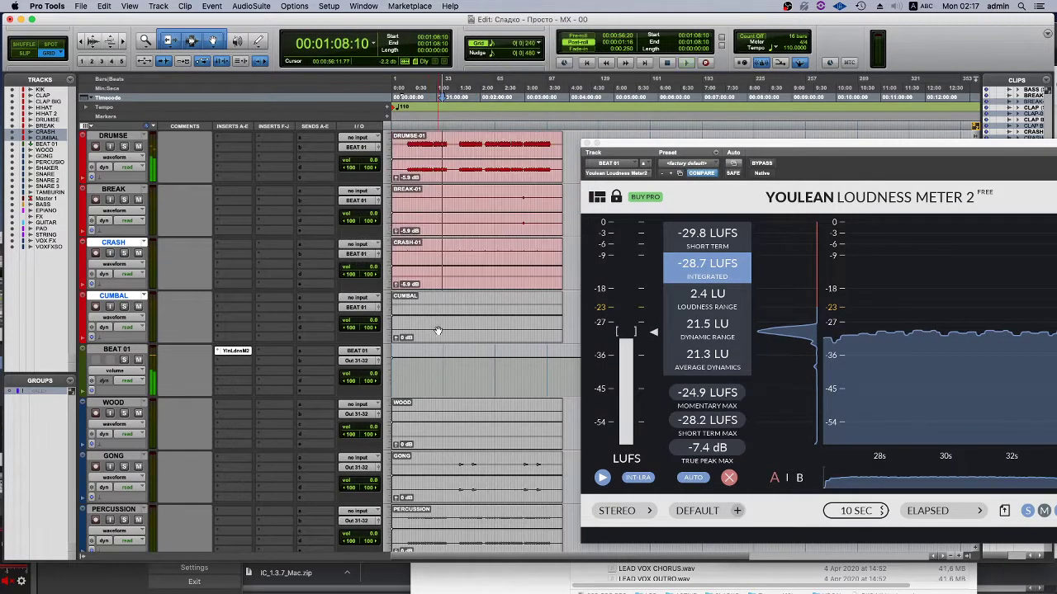
Move the SNARE, SNARE 2 and SNARE 3 tracks directly below the KIK track.
scroll(260, 342, "down", 4)
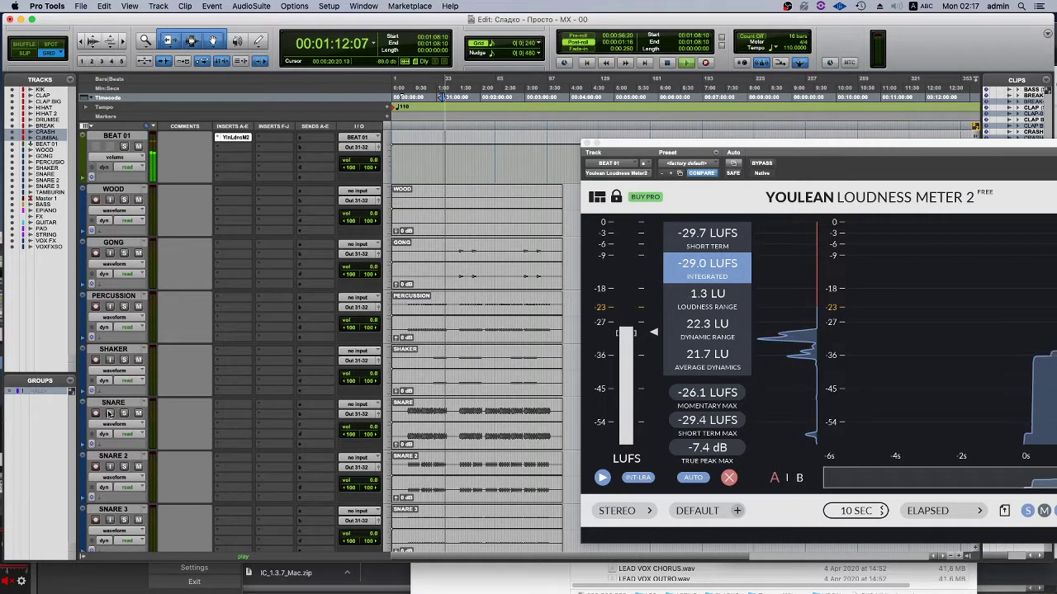
left_click(113, 402)
scroll(113, 404, "down", 1)
left_click(122, 456, "shift")
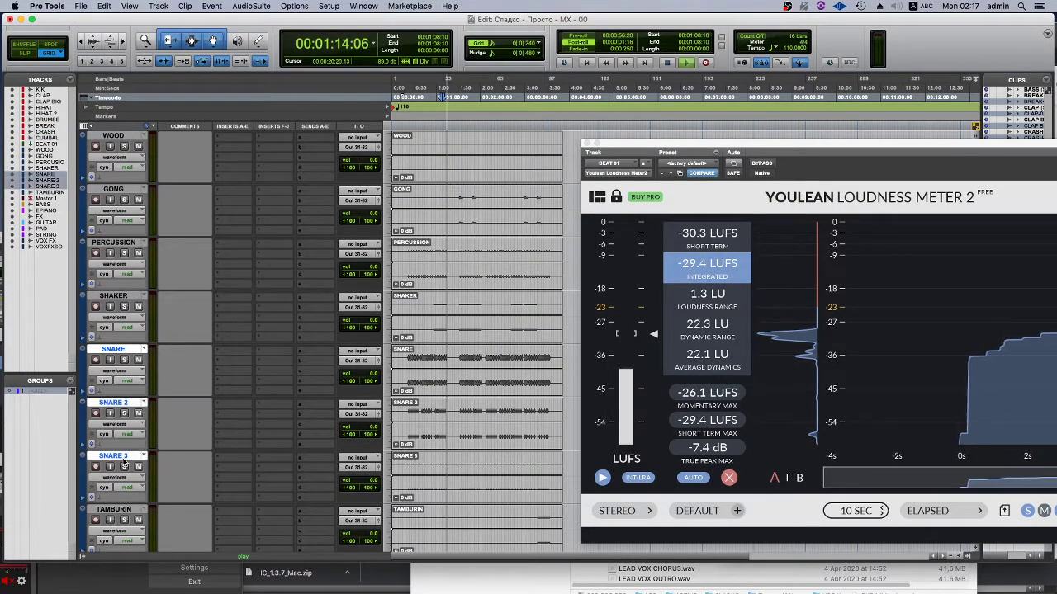
scroll(122, 462, "down", 1)
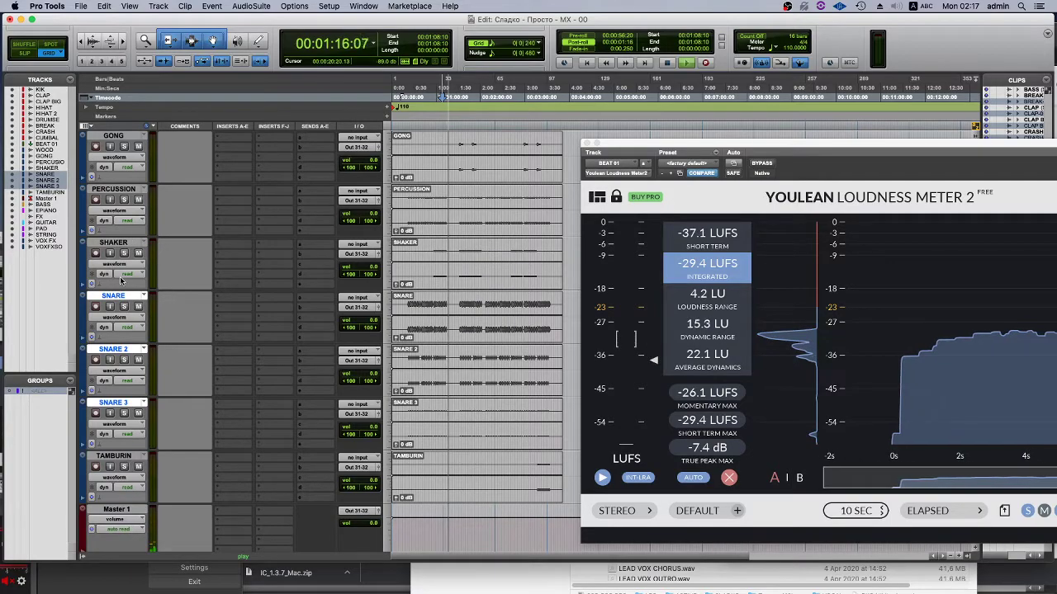
left_click_drag(115, 296, 153, 194)
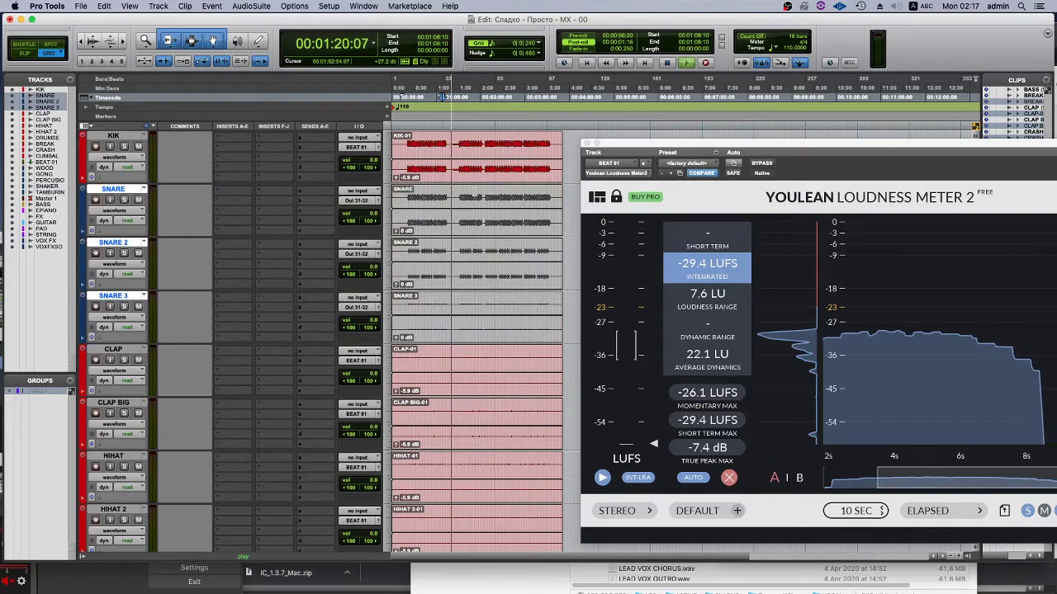
Select the SNARE, SNARE 2 and SNARE 3 clips, and restart playback from about 00:00:22.
left_click(474, 198)
left_click(462, 264, "shift")
left_click(454, 334, "shift")
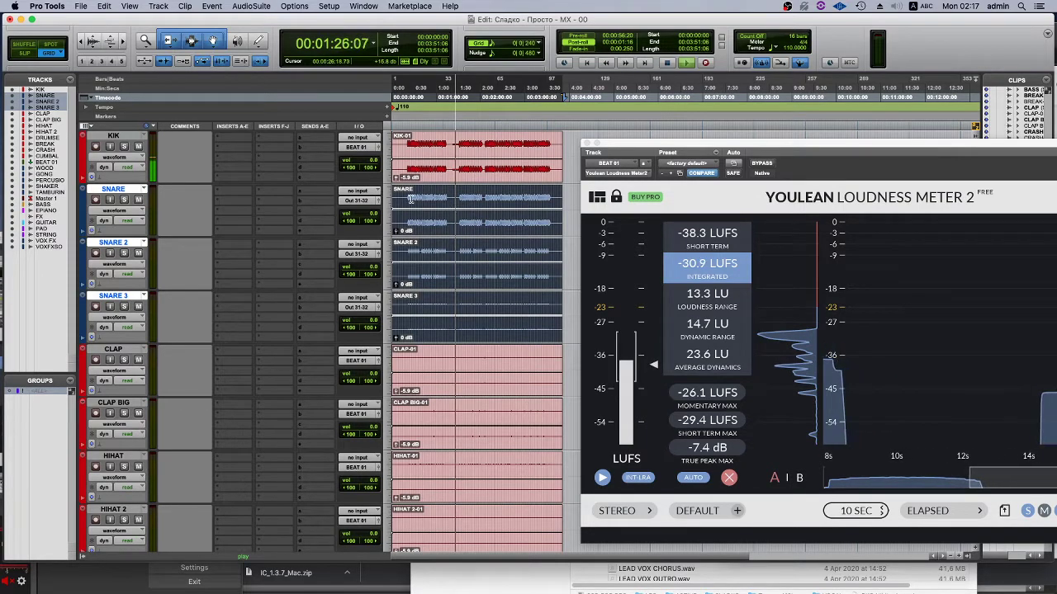
left_click(411, 198)
Route the KIK, SNARE, SNARE 2 and SNARE 3 tracks to the stereo BEAT 01 bus.
left_click(116, 299)
left_click(116, 299)
left_click(114, 136, "shift")
left_click(357, 147)
mouse_move(361, 159)
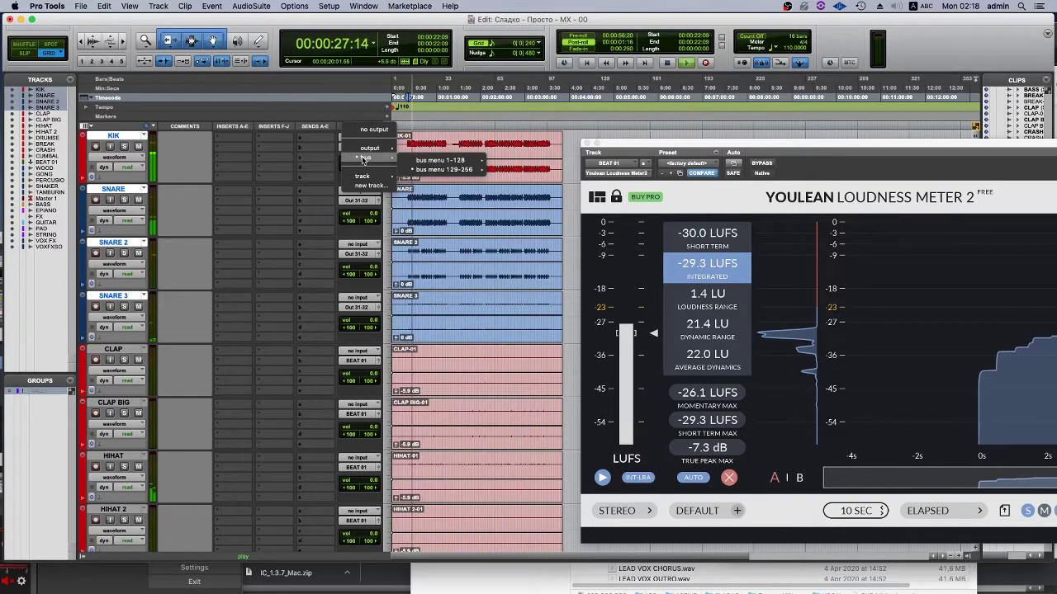
mouse_move(479, 171)
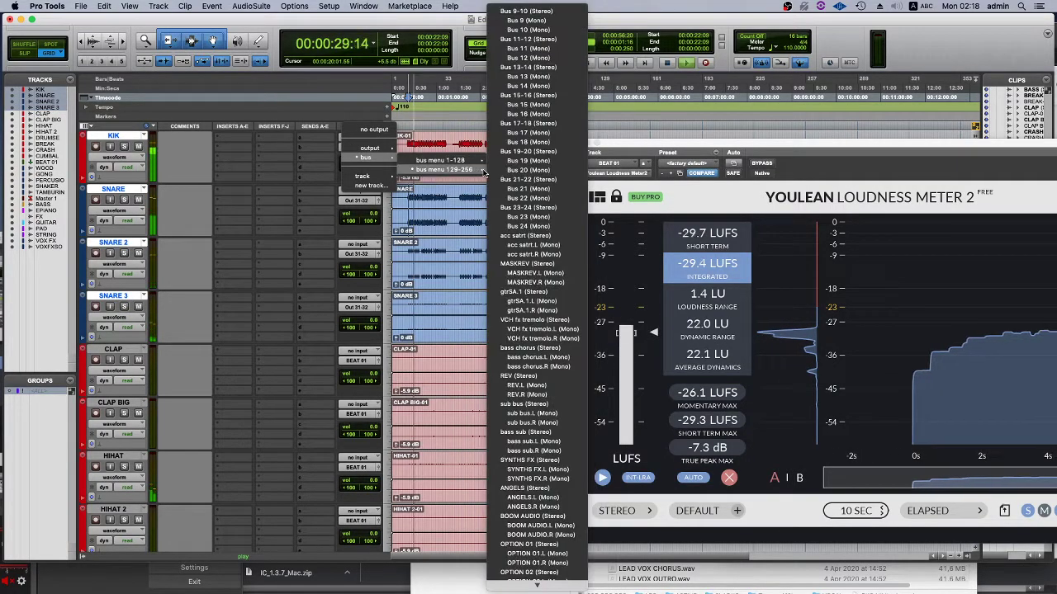
scroll(536, 331, "down", 8)
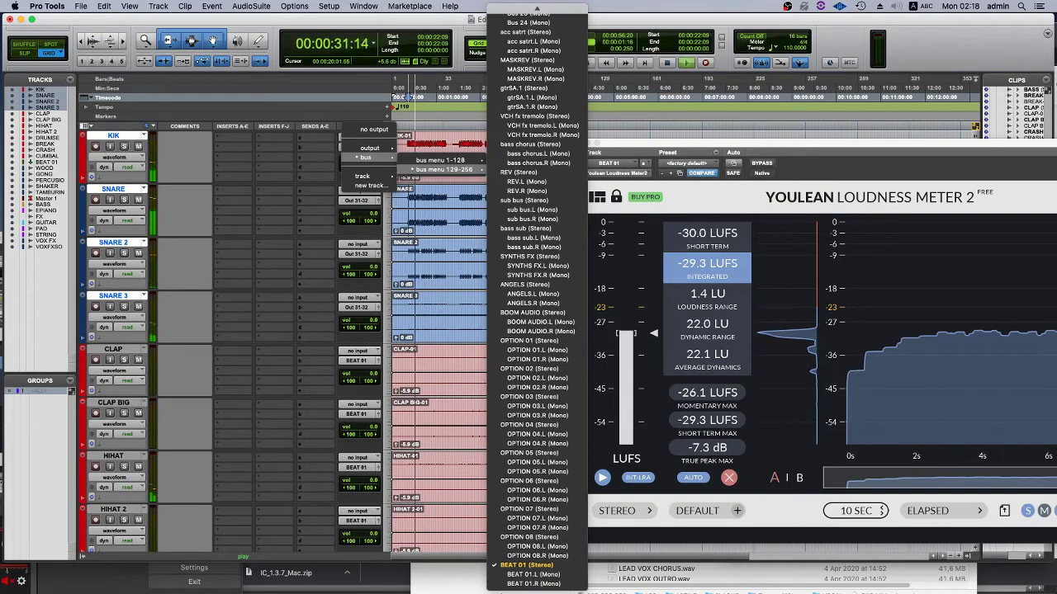
left_click(532, 562)
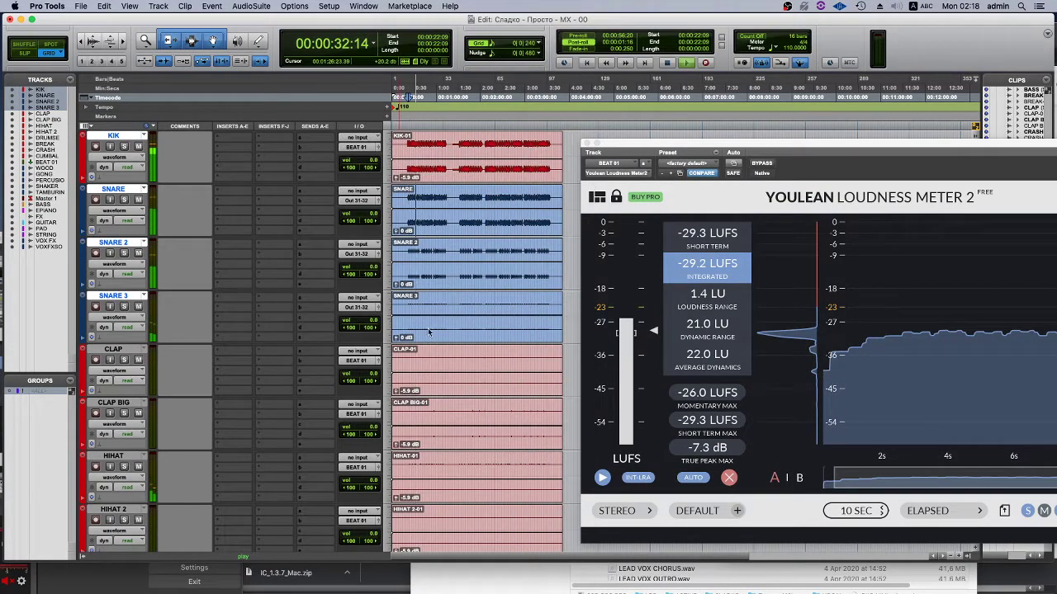
Replay from about 00:00:22 while lowering the clip gain of the SNARE, SNARE 2 and SNARE 3 clips to -5.9 dB.
left_click(413, 197)
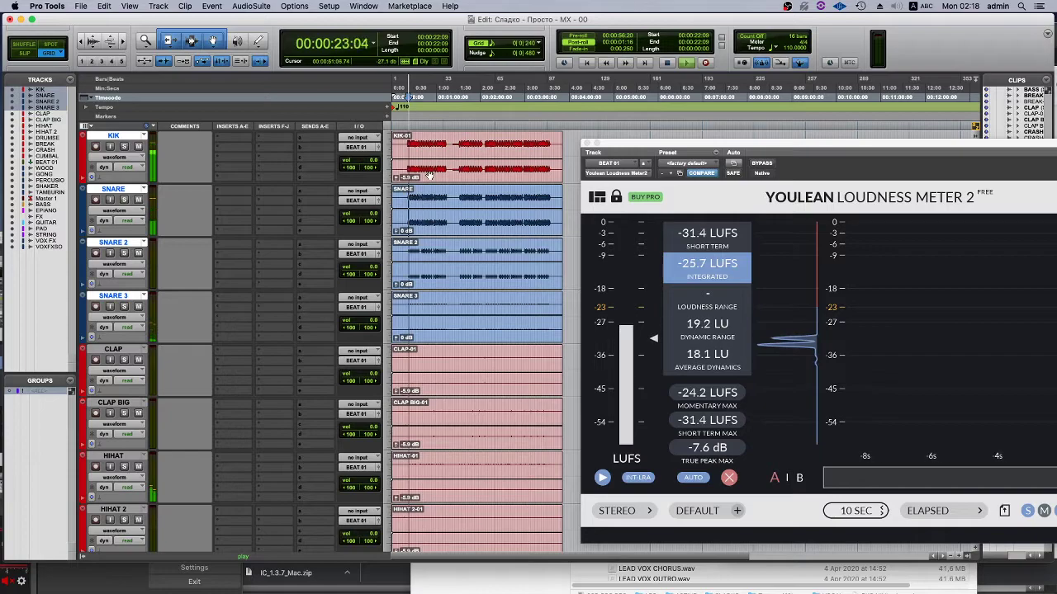
double_click(482, 298)
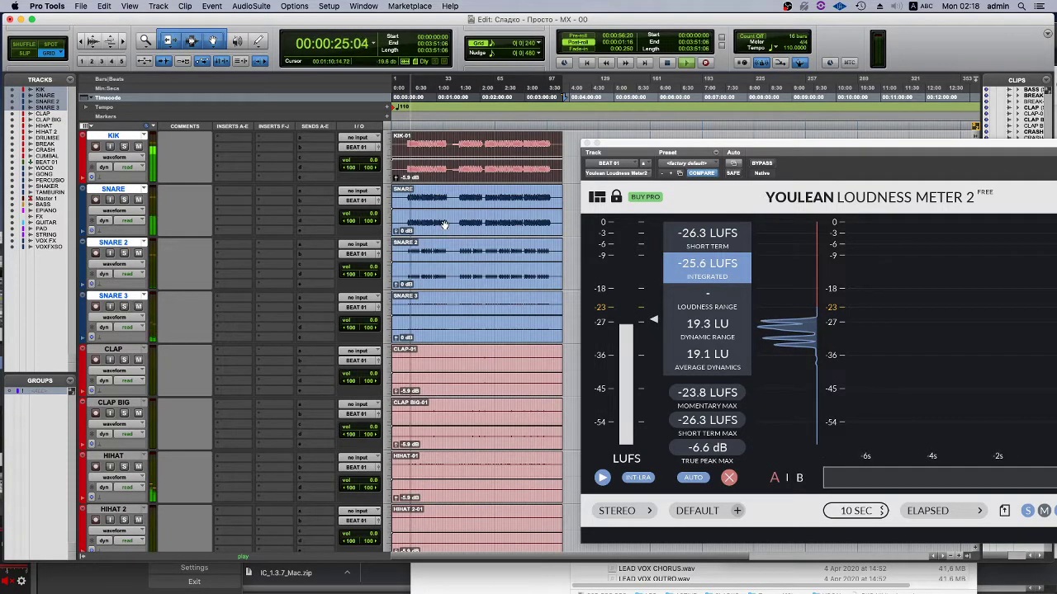
left_click_drag(437, 156, 421, 377)
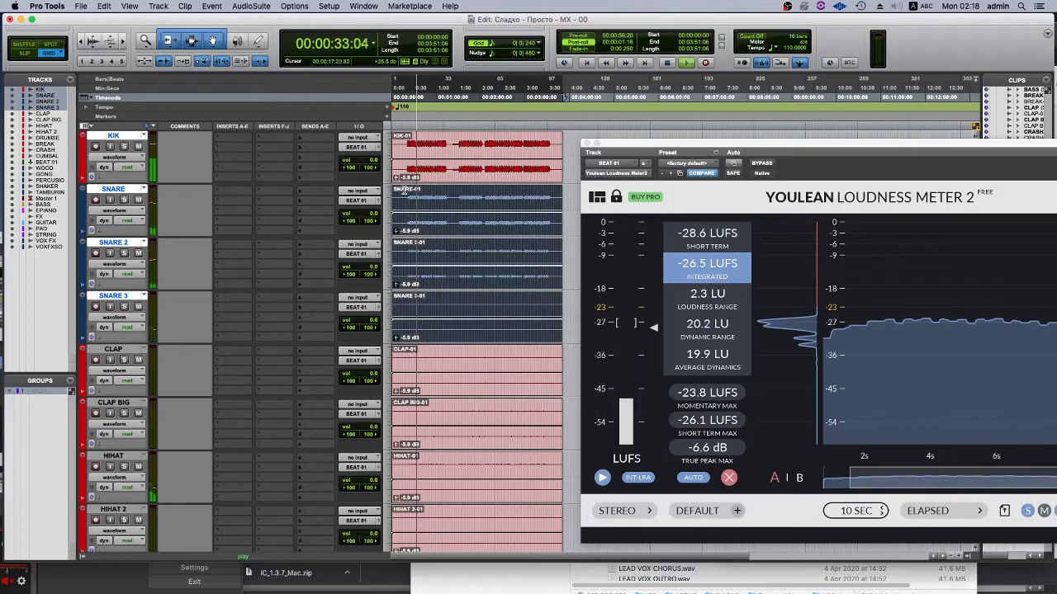
left_click(414, 262)
left_click(441, 154)
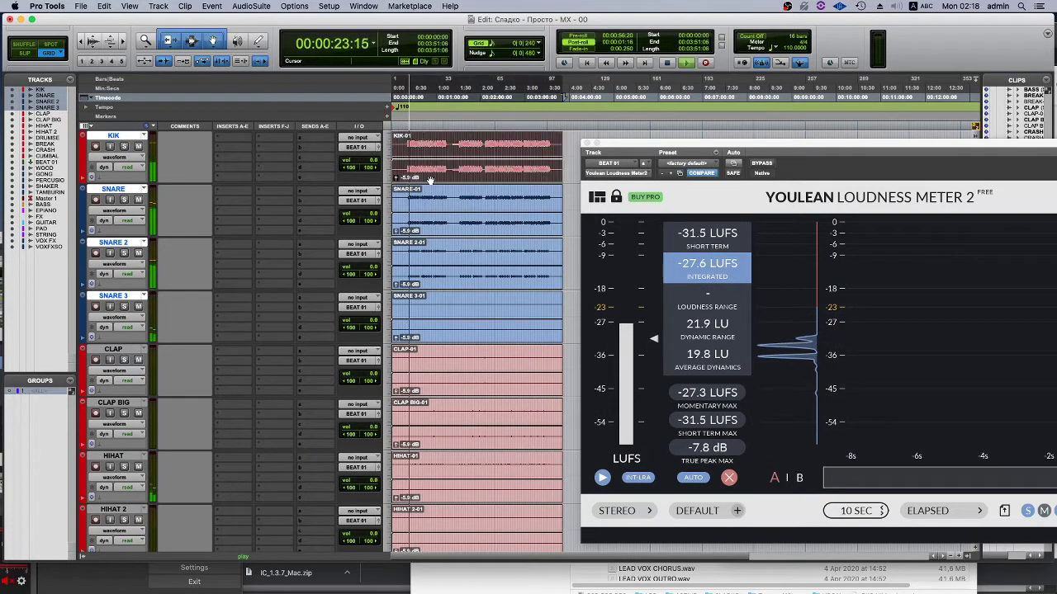
scroll(441, 248, "down", 3)
left_click(441, 335)
scroll(438, 298, "up", 3)
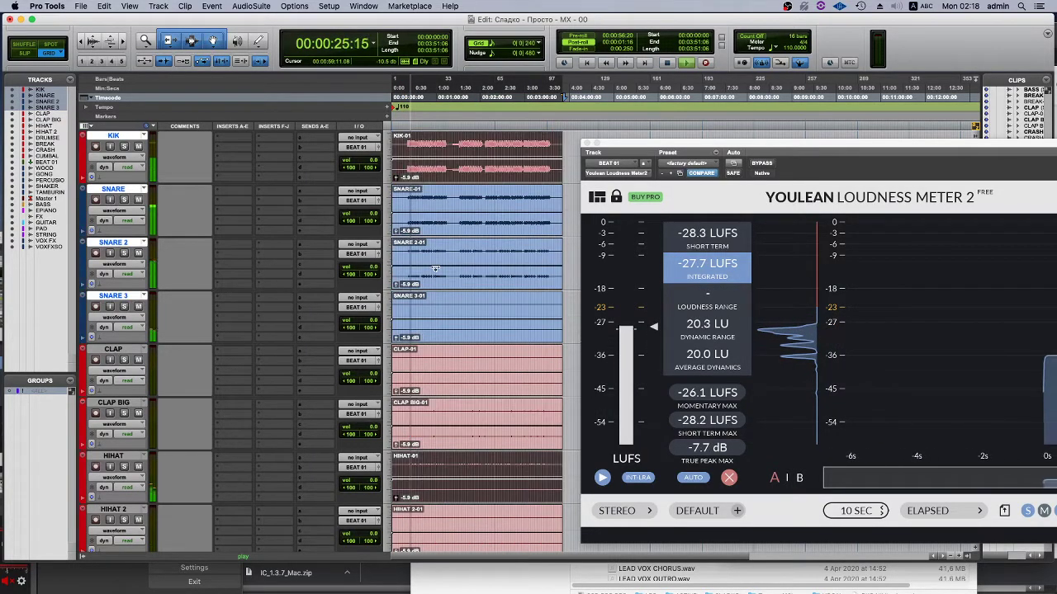
left_click(429, 219, "shift")
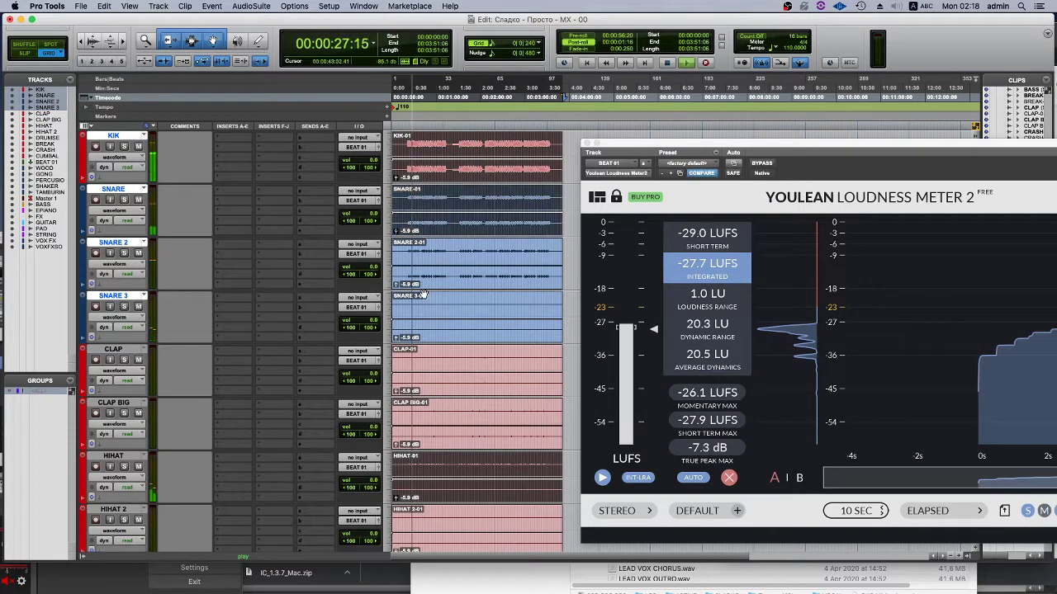
left_click(422, 280, "shift")
left_click(430, 334, "shift")
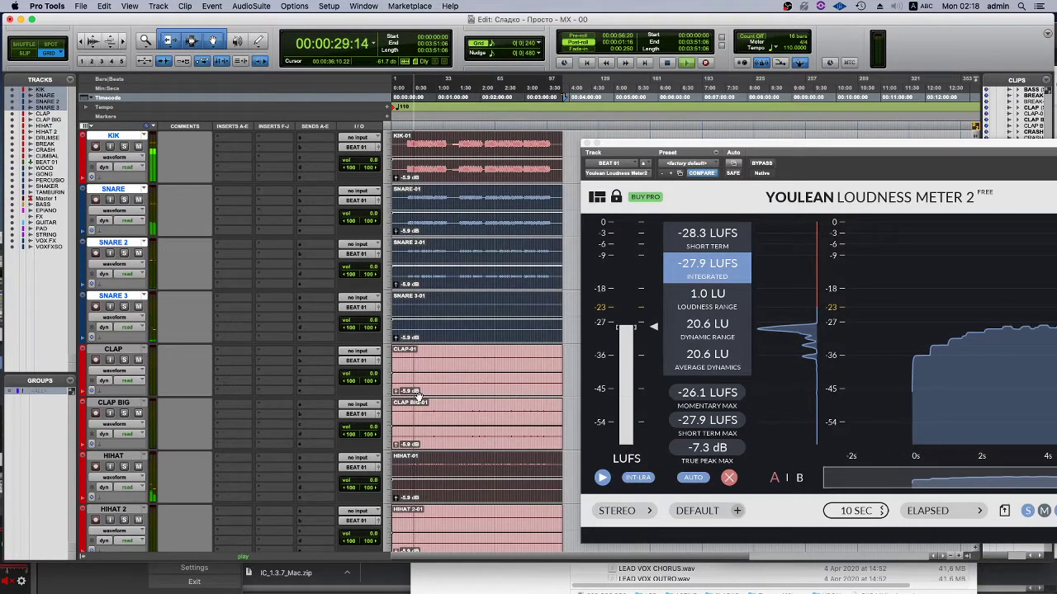
left_click(433, 367, "shift")
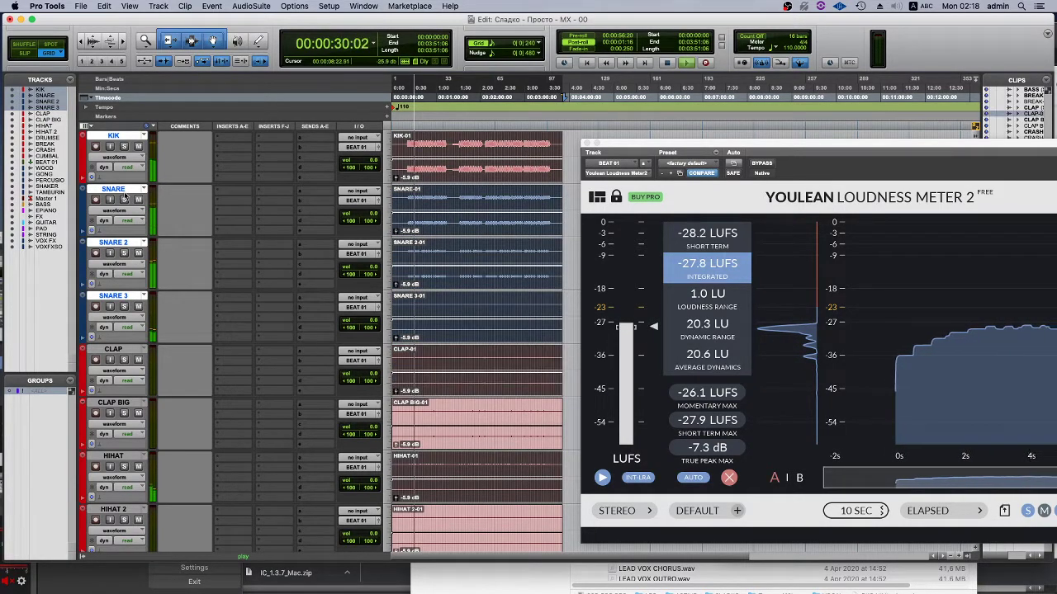
Color the KIK, SNARE, SNARE 2 and SNARE 3 tracks red and the BEAT 01 track yellow.
double_click(86, 146)
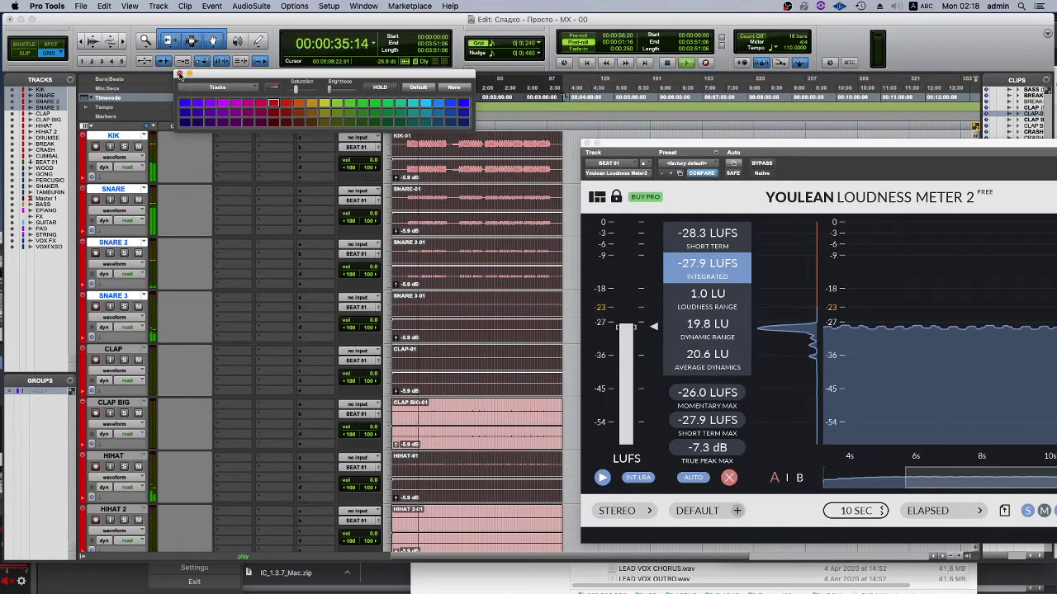
left_click(183, 73)
scroll(400, 146, "down", 10)
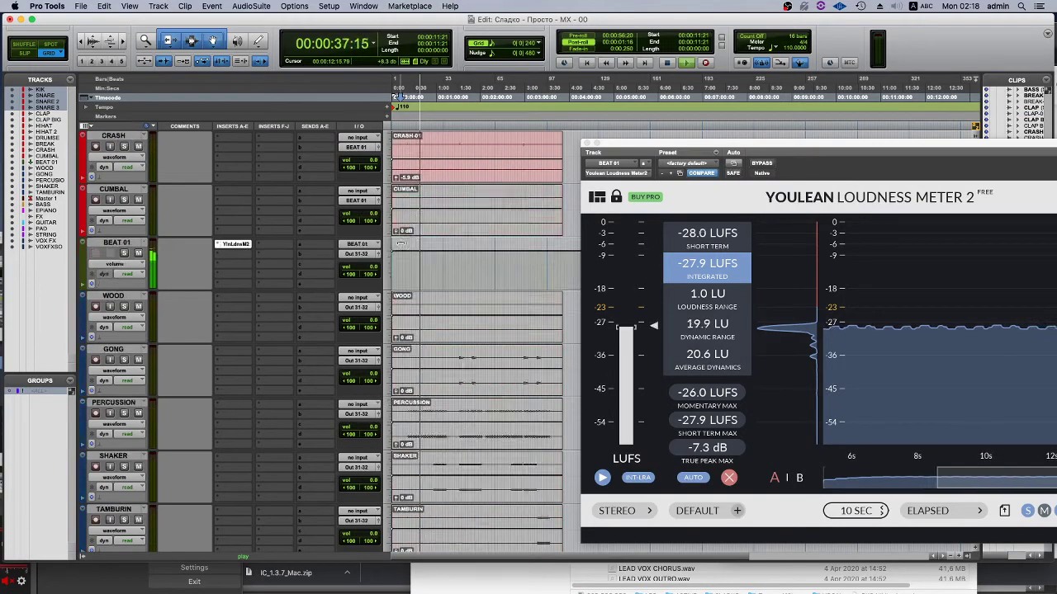
left_click(114, 190)
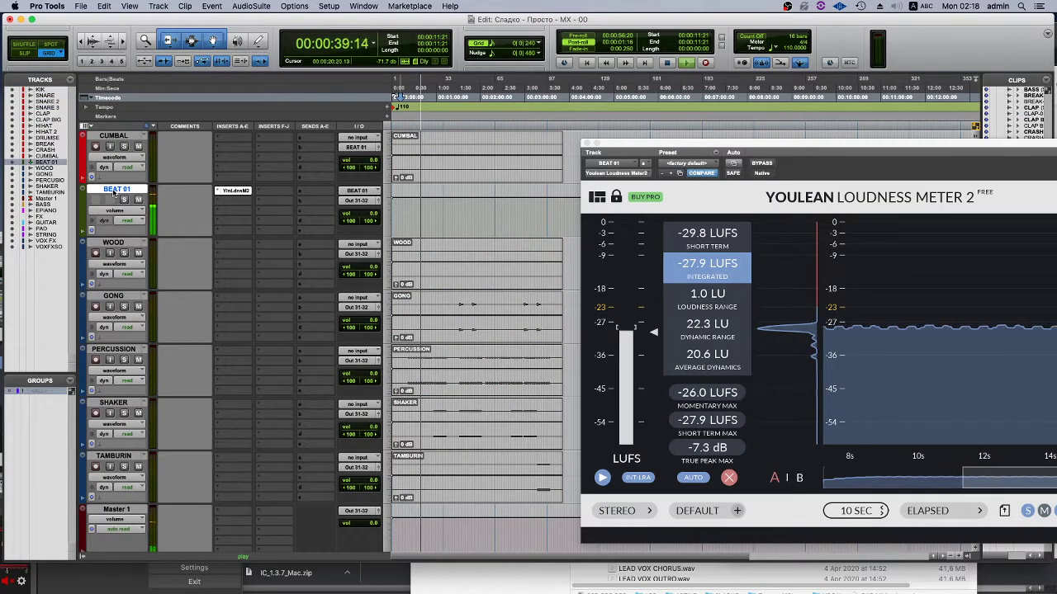
double_click(84, 209)
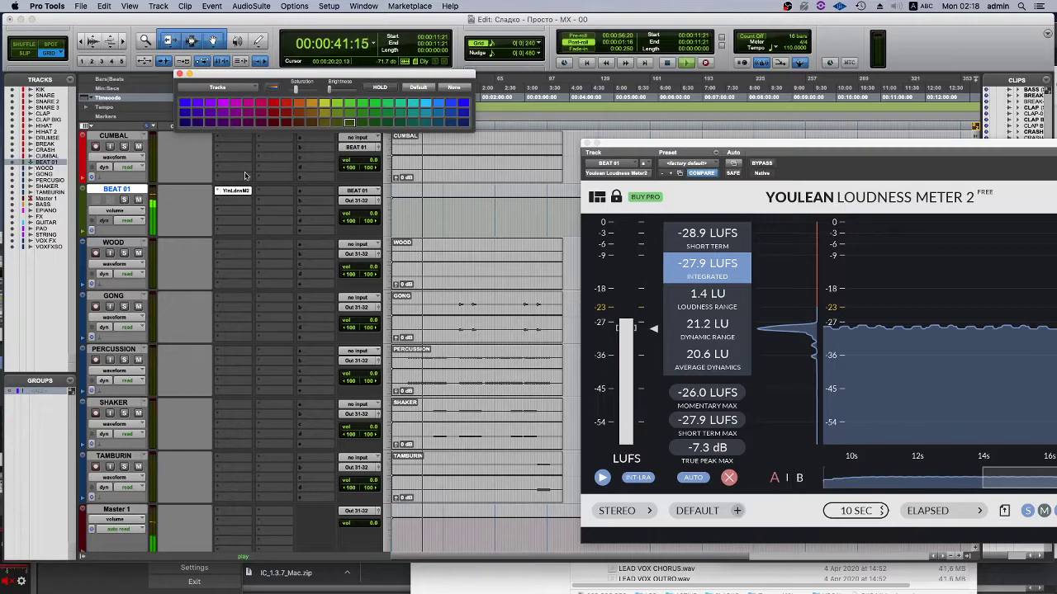
left_click(324, 104)
Route the WOOD through TAMBURIN tracks to a new stereo Aux Input track named PREC, and move it below TAMBURIN.
left_click(115, 243)
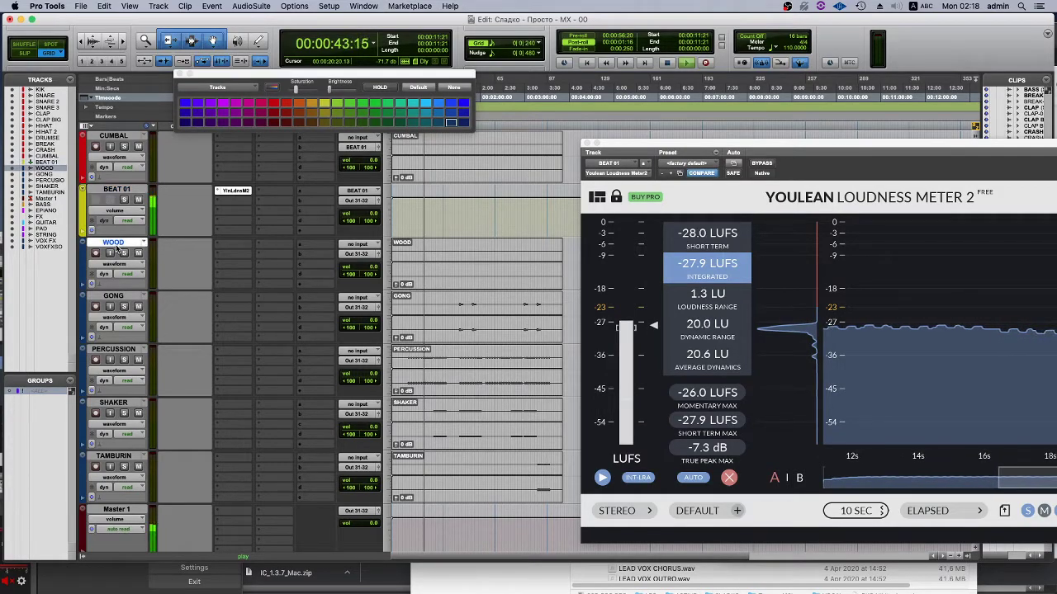
left_click(113, 455, "shift")
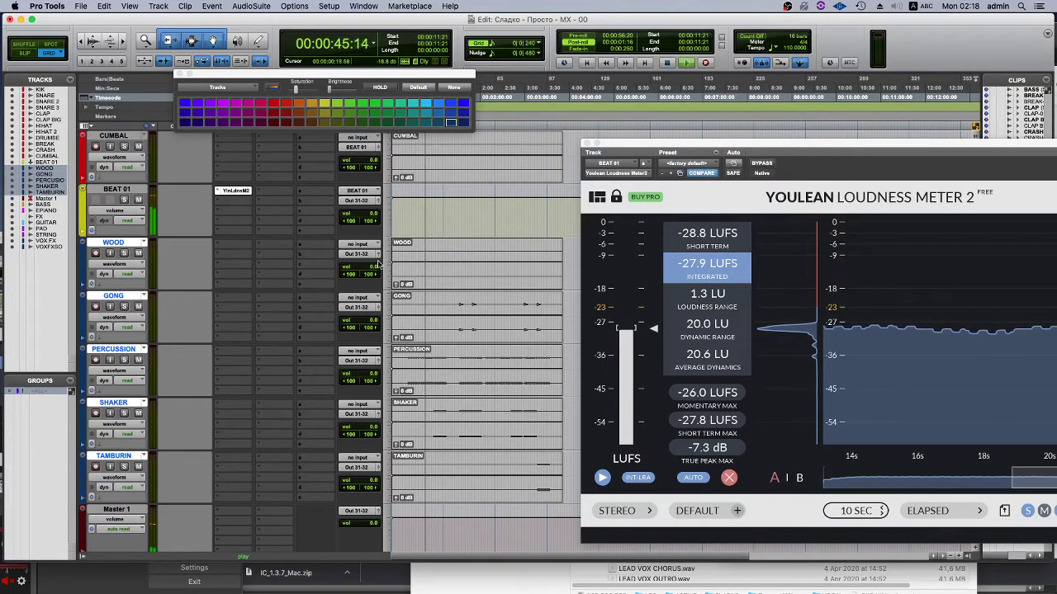
left_click(354, 254)
left_click(374, 295)
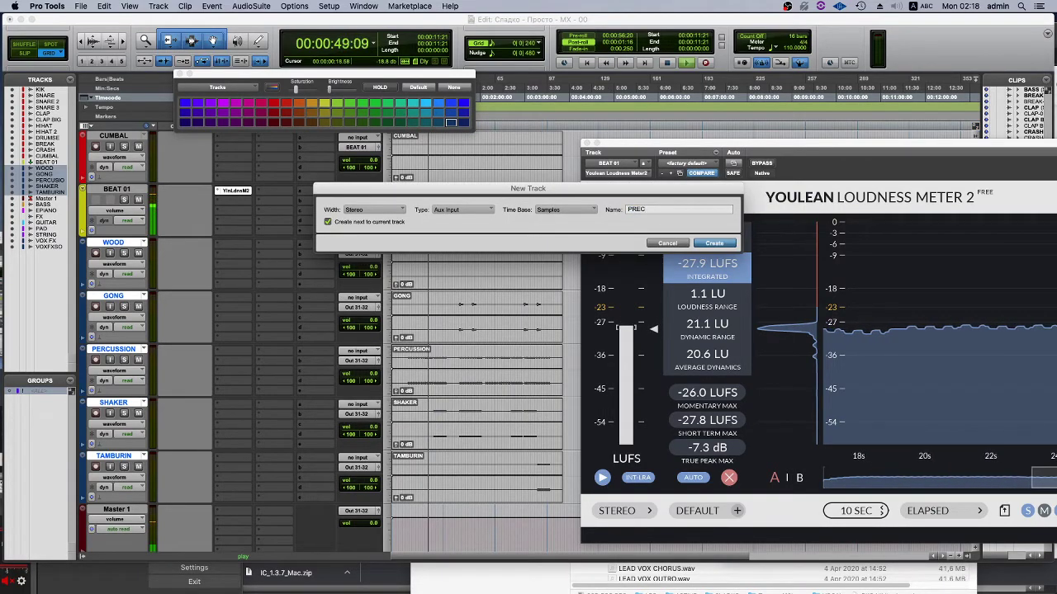
type("PREC")
key("Return")
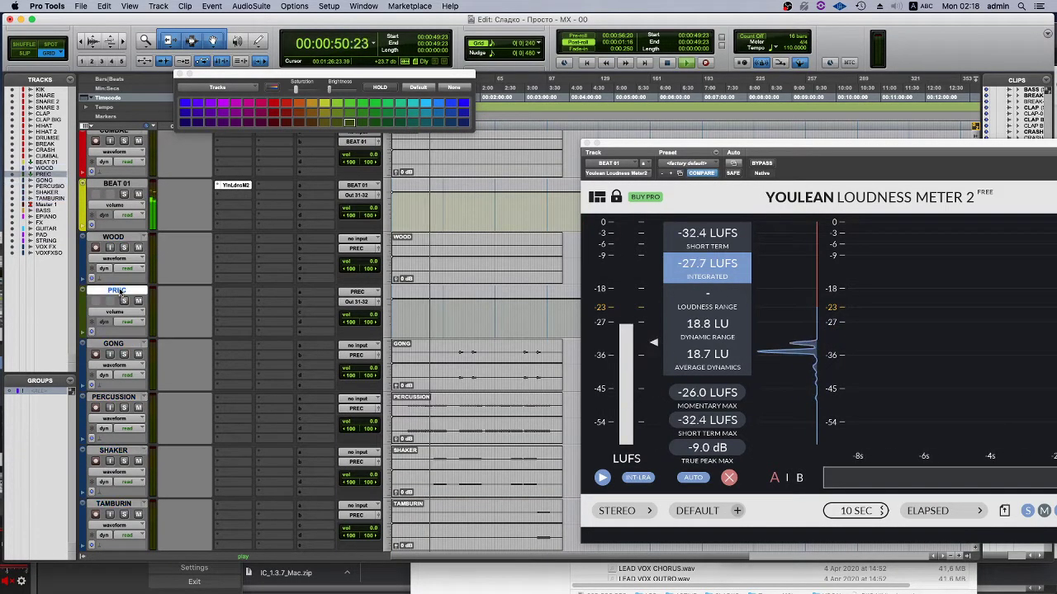
scroll(116, 273, "down", 2)
left_click_drag(116, 246, 116, 506)
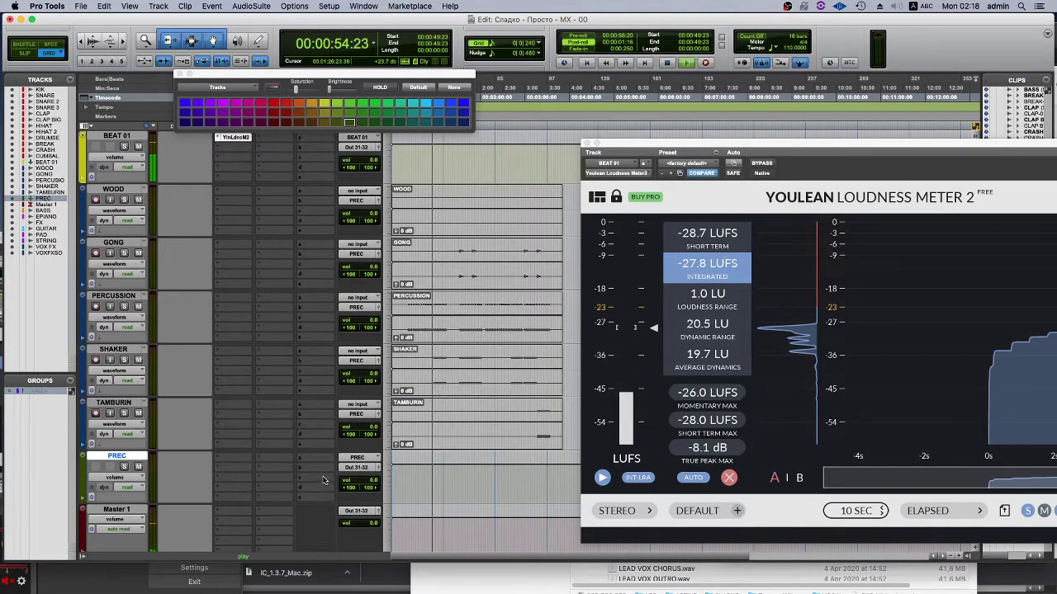
Route the BEAT 01 track's output to Out 1-2 and play the session briefly from about 28 seconds.
scroll(360, 231, "up", 3)
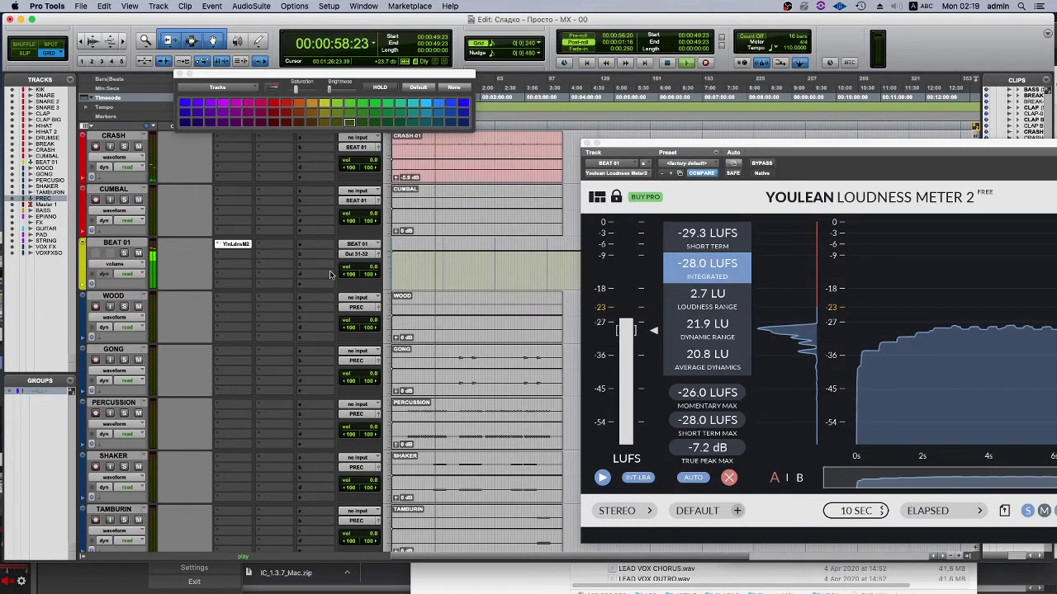
left_click(6, 587)
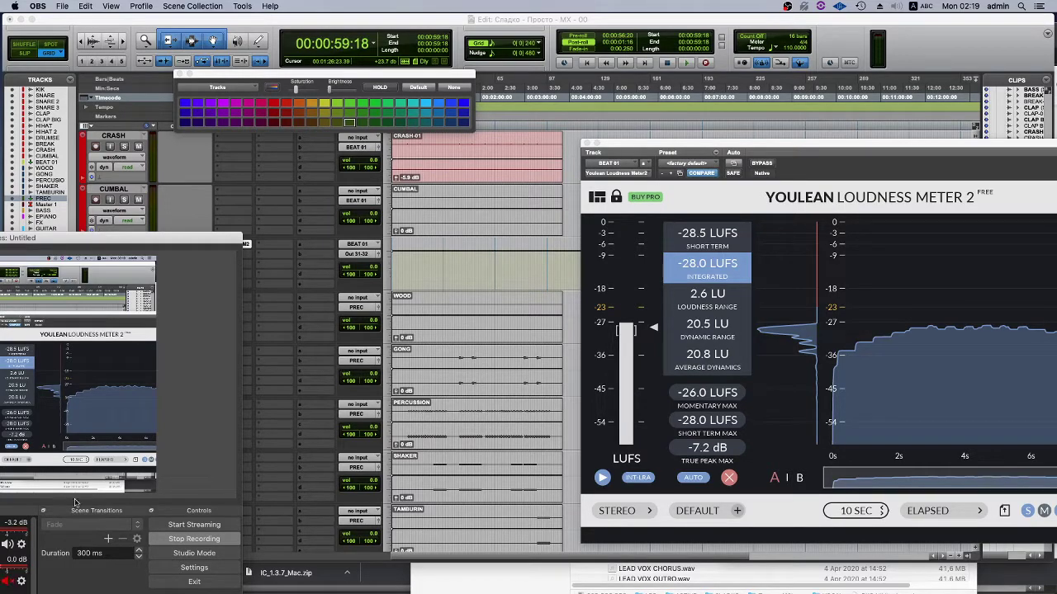
left_click(303, 274)
left_click(363, 255)
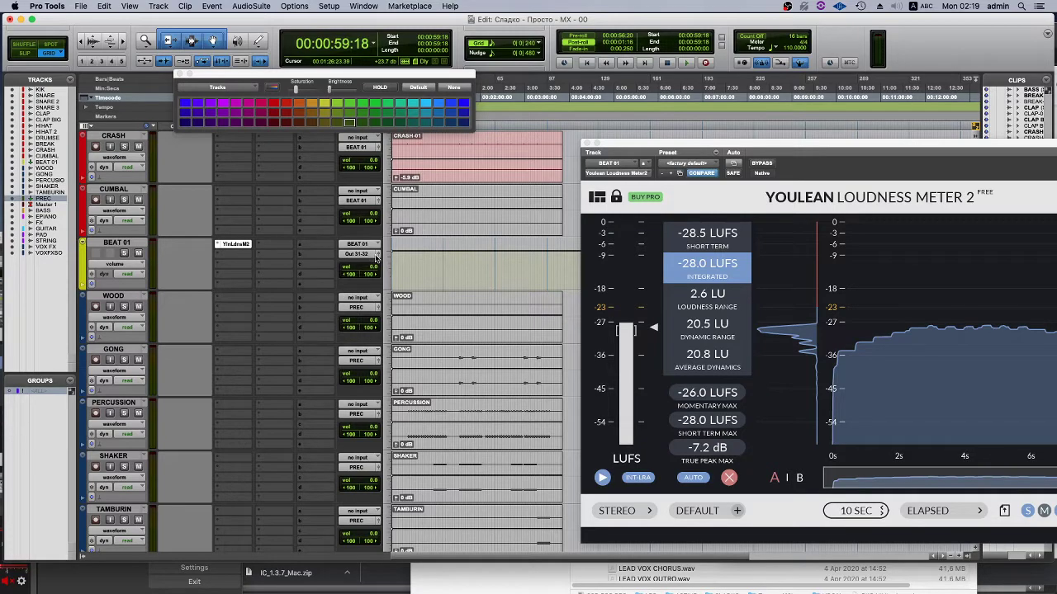
left_click(363, 254)
mouse_move(369, 255)
key("Escape")
key("space")
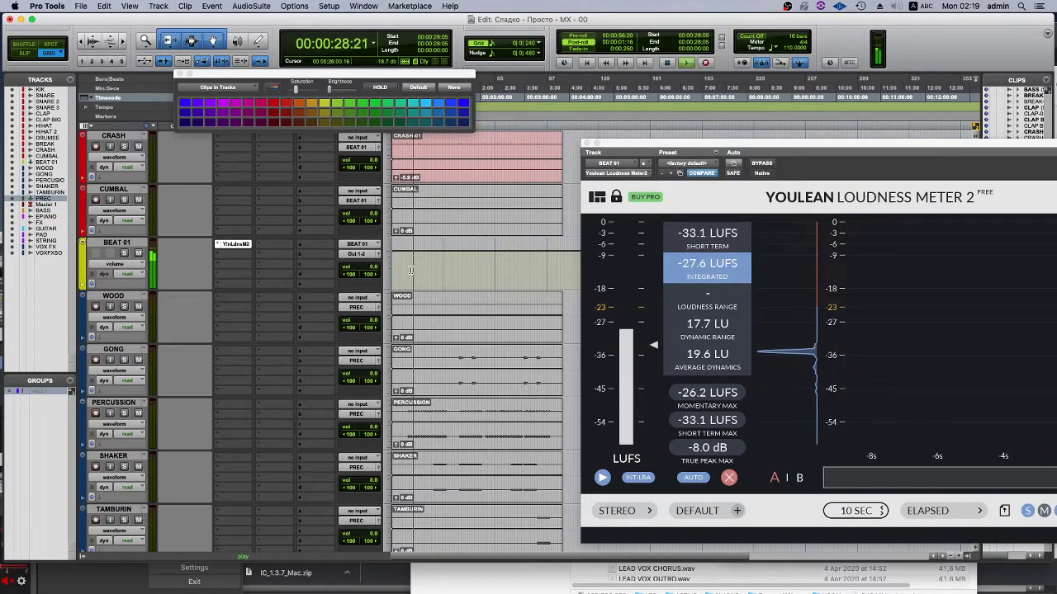
key("space")
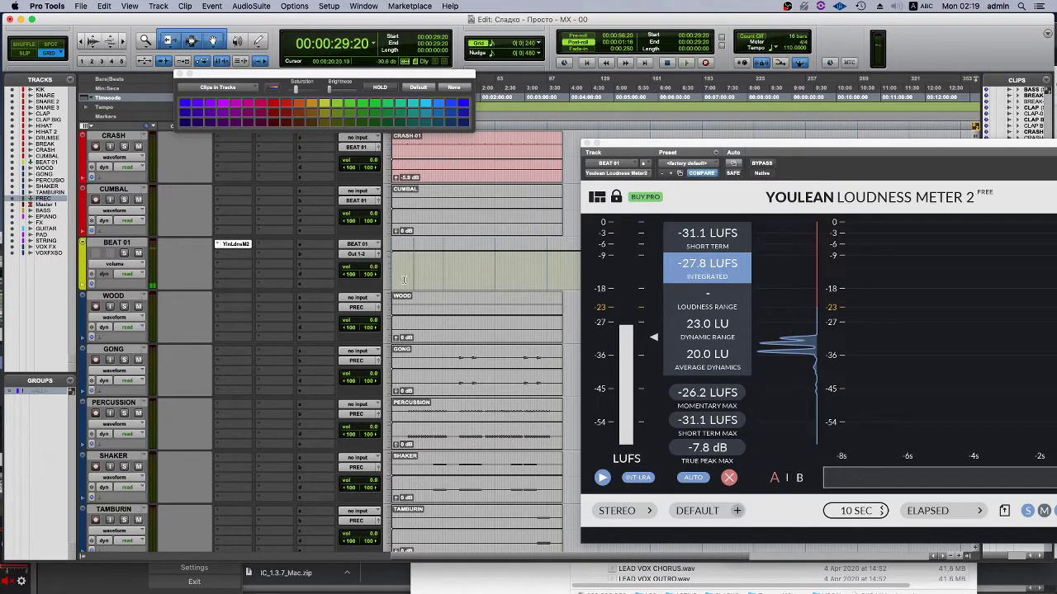
Create a stereo aux input track below VOX FX SOLO and set its input to In 31-32.
left_click(12, 569)
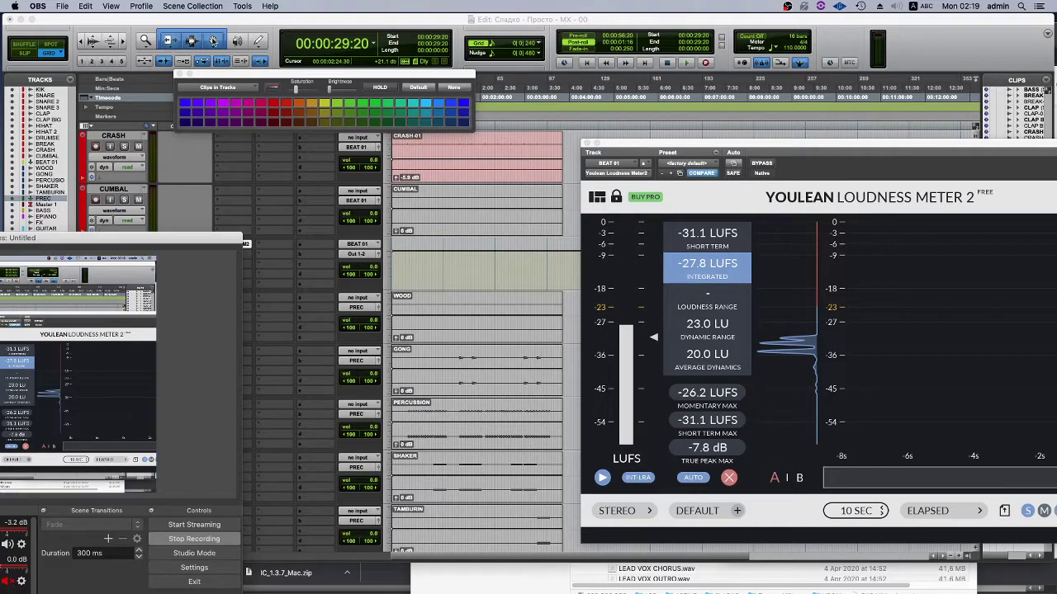
key("super+Tab")
scroll(163, 383, "down", 10)
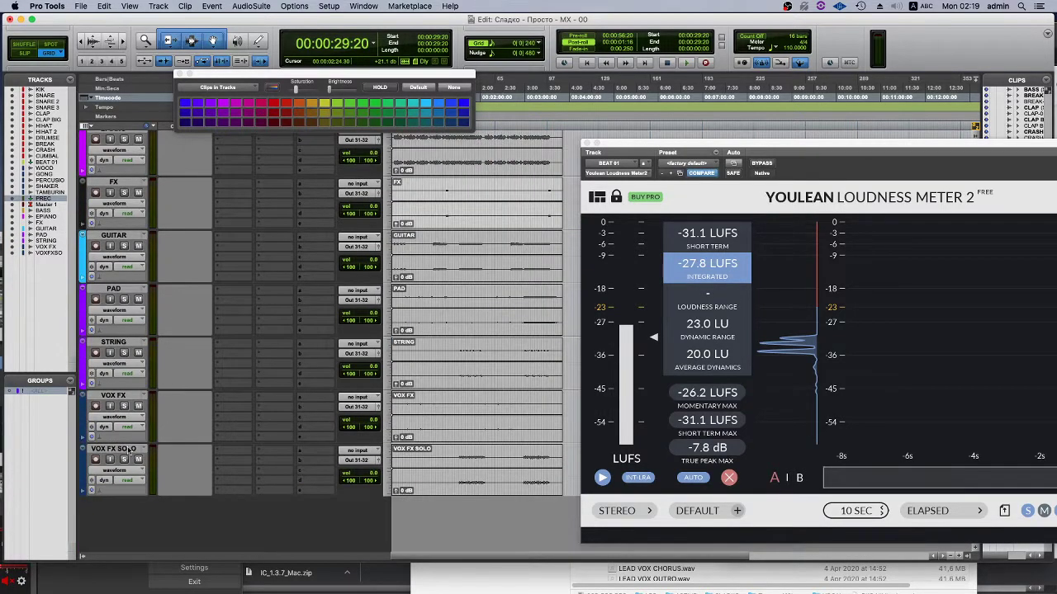
left_click(125, 450)
left_click(3, 585)
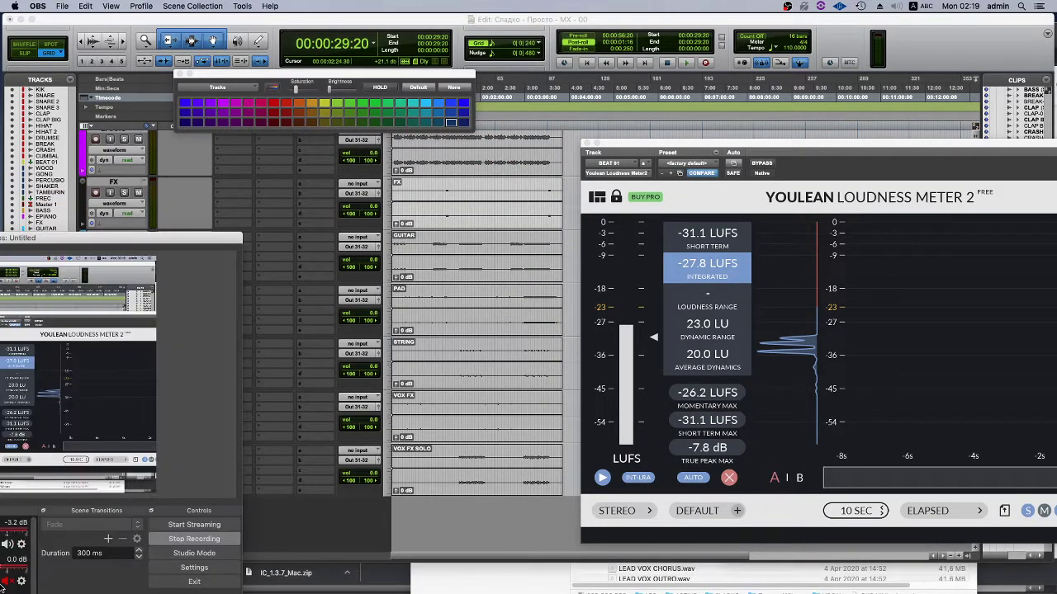
left_click(213, 16)
key("super+shift+n")
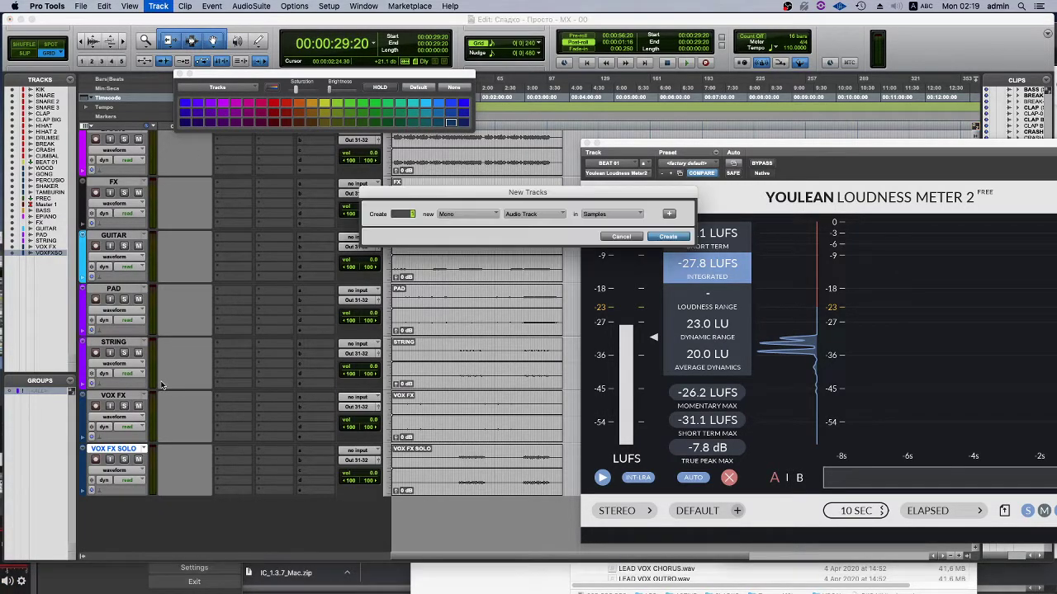
left_click(453, 215)
left_click(463, 227)
left_click(534, 213)
left_click(545, 225)
left_click(668, 237)
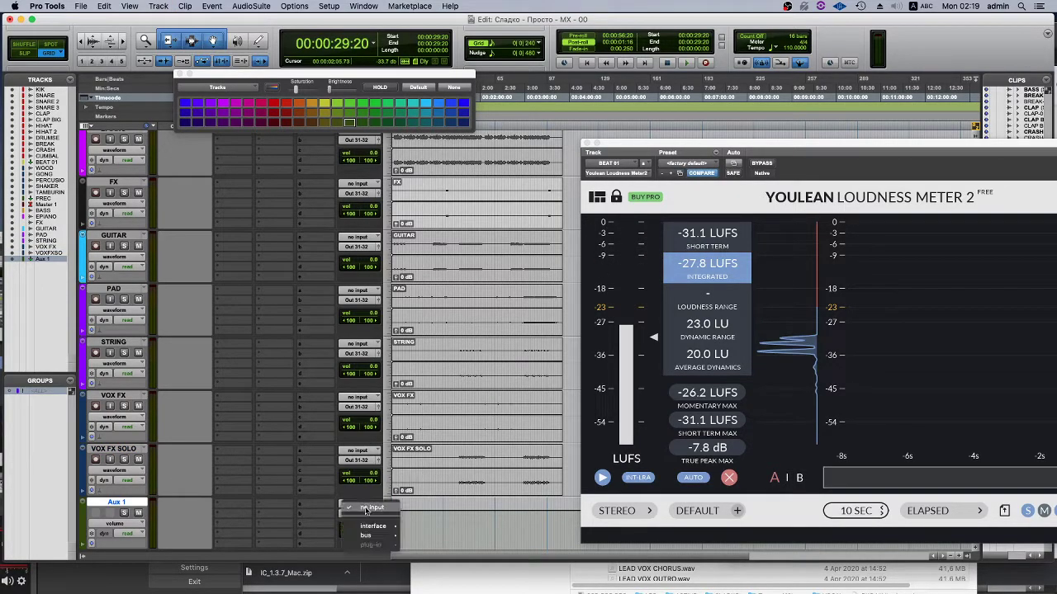
left_click(372, 506)
key("Escape")
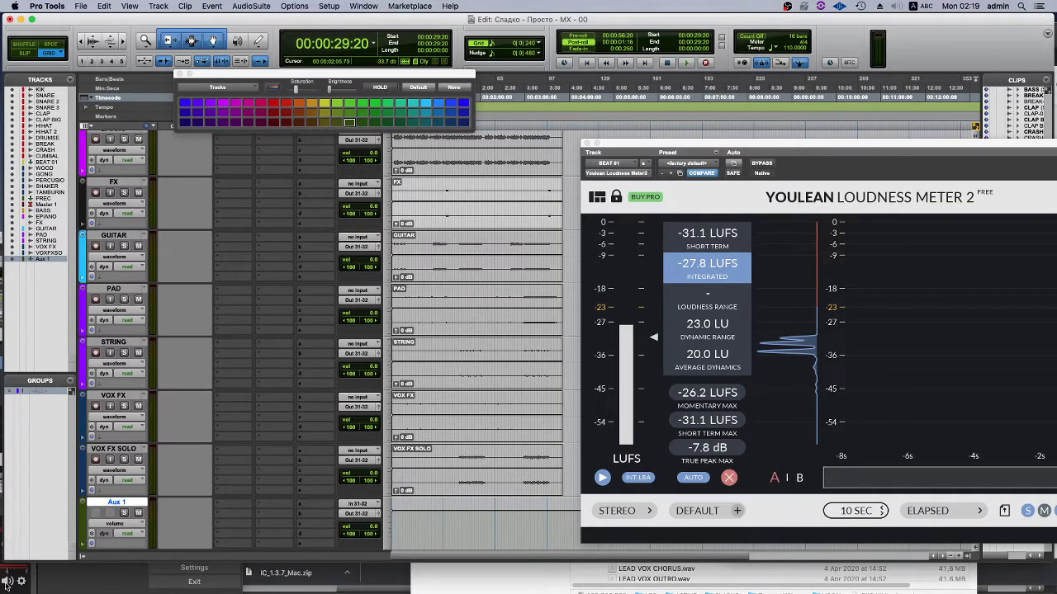
Play the session from about 20 seconds and check the signal levels on the PREC, Master 1 and Aux 1 tracks.
scroll(160, 407, "up", 15)
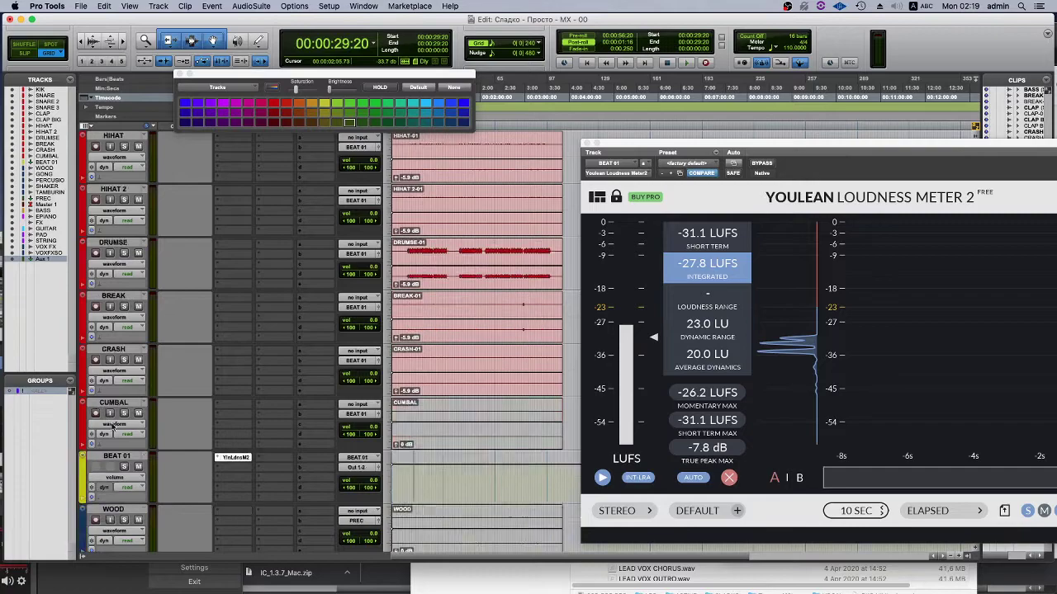
left_click(116, 403)
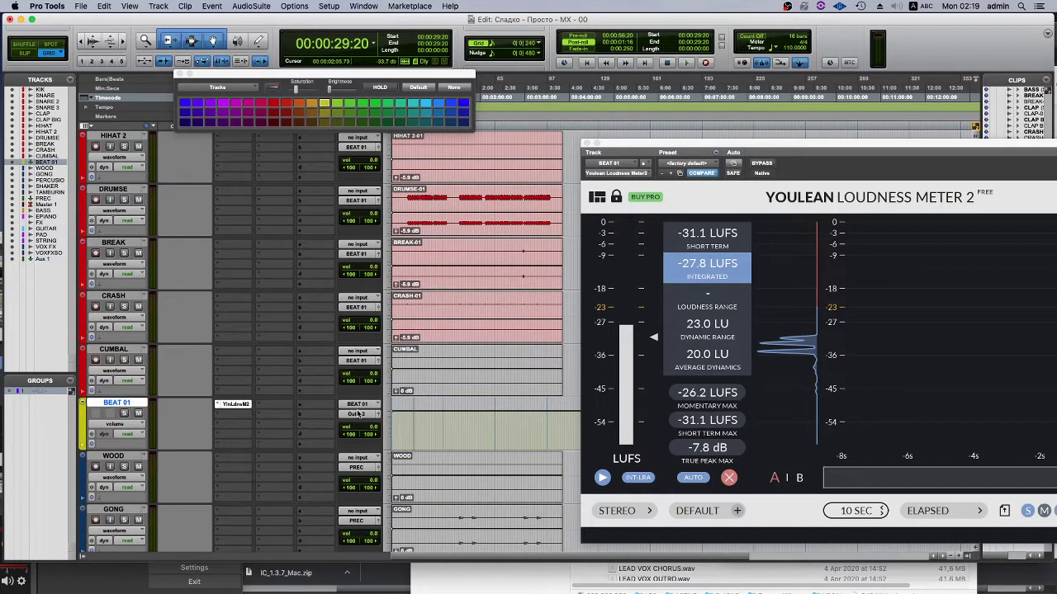
scroll(357, 413, "down", 3)
left_click(12, 580)
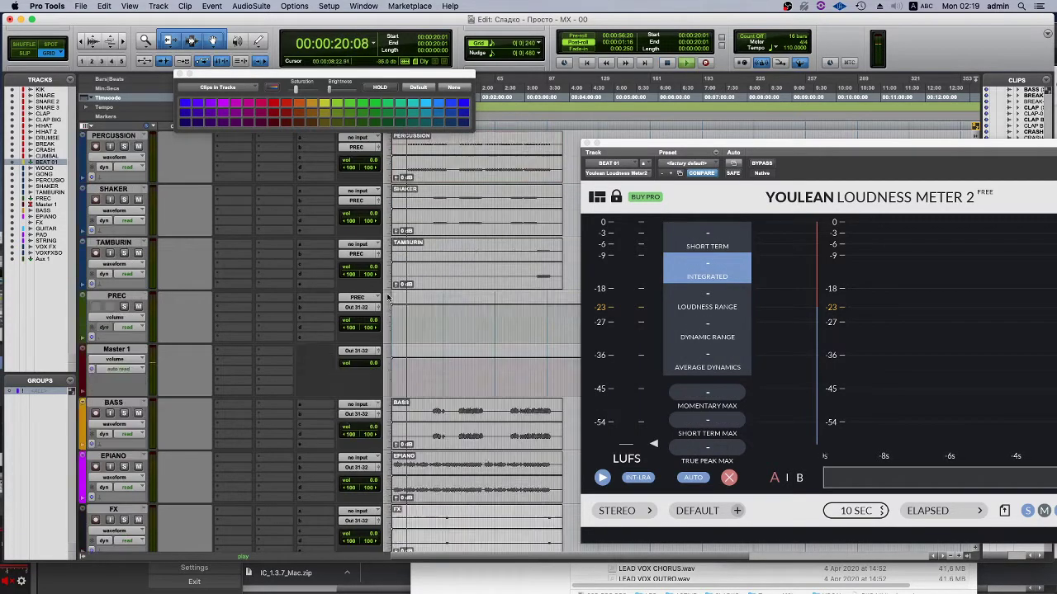
key("space")
key("space")
scroll(208, 514, "down", 6)
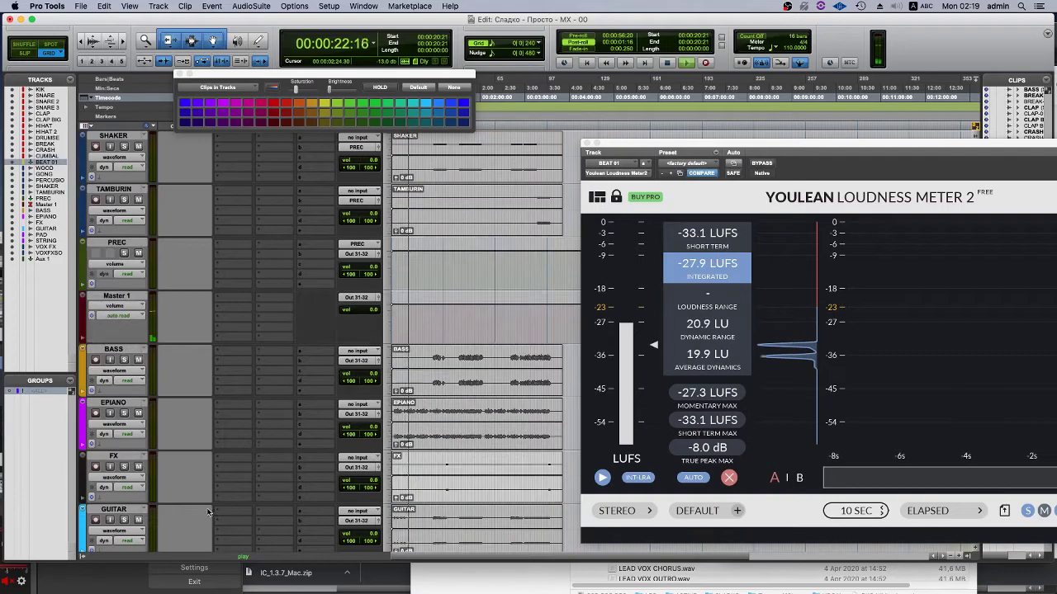
scroll(204, 471, "down", 6)
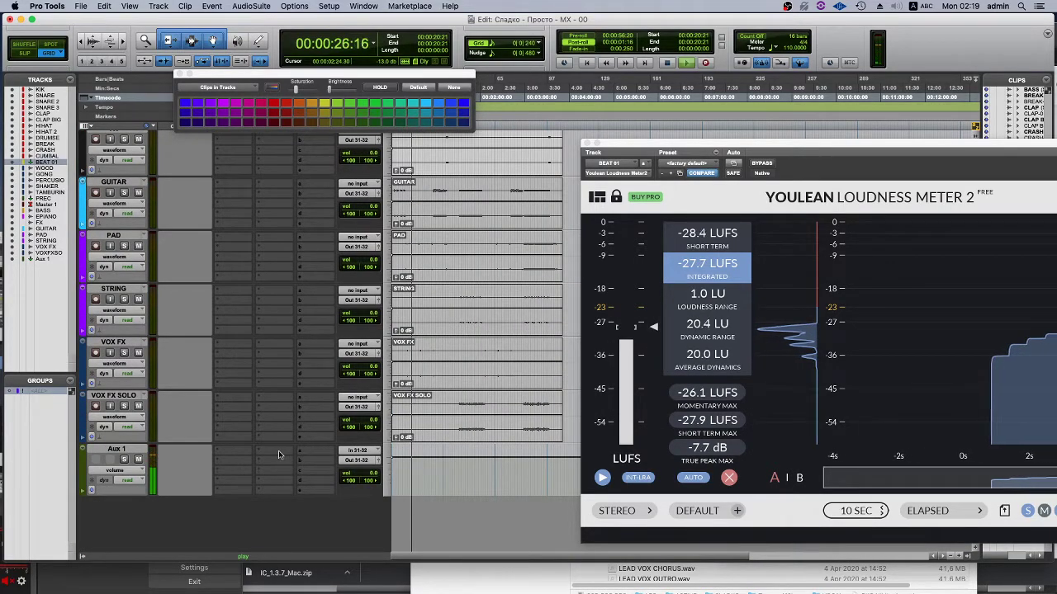
Delete the Master 1 track from the session.
scroll(279, 454, "up", 10)
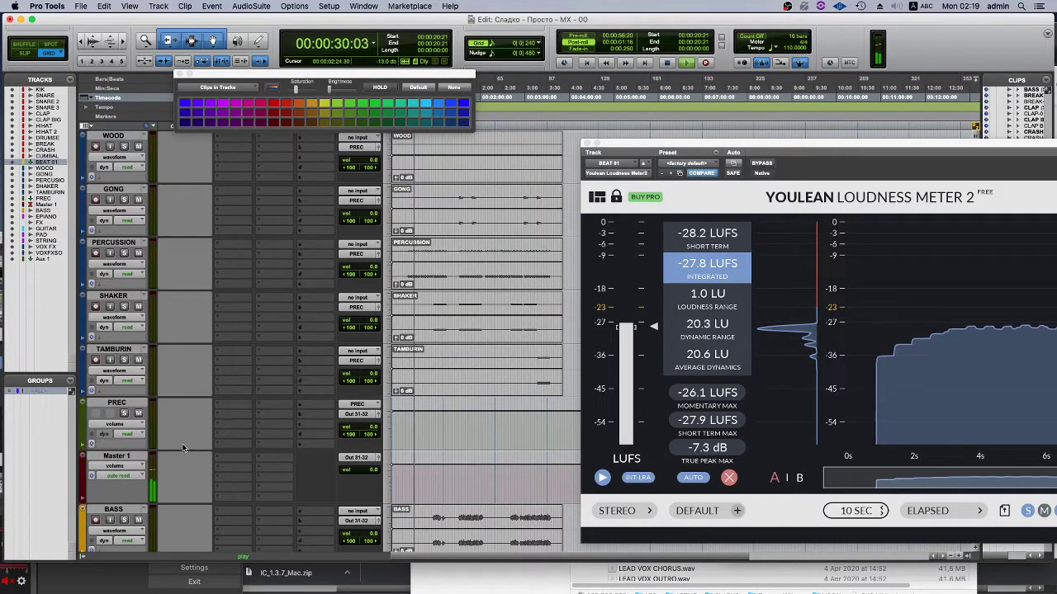
right_click(132, 456)
left_click(149, 572)
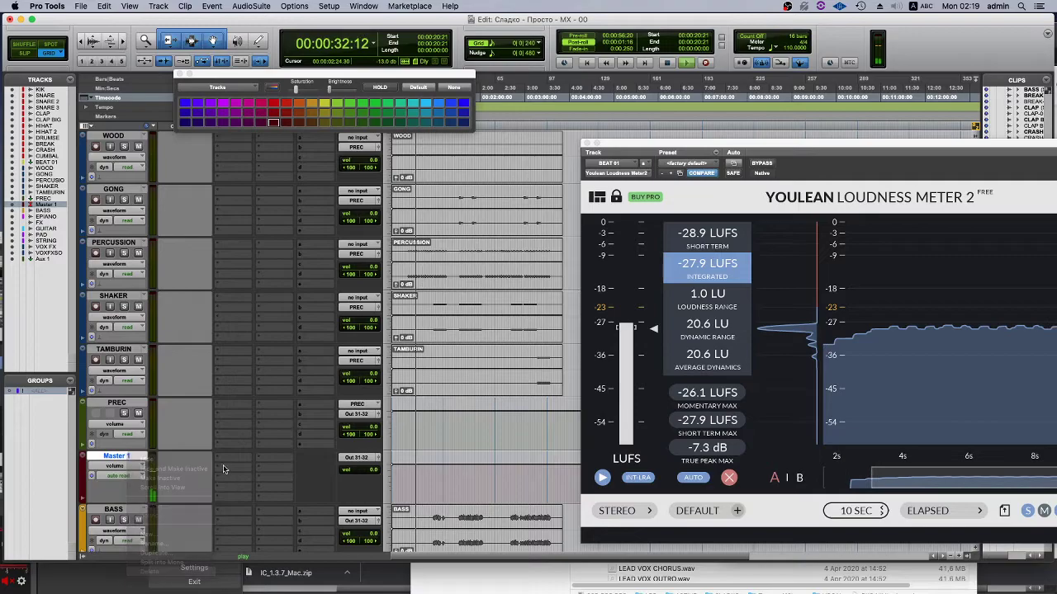
scroll(223, 441, "down", 8)
Select the tracks from WOOD through TAMBURIN.
scroll(223, 448, "up", 10)
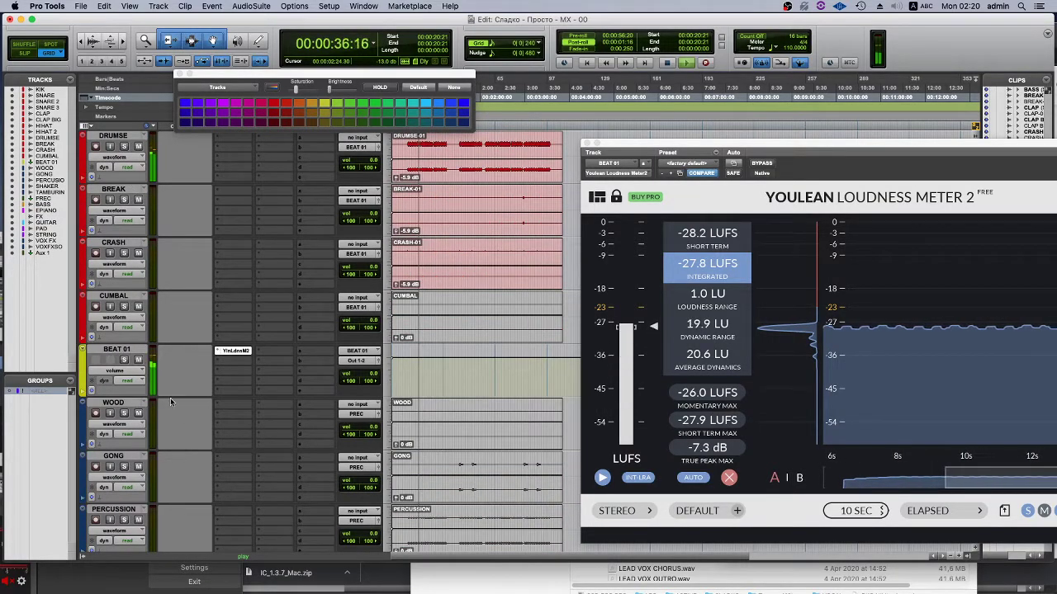
left_click(109, 404)
scroll(185, 389, "down", 2)
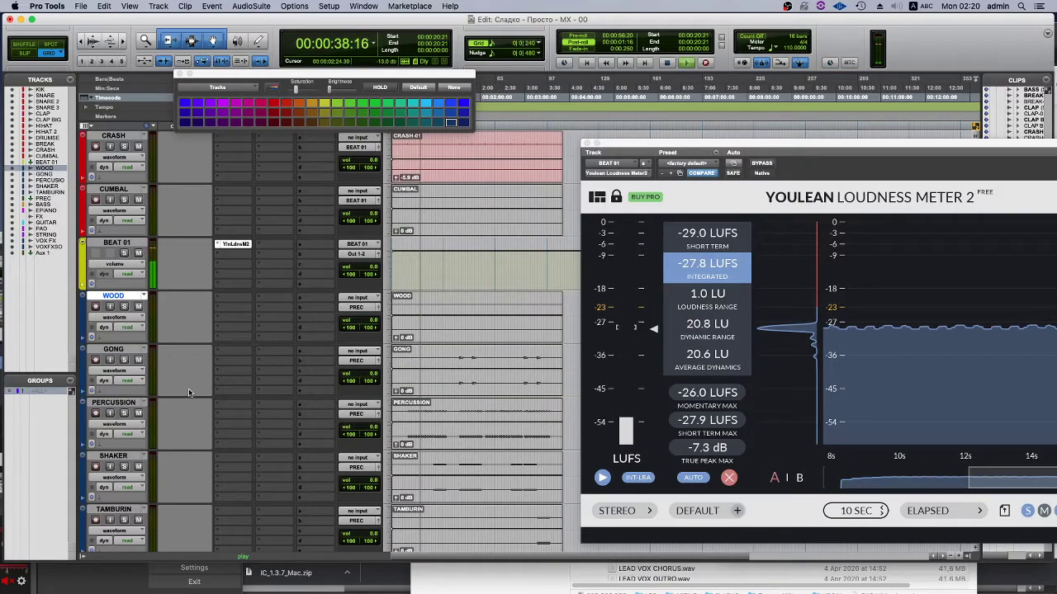
scroll(188, 393, "down", 2)
left_click(119, 403, "shift")
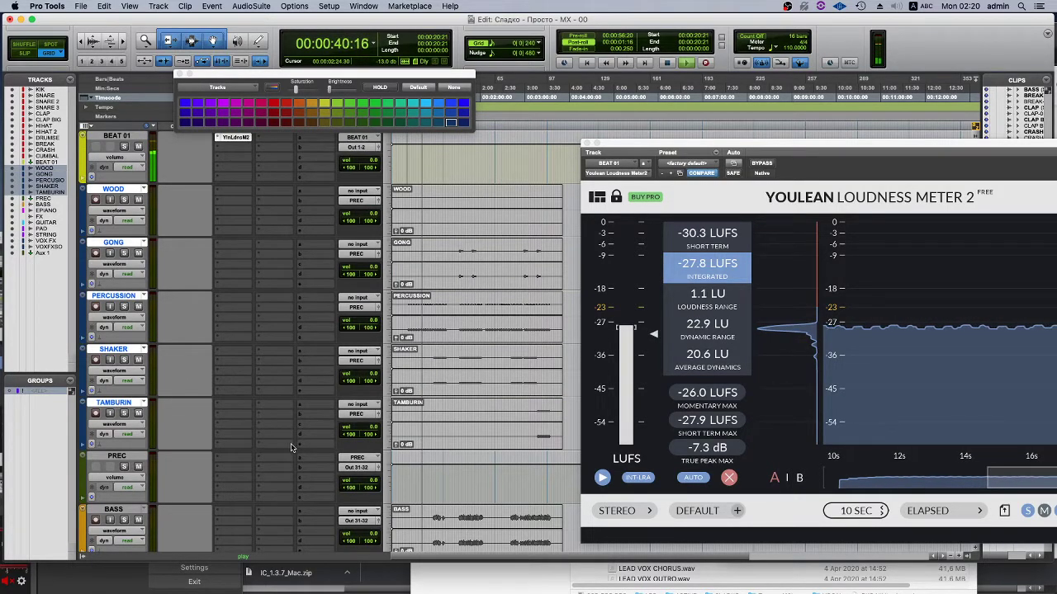
Route PREC's output to Out 1-2 and copy the Youlean Loudness Meter insert from BEAT 01 to PREC.
left_click(351, 470)
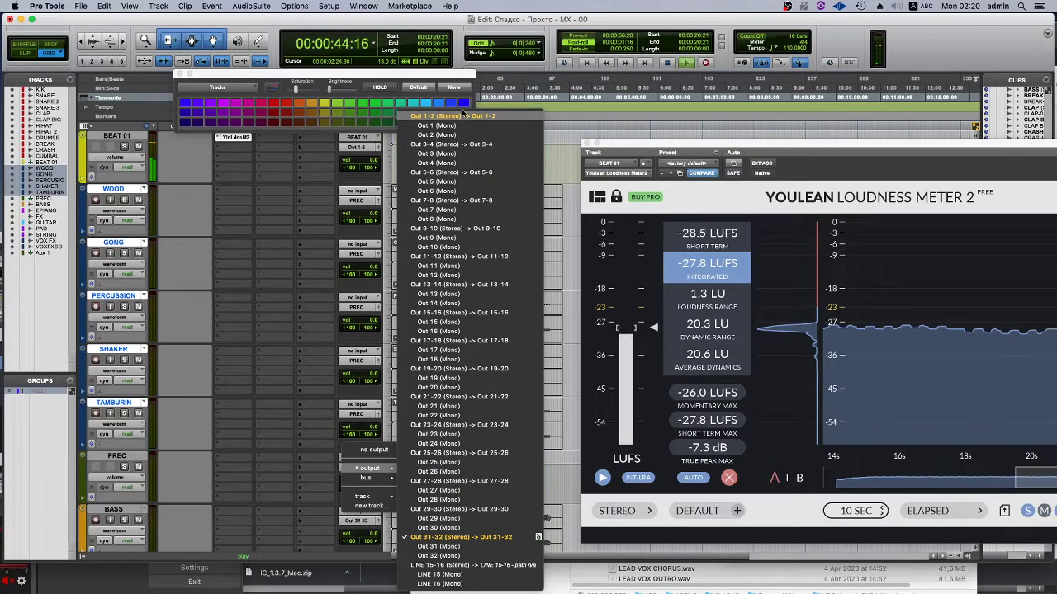
left_click(462, 116)
left_click_drag(236, 141, 231, 458)
left_click(180, 71)
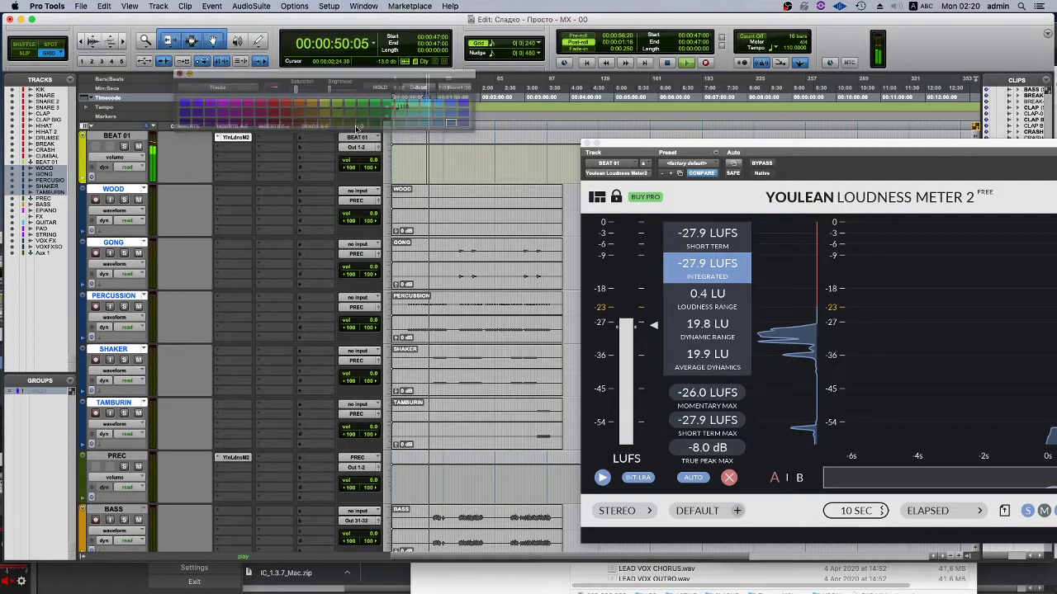
Select the clips on the WOOD through TAMBURIN tracks and color them blue.
key("super+a")
left_click(526, 231)
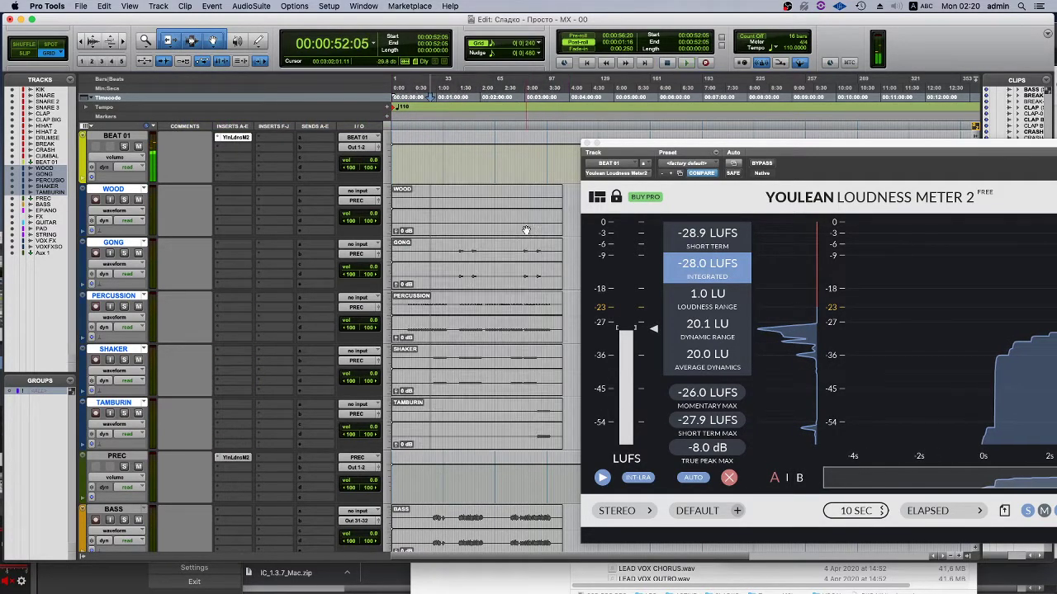
triple_click(501, 226)
left_click_drag(501, 226, 452, 432)
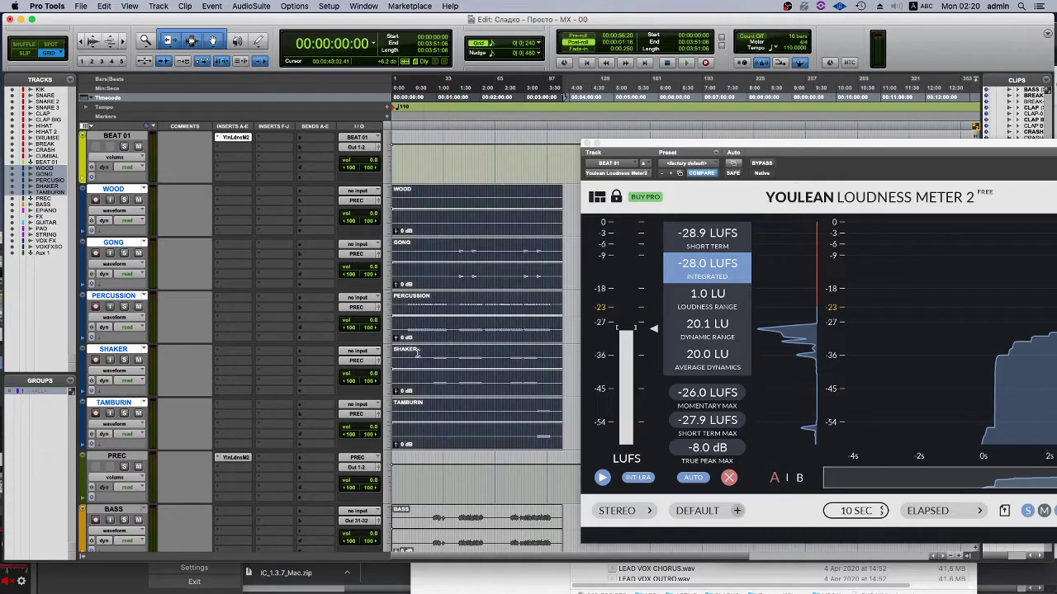
Open the PREC track's loudness meter during playback and check the gong hits from about 1:31.
key("space")
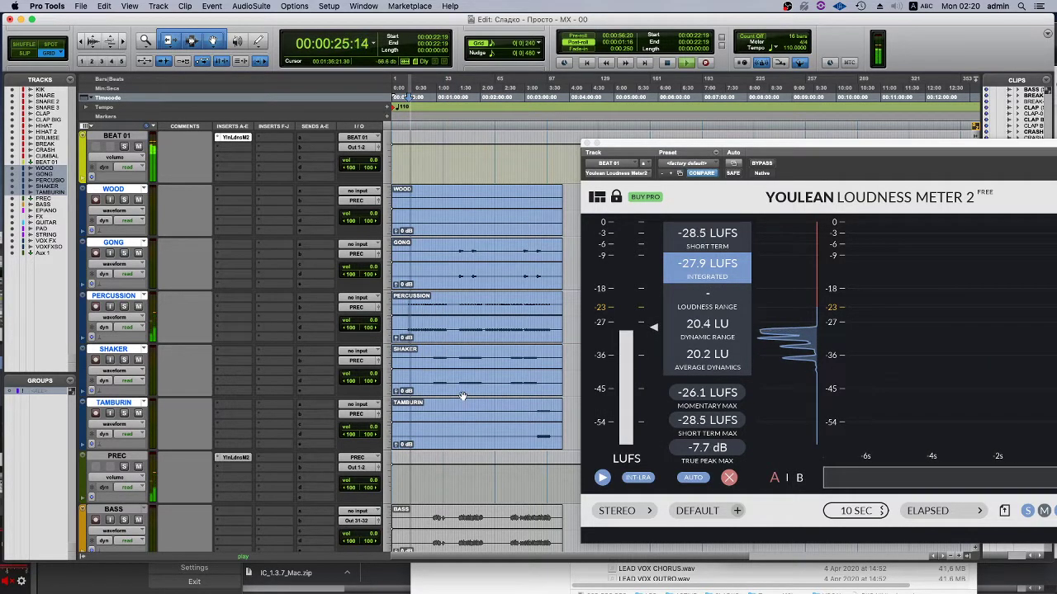
left_click(236, 459)
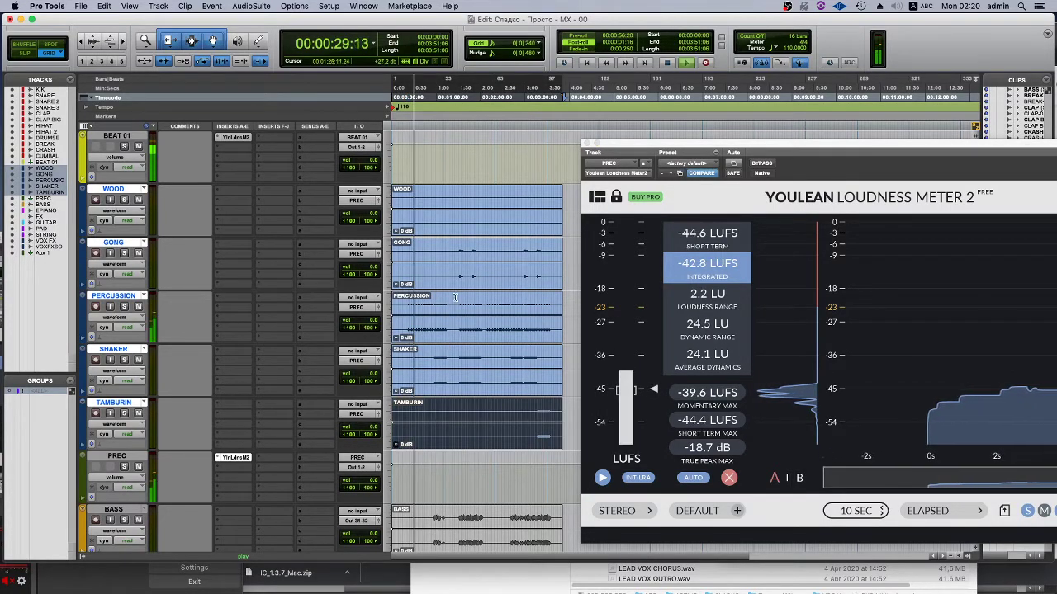
left_click(450, 255)
left_click(460, 283)
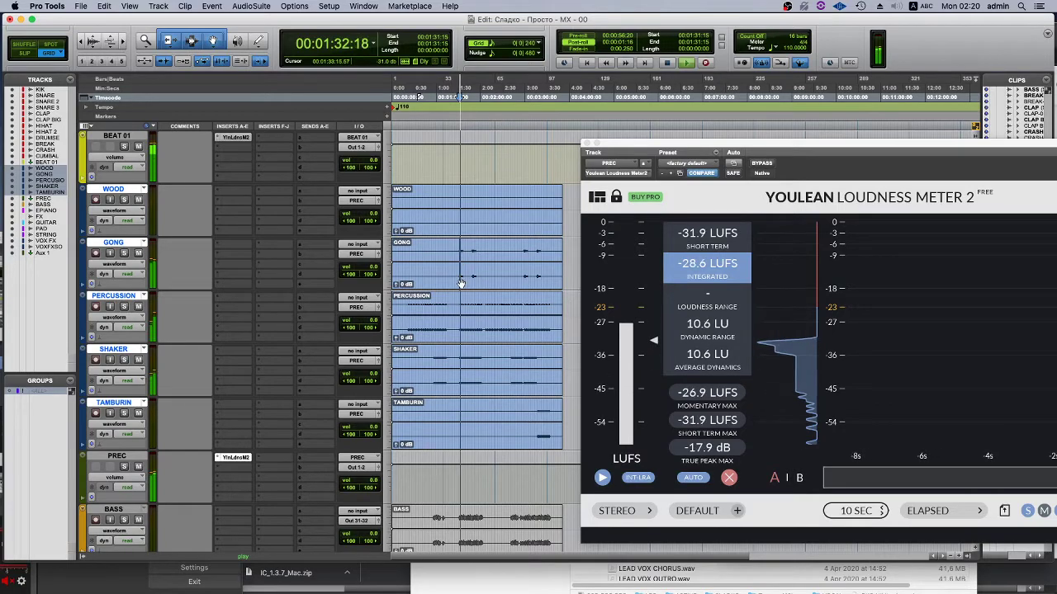
double_click(460, 282)
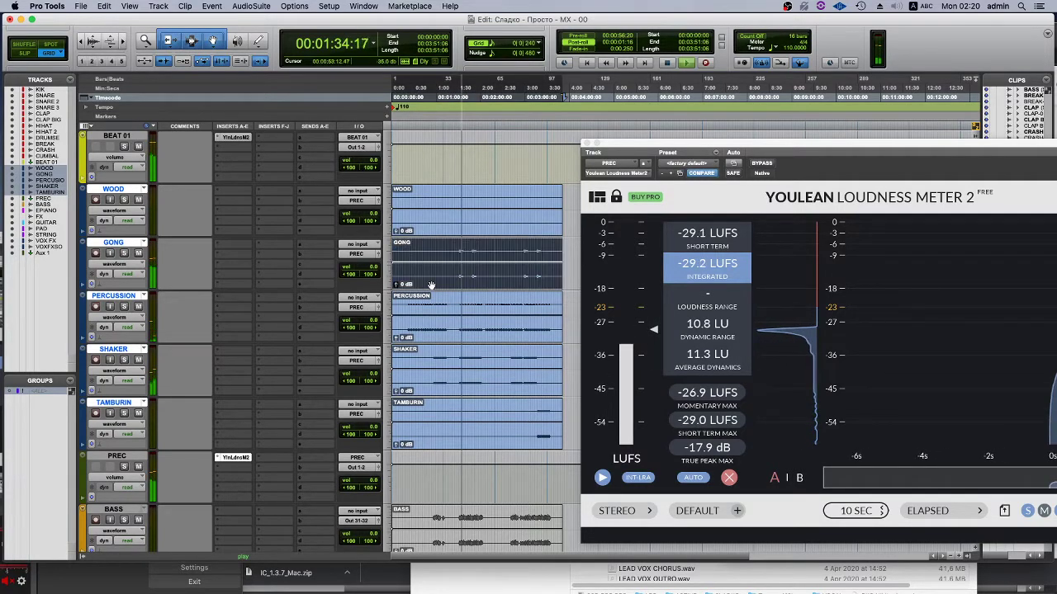
Lower the GONG clip's gain to -8.7 dB while replaying the gong hits from about 1:31.
scroll(252, 334, "up", 2)
left_click(133, 349)
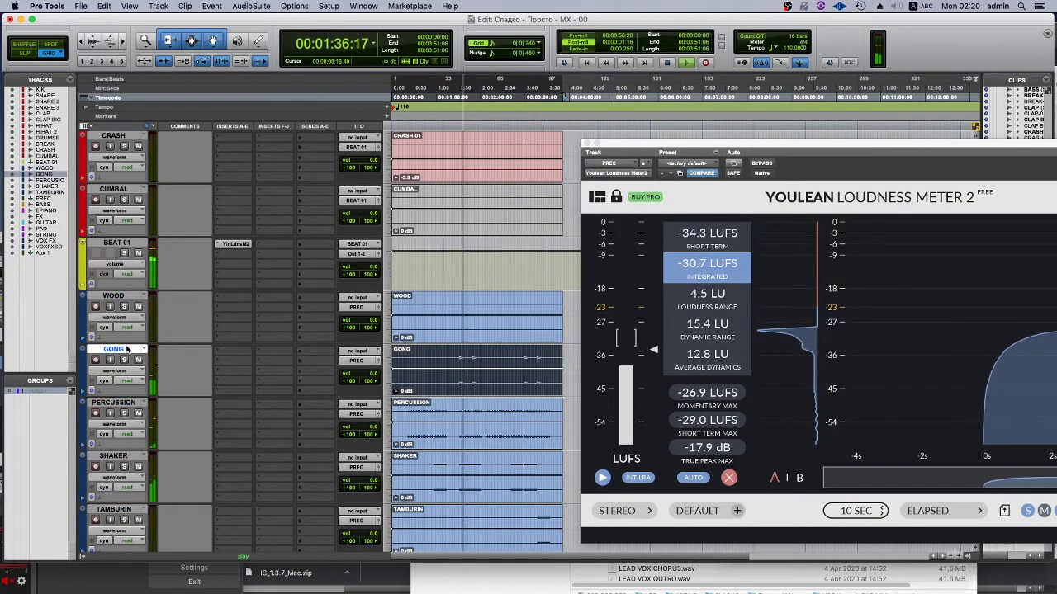
left_click(468, 371)
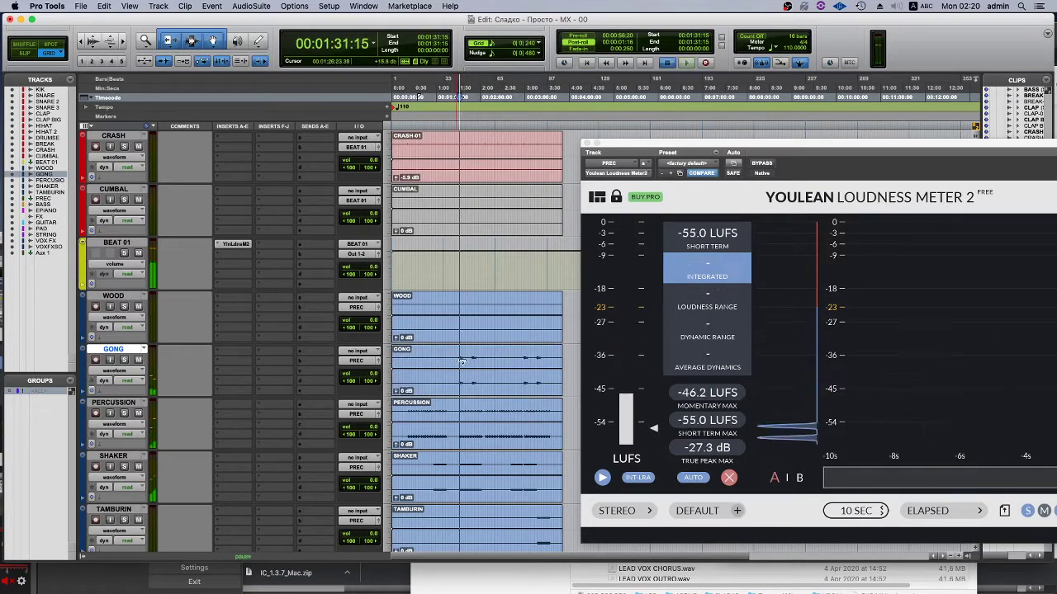
scroll(468, 371, "down", 7)
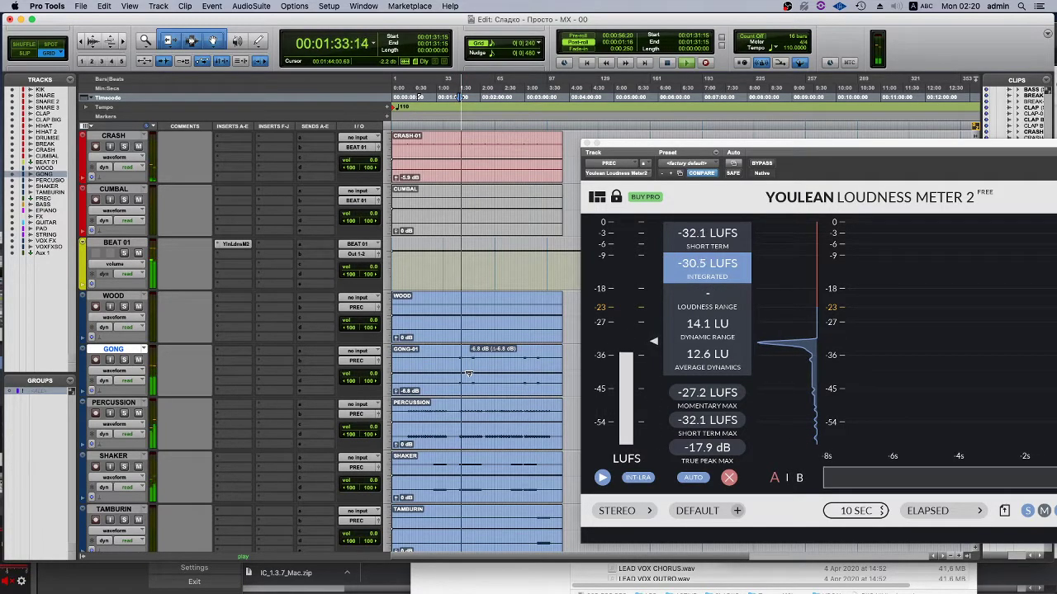
left_click(458, 357)
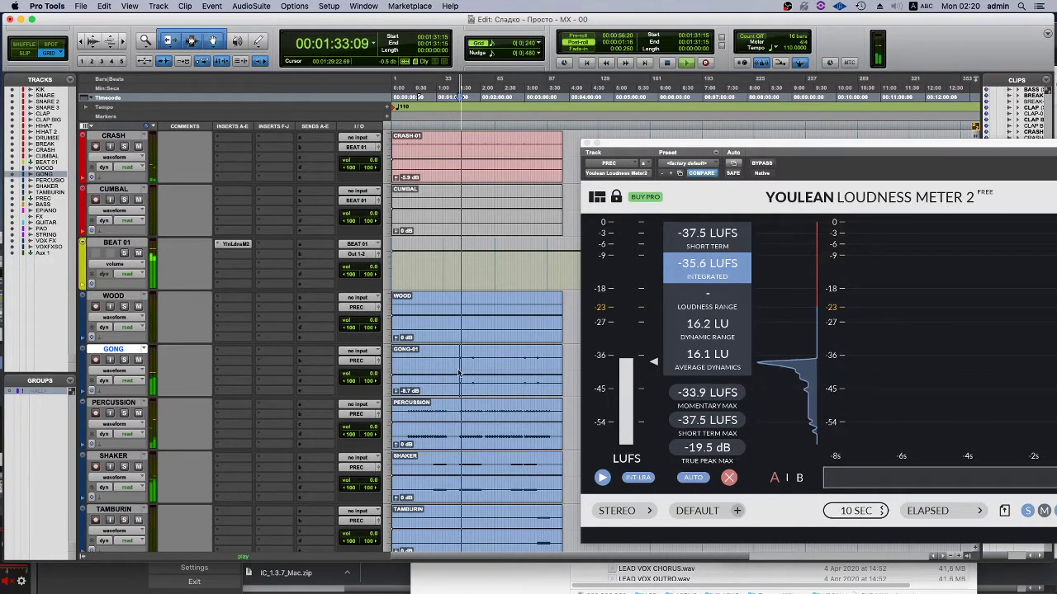
Insert the stereo Waves Abbey Road Studio 3 plug-in on the Aux 1 track and close the head tracker window.
scroll(134, 410, "down", 10)
left_click(219, 449)
mouse_move(265, 472)
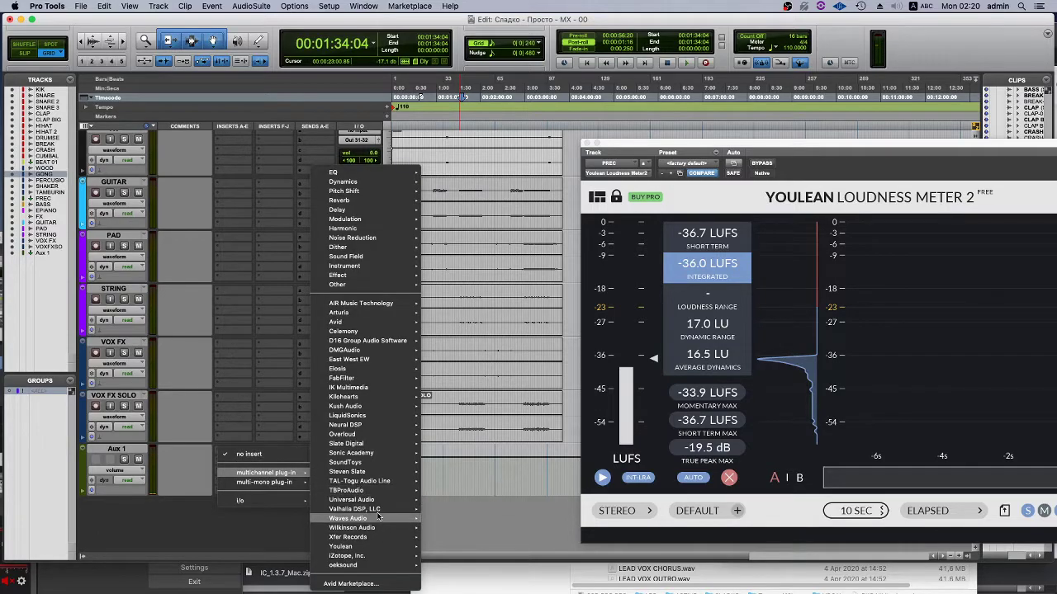
mouse_move(378, 518)
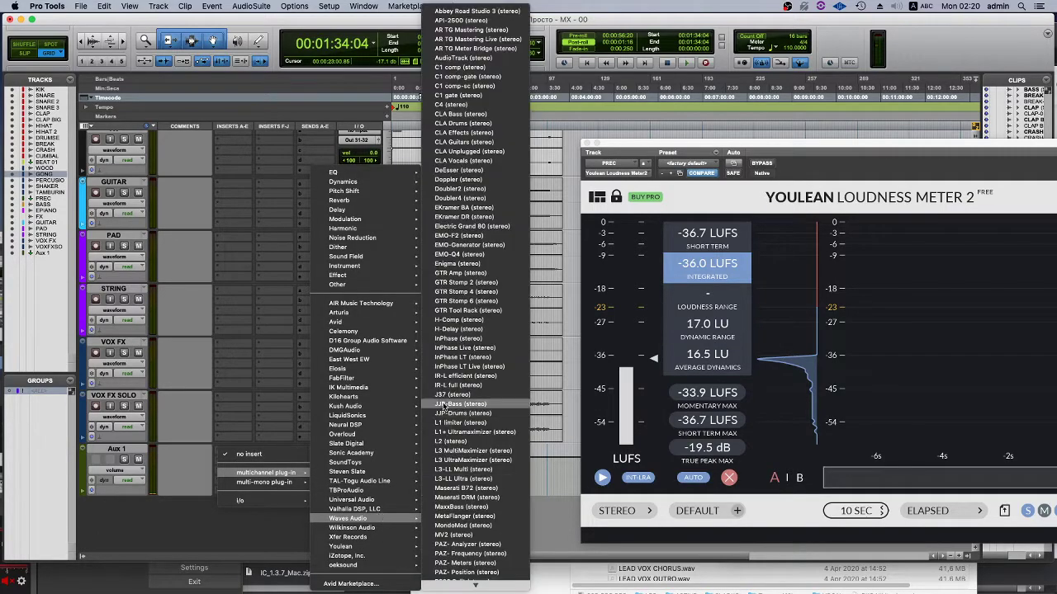
left_click(475, 10)
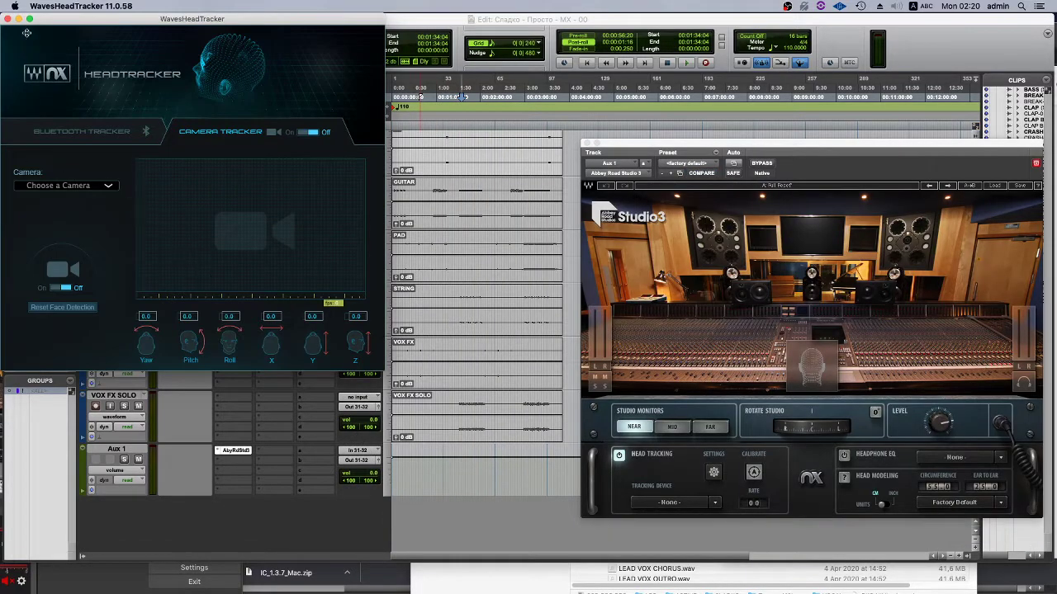
left_click(7, 19)
left_click(168, 198)
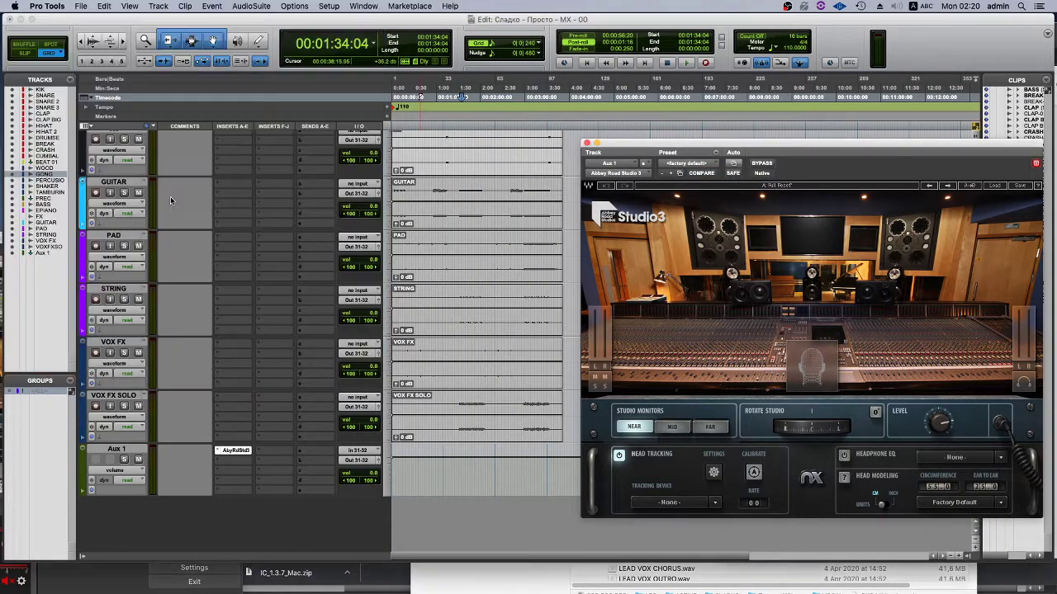
Switch the Abbey Road Studio 3 monitors to FAR during playback and move the plug-in to Aux 1's last insert slot.
key("space")
left_click(700, 427)
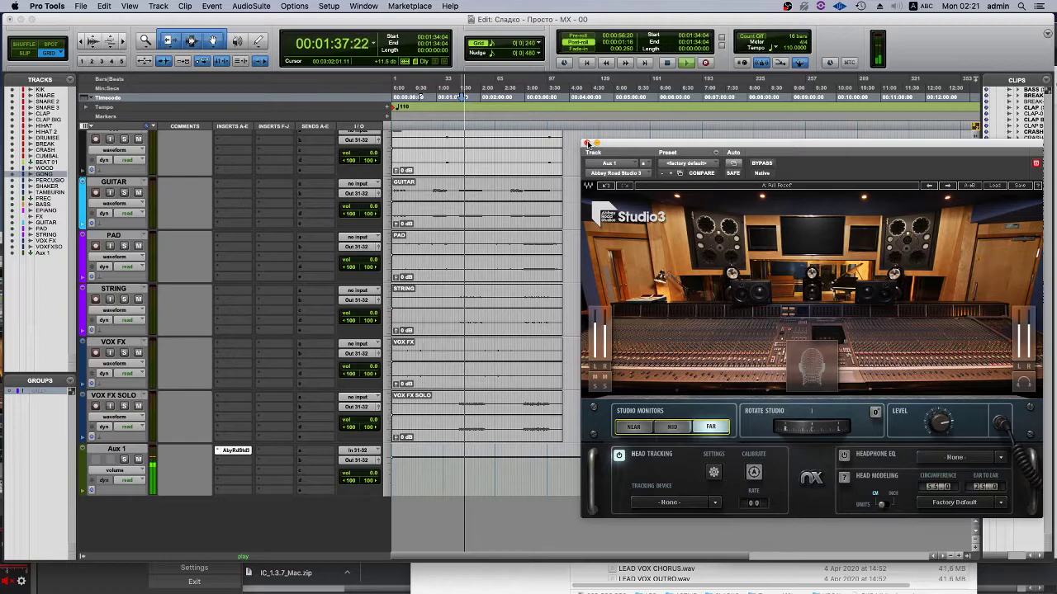
left_click(586, 143)
left_click(274, 490)
left_click(10, 19)
left_click(183, 196)
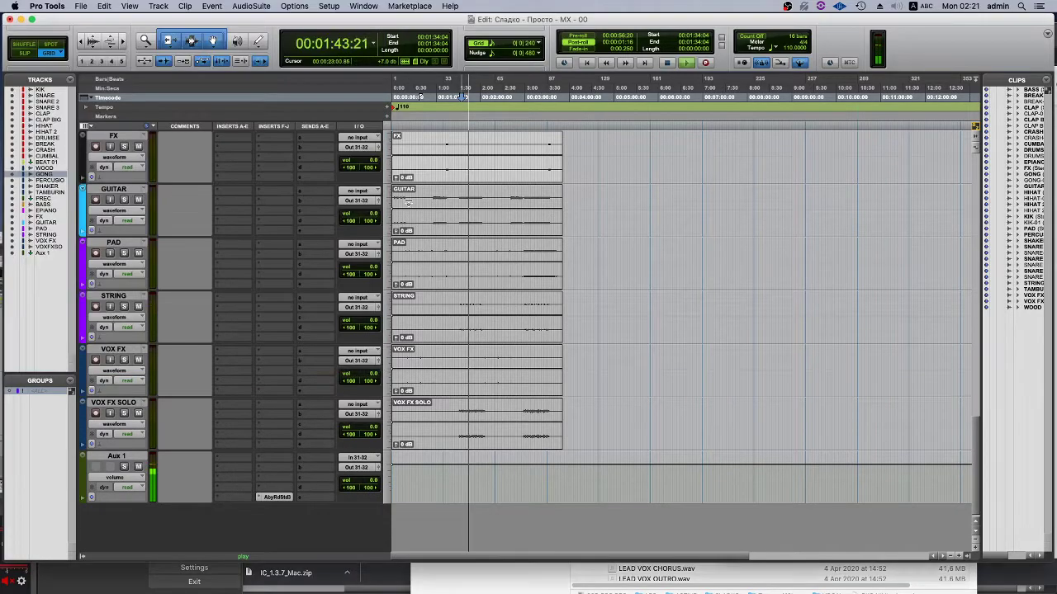
Place the playback position at about 0:24 on the PERCUSSION track, stop playback and reopen Aux 1's Abbey Road Studio 3.
scroll(408, 202, "up", 15)
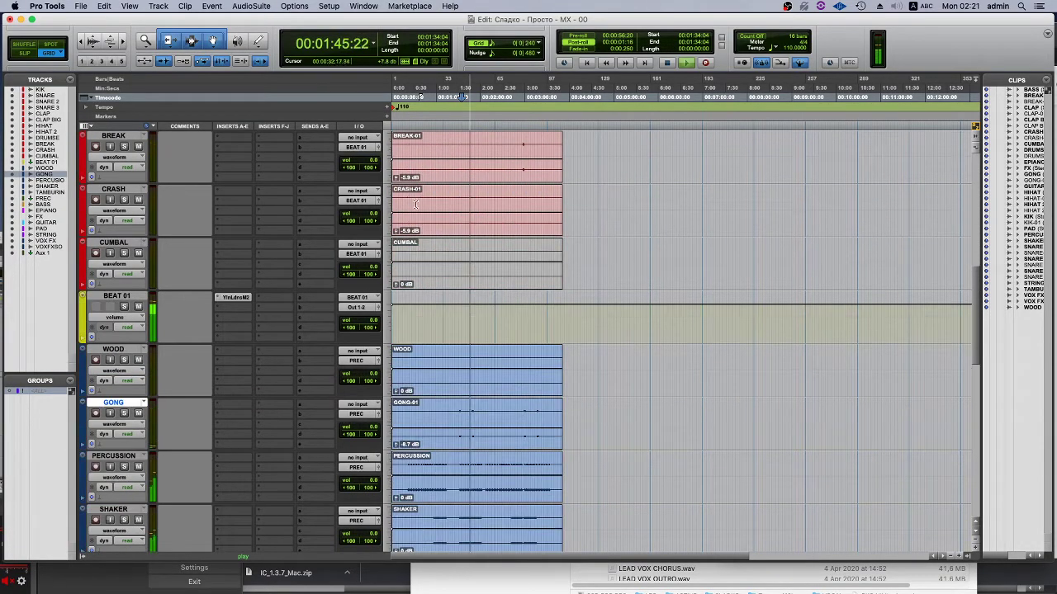
scroll(415, 203, "down", 5)
left_click(410, 303)
key("space")
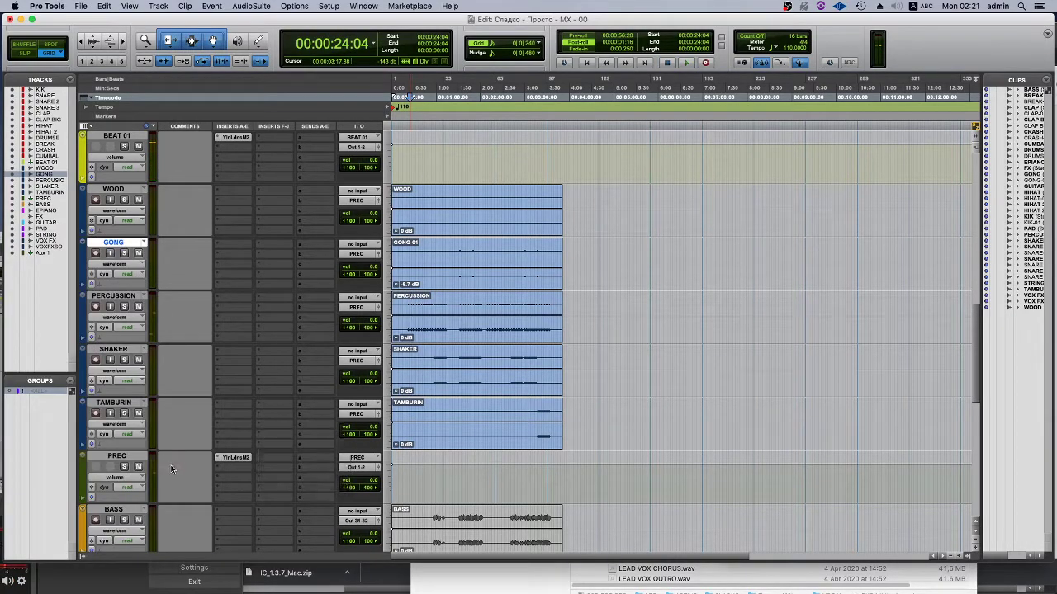
scroll(235, 448, "down", 10)
left_click(266, 490)
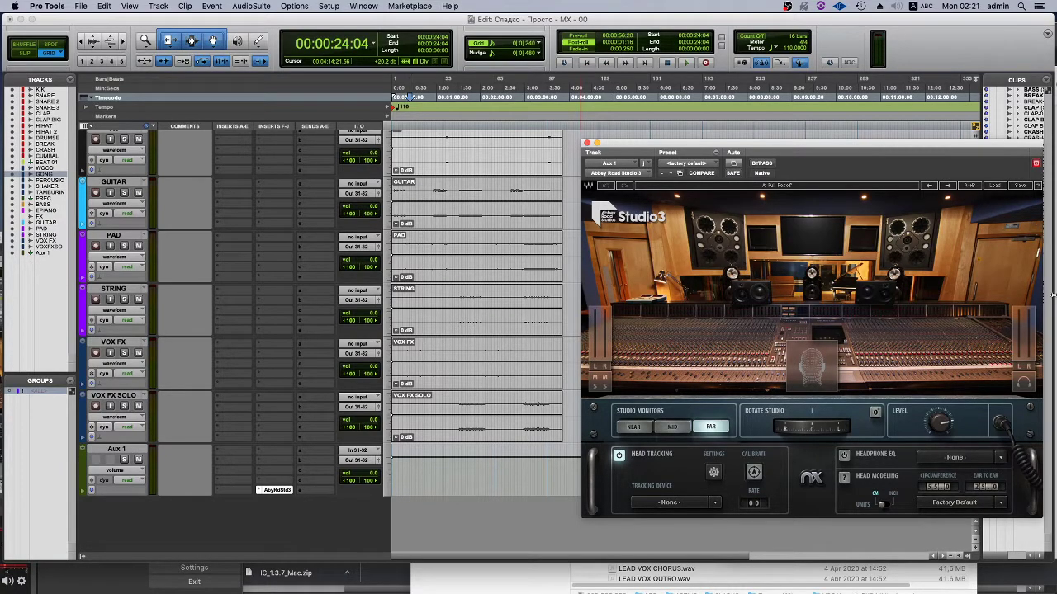
Step repeatedly through the NEAR, MID and FAR studio monitor settings in Abbey Road Studio 3, finishing on FAR.
left_click(672, 427)
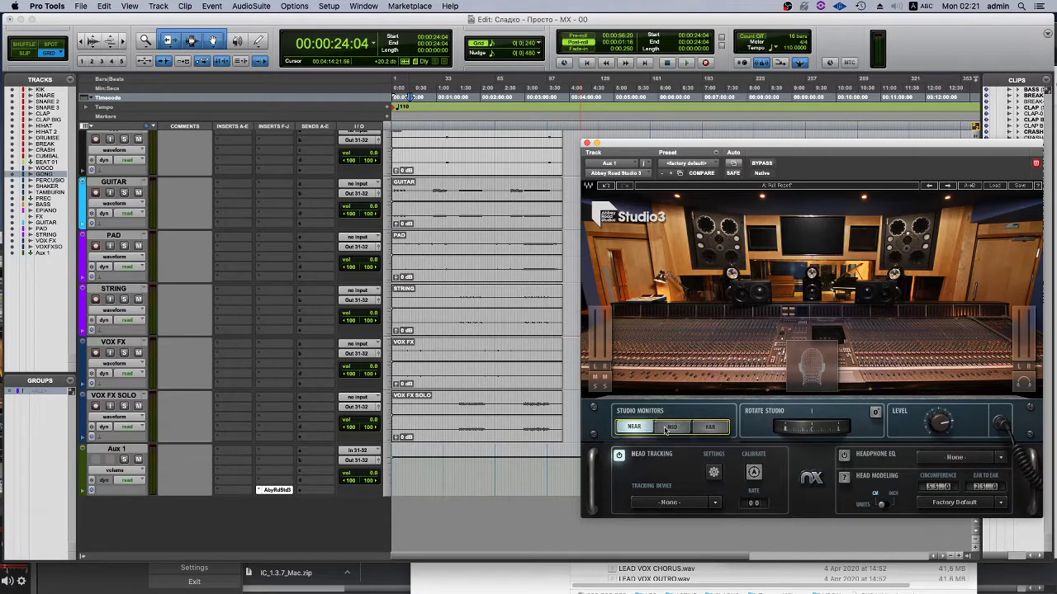
left_click(707, 428)
left_click(677, 428)
left_click(648, 428)
left_click(677, 428)
left_click(707, 428)
left_click(677, 427)
left_click(649, 429)
left_click(673, 428)
left_click(710, 427)
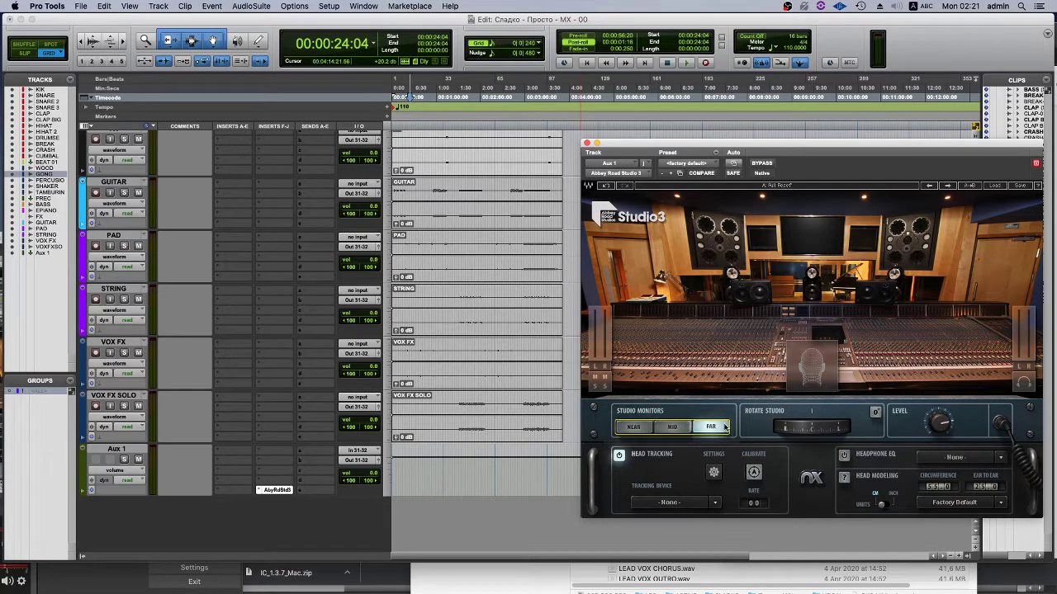
left_click(684, 428)
left_click(636, 427)
left_click(672, 428)
left_click(726, 426)
left_click(682, 429)
left_click(649, 428)
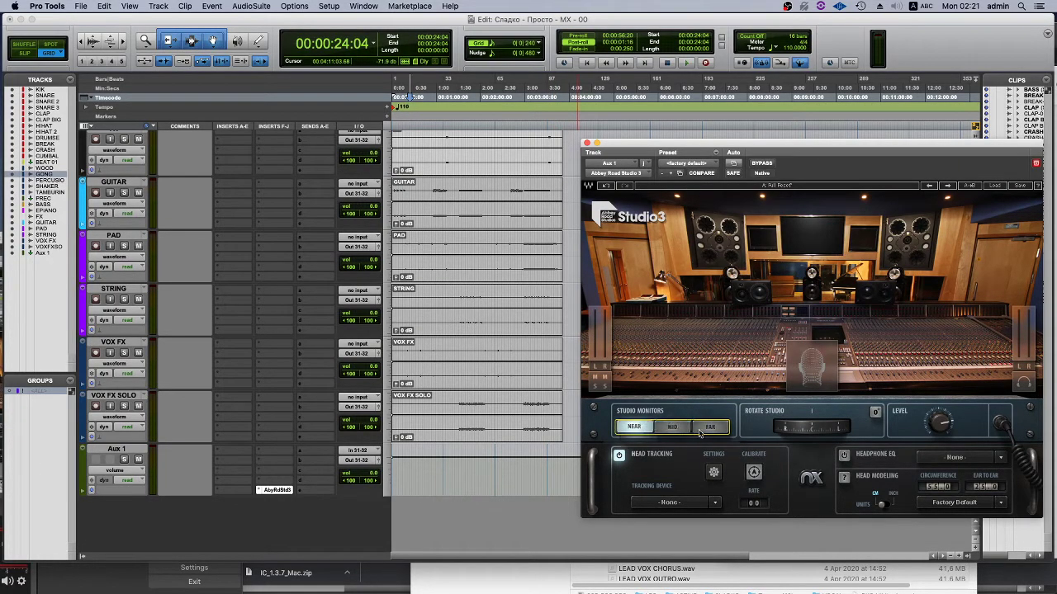
left_click(714, 435)
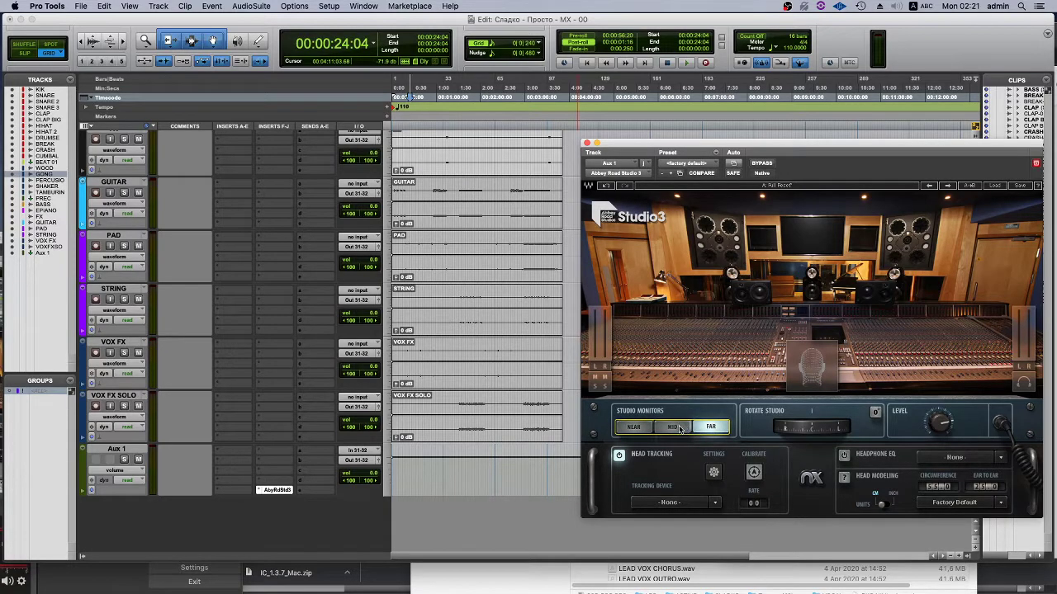
left_click(680, 429)
left_click(634, 427)
left_click(719, 425)
Start session playback from about 0:49 and close the Abbey Road Studio 3 window.
mouse_move(95, 589)
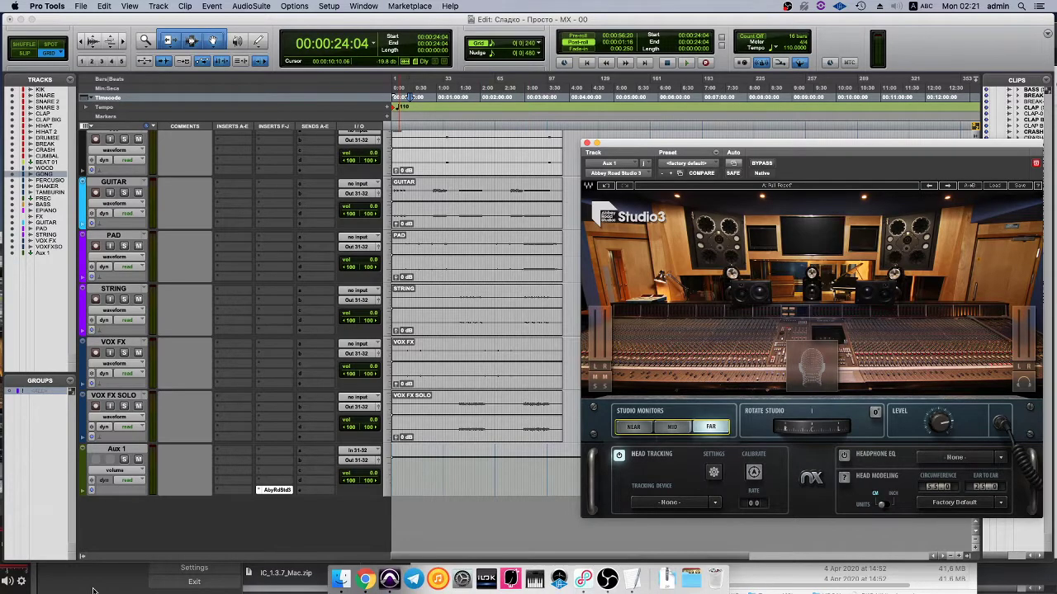
scroll(428, 389, "up", 2)
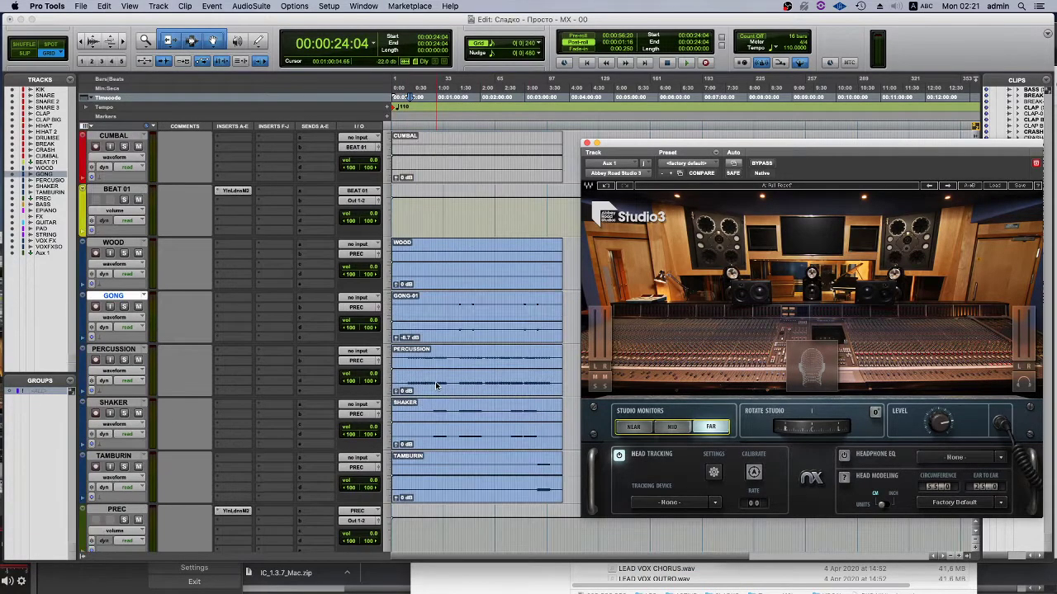
left_click(70, 577)
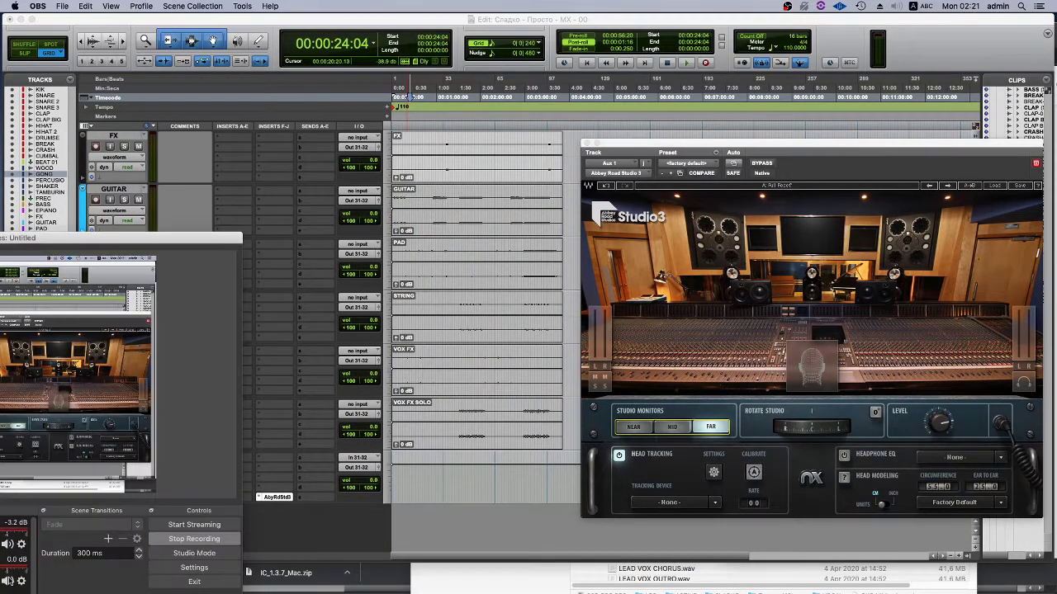
left_click(429, 138)
key("space")
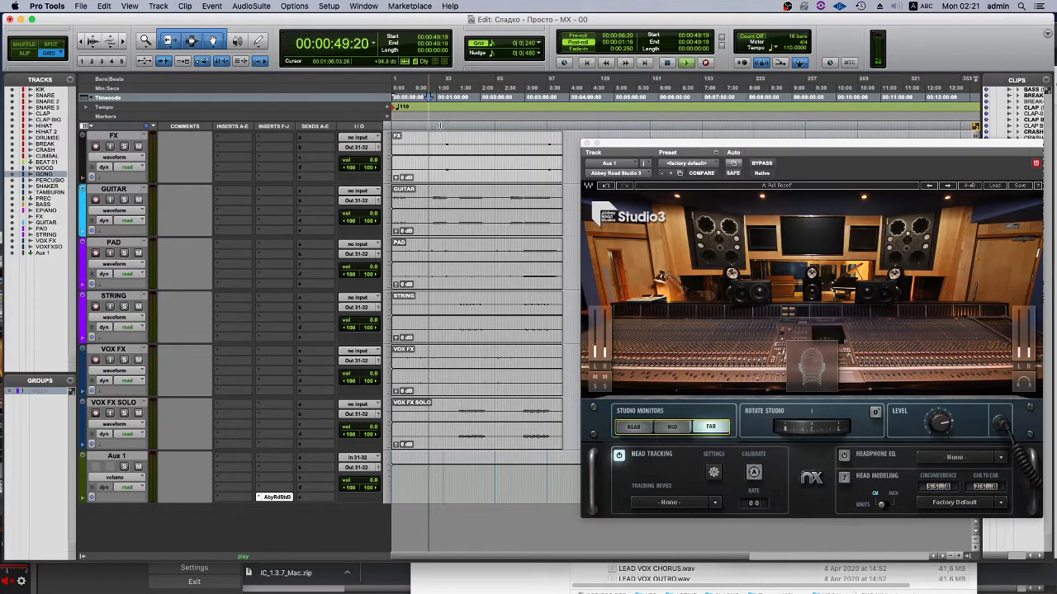
left_click(587, 144)
Select the PREC and BEAT 01 tracks together and color them yellow.
scroll(490, 317, "up", 12)
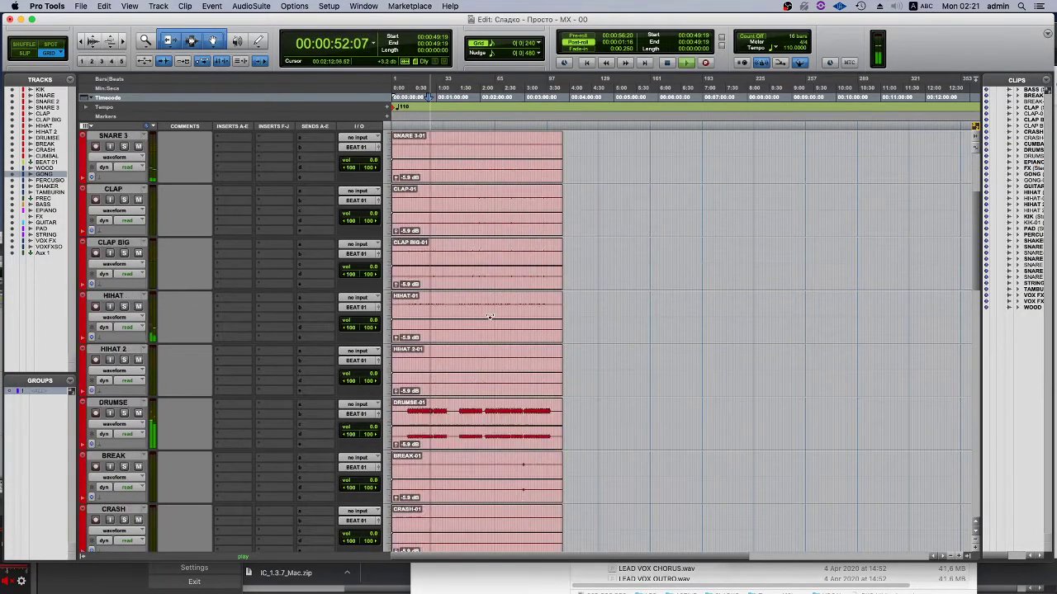
scroll(491, 317, "down", 2)
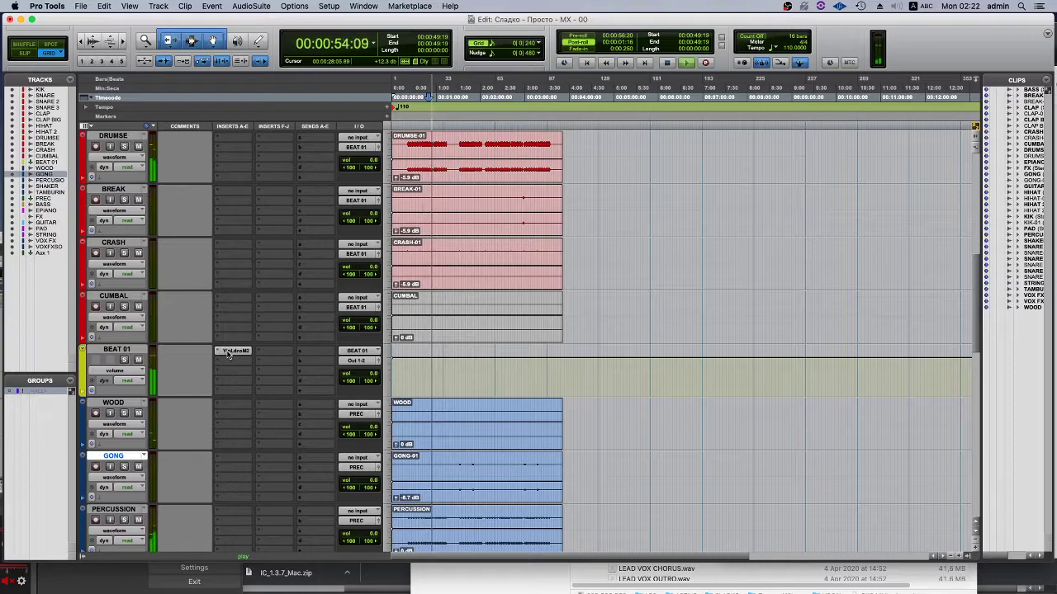
scroll(228, 355, "down", 8)
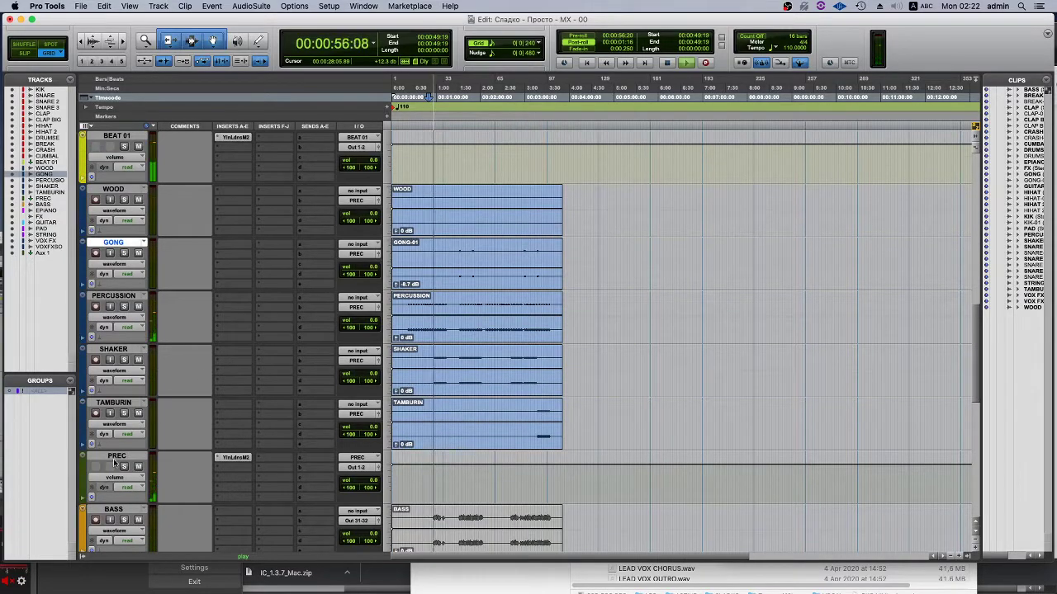
left_click(122, 454)
scroll(165, 355, "up", 6)
left_click(100, 298)
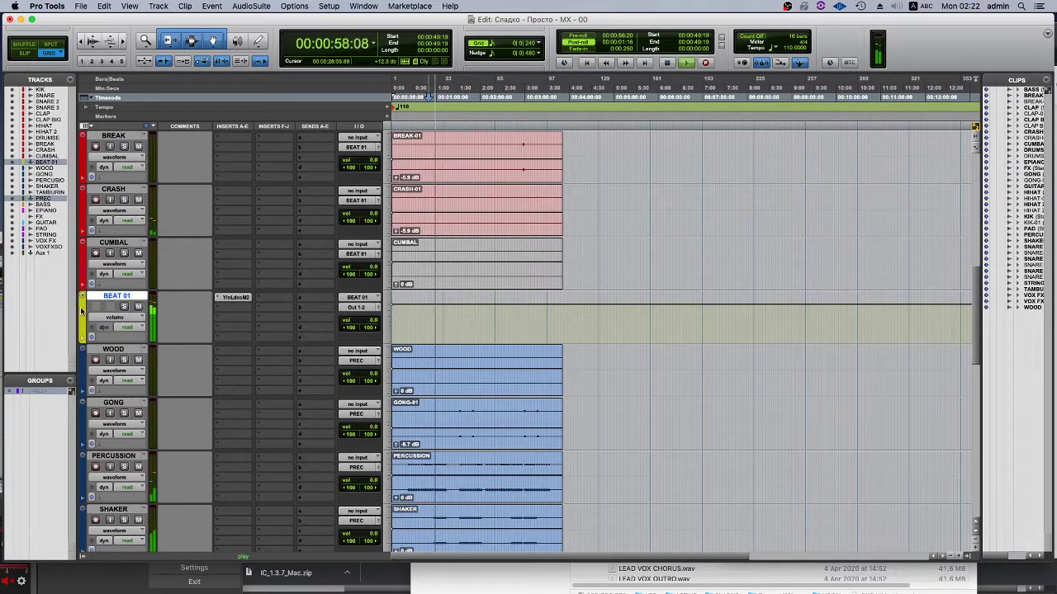
double_click(81, 310)
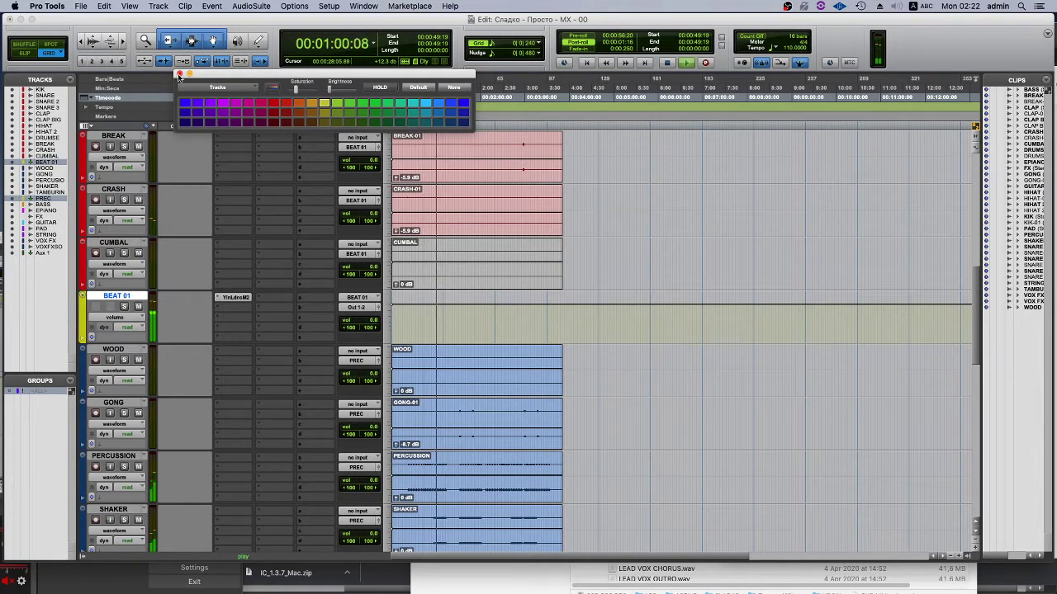
left_click(179, 75)
Select the WOOD through TAMBURIN tracks and color them orange.
scroll(116, 204, "down", 4)
left_click(119, 243)
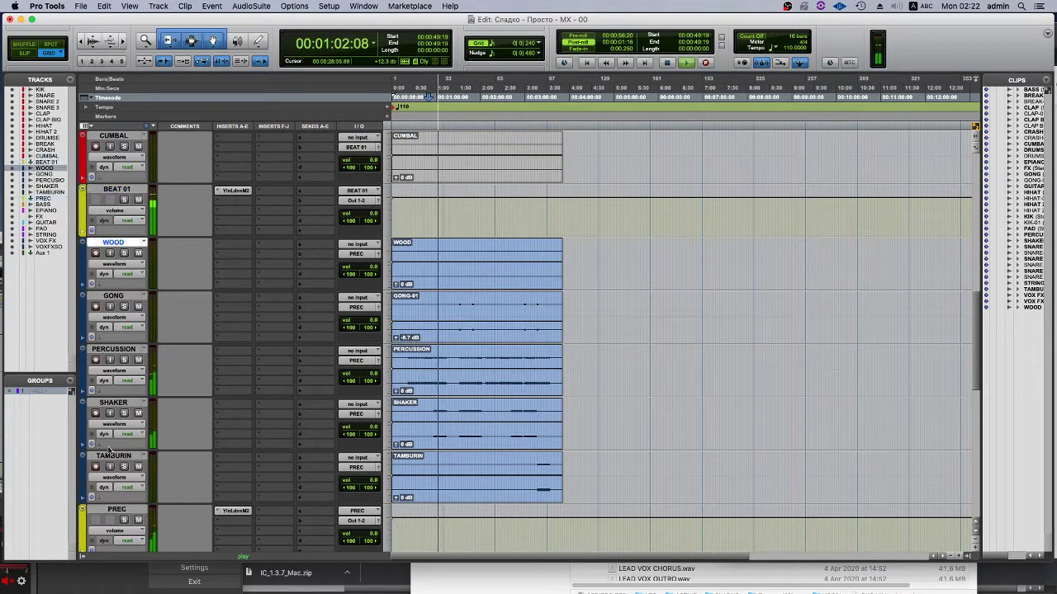
left_click(113, 456, "shift")
double_click(82, 422)
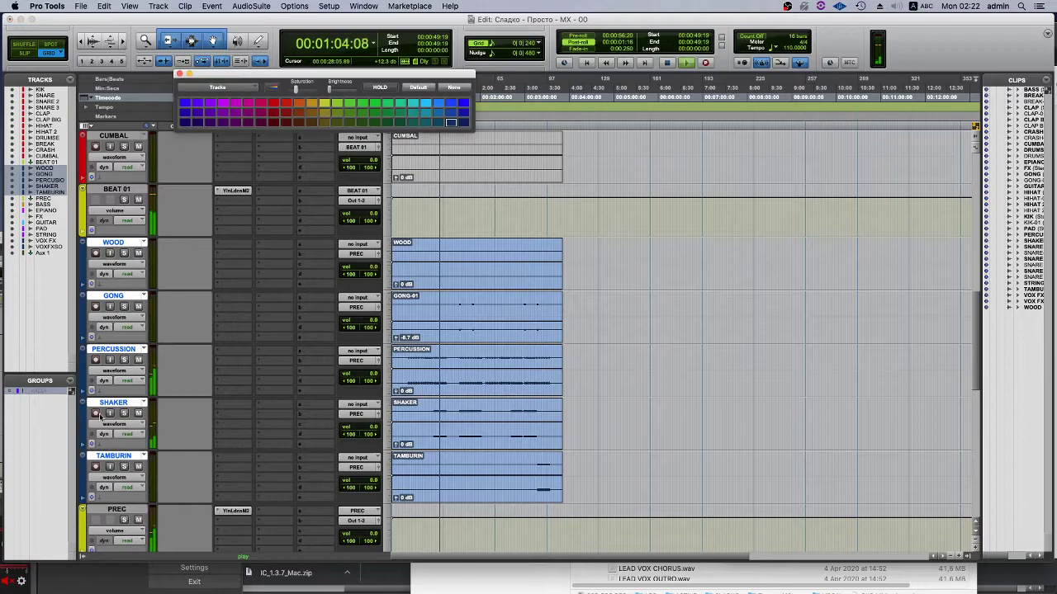
left_click(299, 102)
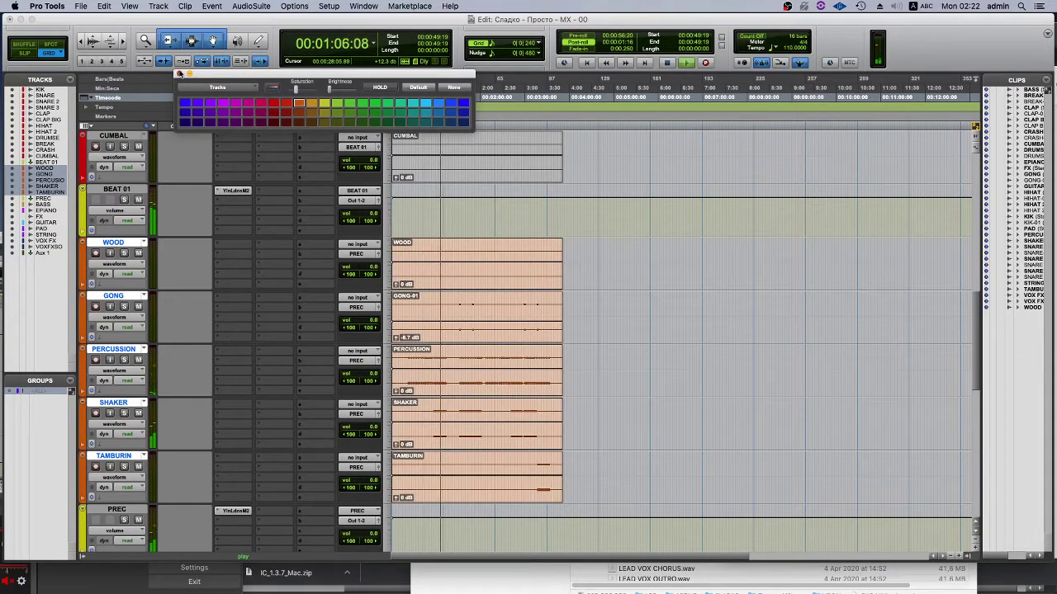
left_click(179, 73)
Route the BASS track's output to Out 3-4 and play the bass part from about 0:56.
scroll(259, 312, "down", 5)
left_click(113, 349)
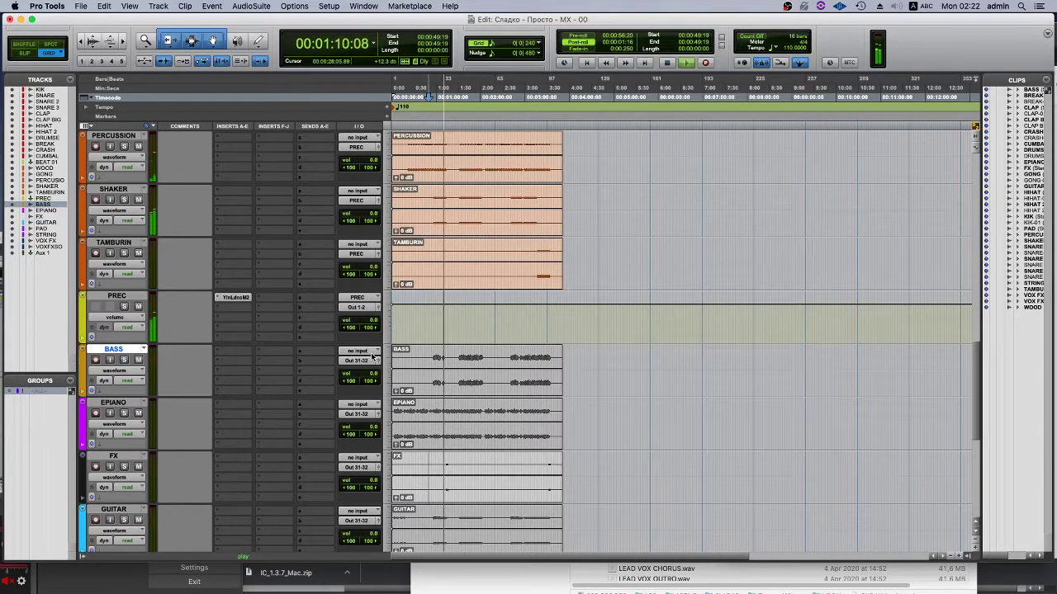
left_click(438, 381)
left_click(437, 385)
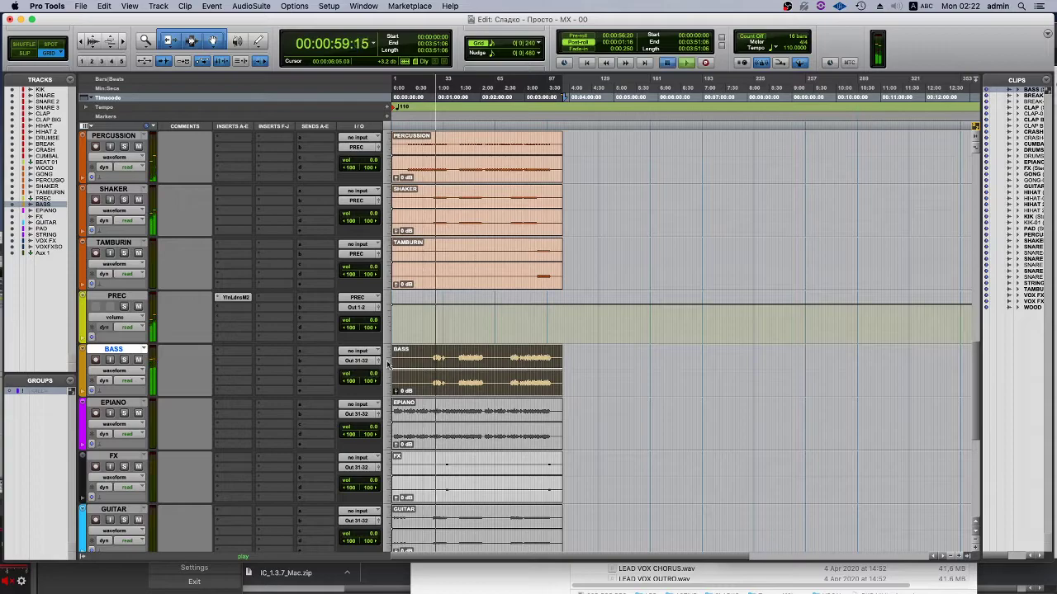
left_click(363, 360)
mouse_move(369, 361)
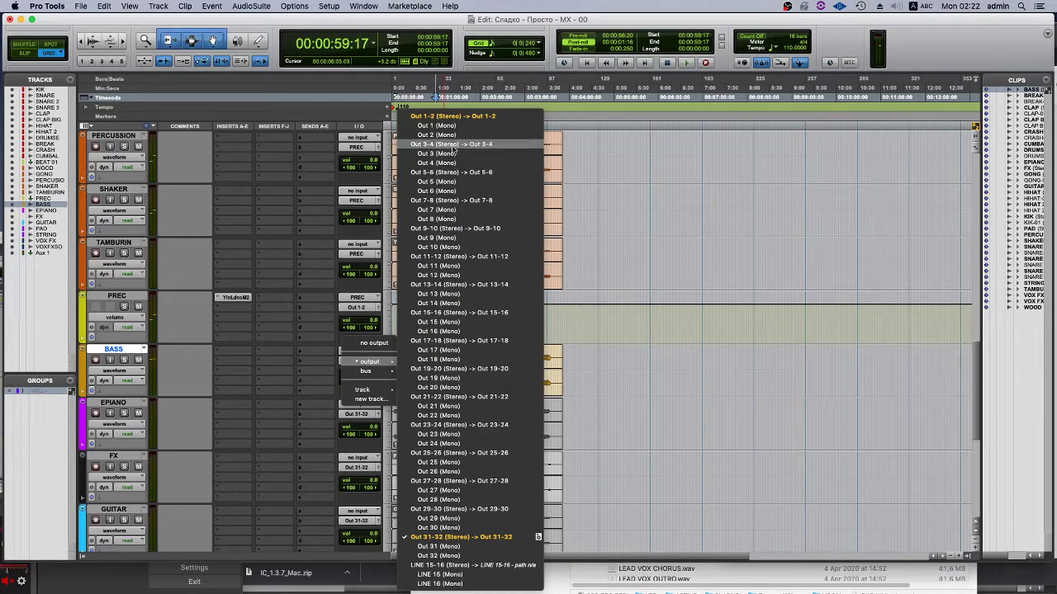
left_click(396, 303)
key("space")
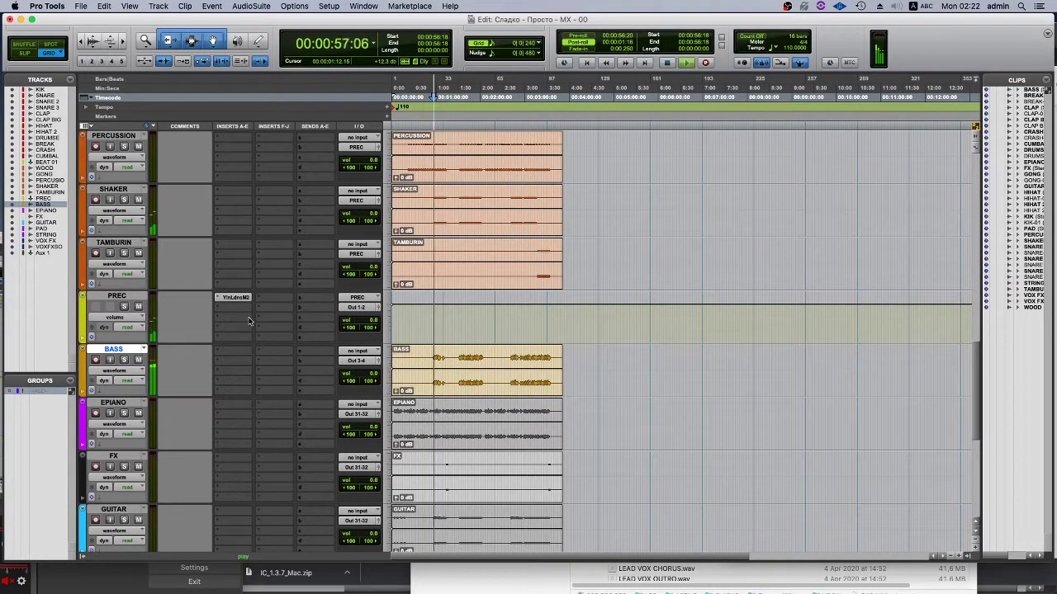
Move the Youlean Loudness Meter insert from PREC to the BASS track.
scroll(245, 352, "up", 7)
left_click(219, 358)
key("Escape")
scroll(308, 357, "down", 3)
Lower the BASS clip's gain to about -7 dB while replaying the bass part from about 0:56.
scroll(307, 353, "down", 3)
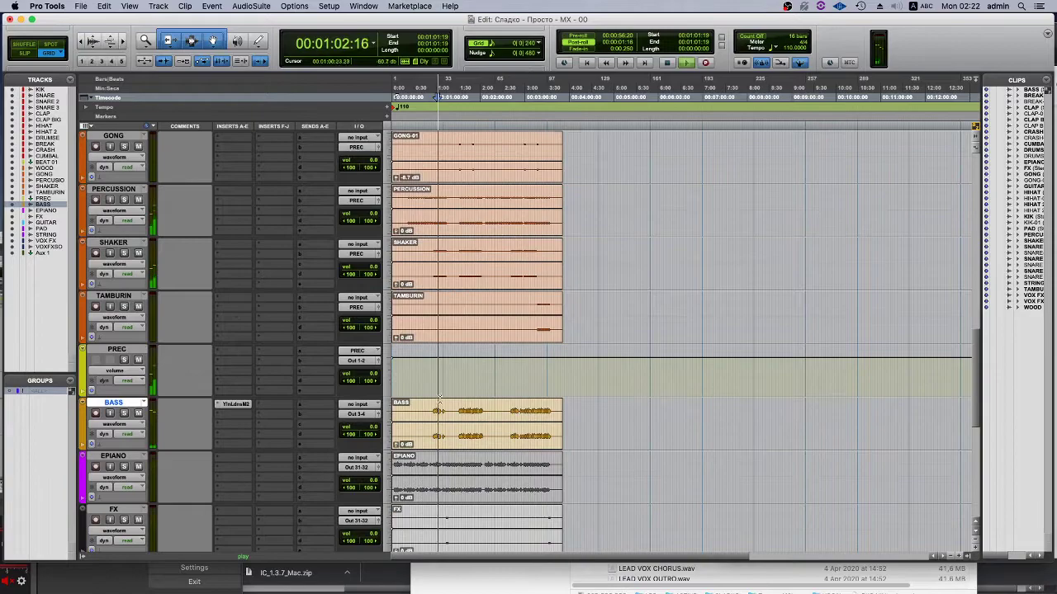
left_click(429, 419)
left_click_drag(428, 430, 424, 465)
left_click_drag(440, 423, 441, 435)
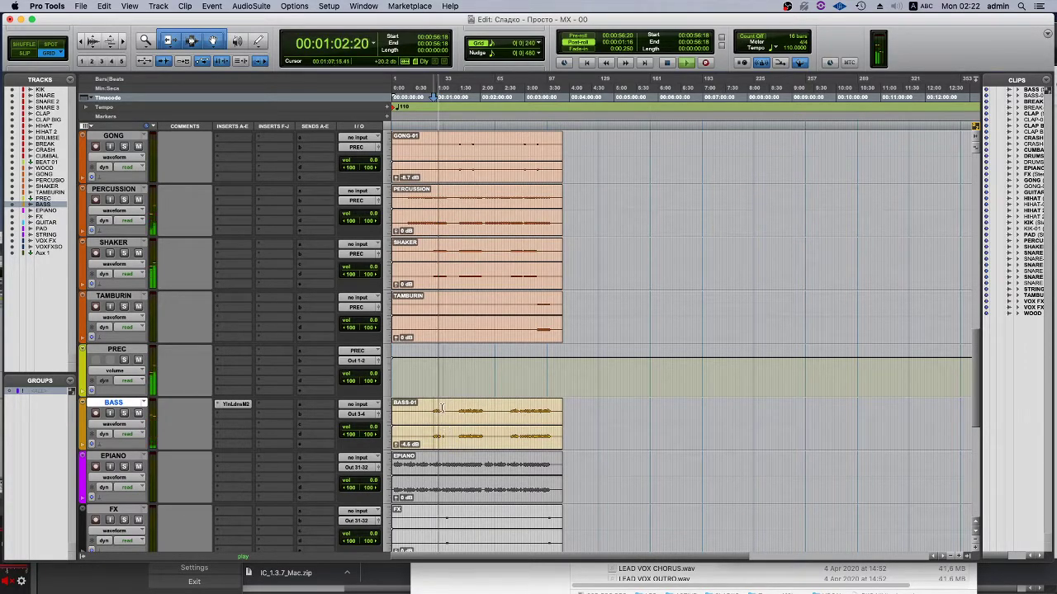
scroll(445, 369, "down", 2)
left_click_drag(445, 369, 446, 369)
Find where the EPIANO part begins and place the playback position at about 0:04.
left_click(429, 446)
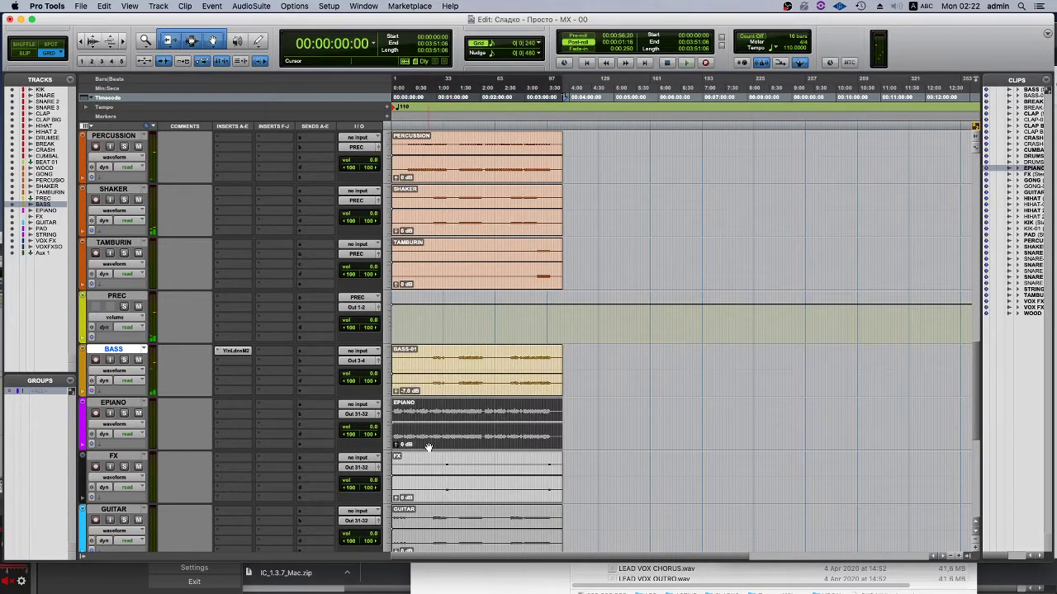
key("space")
key("super+bracketright")
key("super+bracketright")
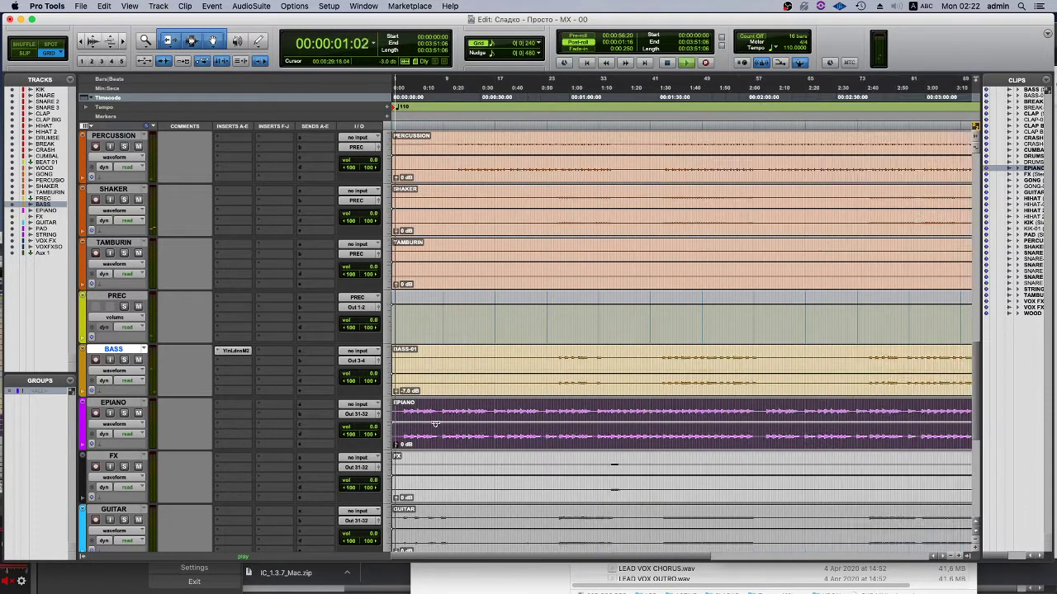
left_click(403, 97)
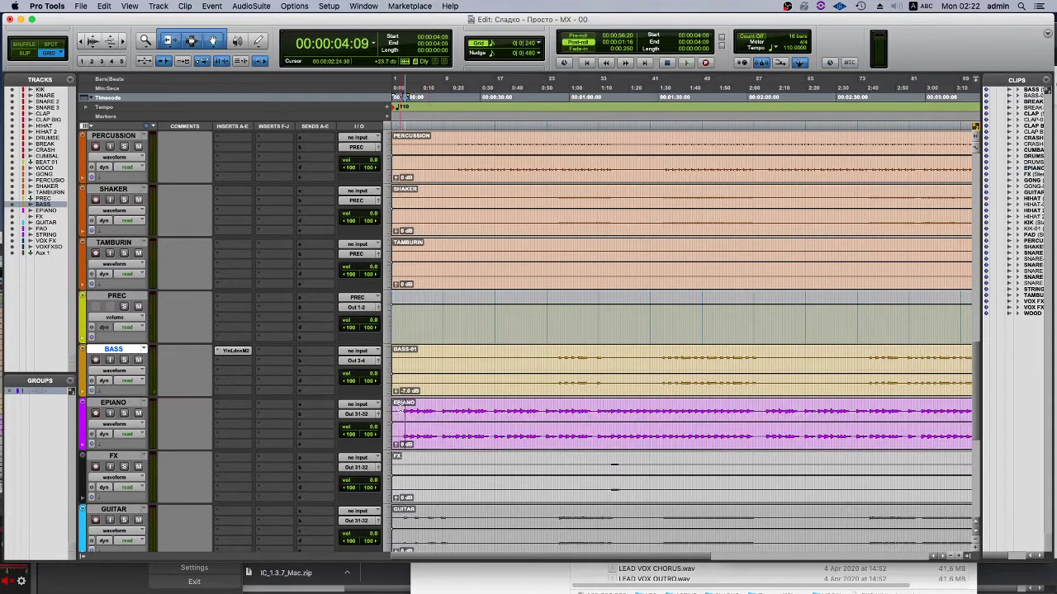
Route the EPIANO track's output to Out 5-6 and play the part from about 0:04.
left_click(357, 415)
mouse_move(360, 414)
left_click(488, 175)
key("space")
key("super+bracketleft")
key("super+bracketleft")
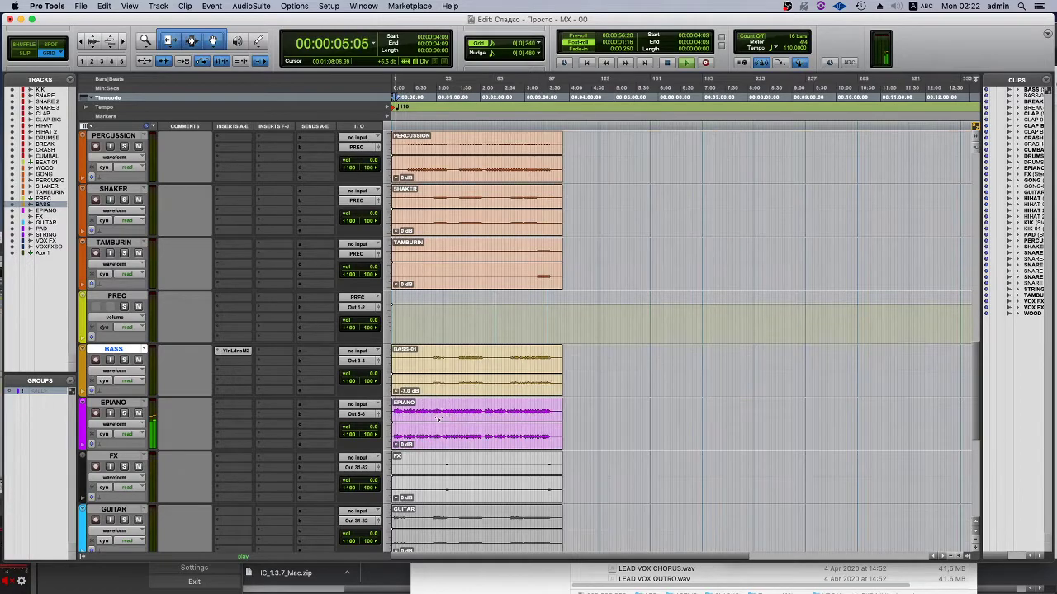
Lower the EPIANO clip's gain to about -6.1 dB while replaying the mix from about 0:56.
left_click(426, 421)
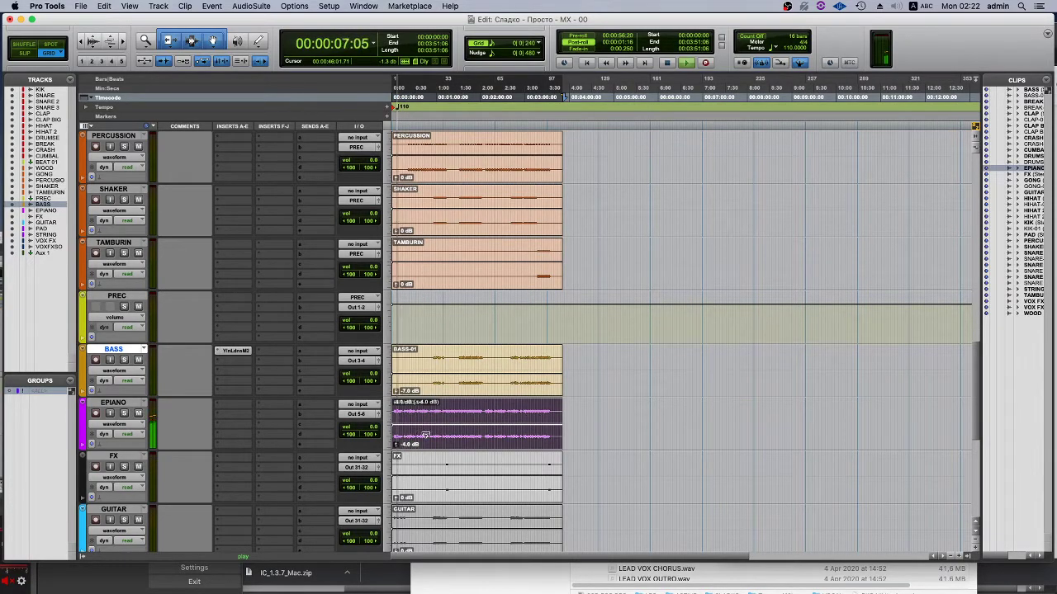
left_click(430, 352)
left_click_drag(428, 430, 430, 440)
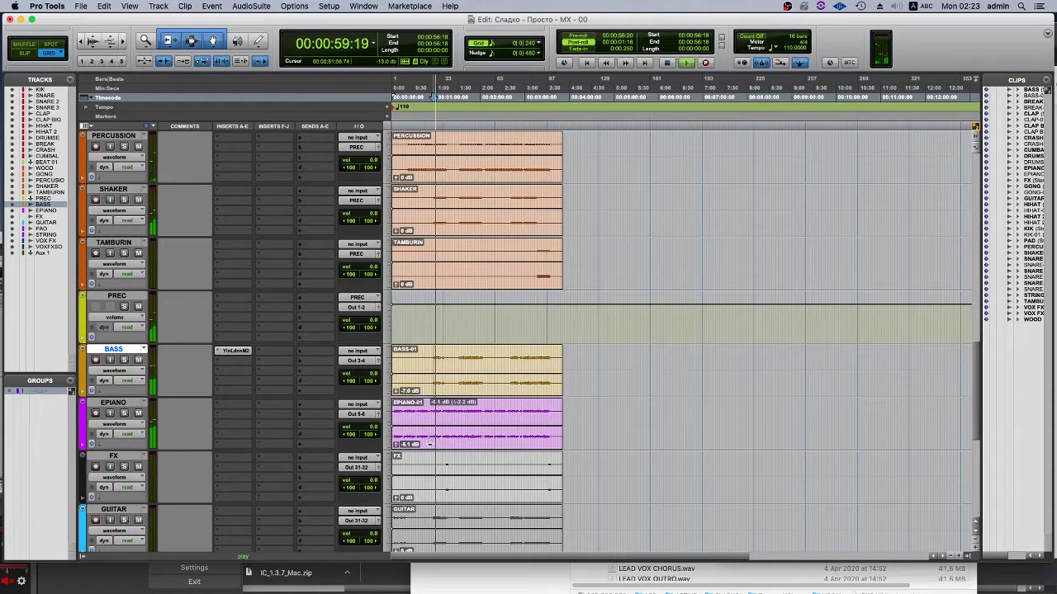
Move the GUITAR track above the FX track, directly below EPIANO.
scroll(177, 413, "down", 1)
left_click(113, 403)
scroll(176, 394, "down", 1)
left_click_drag(111, 404, 120, 353)
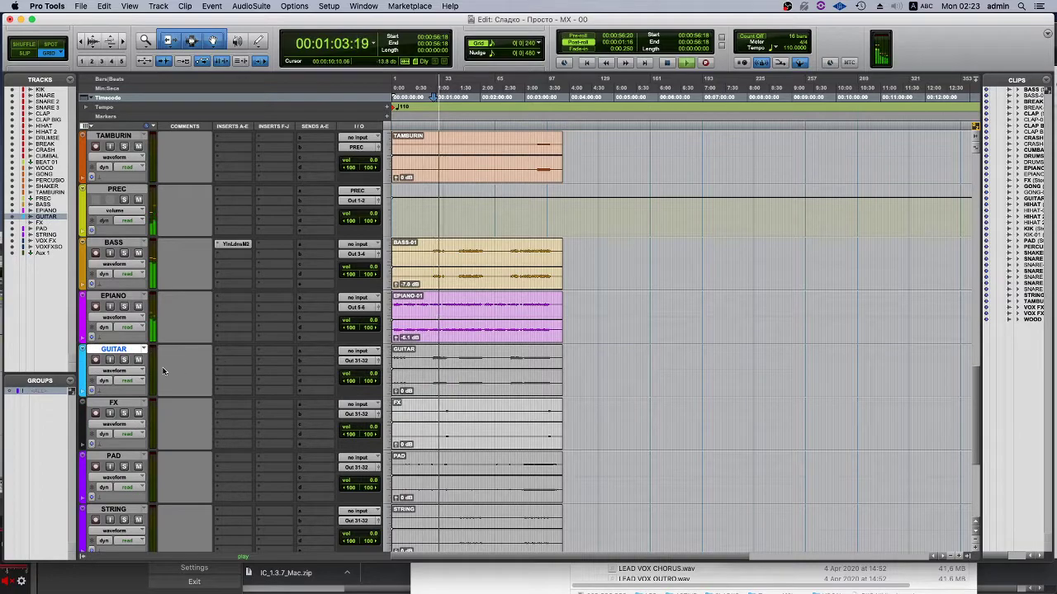
Unmute the GUITAR clip and lower its gain to about -7.7 dB while playing the part from about 0:56.
left_click(471, 393)
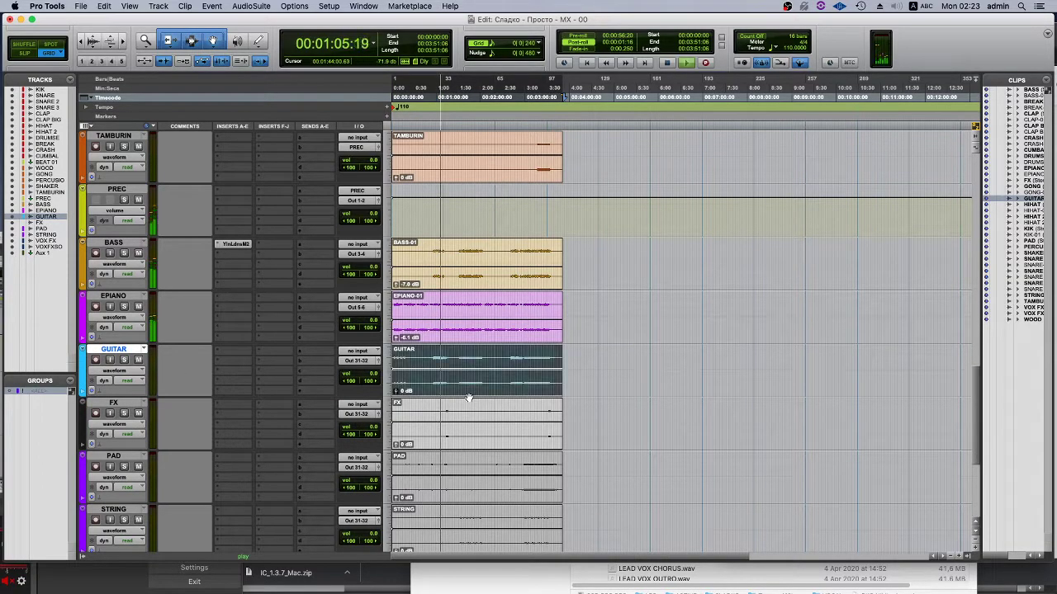
left_click(435, 378)
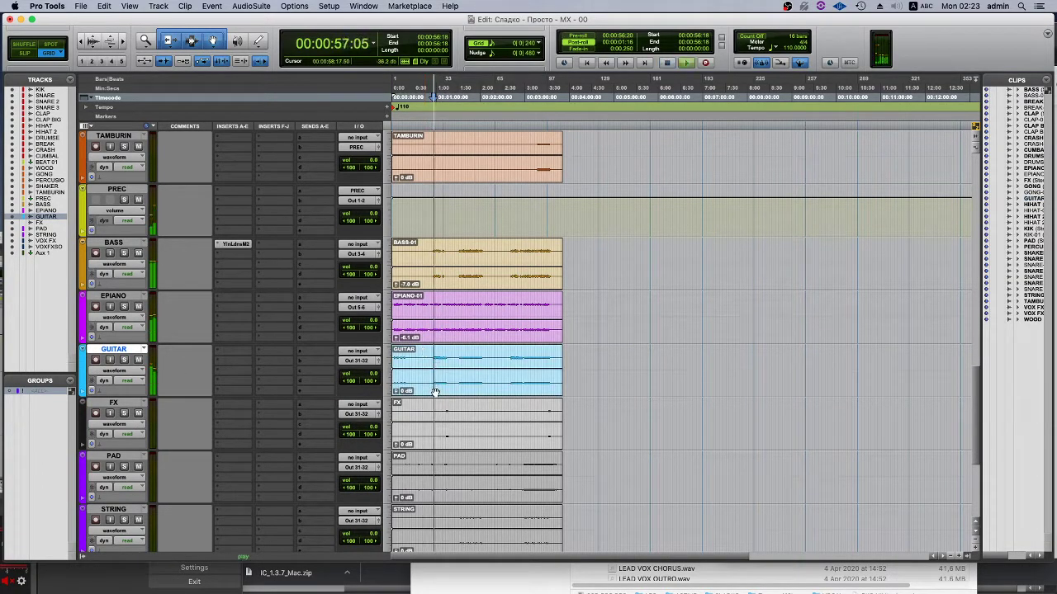
left_click(437, 374)
key("super+bracketright")
key("super+bracketright")
key("super+bracketright")
key("super+bracketright")
left_click_drag(448, 373, 439, 370)
Route the GUITAR track's output to Out 7-8 and play the part from about 0:56.
left_click(358, 361)
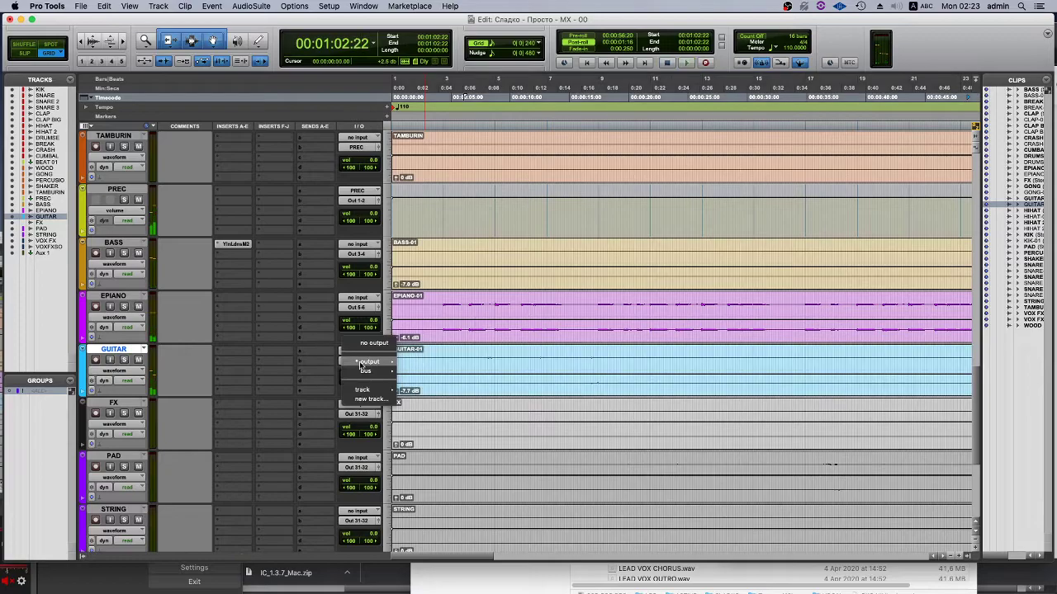
mouse_move(369, 362)
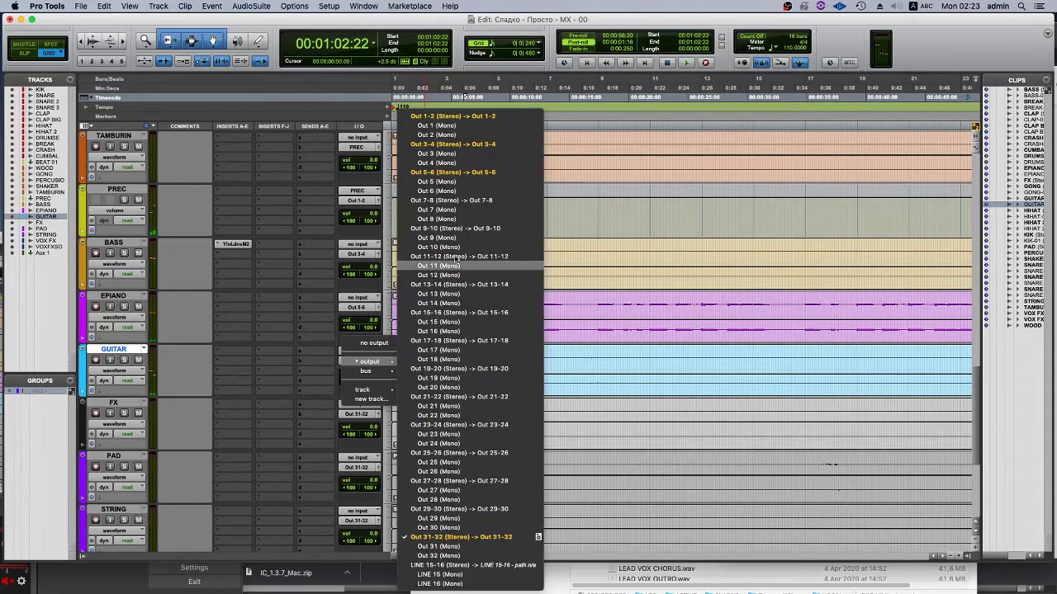
left_click(464, 201)
left_click(458, 361)
key("space")
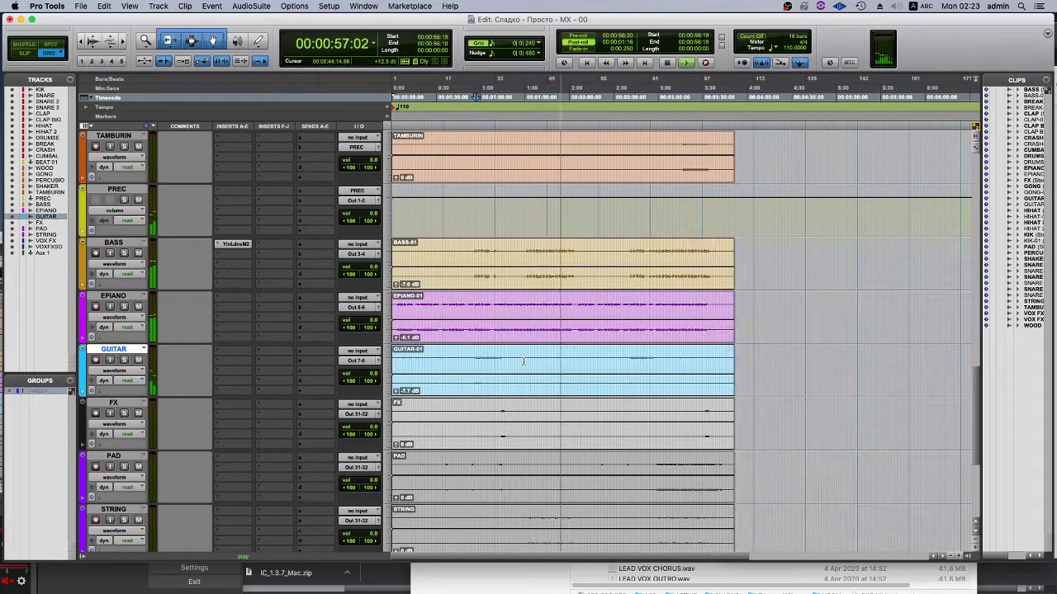
Unmute the FX clip and play the FX part from about 1:00 onward.
key("super+bracketleft")
left_click(113, 403)
scroll(404, 382, "down", 1)
left_click(441, 385)
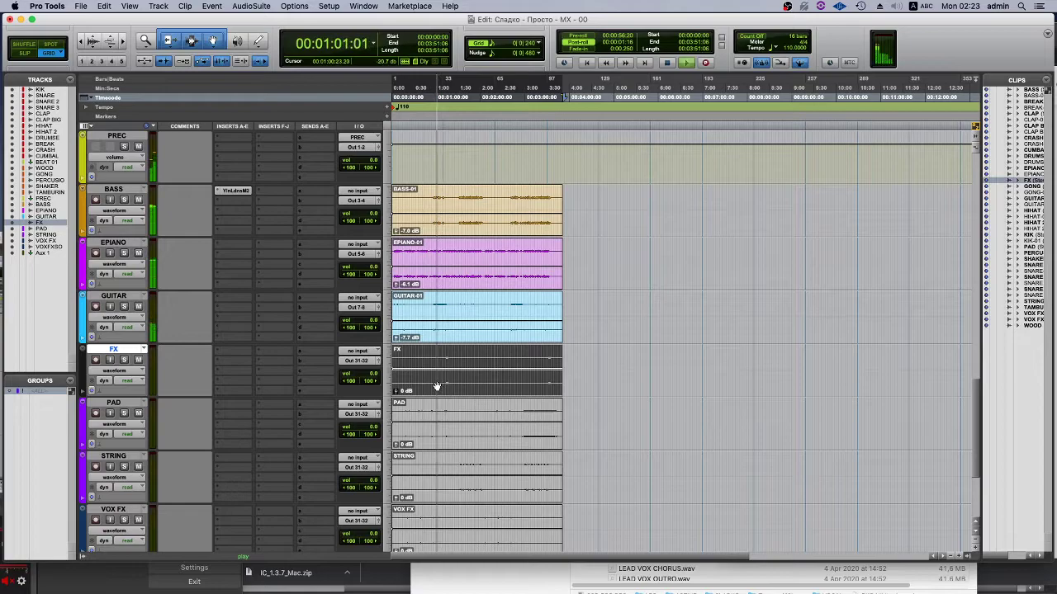
left_click(441, 385)
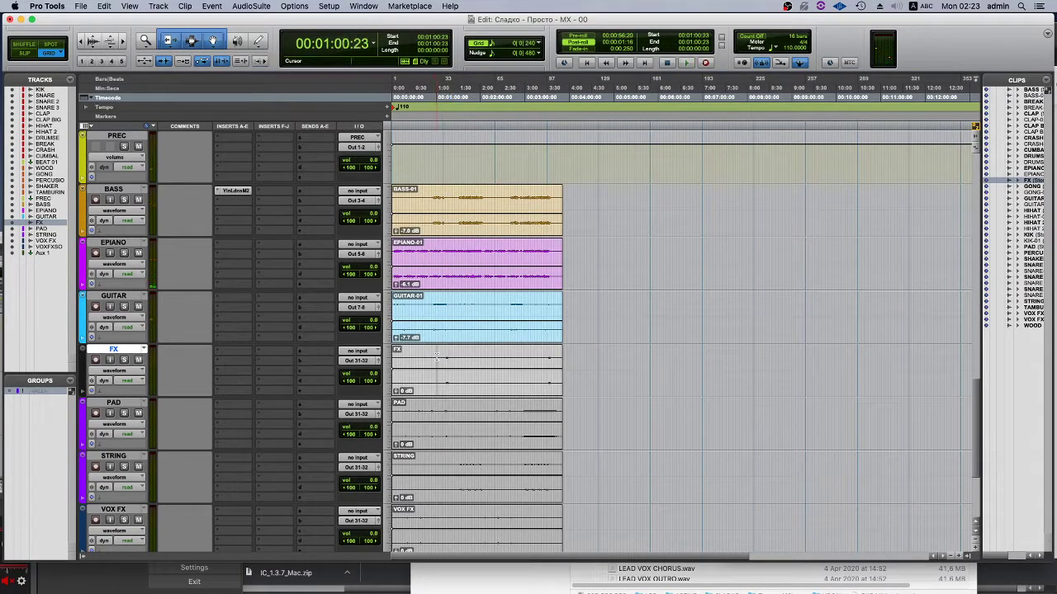
key("space")
left_click(463, 370)
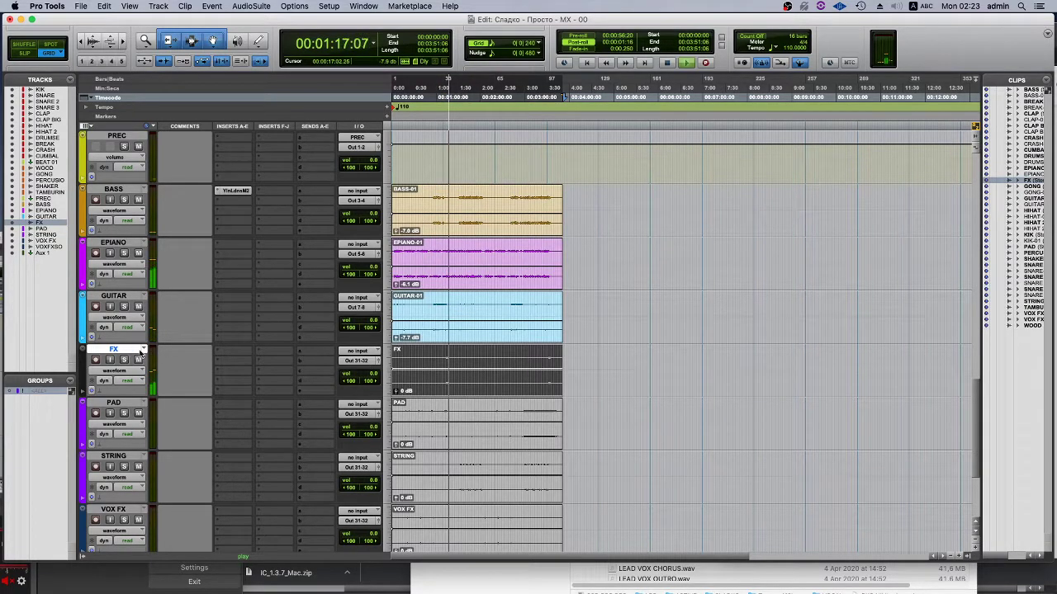
Route the FX track's output to Out 15-16 and move the track below VOX FX SOLO.
left_click(356, 361)
mouse_move(369, 362)
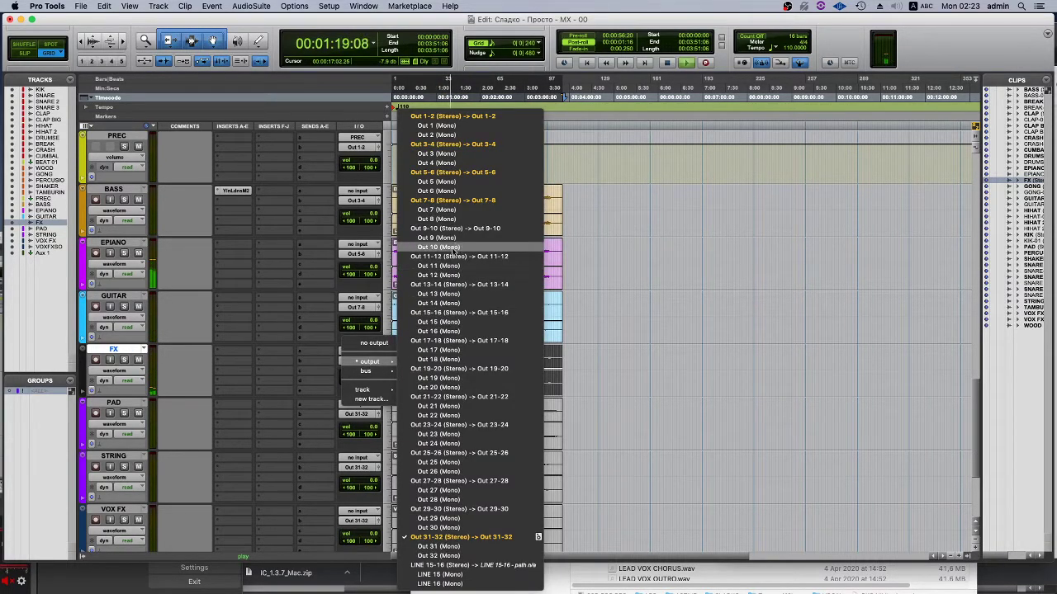
left_click(458, 313)
left_click_drag(115, 350, 119, 467)
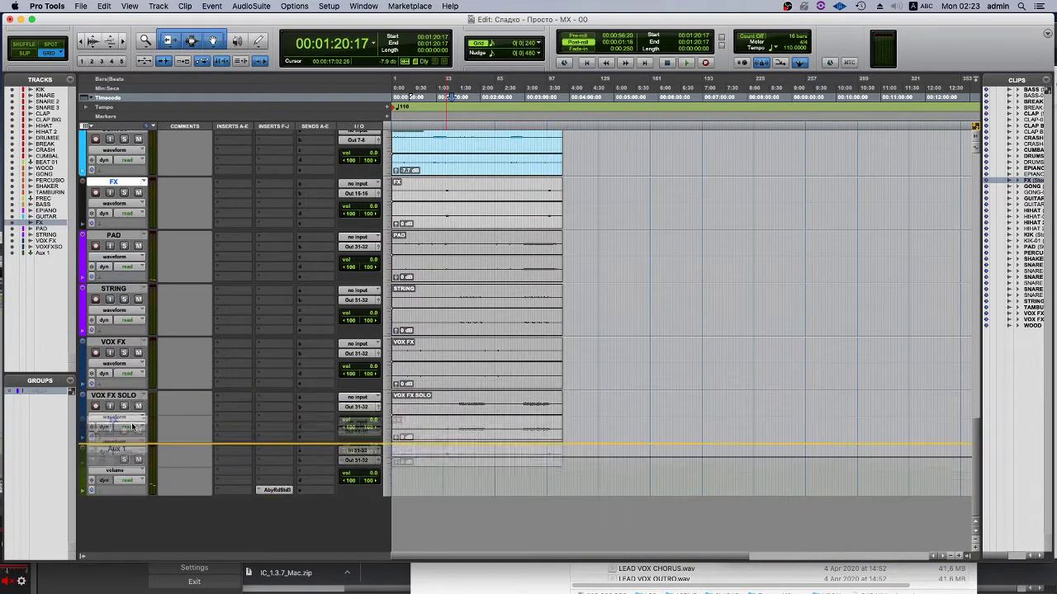
Unmute the PAD clip while playing the session from about 0:17 to hear the pad part.
scroll(413, 359, "up", 5)
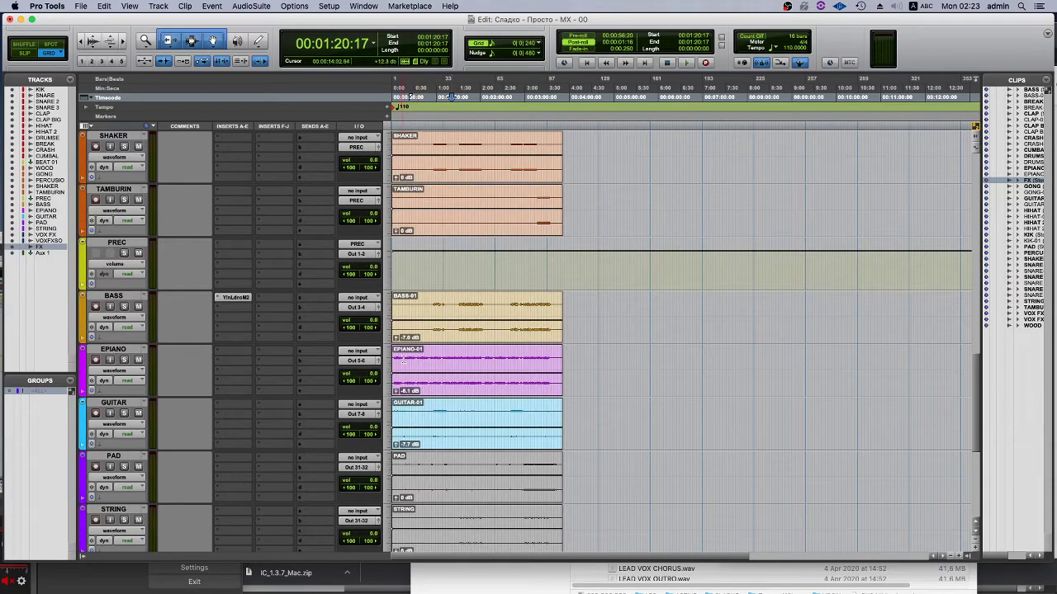
left_click(404, 361)
key("space")
scroll(248, 380, "down", 1)
left_click(113, 403)
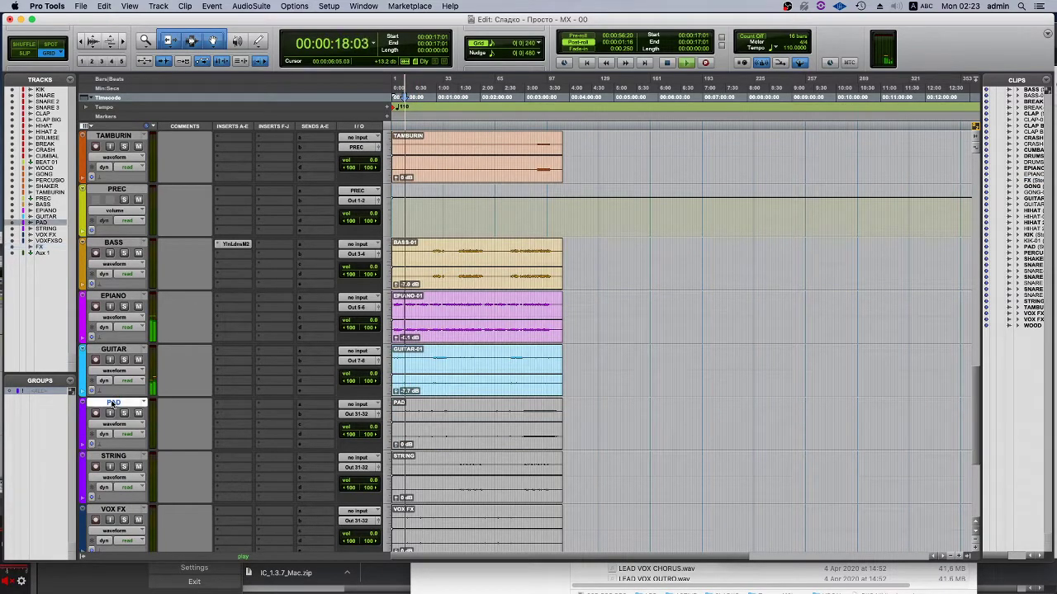
left_click(426, 444)
key("space")
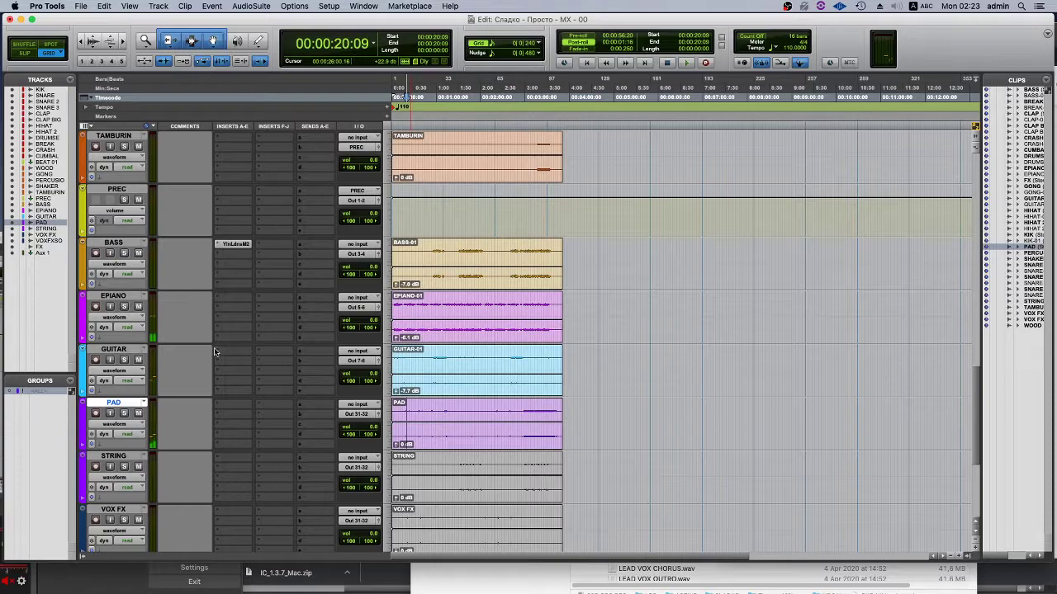
Move the PAD track above GUITAR and route its output to Out 5-6.
left_click_drag(113, 403, 113, 349)
left_click(364, 361)
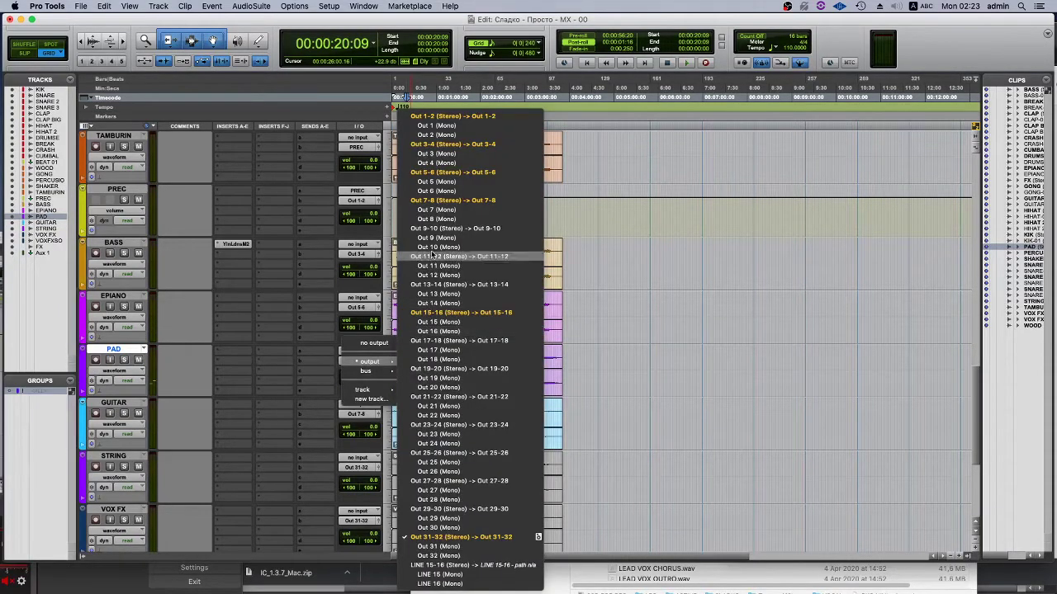
left_click(477, 173)
Move the GUITAR track above EPIANO and route its output to Out 5-6.
left_click_drag(130, 402, 135, 297)
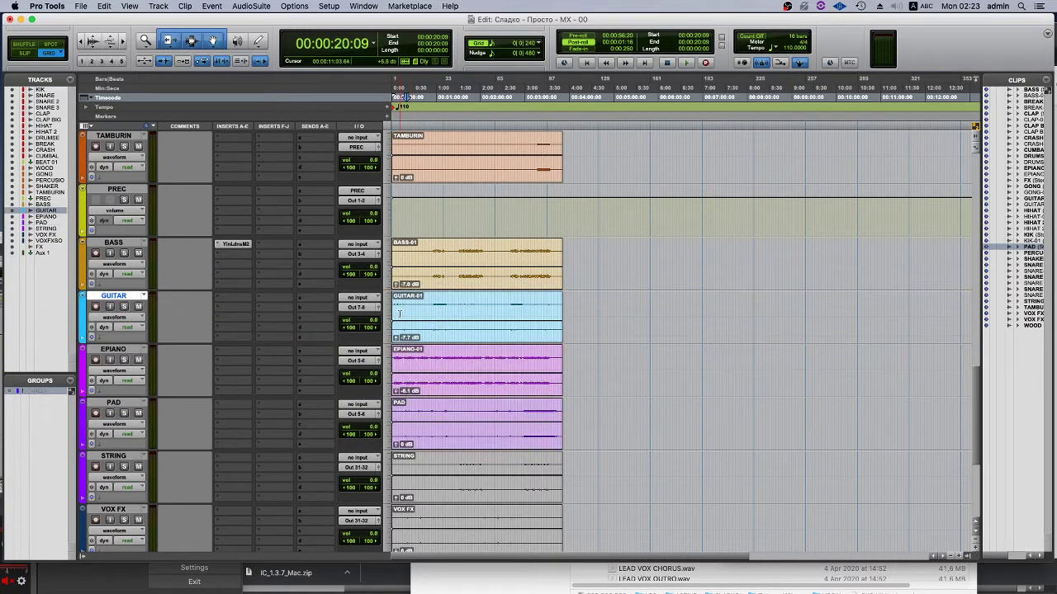
left_click(350, 307)
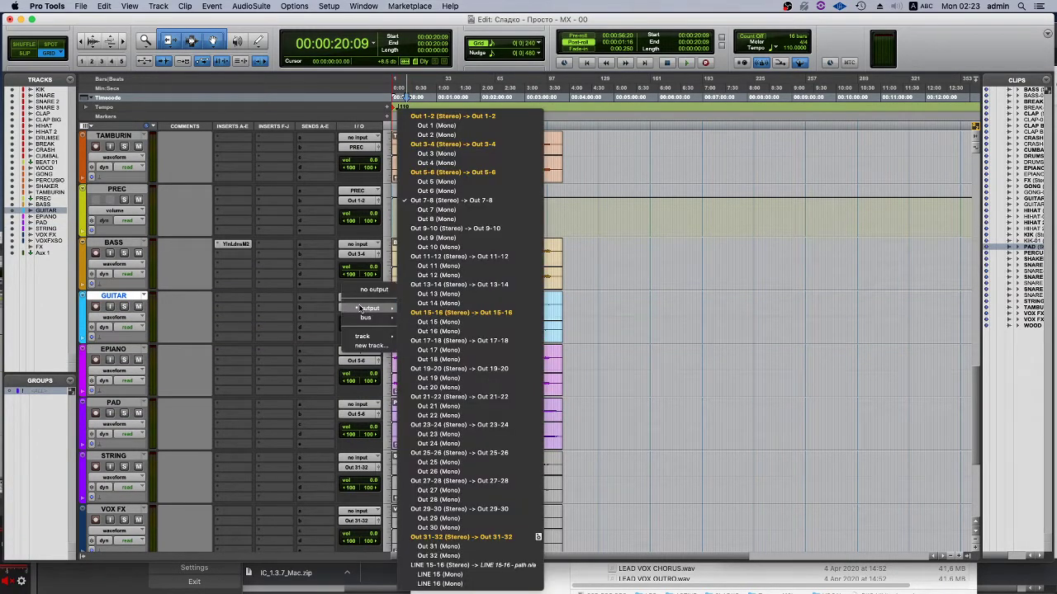
left_click(446, 178)
Route the outputs of the EPIANO, PAD and STRING tracks together to Out 7-8.
left_click(111, 350)
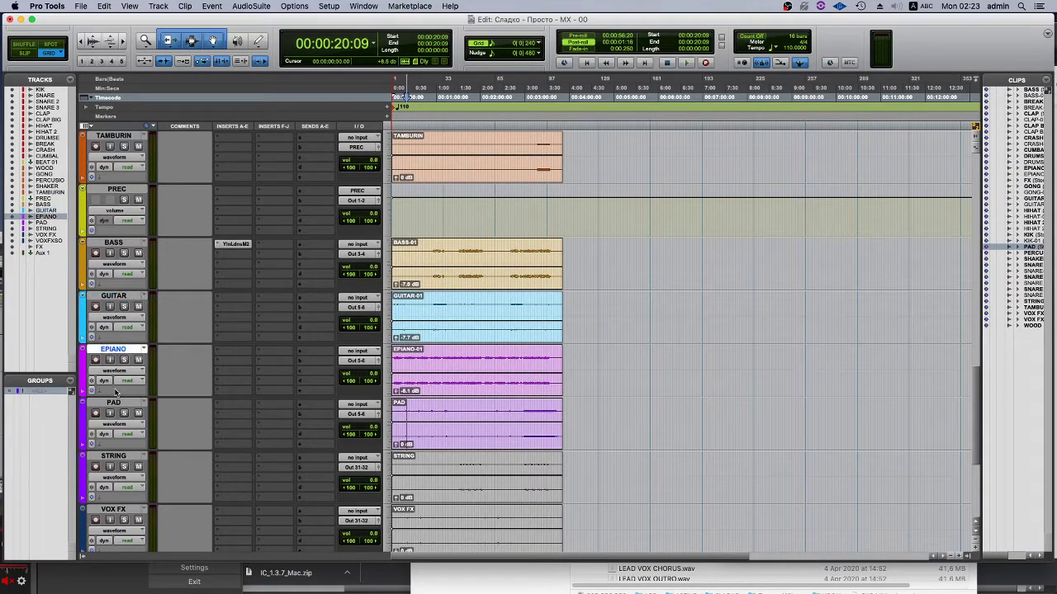
left_click(115, 403, "shift")
left_click(114, 456, "shift")
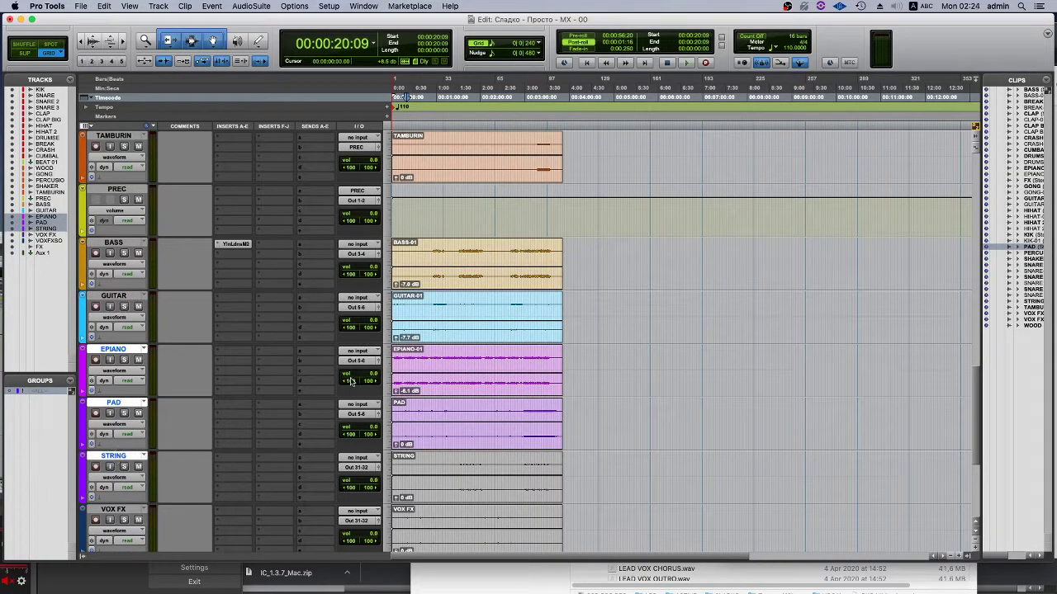
left_click(359, 361)
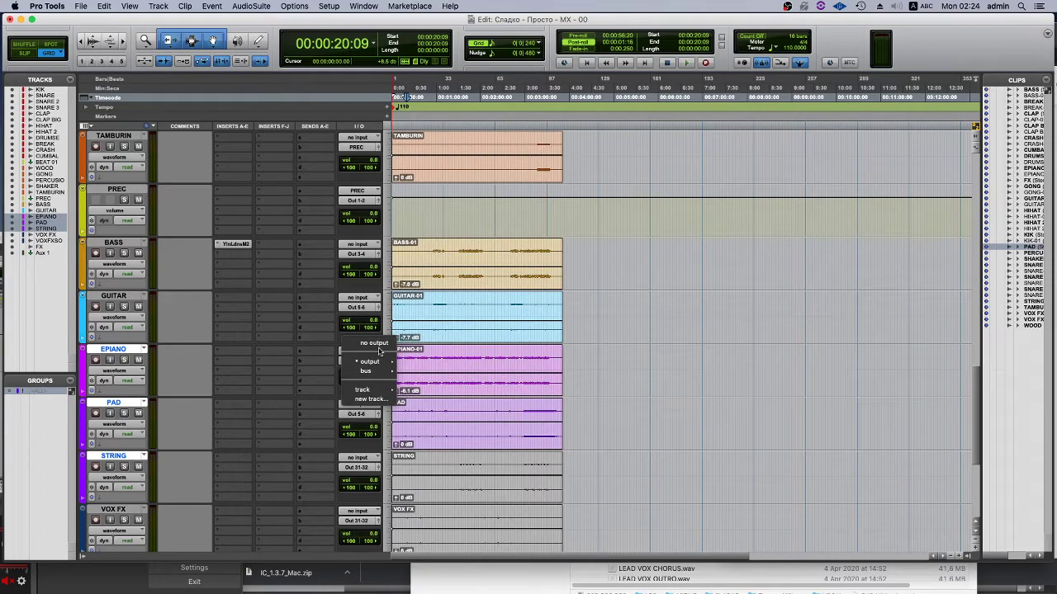
mouse_move(370, 361)
left_click(470, 202)
Route the outputs of the VOX FX and VOX FX SOLO tracks together to Out 11-12.
scroll(211, 417, "down", 3)
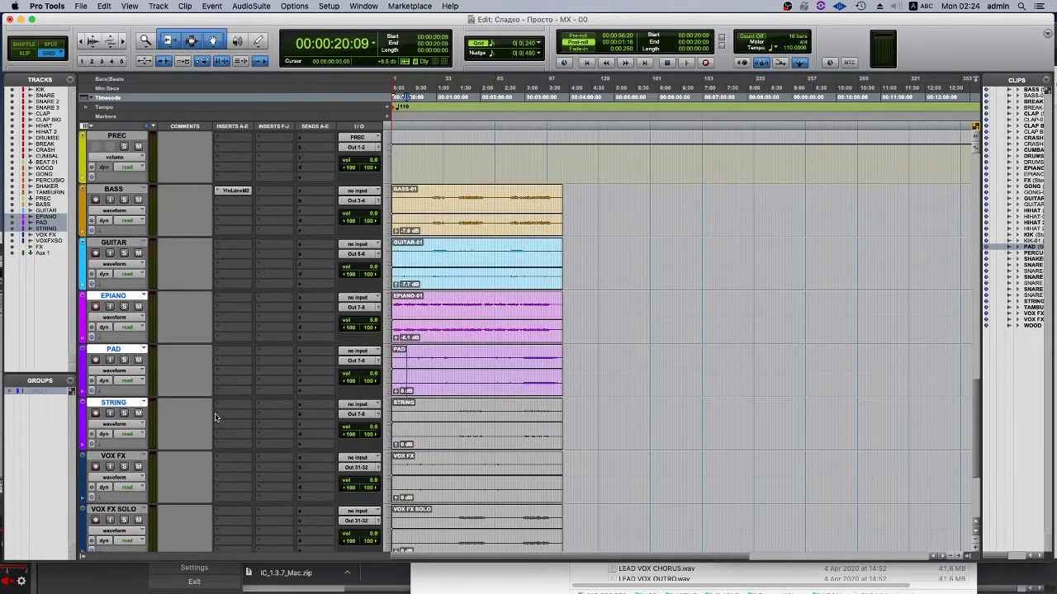
left_click(123, 351)
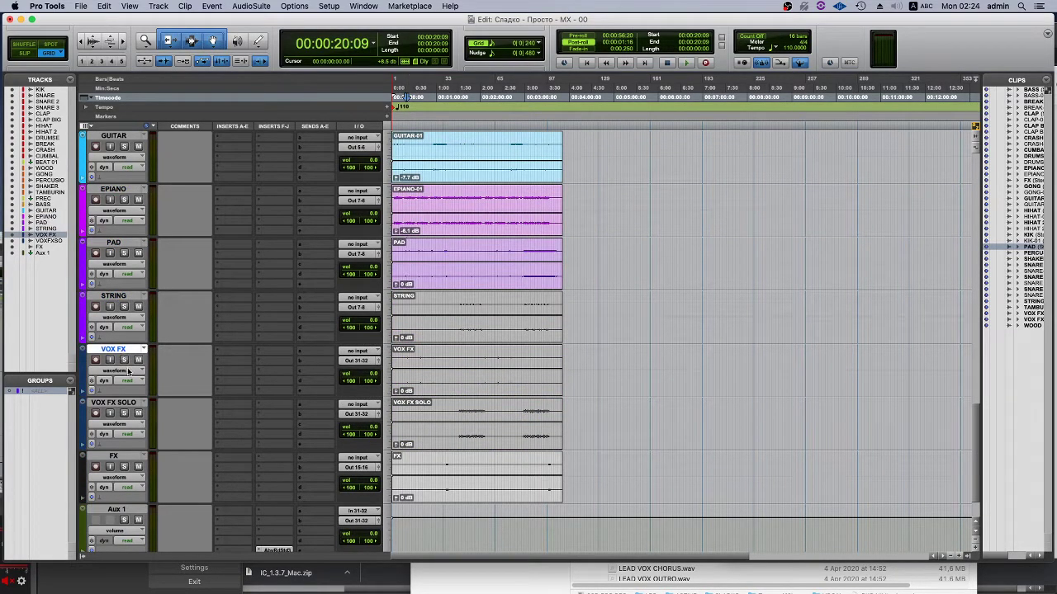
left_click(122, 455)
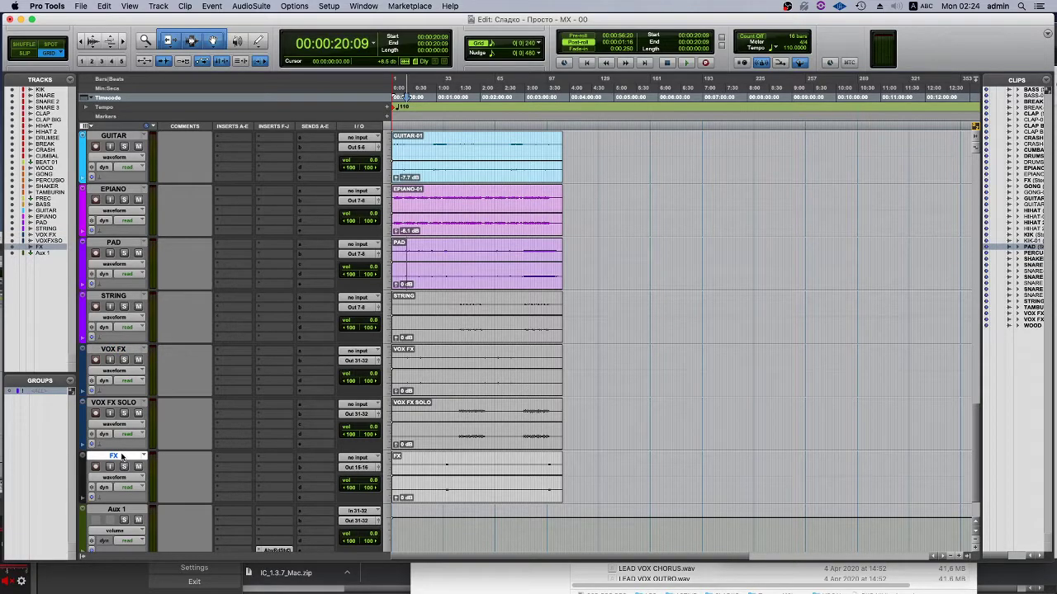
left_click(127, 352)
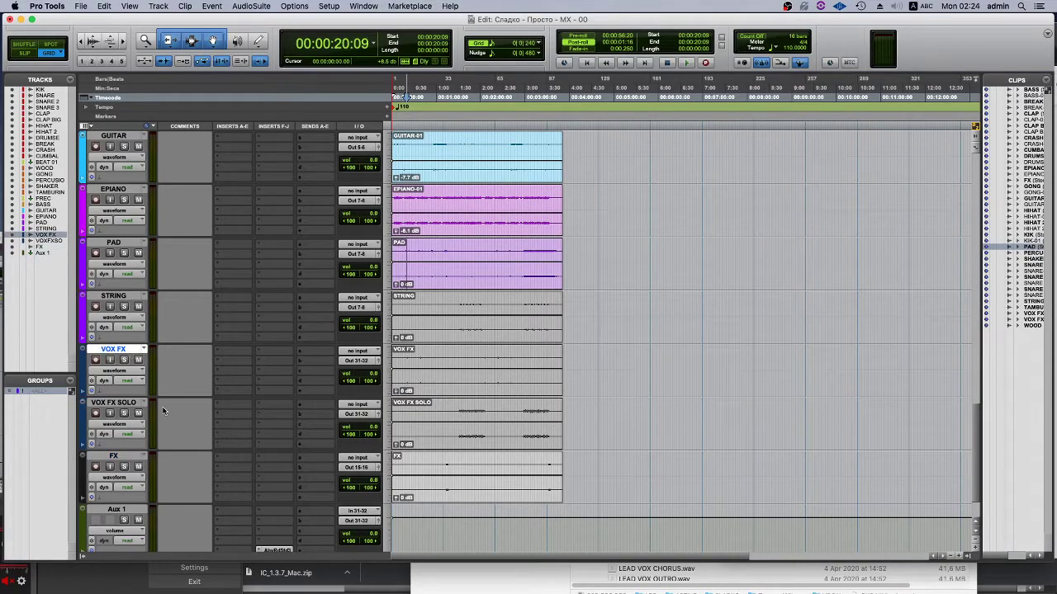
left_click(132, 404, "shift")
left_click(353, 364)
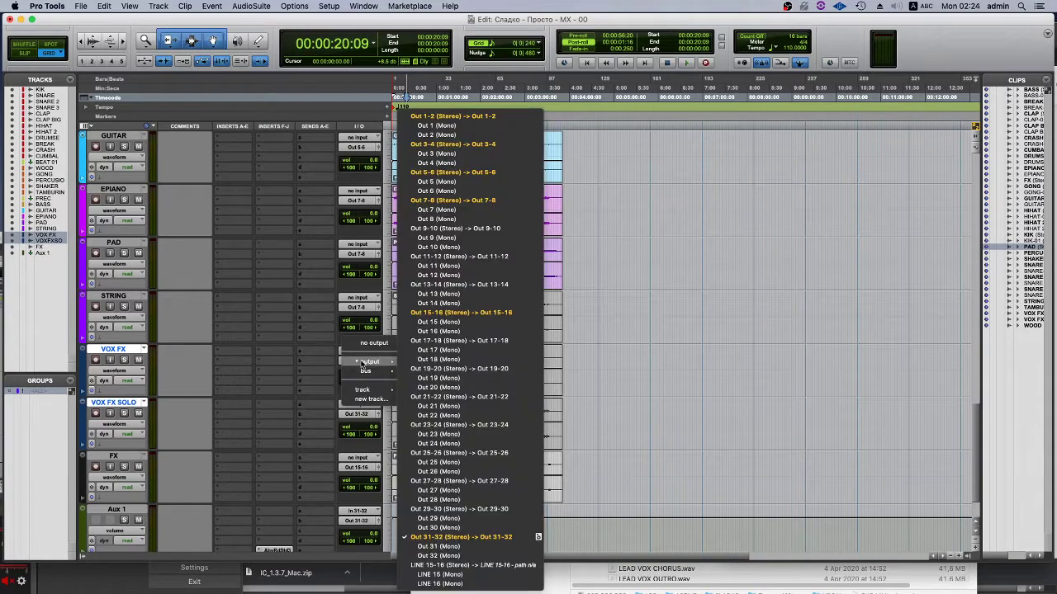
left_click(464, 256, "alt+shift")
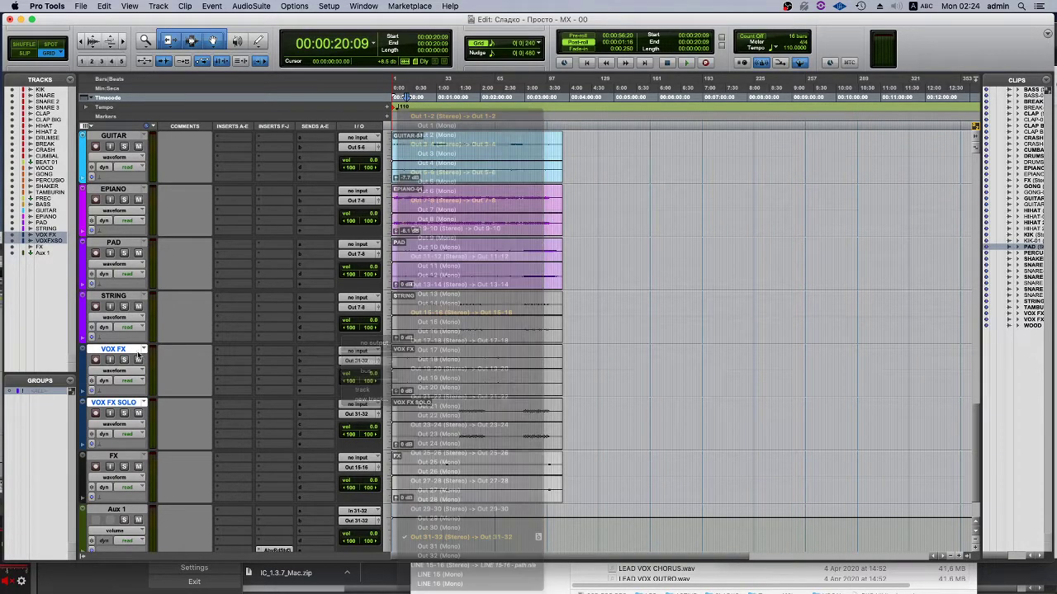
Color the VOX FX and VOX FX SOLO tracks dark brown and close the color palette.
double_click(83, 375)
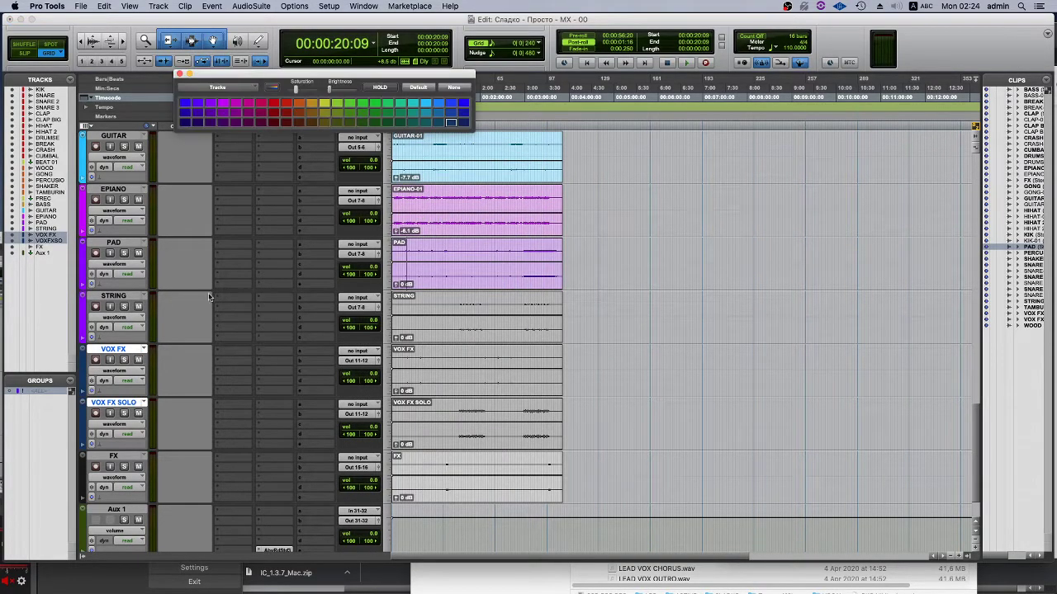
left_click(310, 122)
left_click(179, 75)
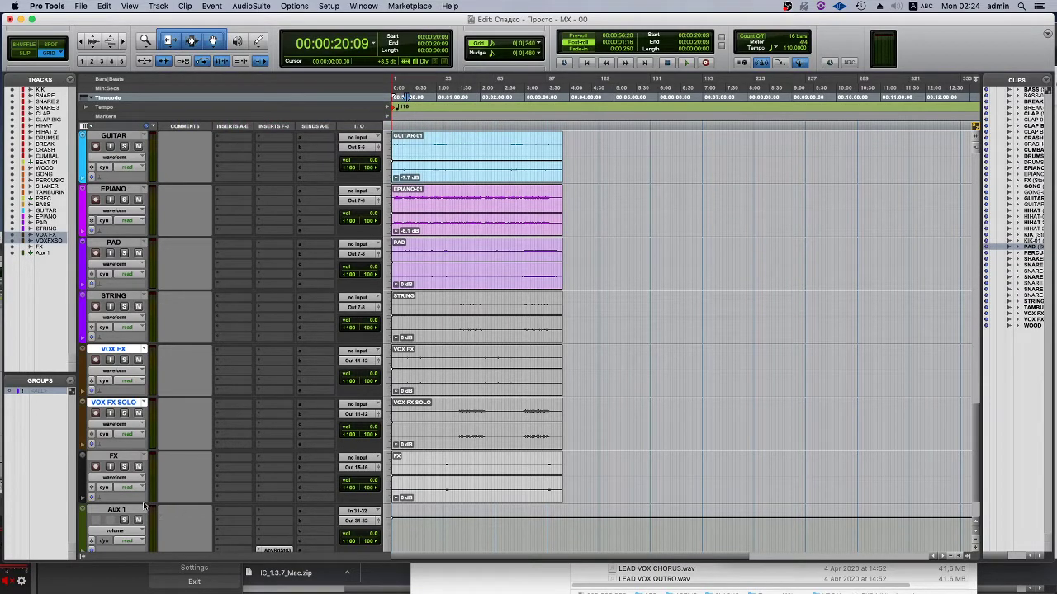
Color the FX track bright yellow.
left_click(121, 458)
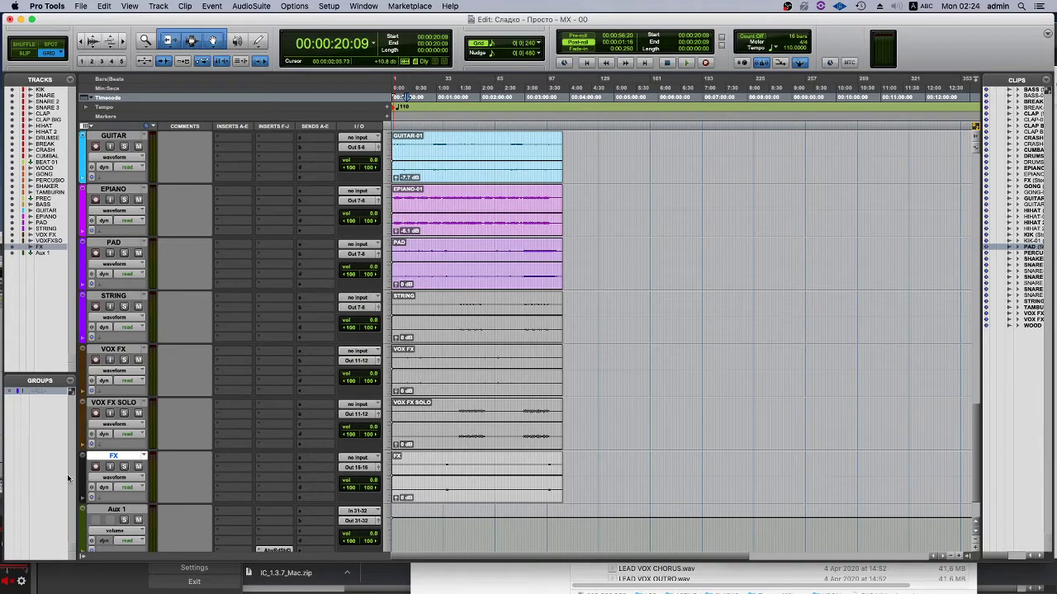
double_click(82, 479)
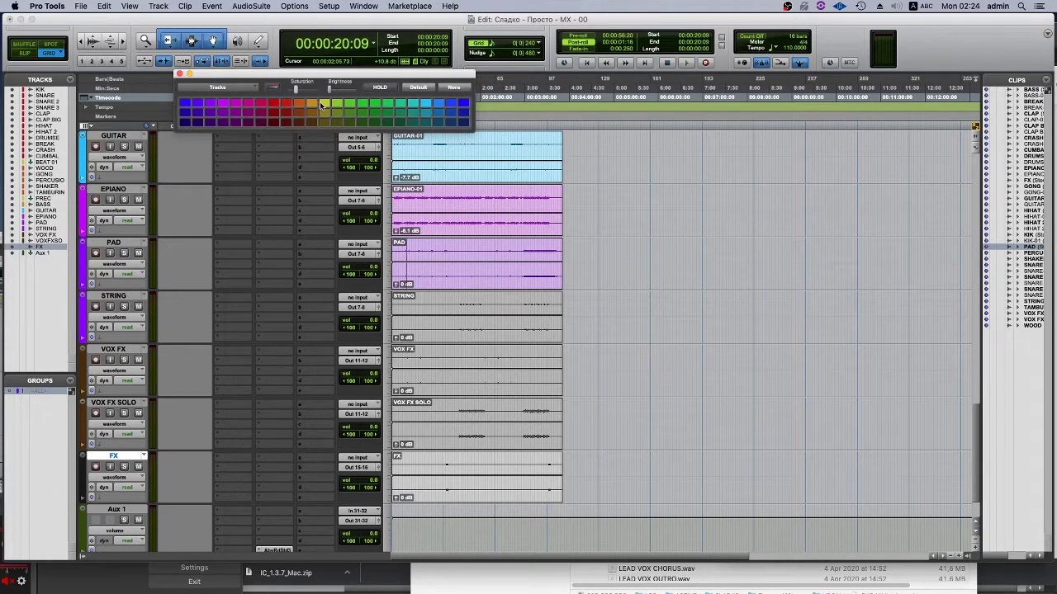
left_click(322, 104)
Switch to OBS to unmute its audio source, and return to the drum tracks in Pro Tools.
left_click(5, 588)
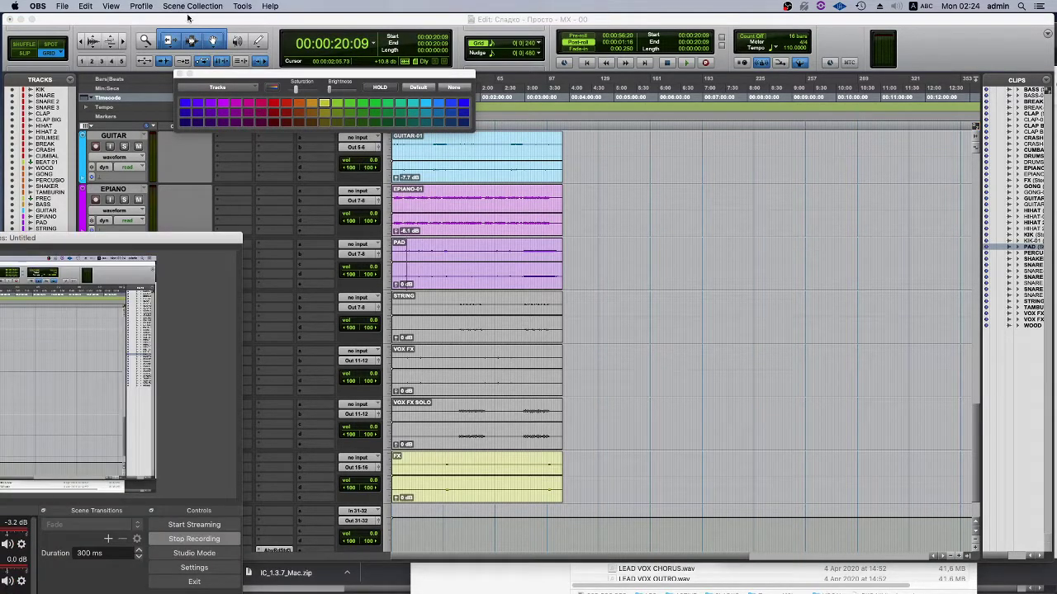
left_click(233, 27)
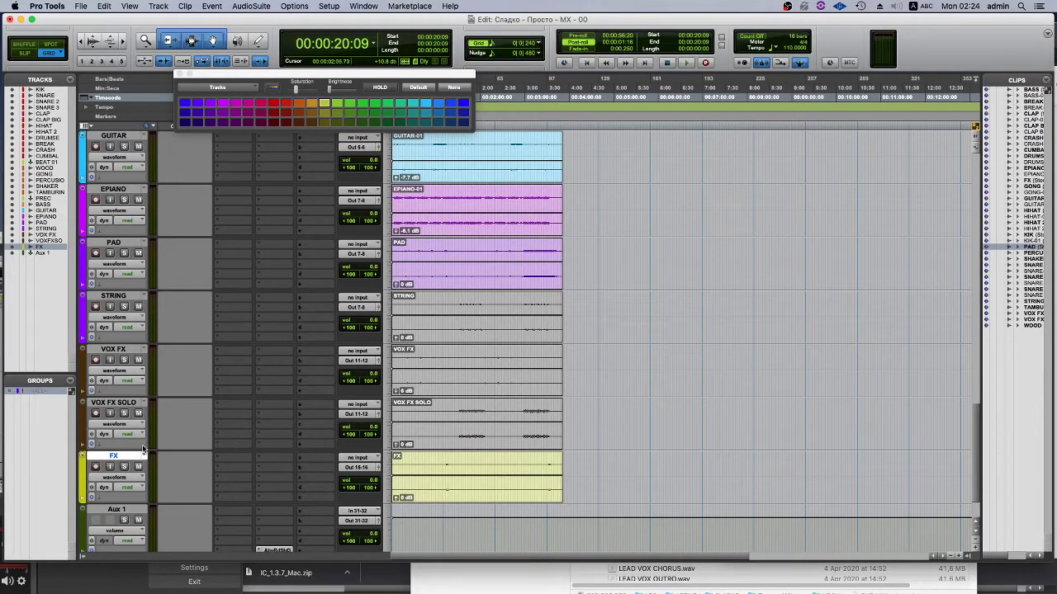
scroll(142, 450, "up", 15)
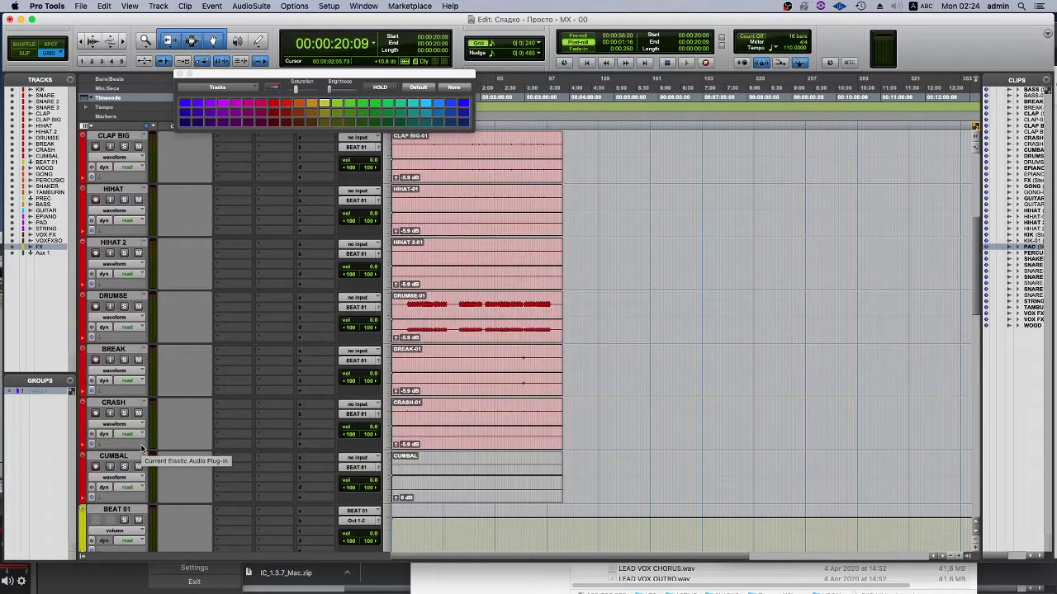
Look over the tracks from the drums down to Aux 1 and switch to OBS to mute its audio source.
scroll(142, 450, "up", 5)
scroll(141, 443, "down", 8)
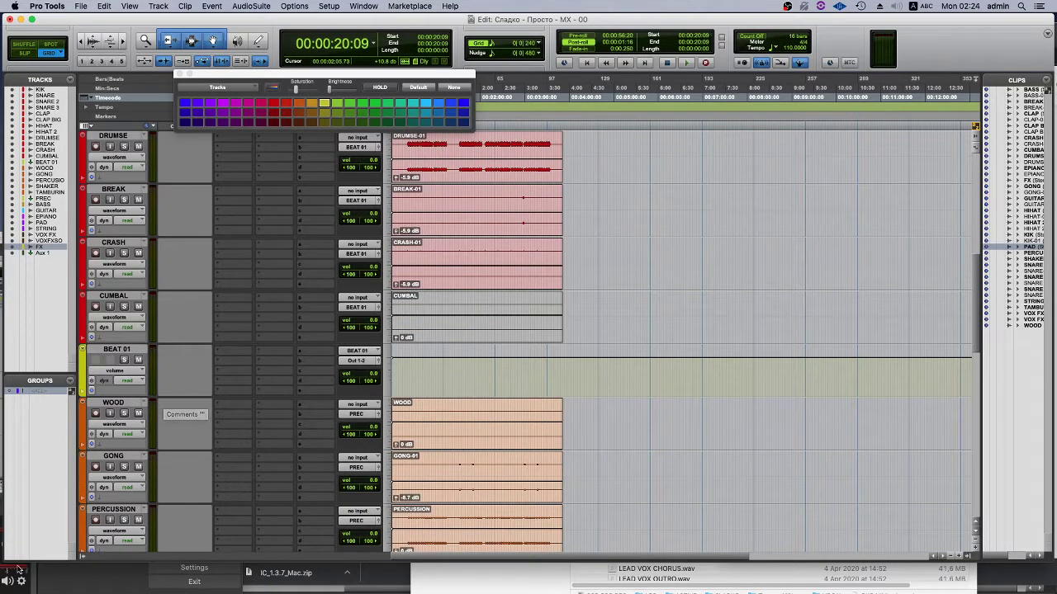
scroll(222, 323, "down", 12)
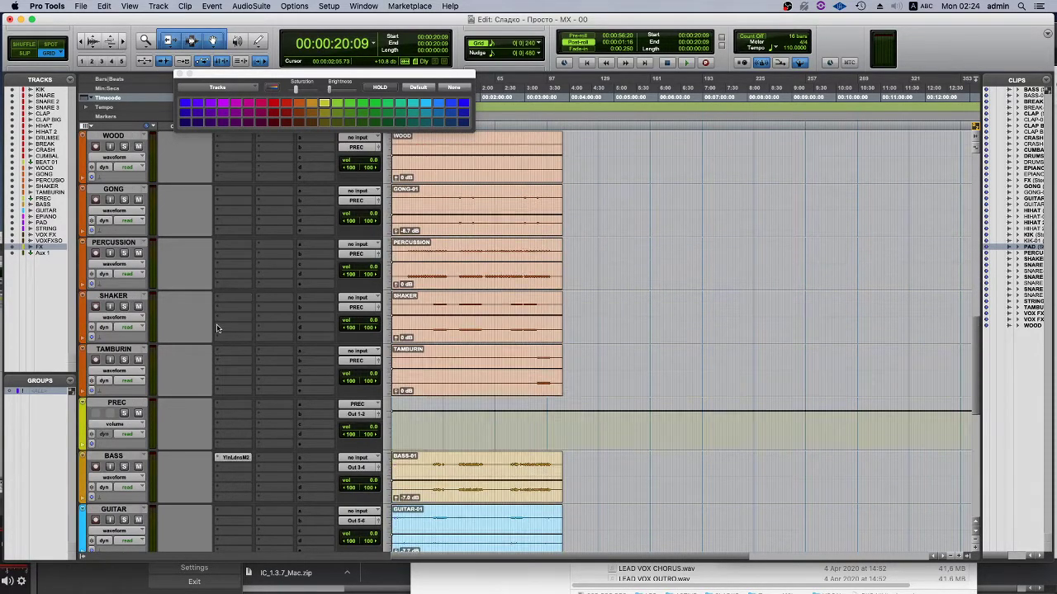
scroll(210, 324, "down", 2)
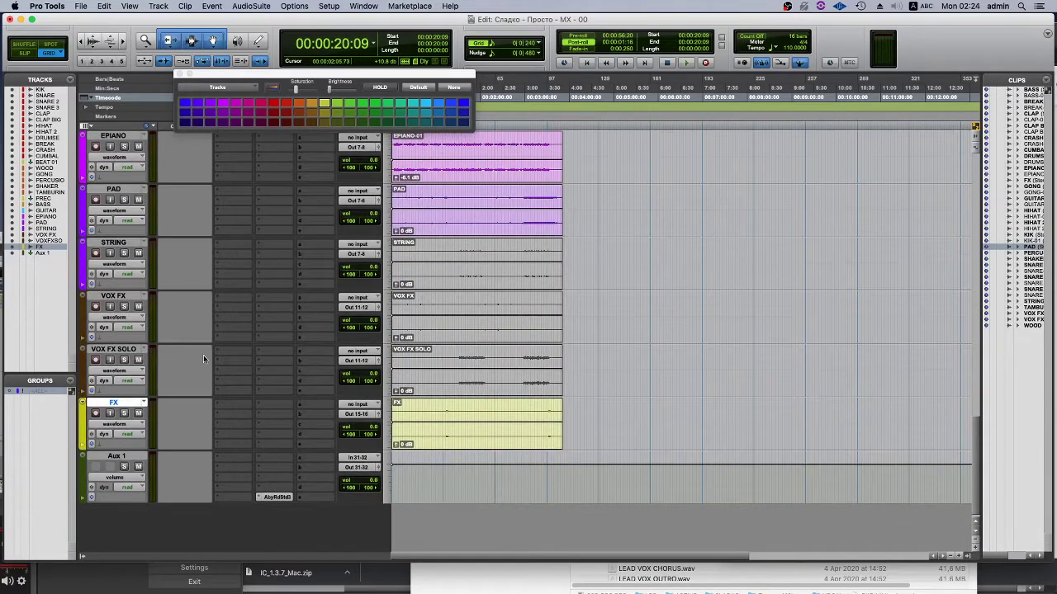
scroll(203, 355, "up", 8)
scroll(134, 349, "down", 3)
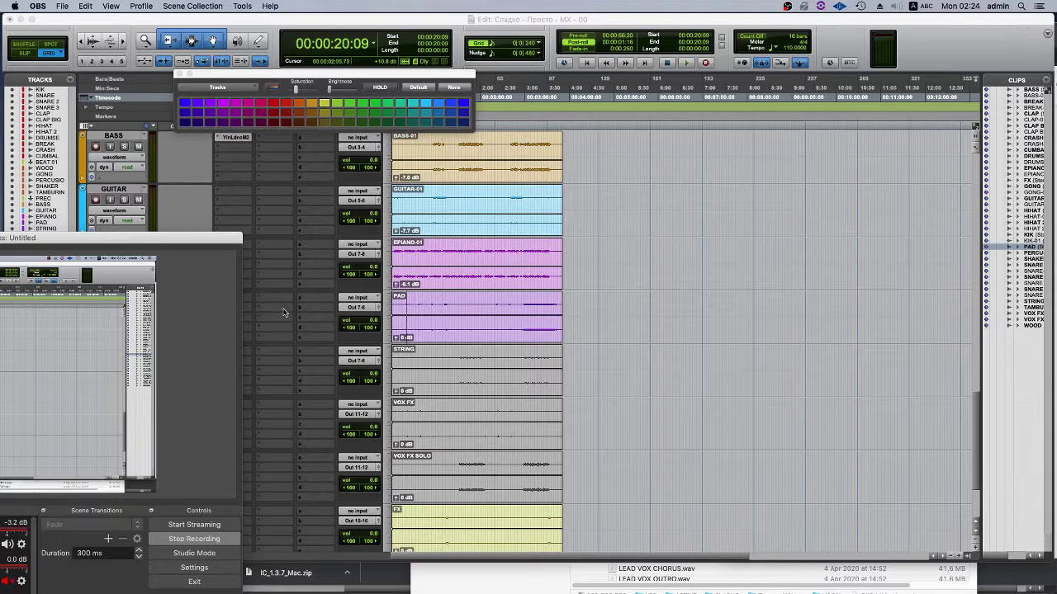
Return to Pro Tools, play the song from about 22 seconds, and check the meters of the percussion and instrument tracks.
scroll(206, 270, "up", 7)
scroll(196, 271, "down", 1)
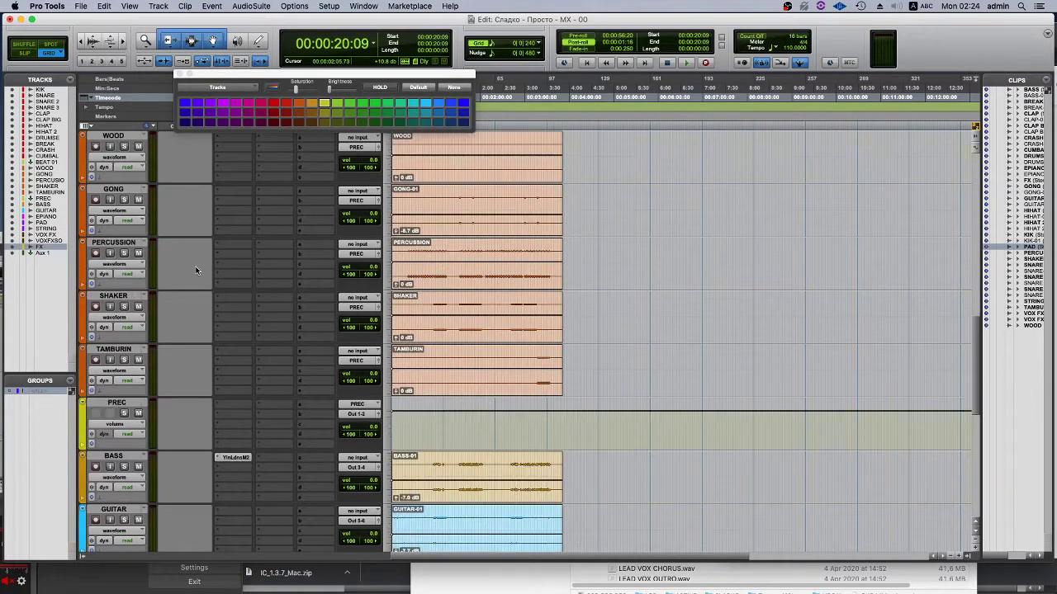
left_click(402, 259)
key("space")
scroll(410, 463, "down", 3)
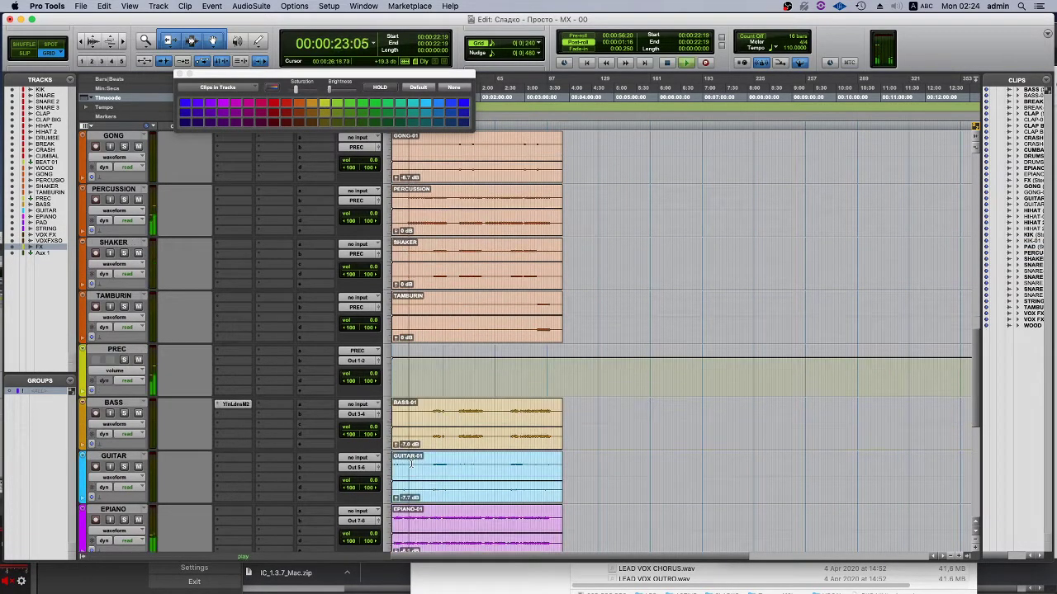
scroll(410, 464, "down", 3)
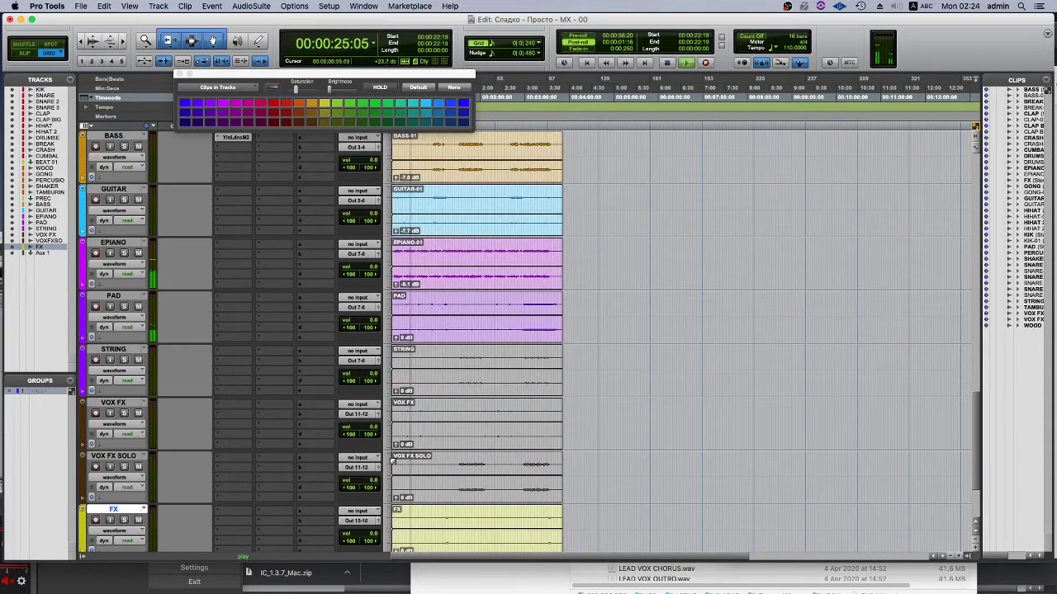
Color the STRING clip violet and play the song from about 1:33.
left_click(460, 388)
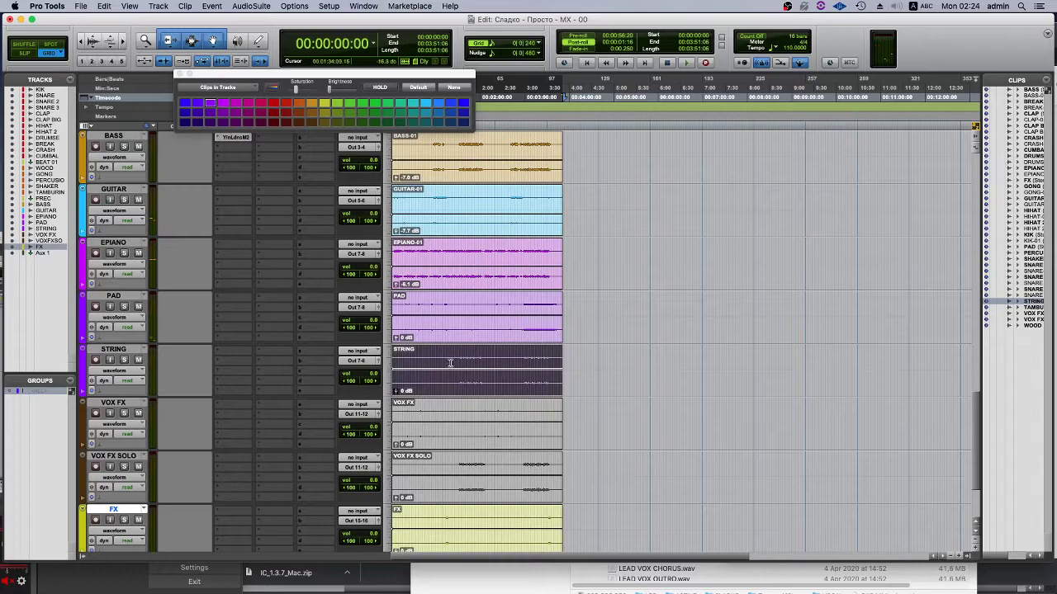
left_click(454, 361)
key("space")
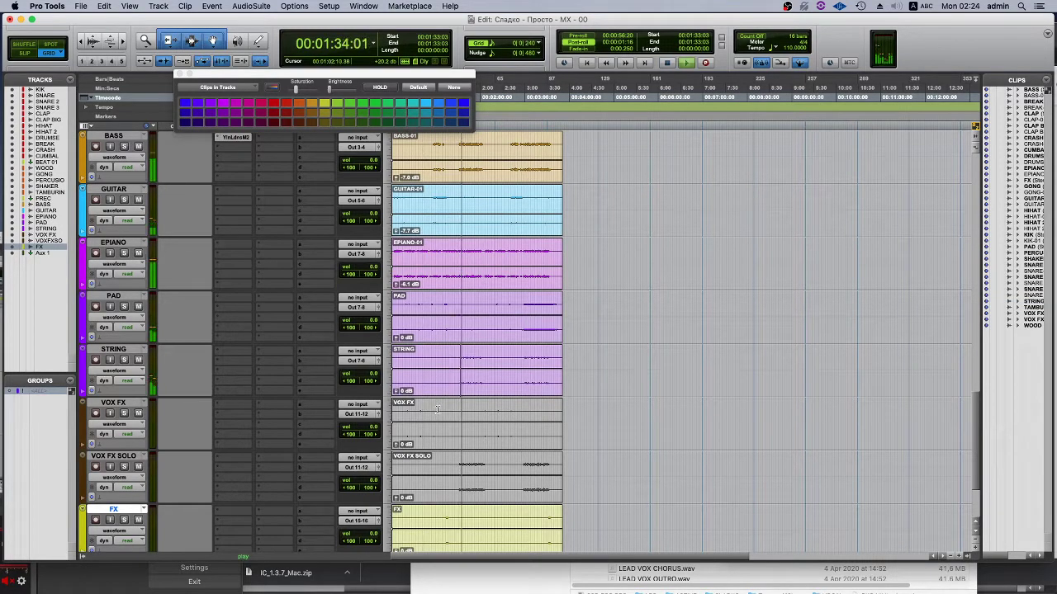
Lower the clip gain of the PAD and STRING clips together to -2.9 dB.
left_click(433, 389)
scroll(441, 348, "up", 1)
left_click(441, 349)
left_click(455, 422, "shift")
left_click_drag(455, 423, 448, 419)
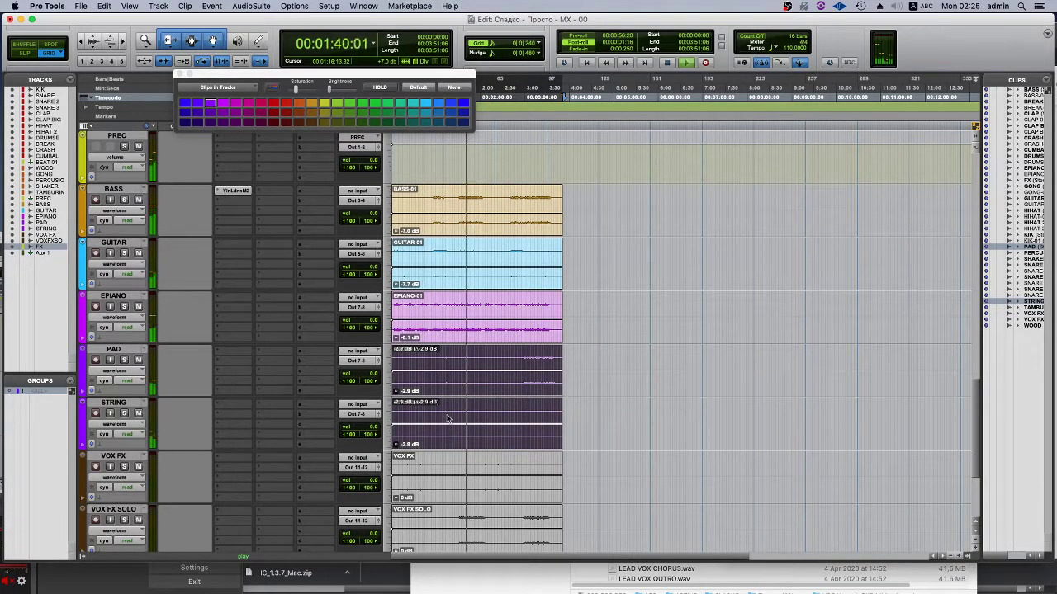
Examine the levels of the drum, percussion, BEAT 01, PREC, EPIANO and STRING tracks during playback.
scroll(259, 284, "up", 4)
scroll(259, 285, "up", 14)
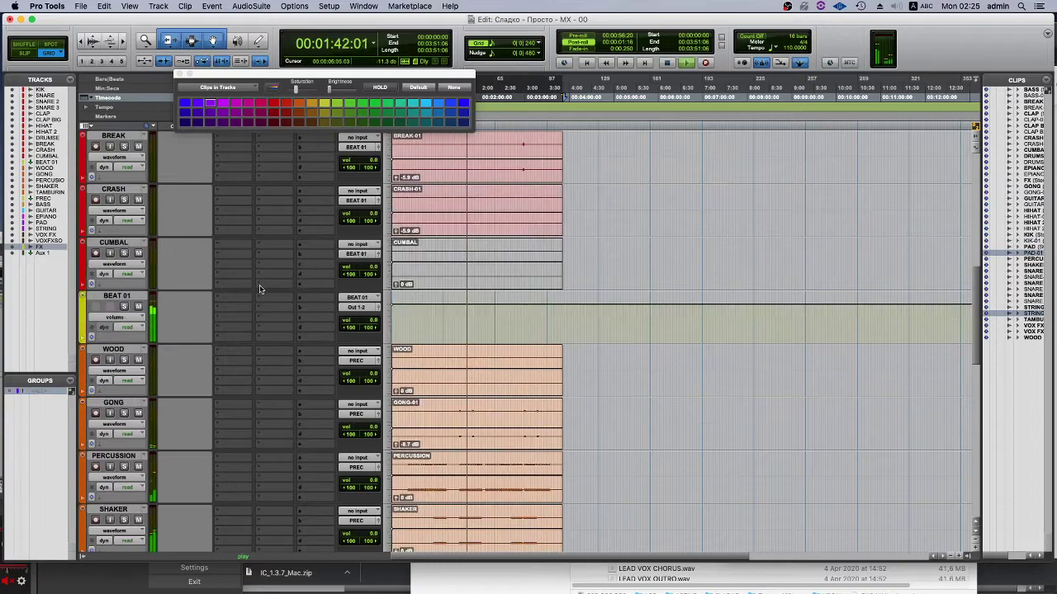
scroll(259, 289, "down", 12)
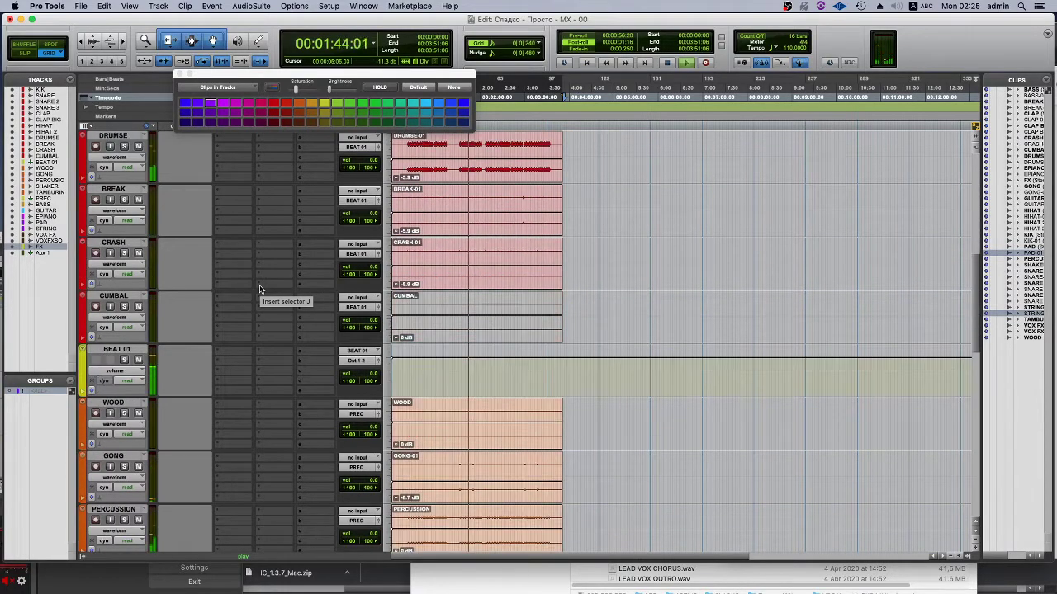
scroll(239, 306, "down", 2)
left_click(238, 306)
scroll(188, 331, "down", 1)
scroll(199, 324, "down", 2)
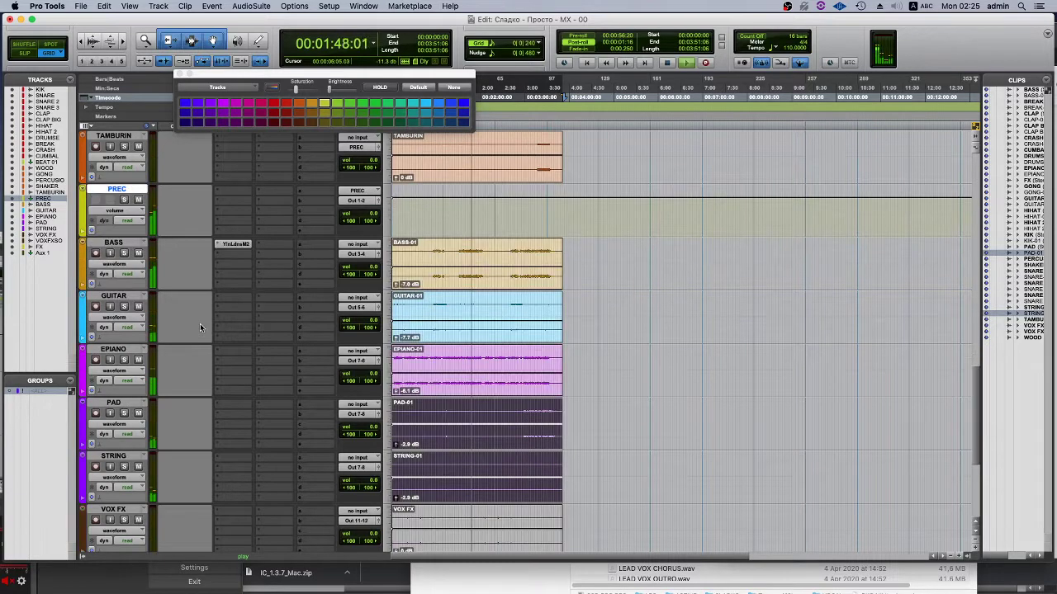
left_click(115, 295)
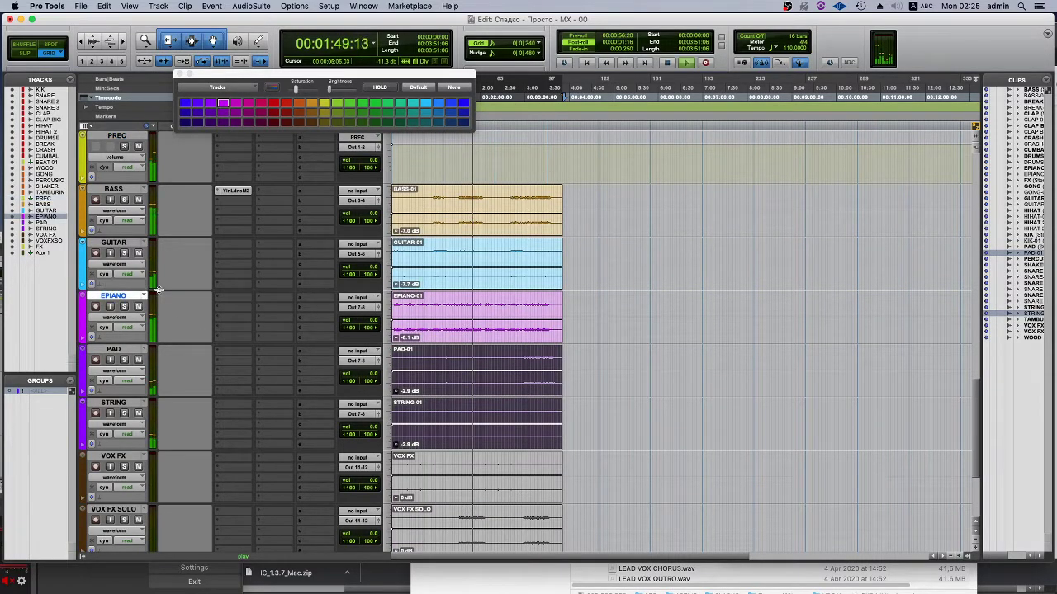
left_click(126, 352)
scroll(189, 363, "down", 1)
left_click(126, 353)
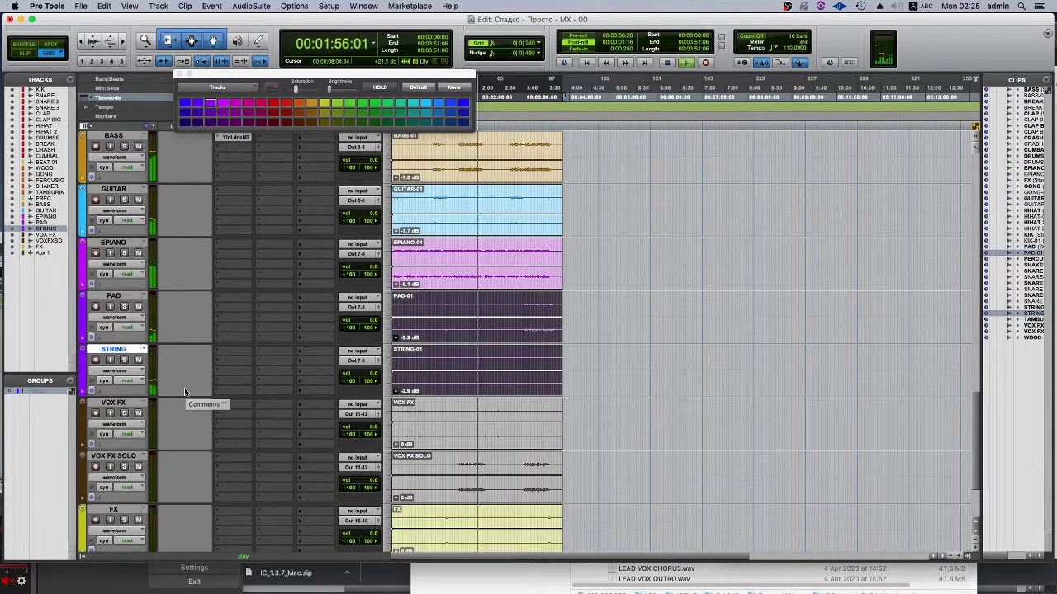
scroll(184, 392, "up", 1)
scroll(194, 380, "up", 13)
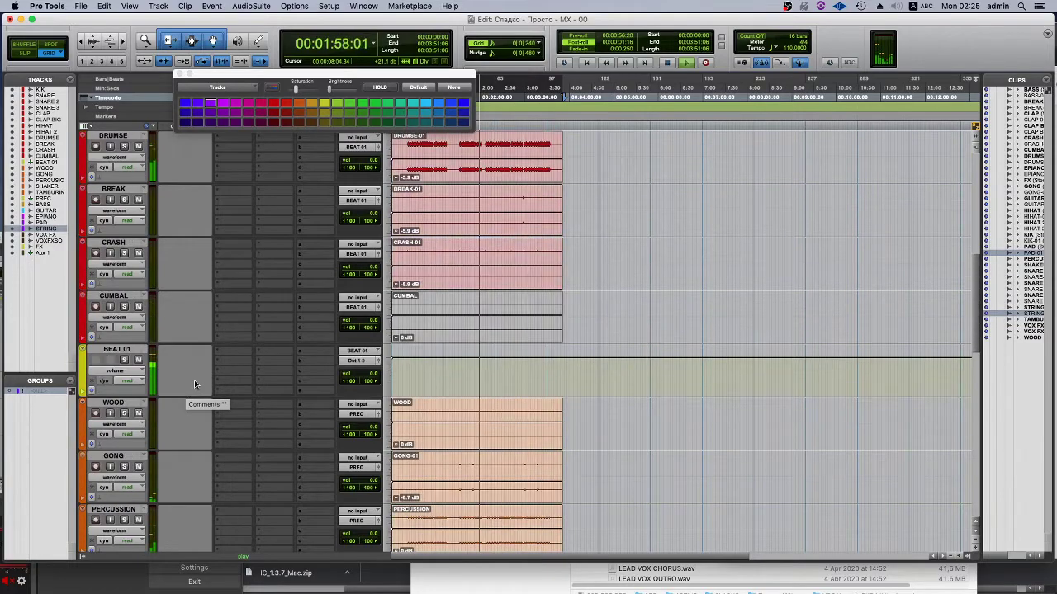
scroll(194, 379, "down", 8)
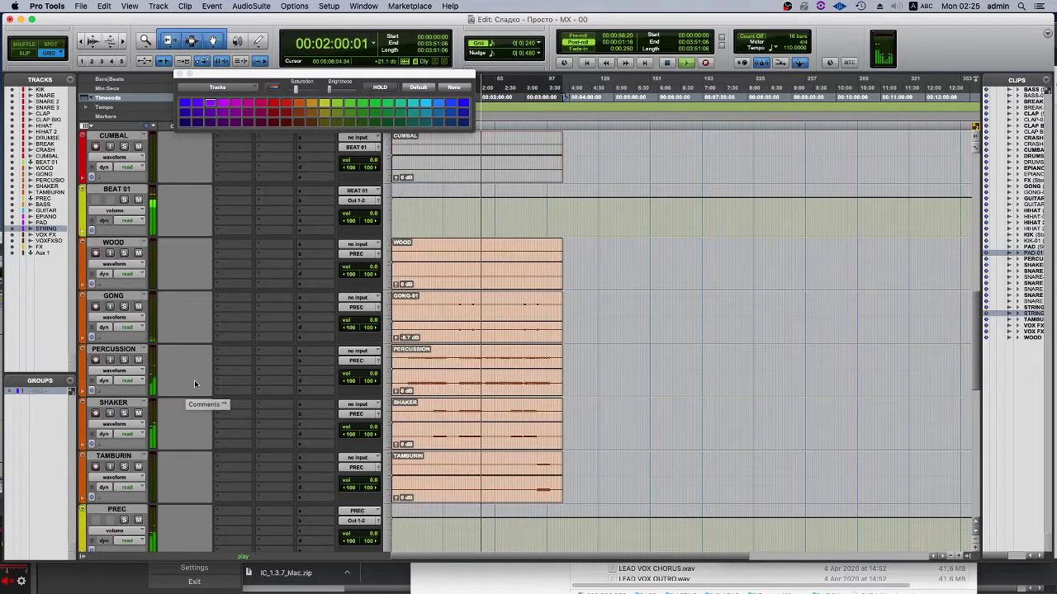
left_click(122, 401)
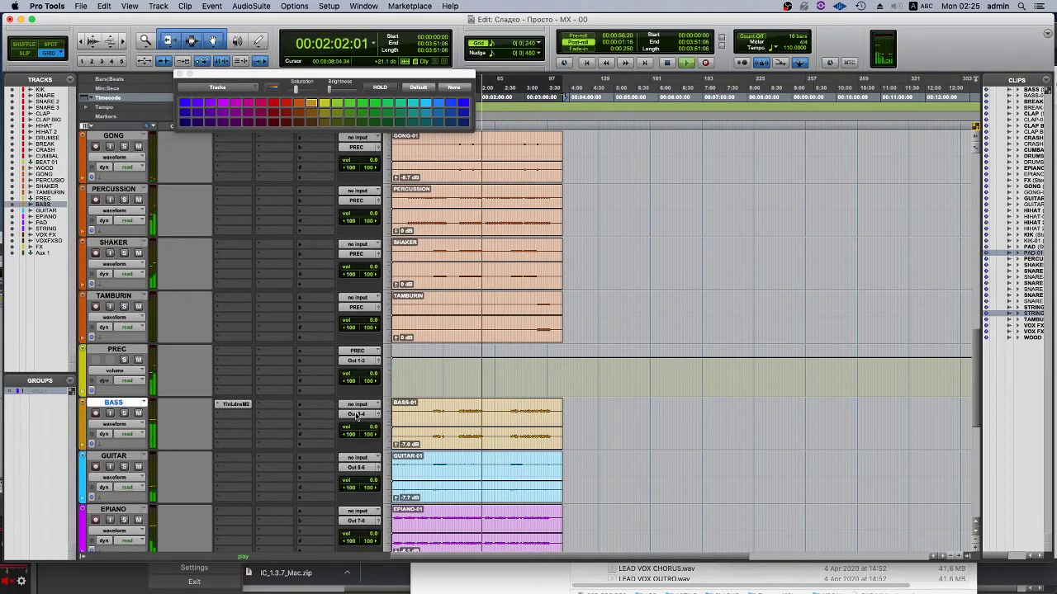
left_click(359, 415)
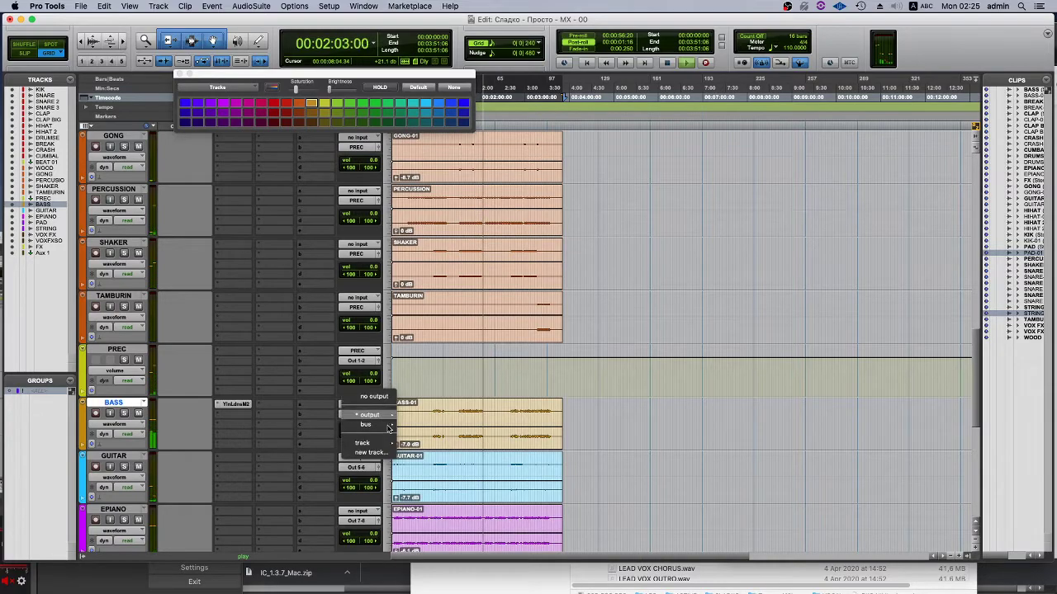
left_click(272, 427)
Unmute the audio source in OBS, and return to Pro Tools to place the edit cursor in the BASS clip at about 56 seconds.
left_click(9, 587)
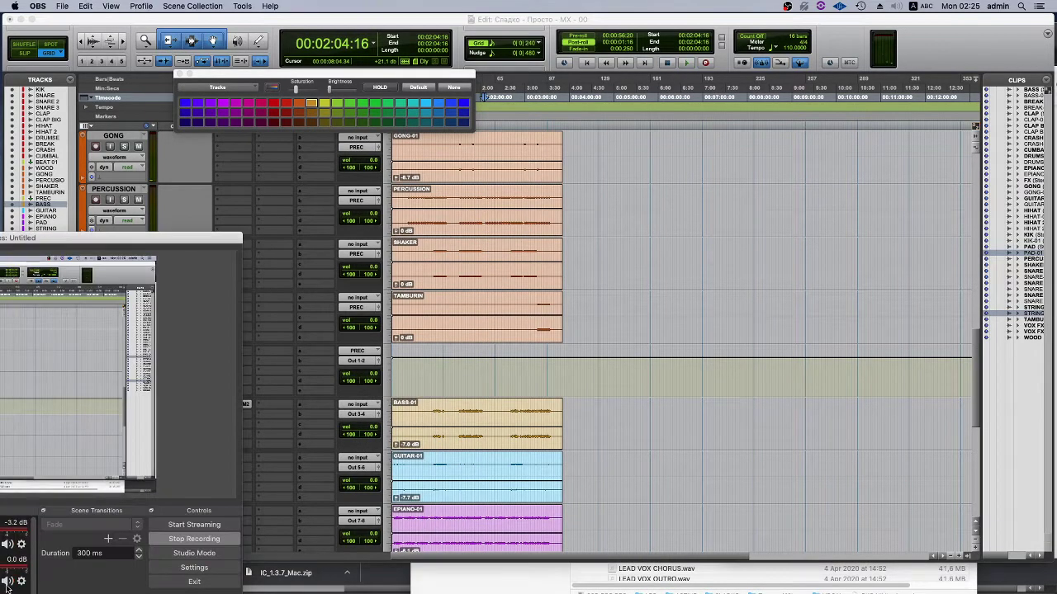
left_click(326, 31)
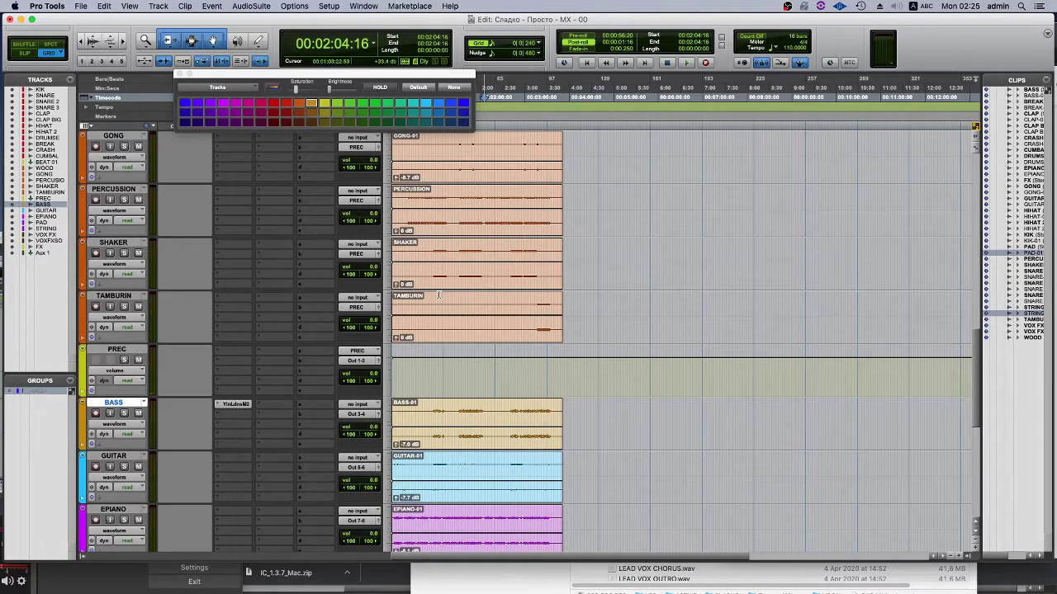
left_click(426, 406)
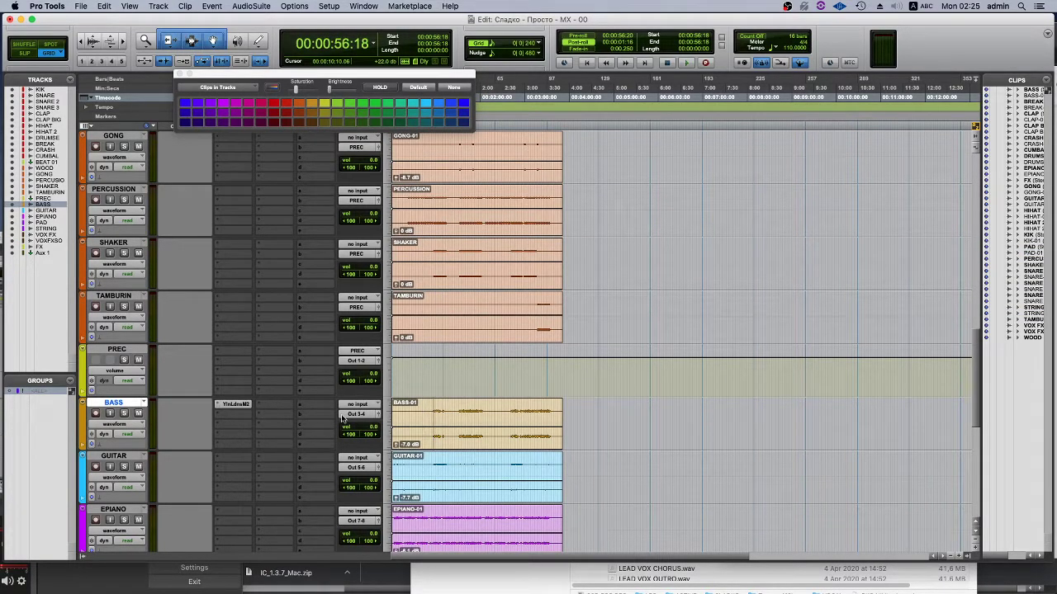
scroll(343, 418, "down", 3)
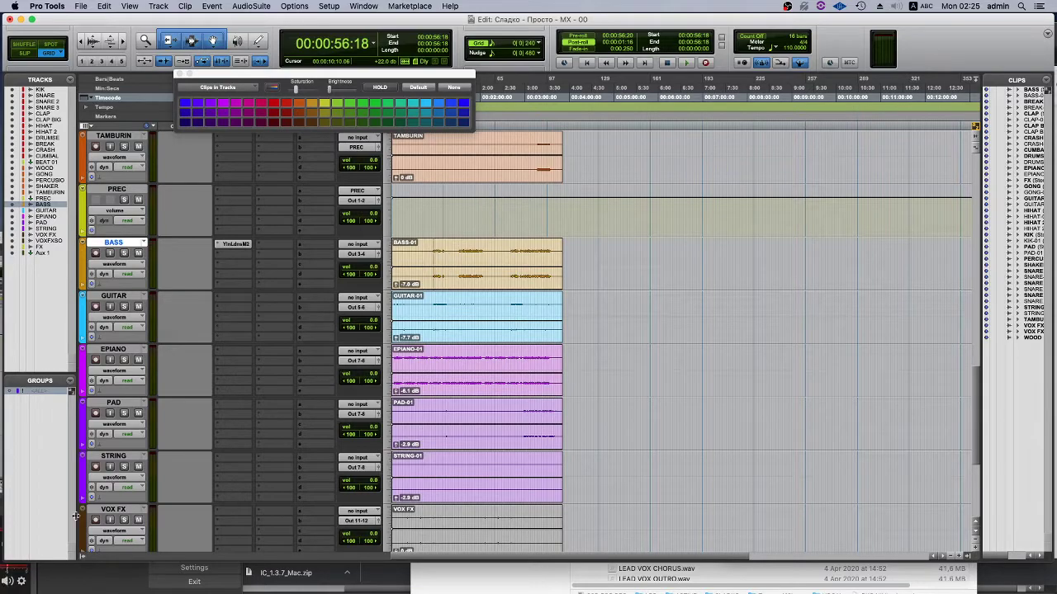
Switch to OBS to mute its audio source, and return to Pro Tools to play the song briefly.
left_click(124, 241)
left_click(8, 587)
left_click(376, 352)
key("space")
Route the BASS track's output to a new stereo Aux Input track named BASS BUS, created next to the current track.
left_click(371, 253)
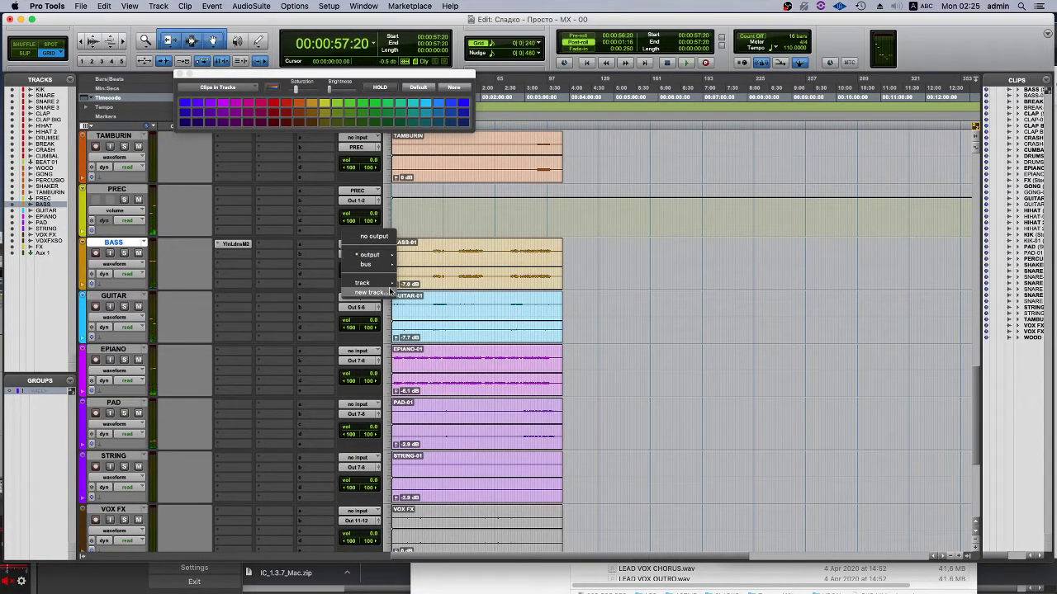
left_click(393, 289)
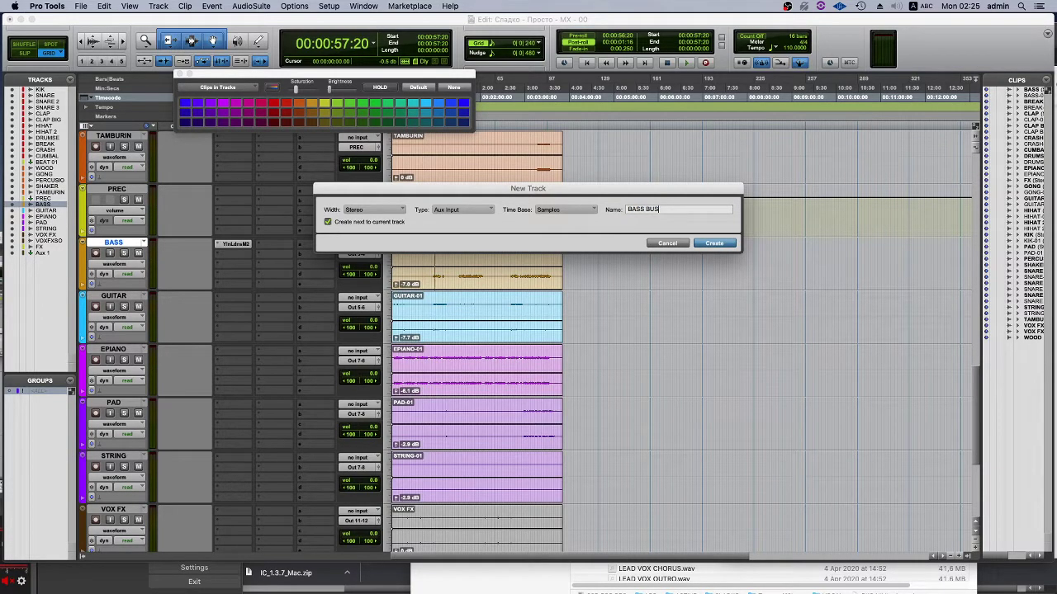
type("BASS BUS")
key("Return")
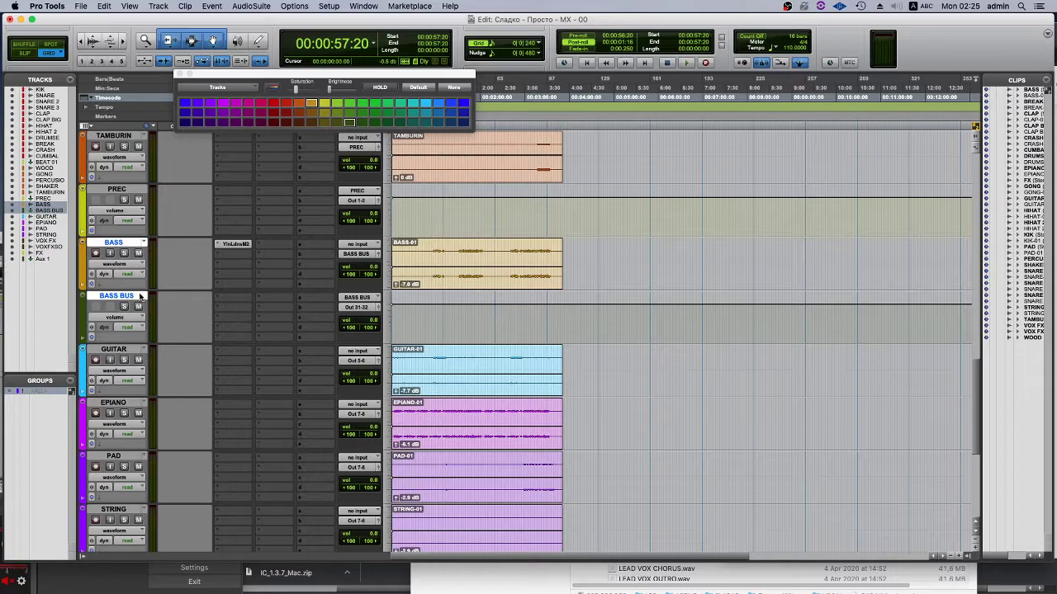
Route the output of the BASS BUS track to Out 3-4.
left_click(128, 297)
left_click(353, 308)
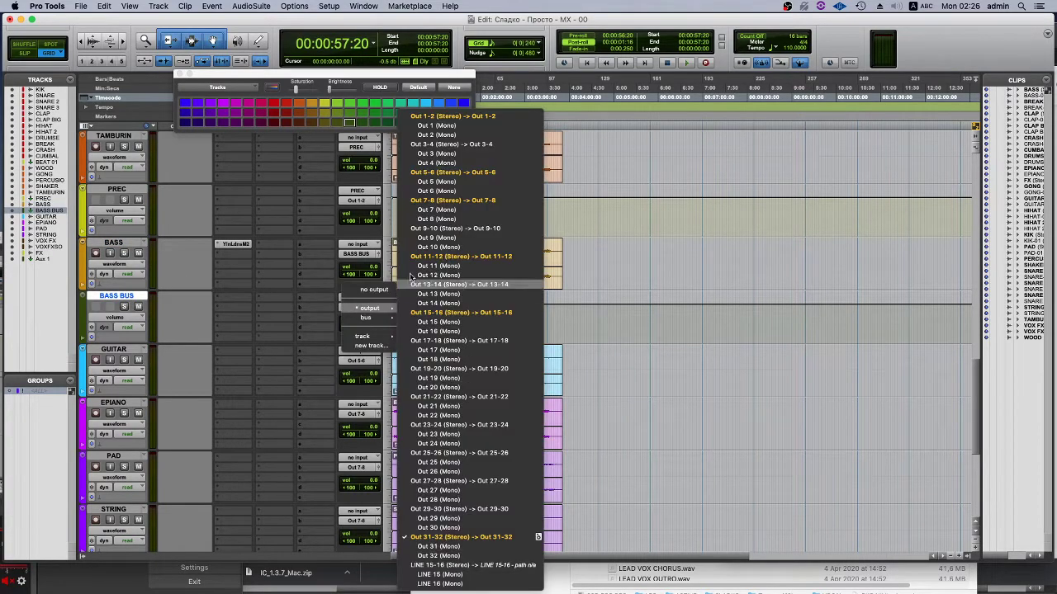
left_click(450, 145)
Route the GUITAR track's output to a new stereo Aux Input track named GTRS BUS, created next to the current track.
left_click(354, 362)
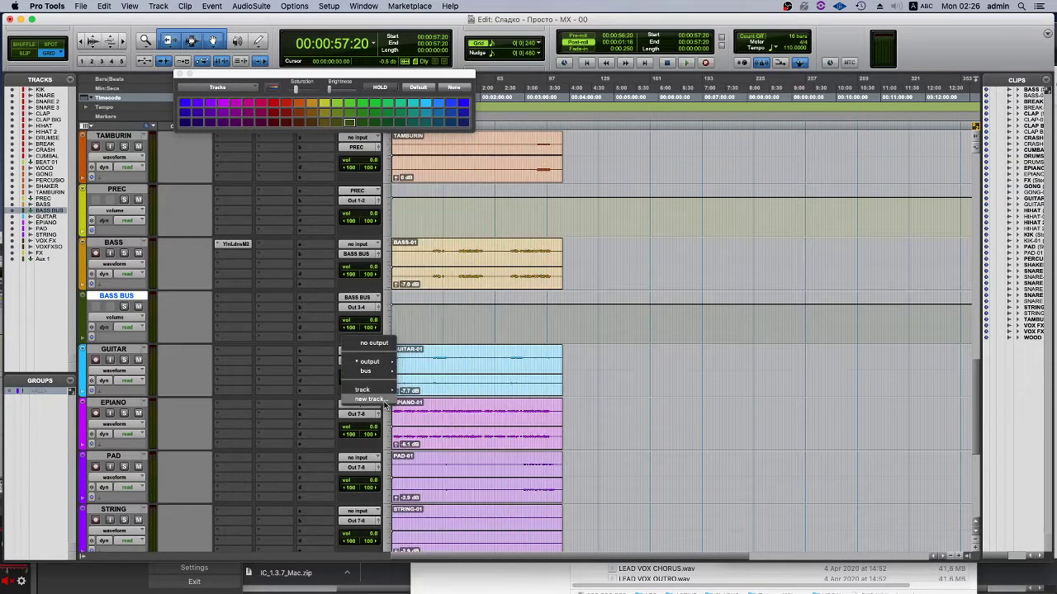
left_click(381, 400)
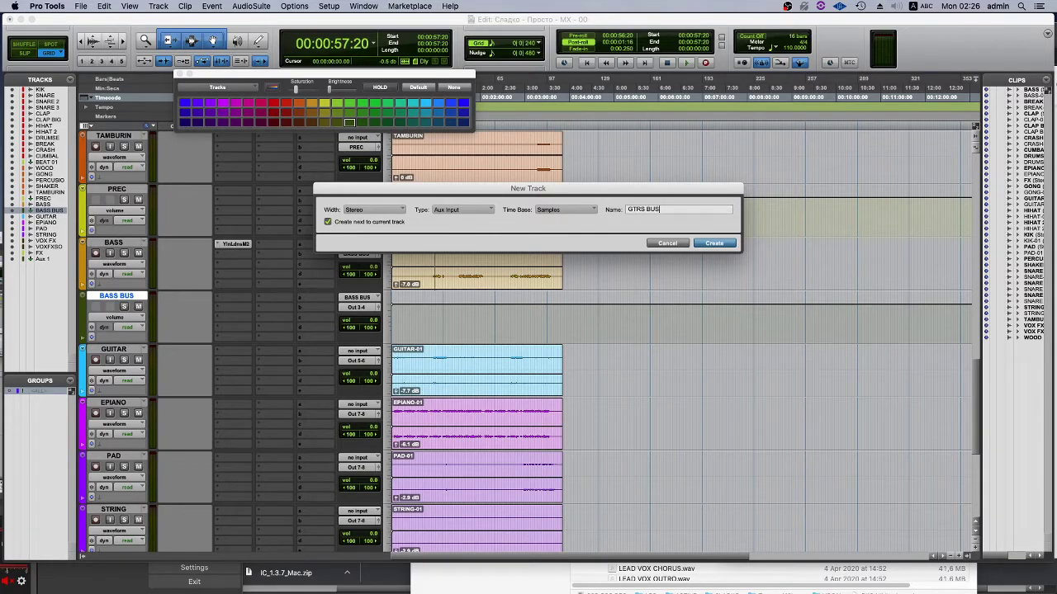
key("Return")
Route the output of the GTRS BUS track to Out 5-6.
left_click(111, 404)
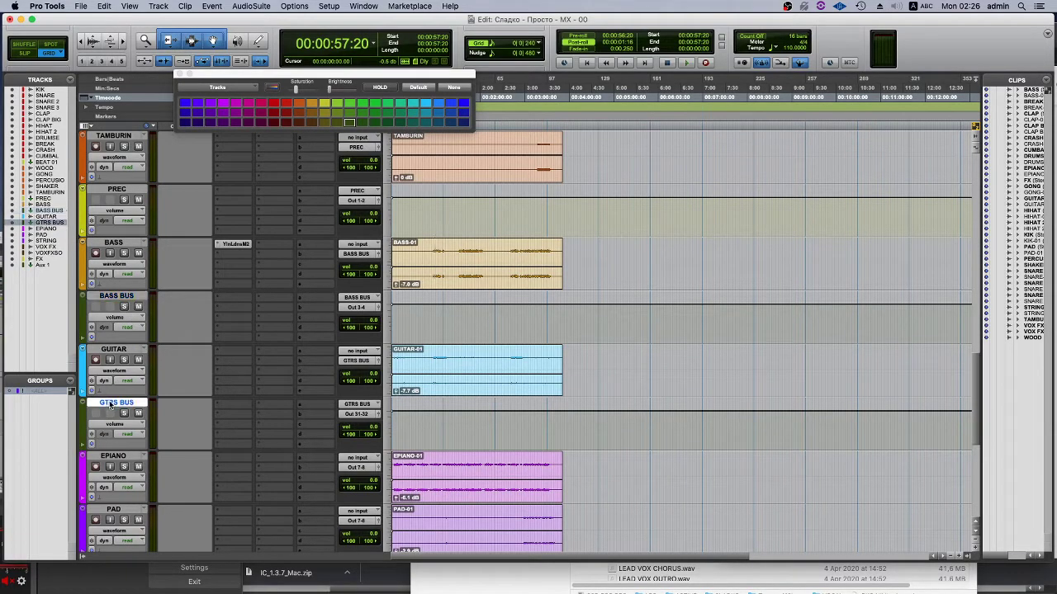
left_click(126, 297, "super")
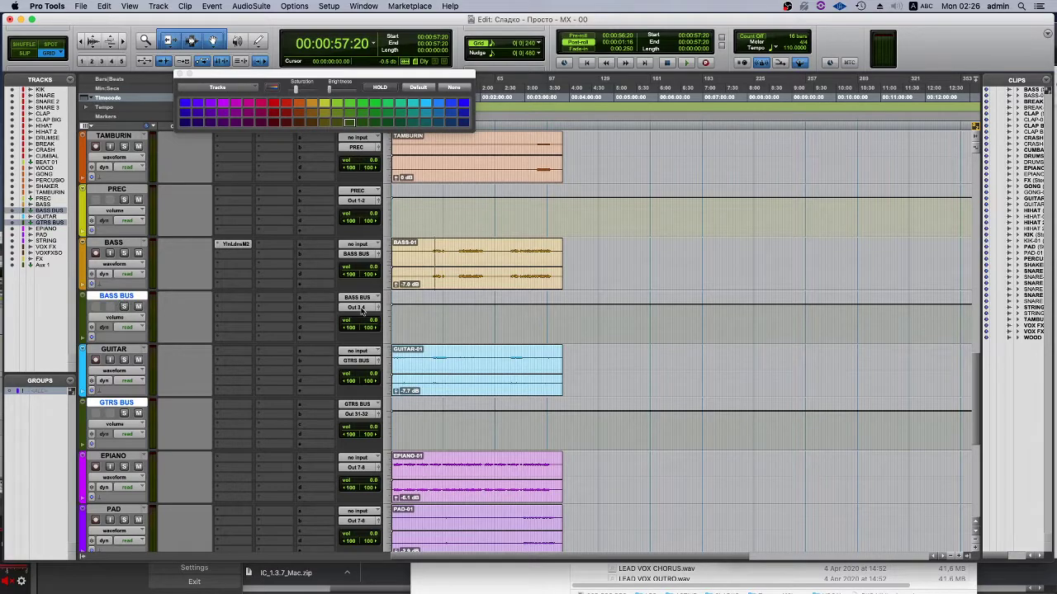
left_click(358, 415)
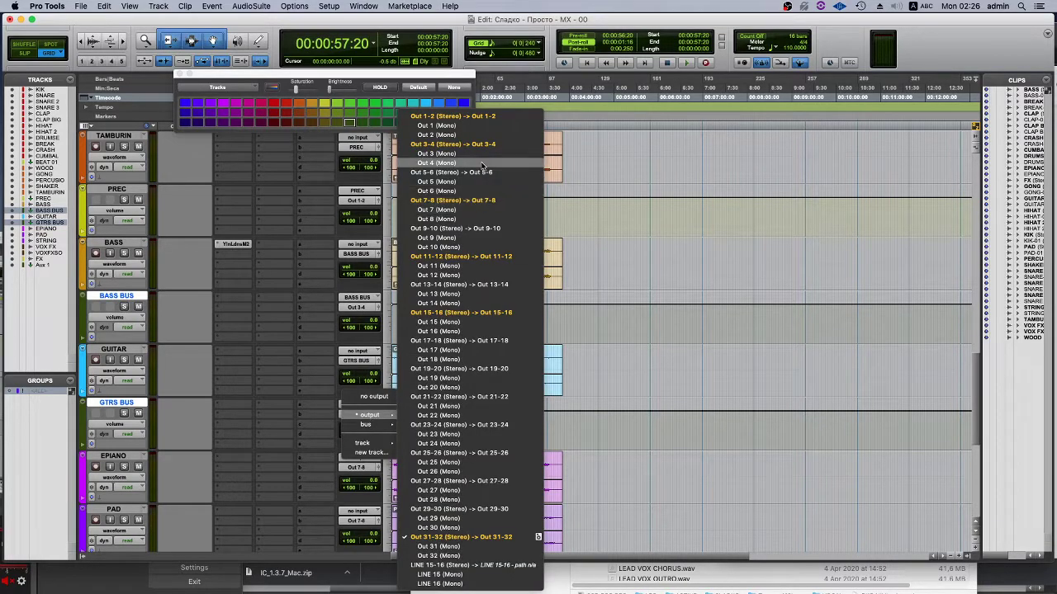
left_click(143, 406)
left_click(143, 406)
Route the EPIANO, PAD and STRING outputs to a new stereo Aux Input track named SYNTHS and place it below STRING.
scroll(153, 410, "down", 2)
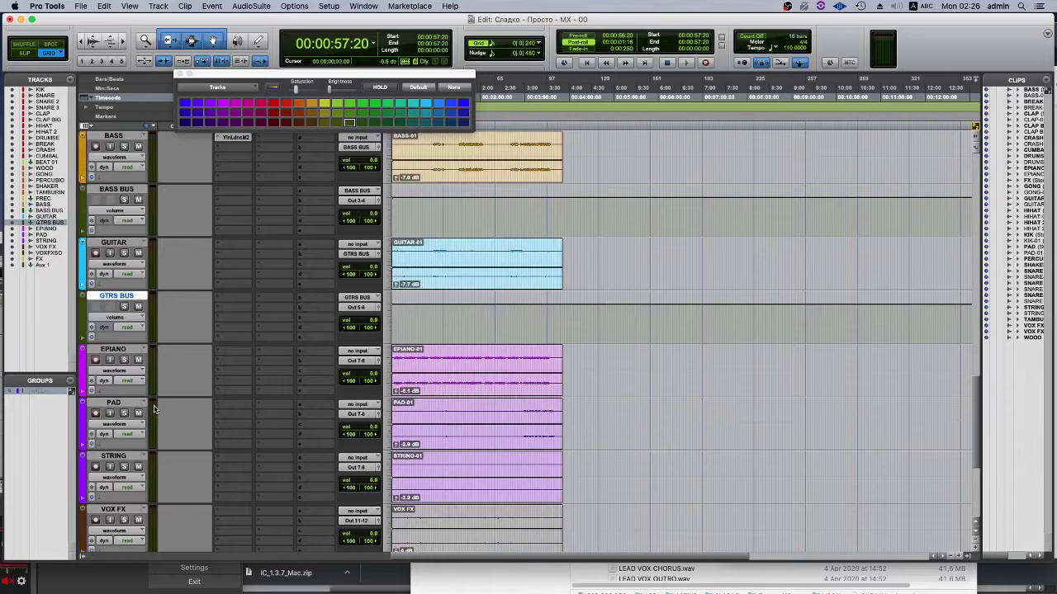
left_click(119, 352)
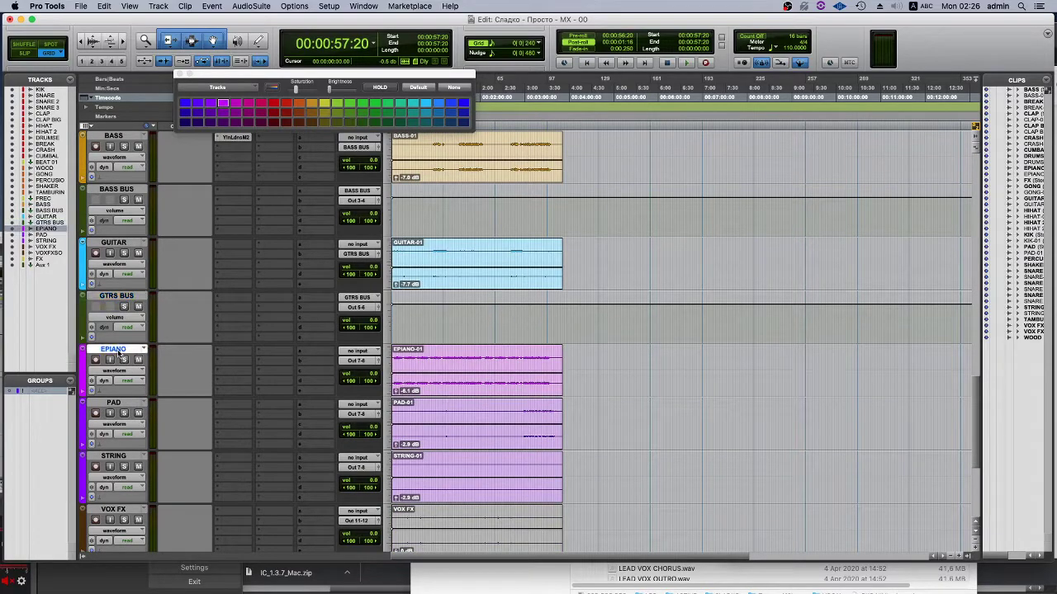
left_click(121, 459, "shift")
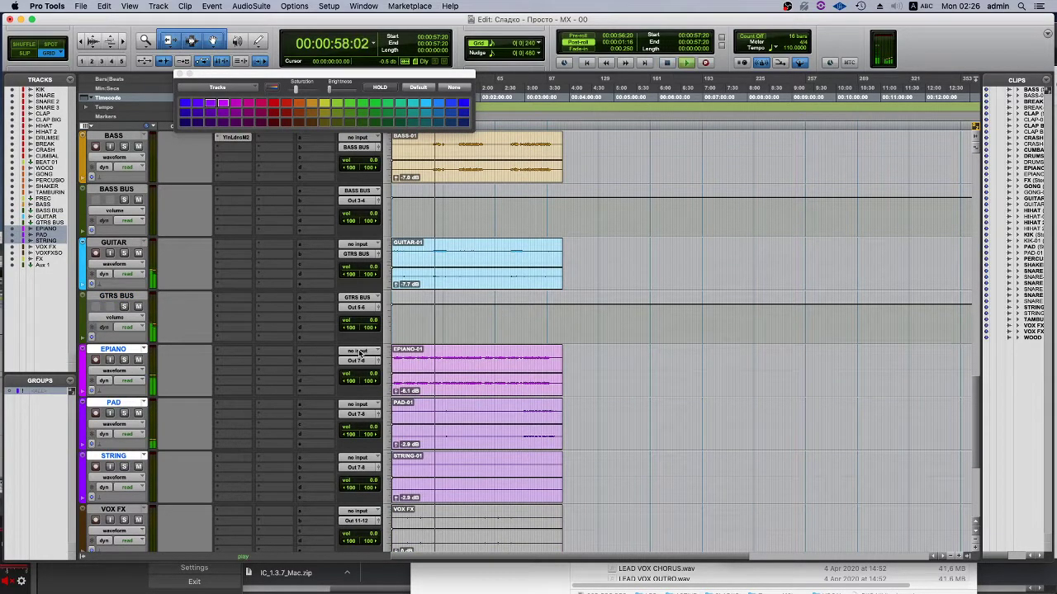
left_click(357, 361)
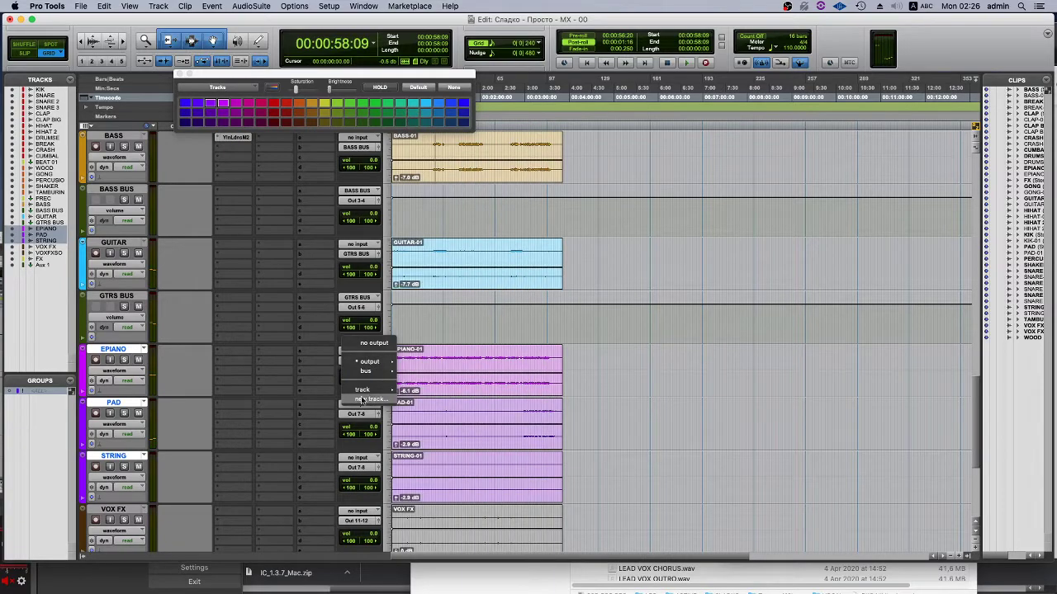
left_click(362, 401)
type("S")
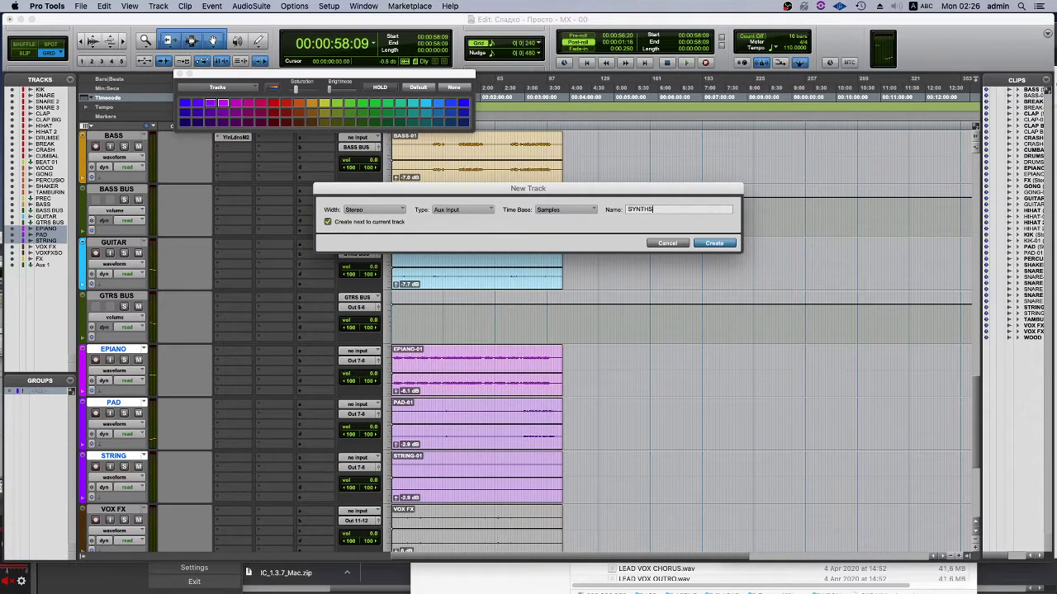
type("YNTHS")
key("Return")
left_click_drag(117, 397, 132, 440)
Route VOX FX and VOX FX SOLO to a new stereo Aux Input track named VOX FX and move it below VOX FX SOLO.
scroll(129, 374, "down", 2)
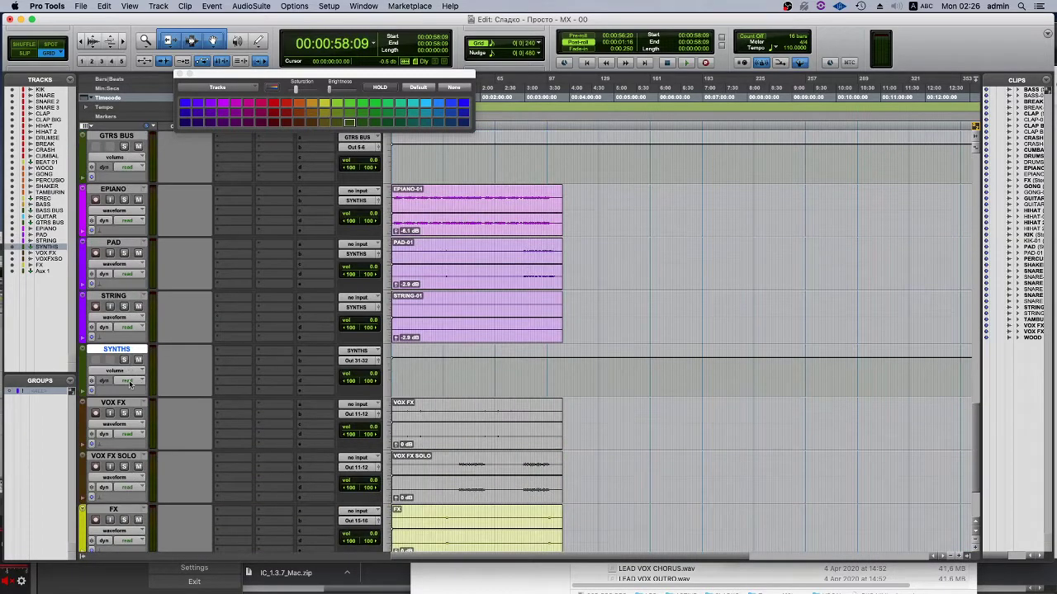
left_click(124, 404)
left_click(119, 457, "shift")
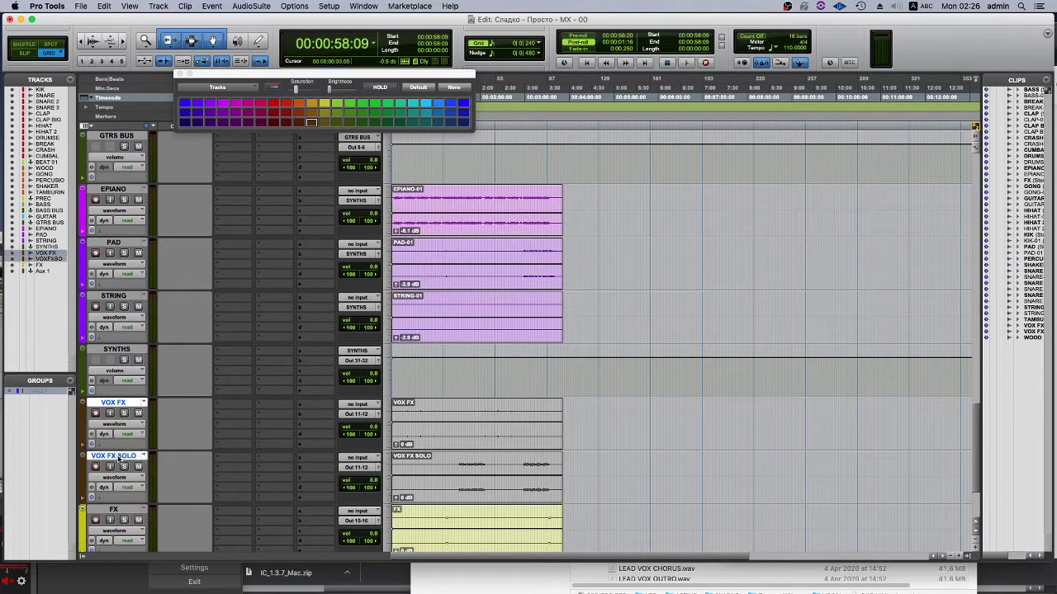
left_click(359, 417)
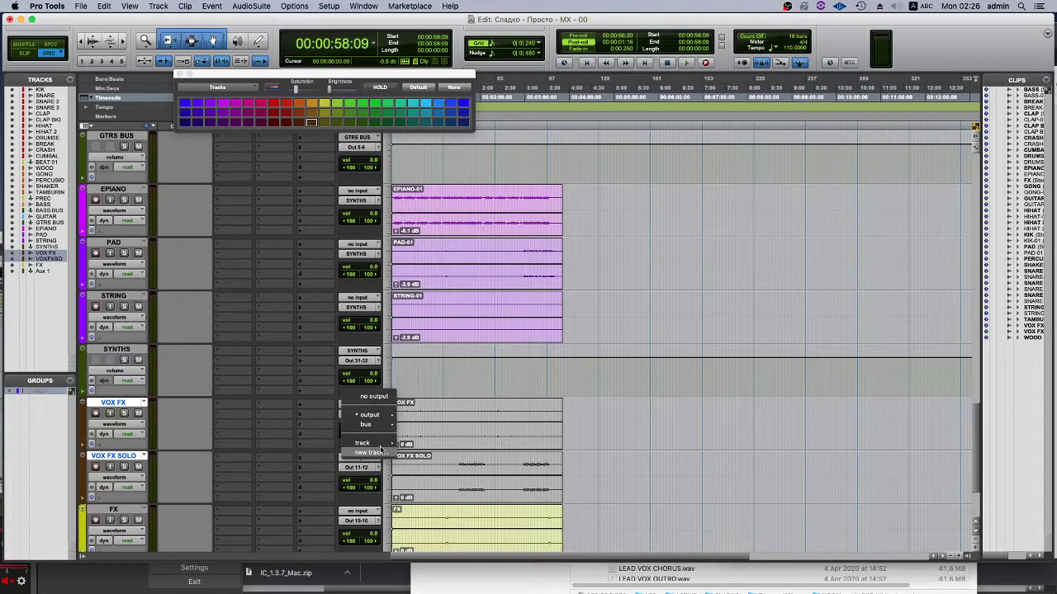
left_click(369, 456)
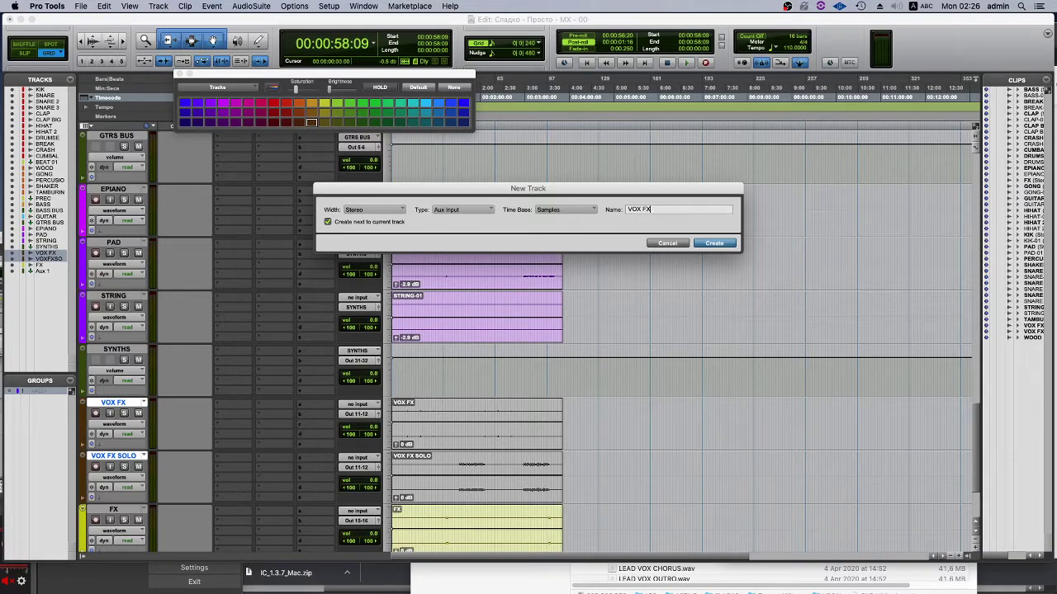
key("Return")
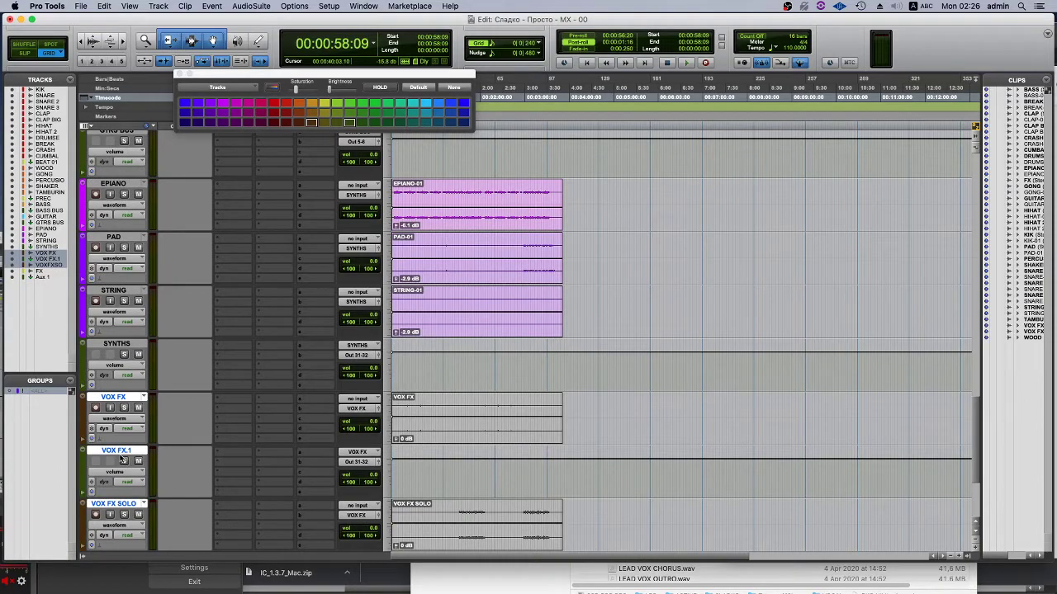
left_click_drag(106, 446, 268, 451)
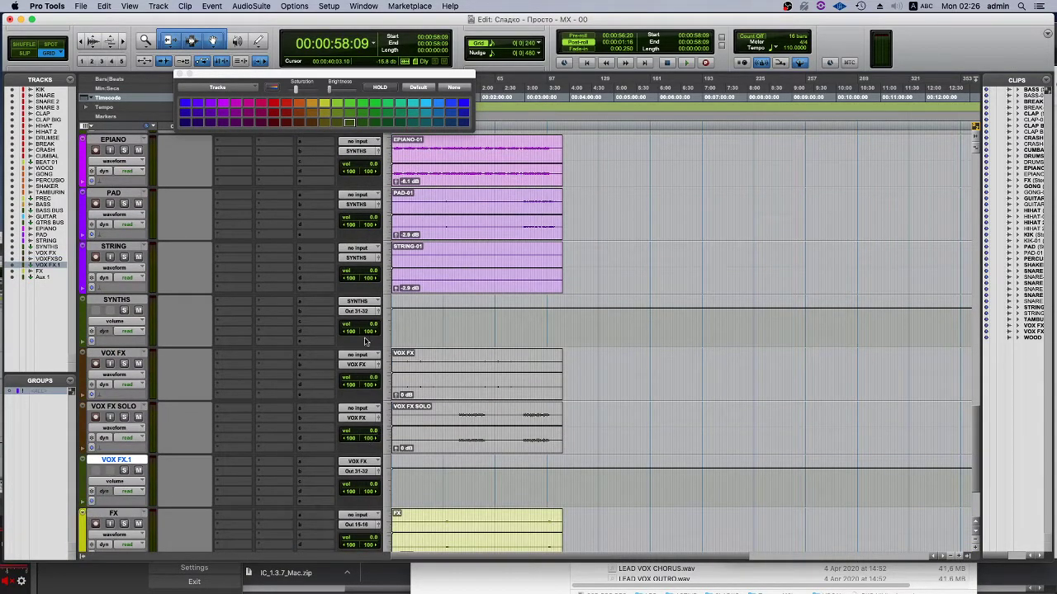
Route the output of the SYNTHS bus to Out 7-8 and that of the VOX FX.1 bus to Out 11-12.
left_click(356, 311)
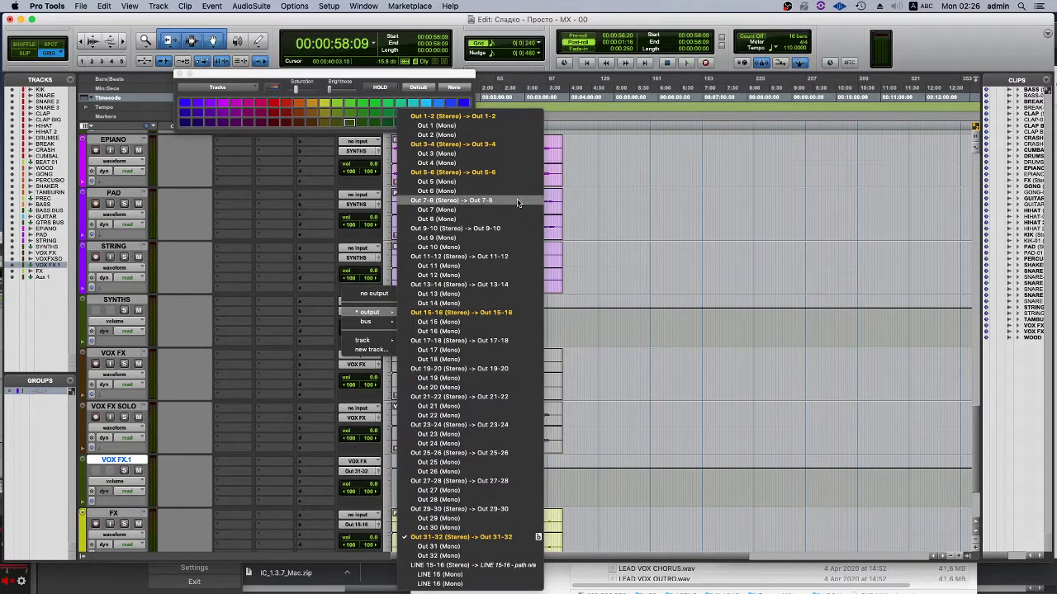
left_click(446, 202)
left_click(358, 473)
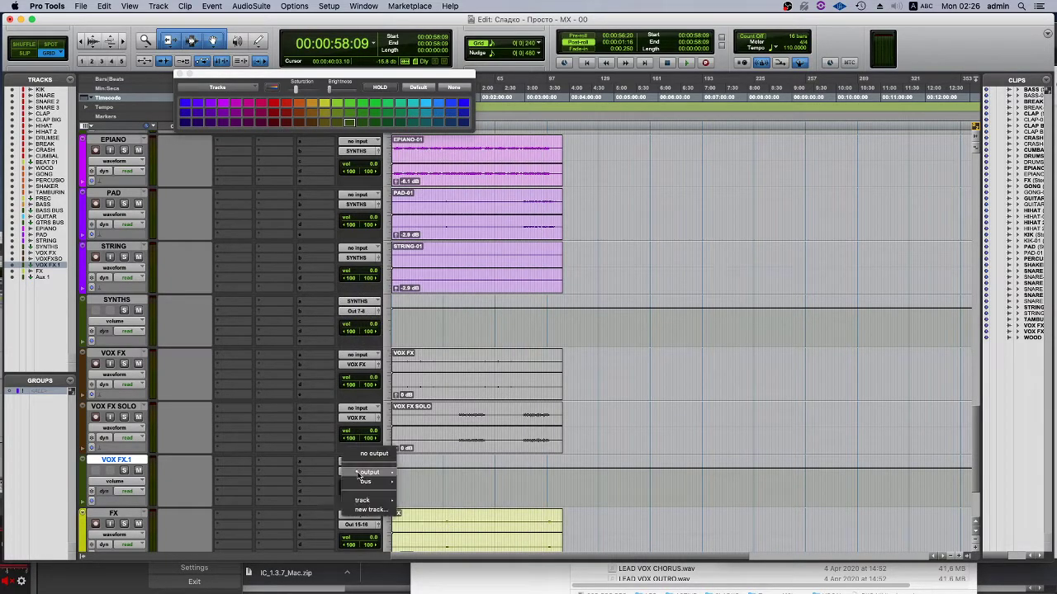
mouse_move(369, 472)
left_click(458, 258)
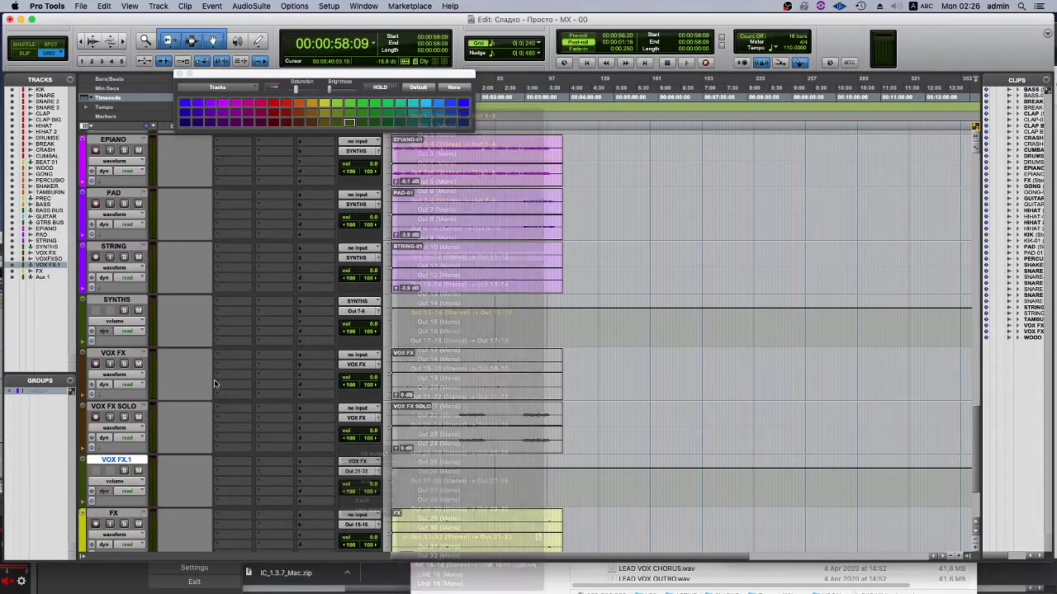
Route the output of the FX track to Out 13-14.
scroll(243, 458, "down", 2)
left_click(355, 468)
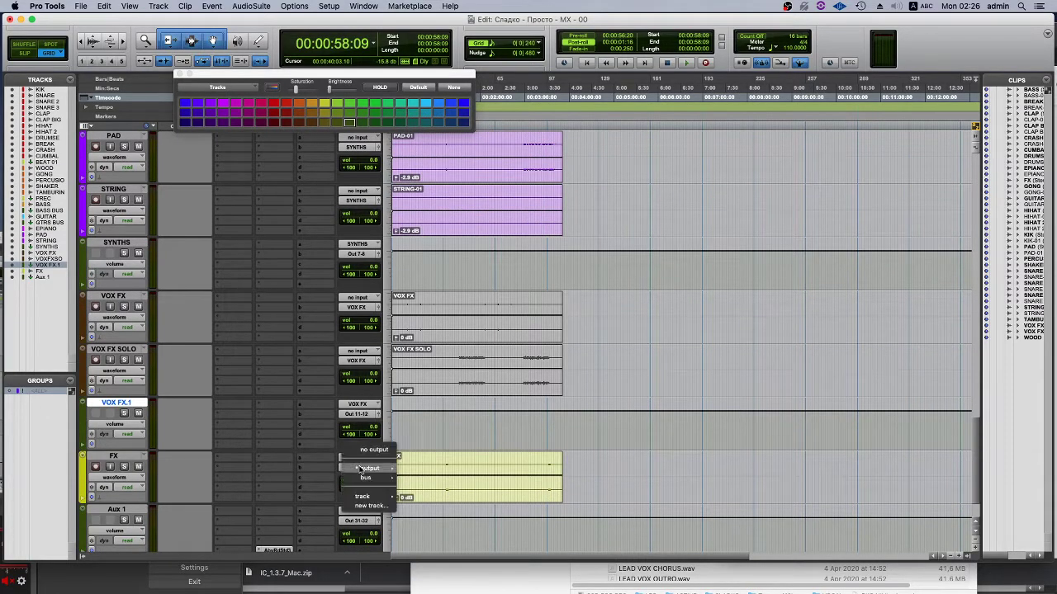
mouse_move(368, 468)
left_click(473, 286)
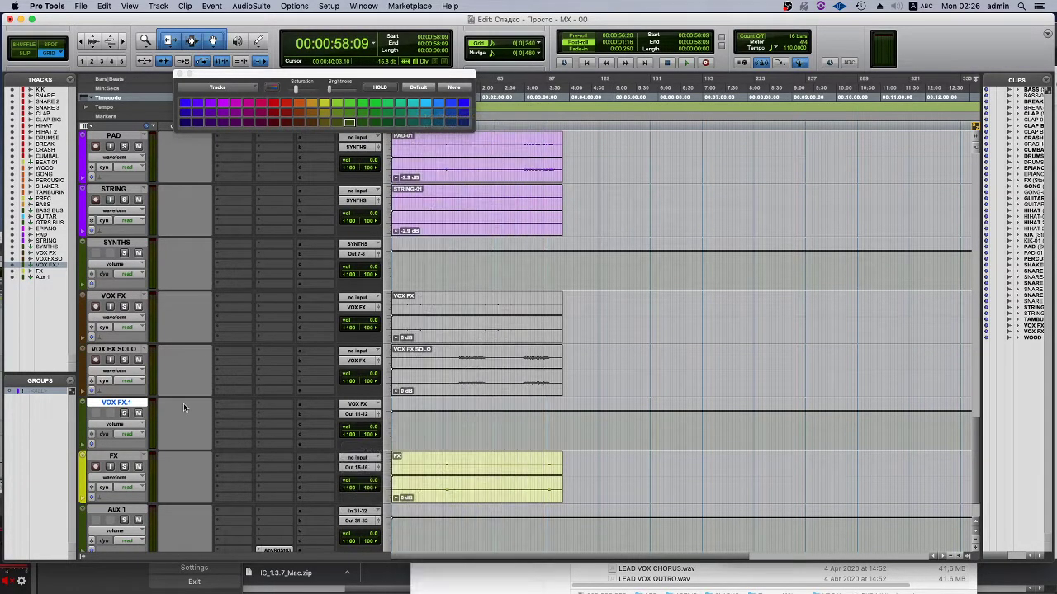
Delete the Aux 1 track and unmute the speaker control outside the session window.
scroll(164, 442, "down", 2)
right_click(124, 458)
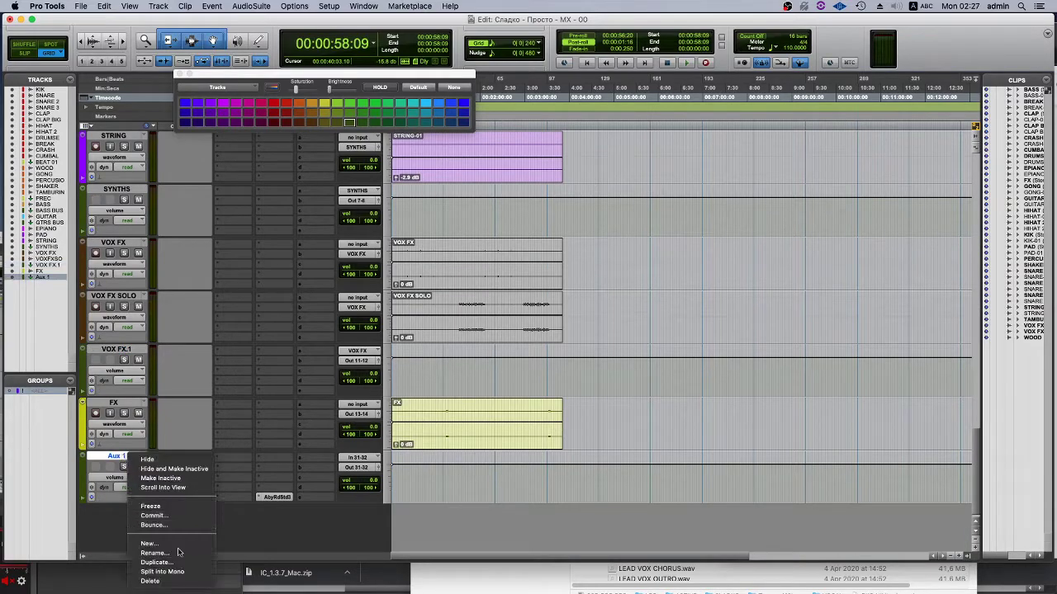
left_click(105, 591)
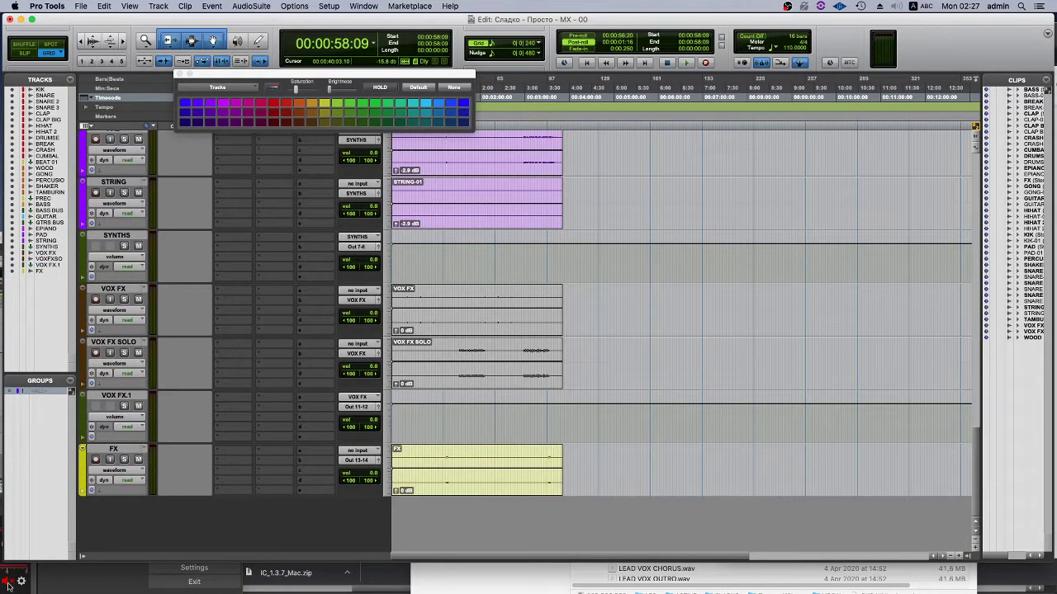
left_click(7, 582)
Create a new stereo Aux Input track directly below the FX track.
left_click(297, 469)
scroll(168, 434, "up", 15)
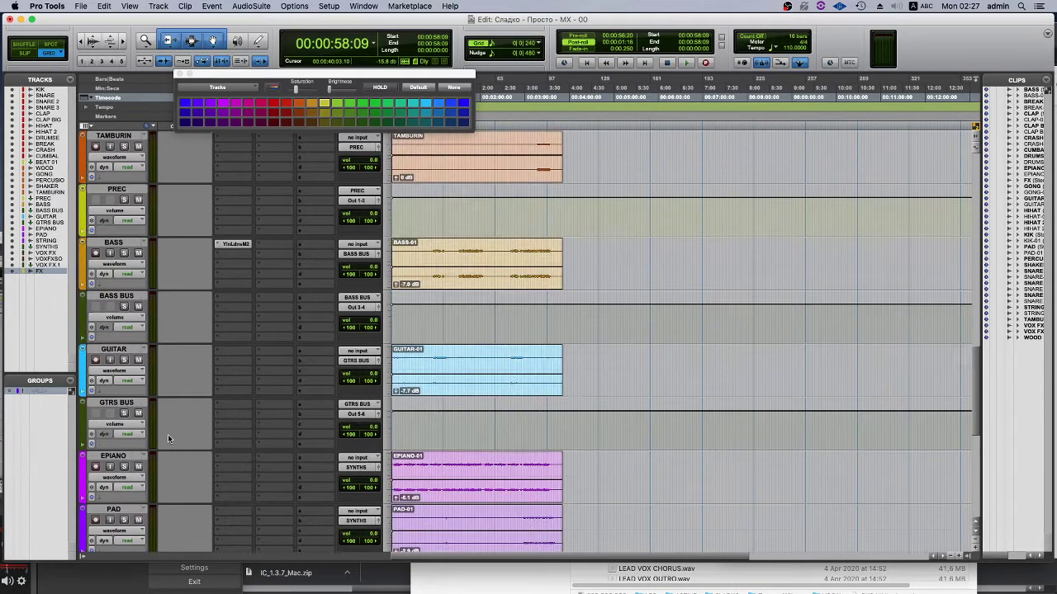
scroll(167, 434, "down", 15)
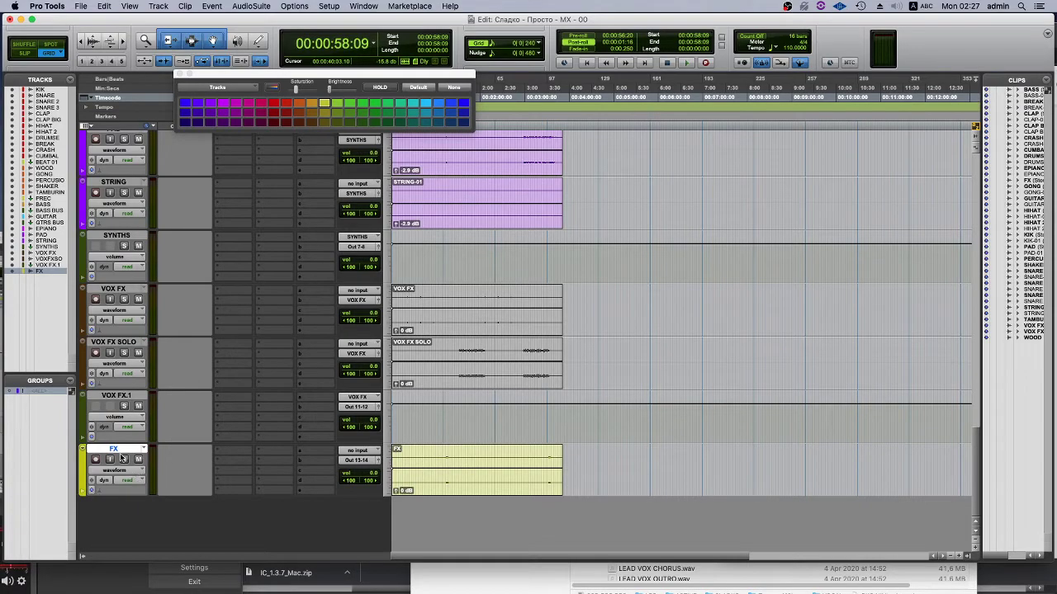
key("super+shift+n")
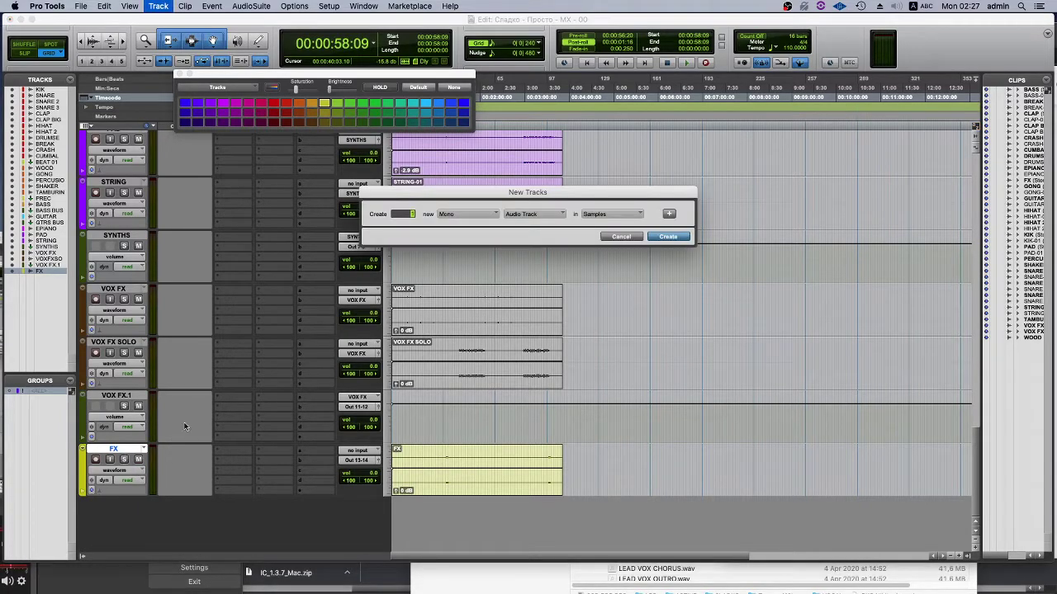
left_click(450, 215)
left_click(452, 224)
left_click(541, 215)
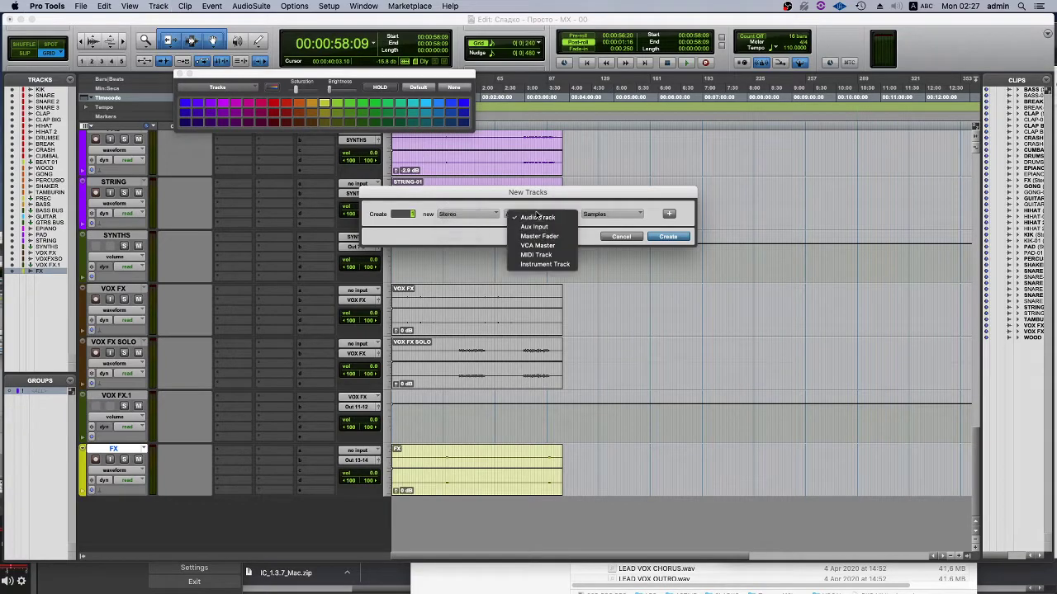
left_click(572, 199)
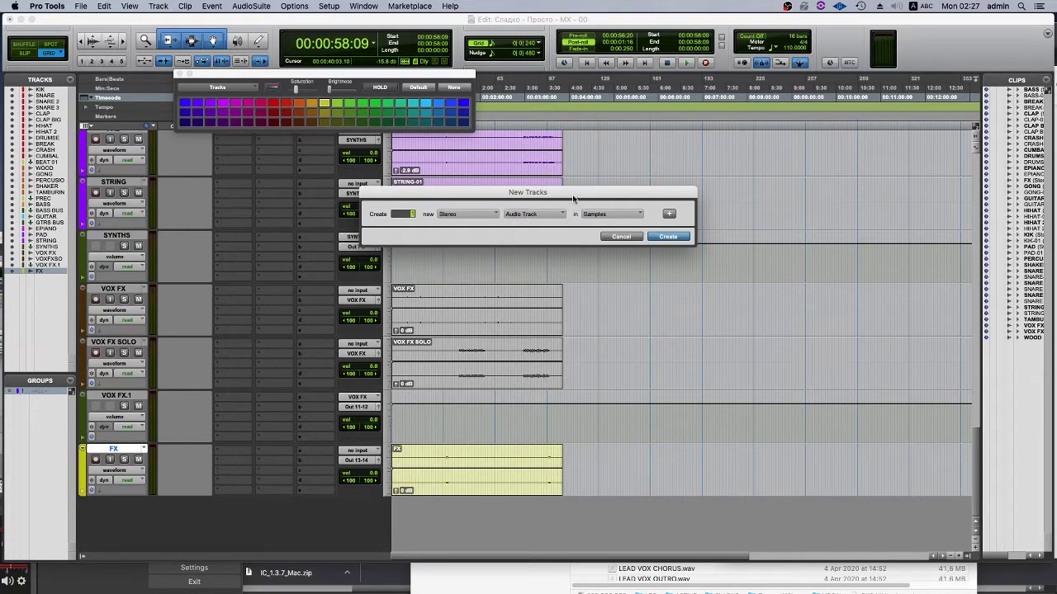
left_click(534, 217)
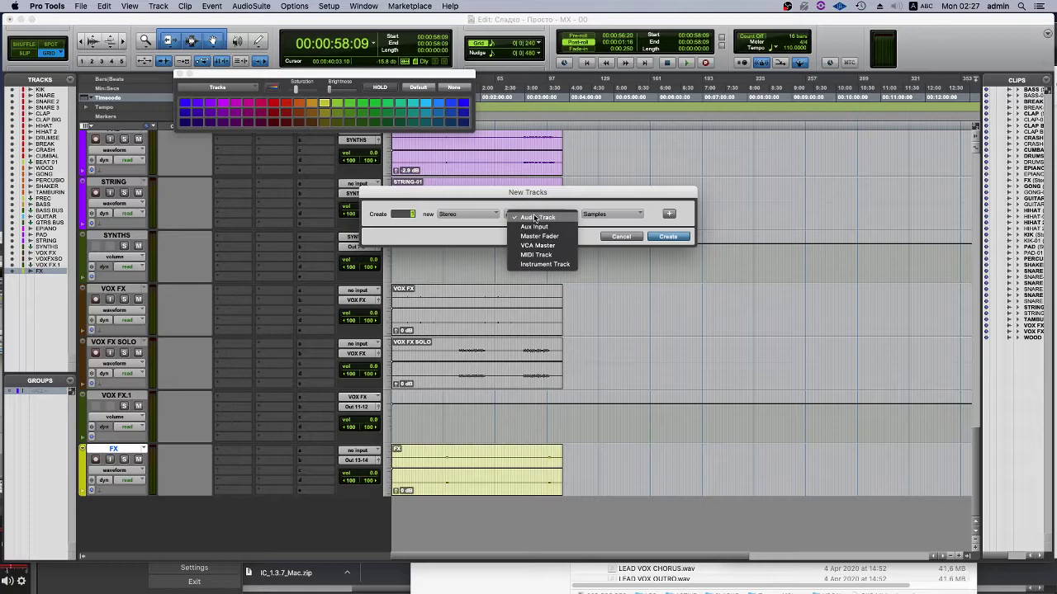
left_click(565, 202)
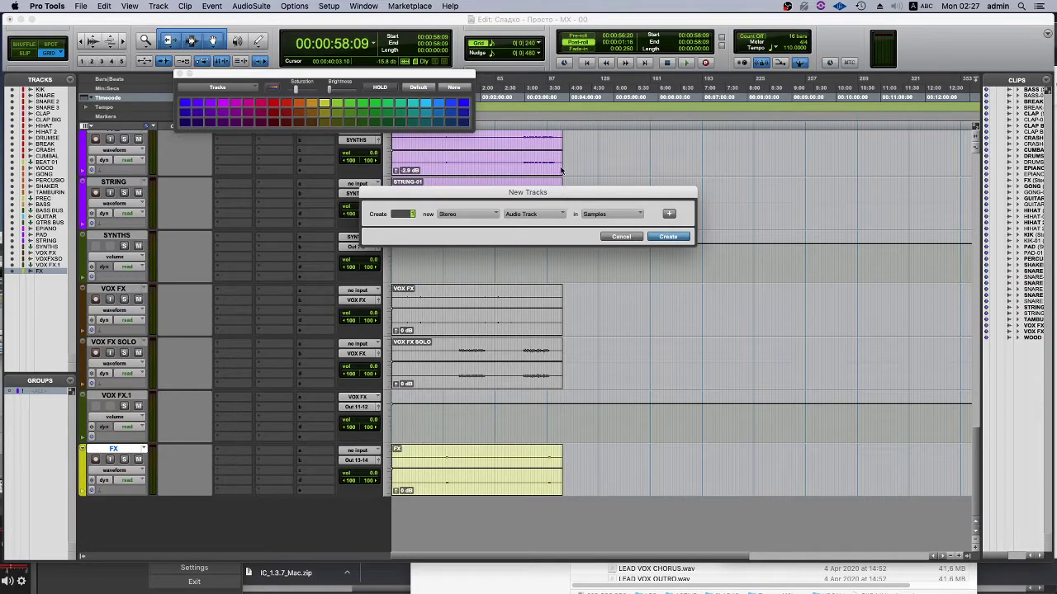
left_click(533, 214)
left_click(529, 224)
left_click(669, 237)
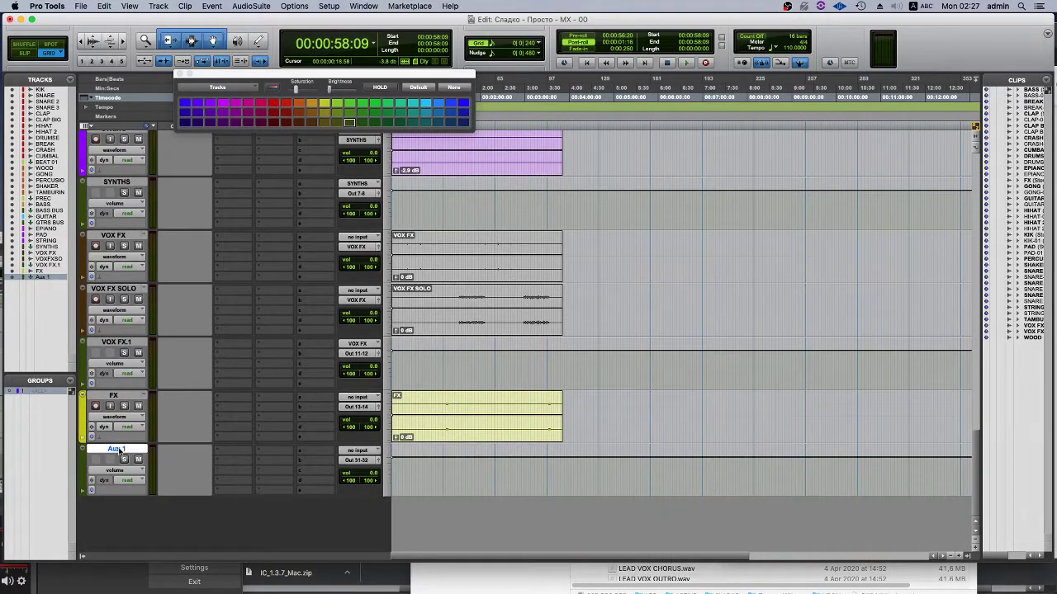
Add a second stereo Aux Input track below Aux 1.
key("super+shift+n")
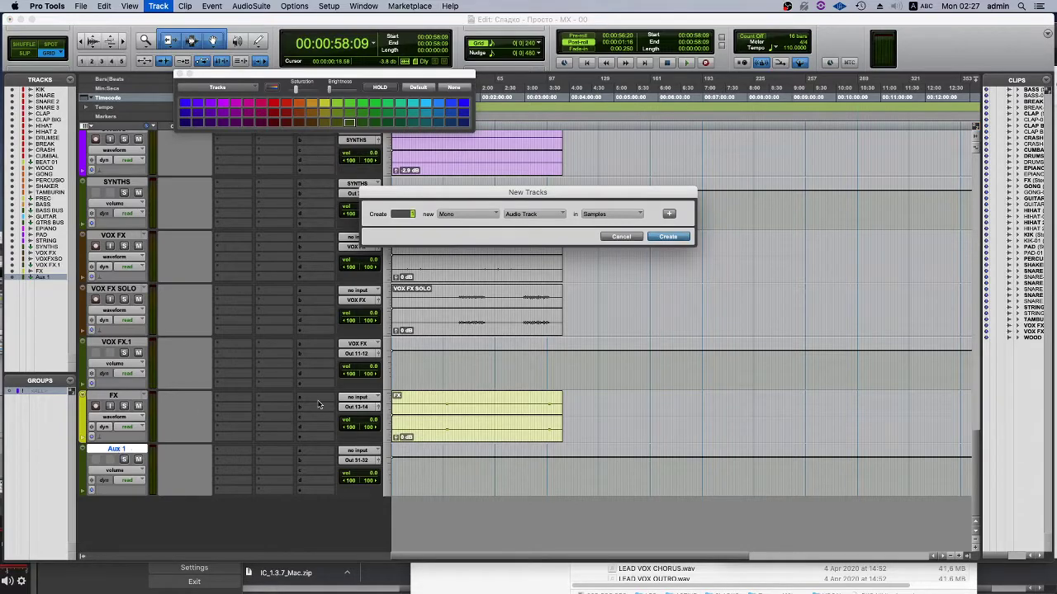
left_click(458, 217)
left_click(456, 228)
left_click(531, 214)
left_click(535, 227)
left_click(671, 237)
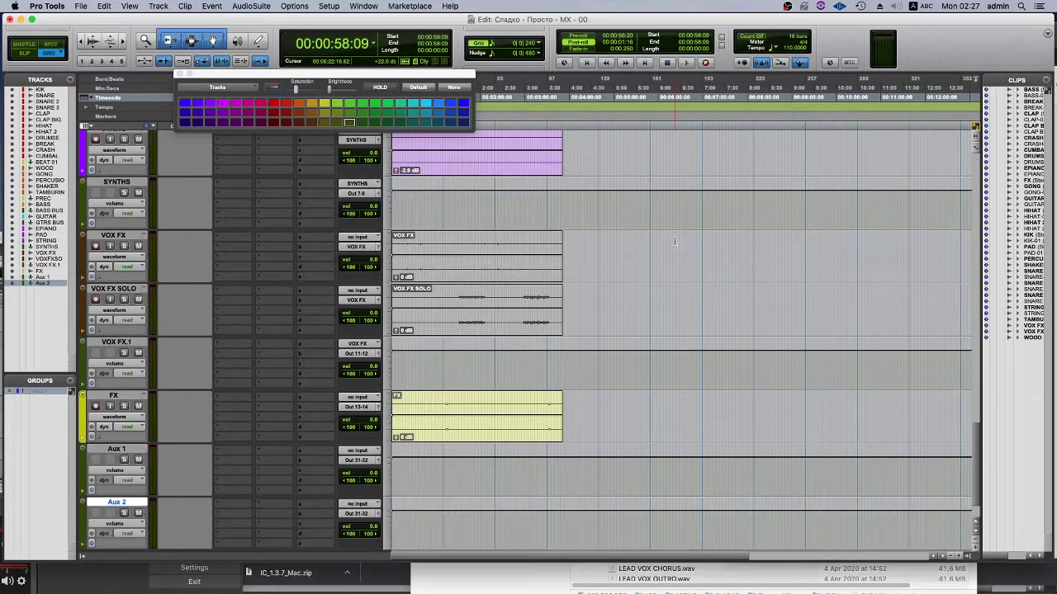
Set the input of both Aux 1 and Aux 2 to the interface input In 31-32.
scroll(184, 479, "down", 1)
left_click(128, 404)
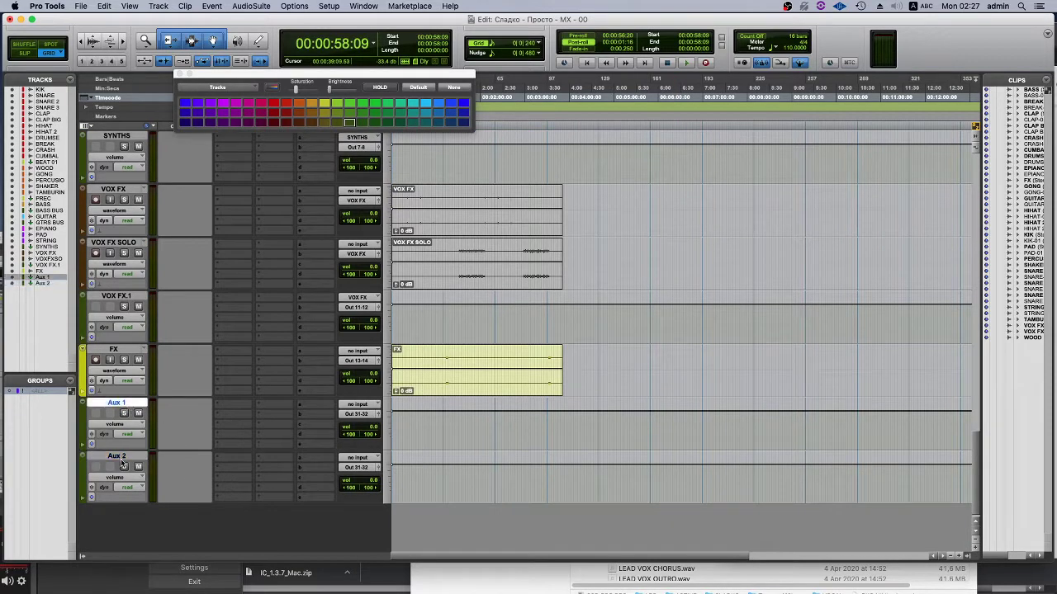
left_click(121, 460, "shift")
left_click(359, 405)
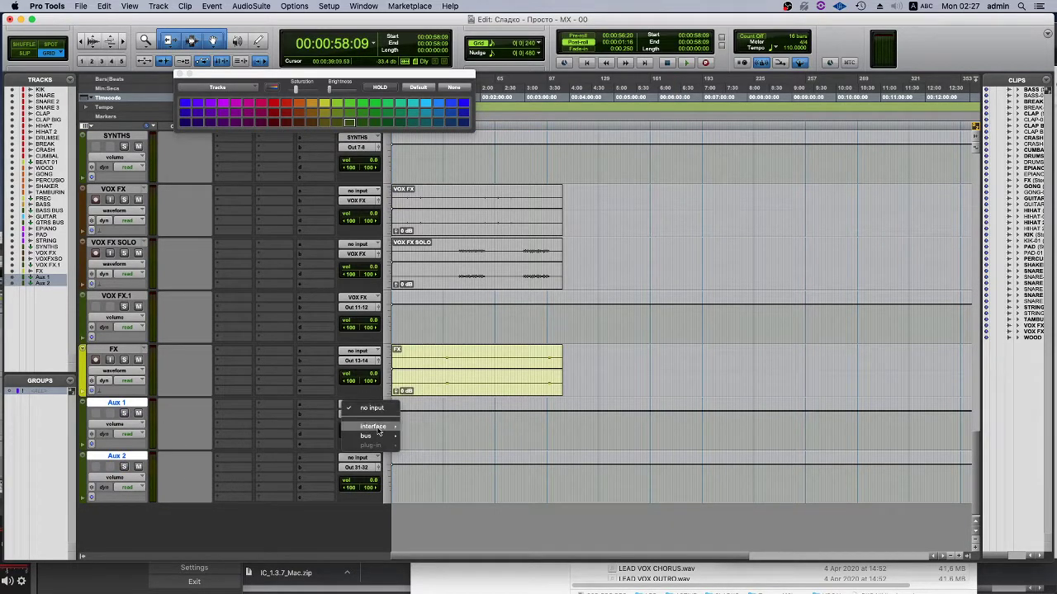
mouse_move(375, 427)
left_click(438, 569, "alt+shift")
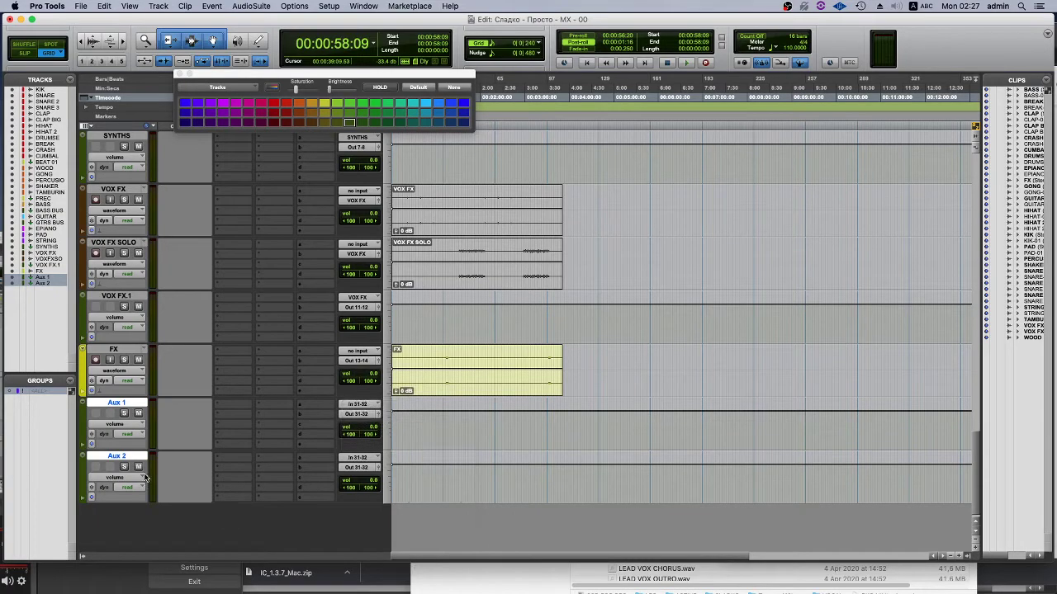
Mute Aux 1 and Aux 2 and route their outputs to a new stereo Aux Input track named ROUTER, created next to the current track.
left_click(116, 458)
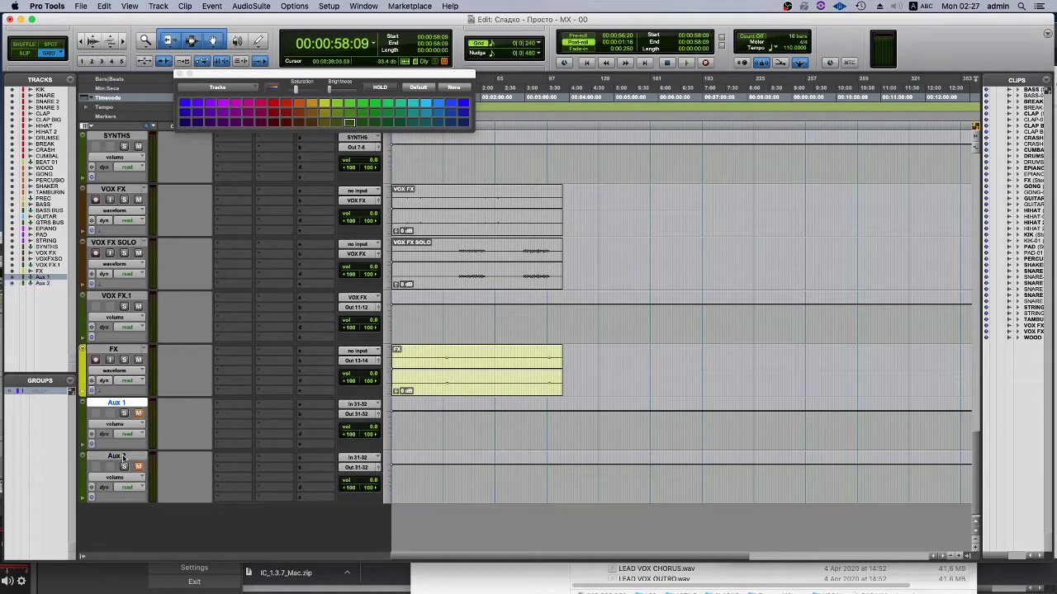
left_click(119, 402, "shift")
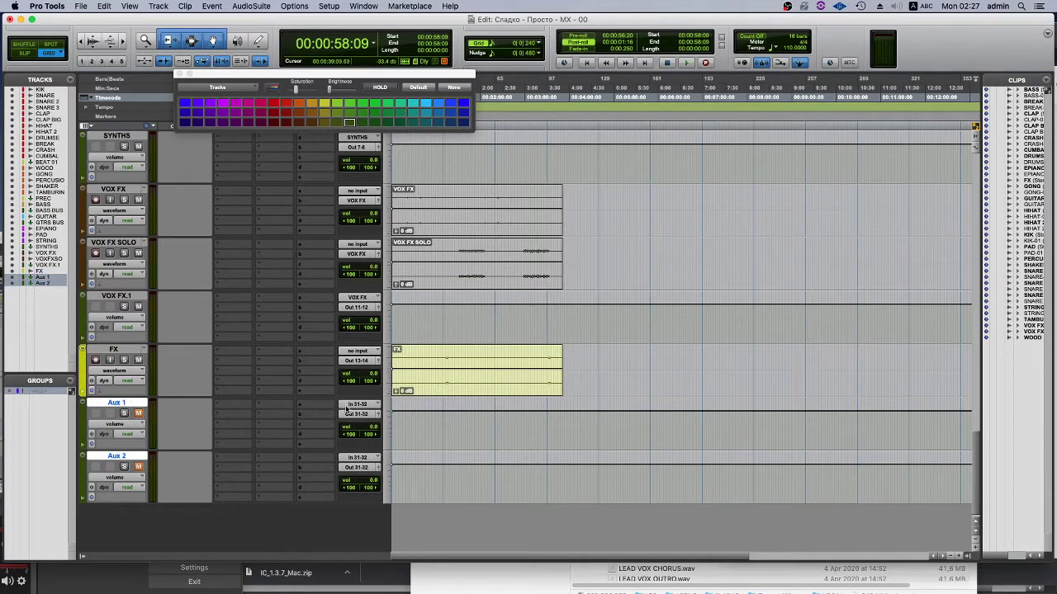
left_click(347, 411)
left_click(373, 460)
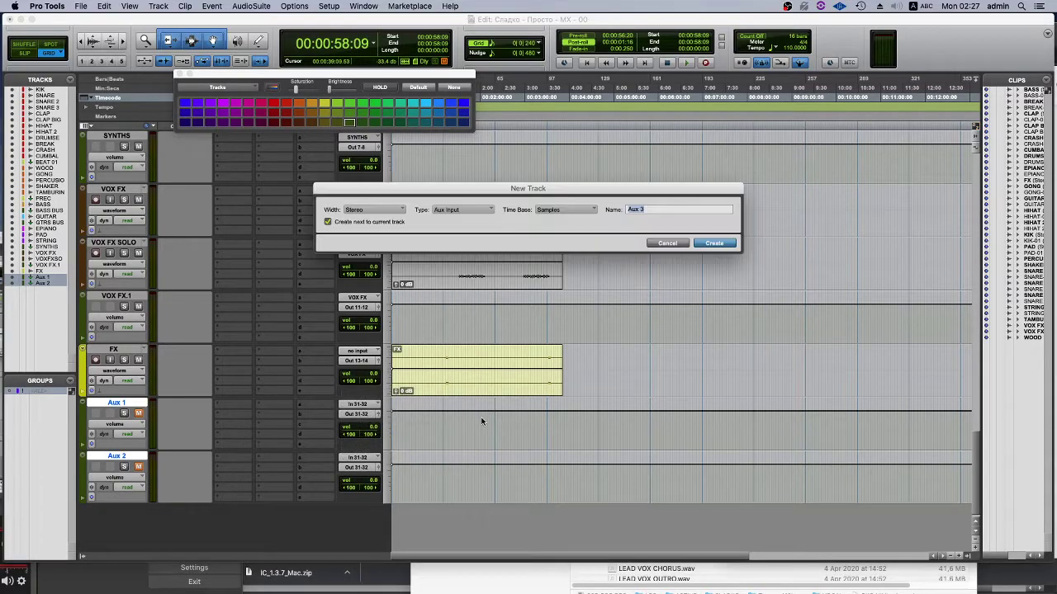
type("ROUTER")
key("Return")
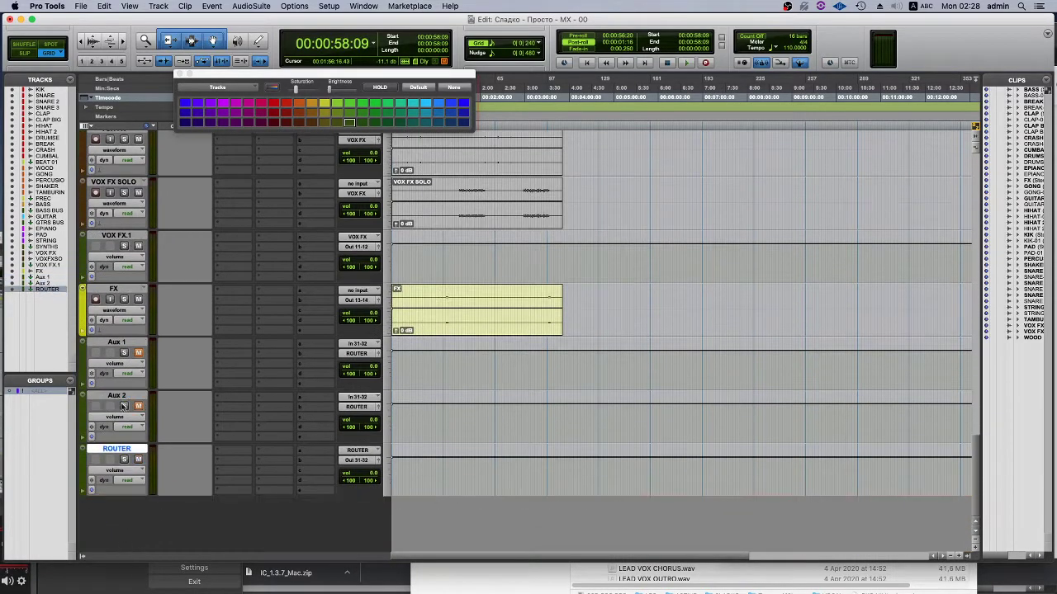
Rename the Aux 1 track as NEVE PRLL and the Aux 2 track as NEVE.
double_click(120, 343)
type("NEVE PRLL")
key("super+Right")
type("N")
key("Return")
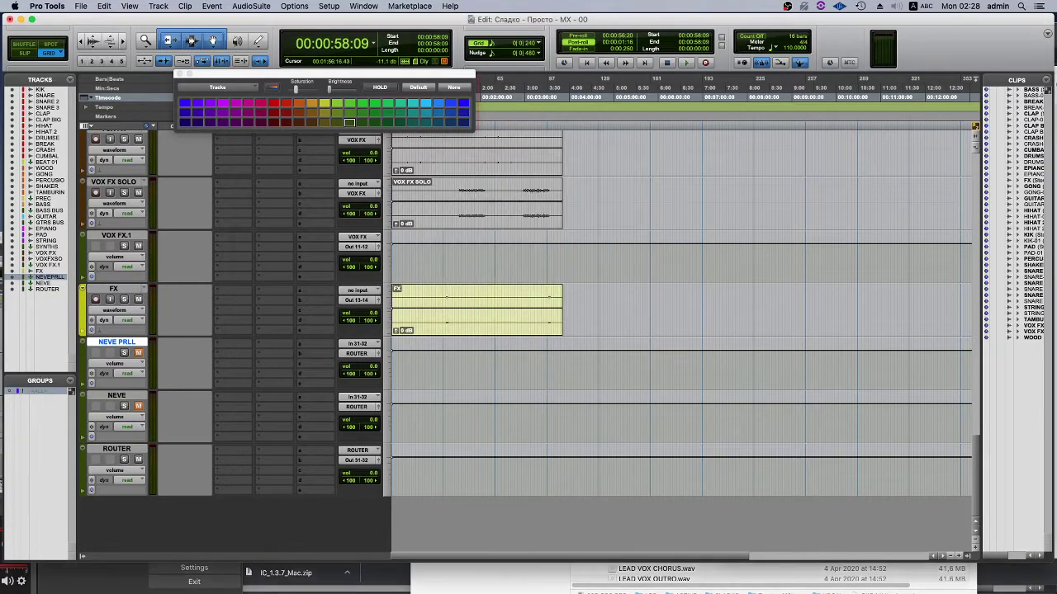
Route the ROUTER track's output to a new stereo audio track named MIX, created next to the current track.
left_click(116, 452)
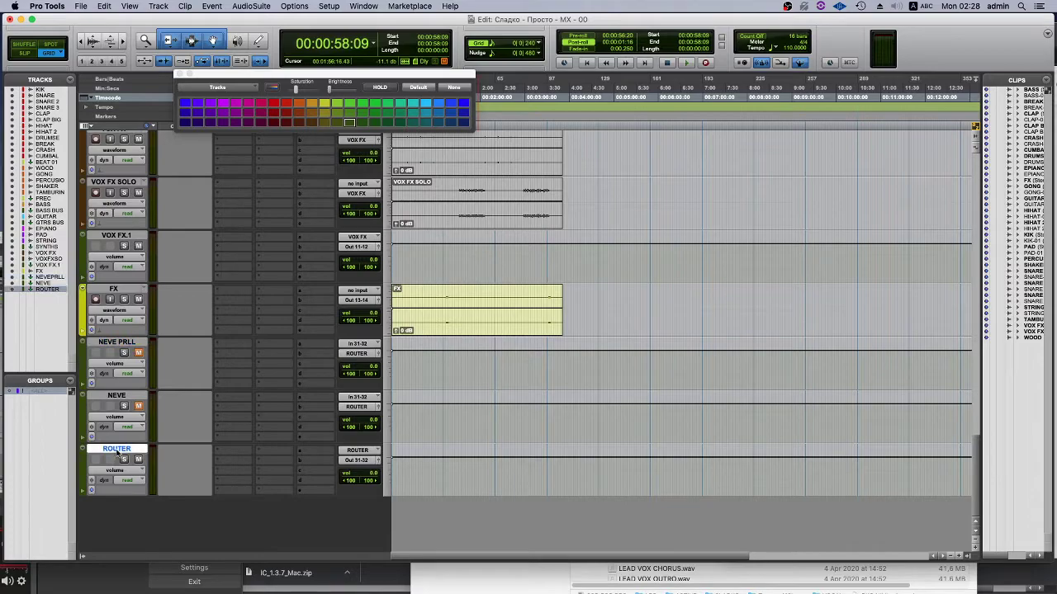
left_click(355, 461)
left_click(370, 499)
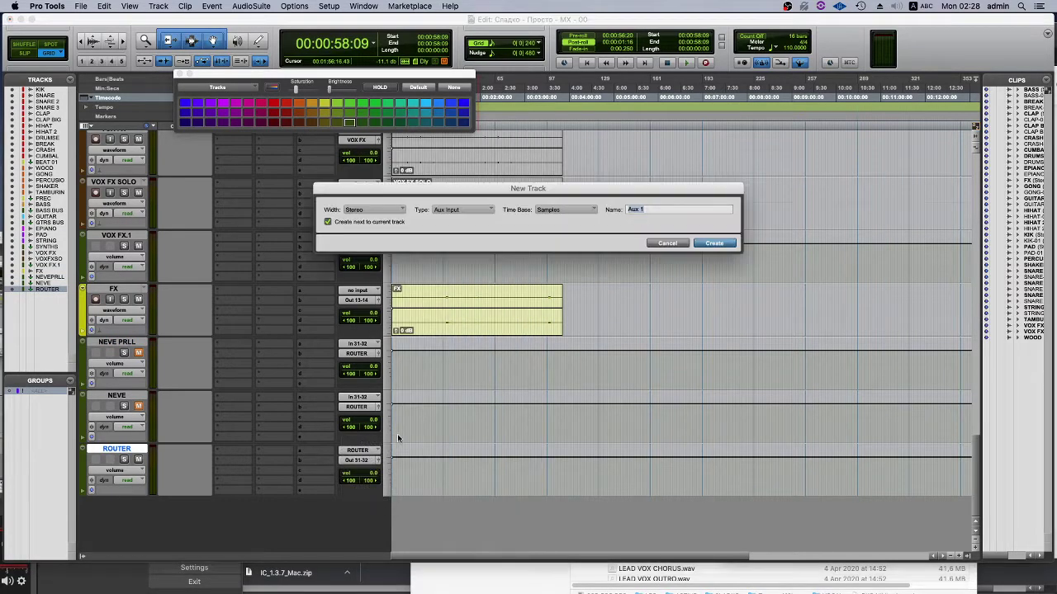
type("MIX")
left_click(451, 210)
left_click(463, 221)
left_click(714, 243)
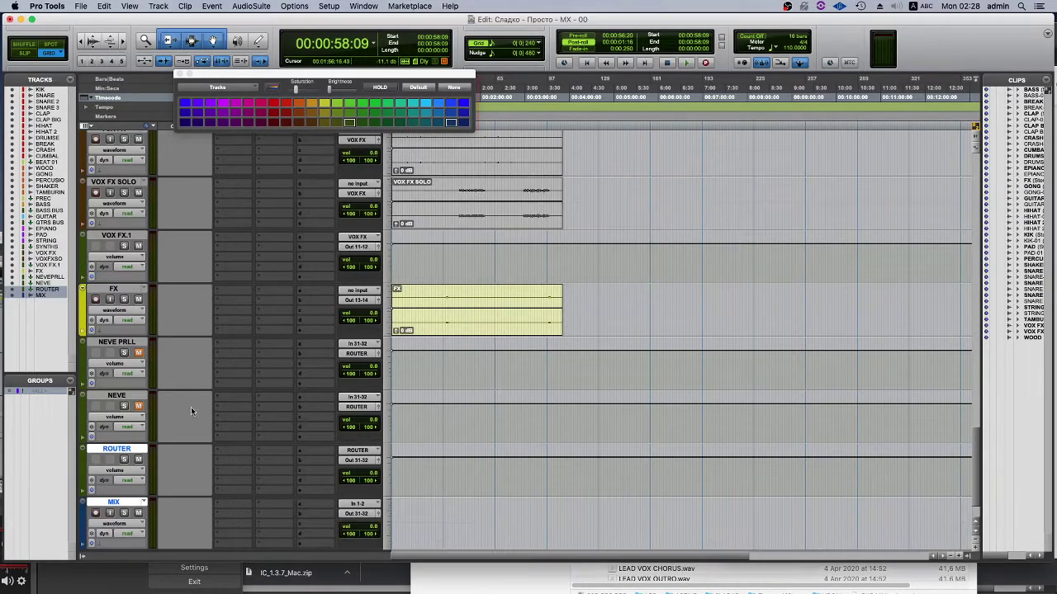
Colour the NEVE PRLL track teal, NEVE light blue, ROUTER green and MIX red.
left_click(121, 343)
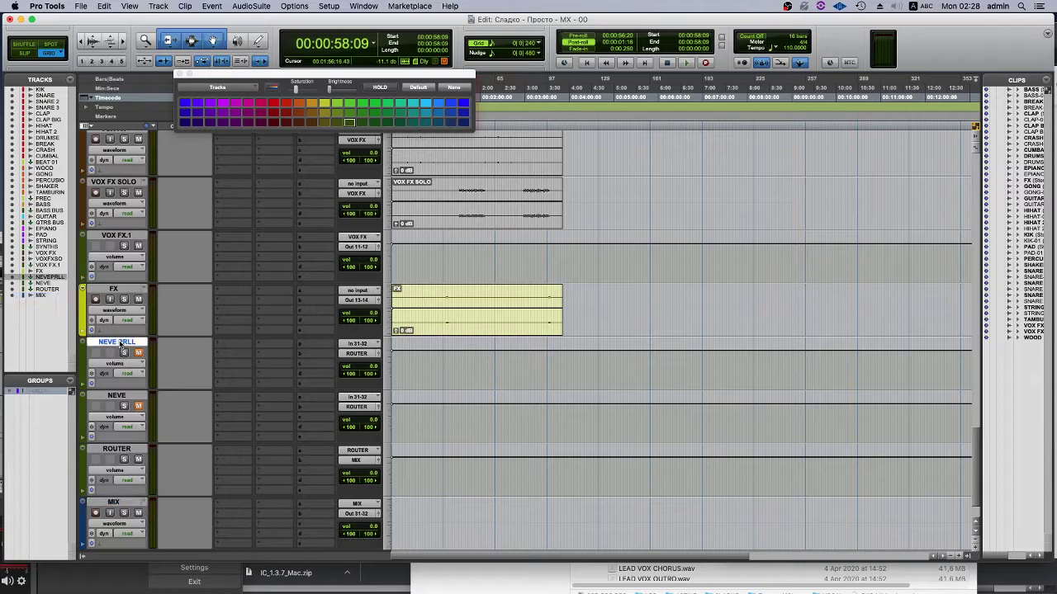
left_click(426, 123)
left_click(426, 113)
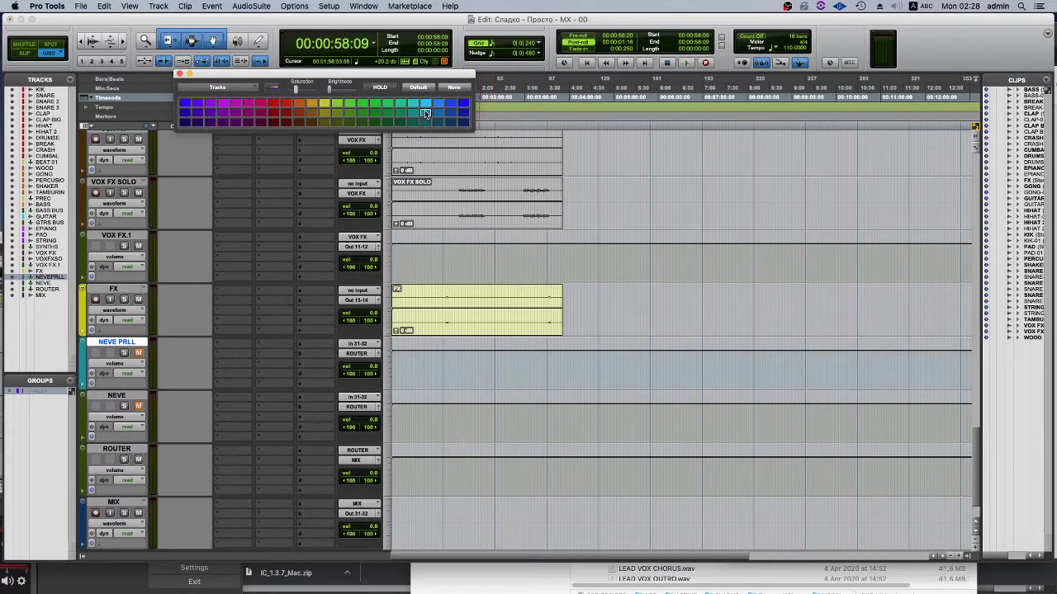
left_click(120, 398)
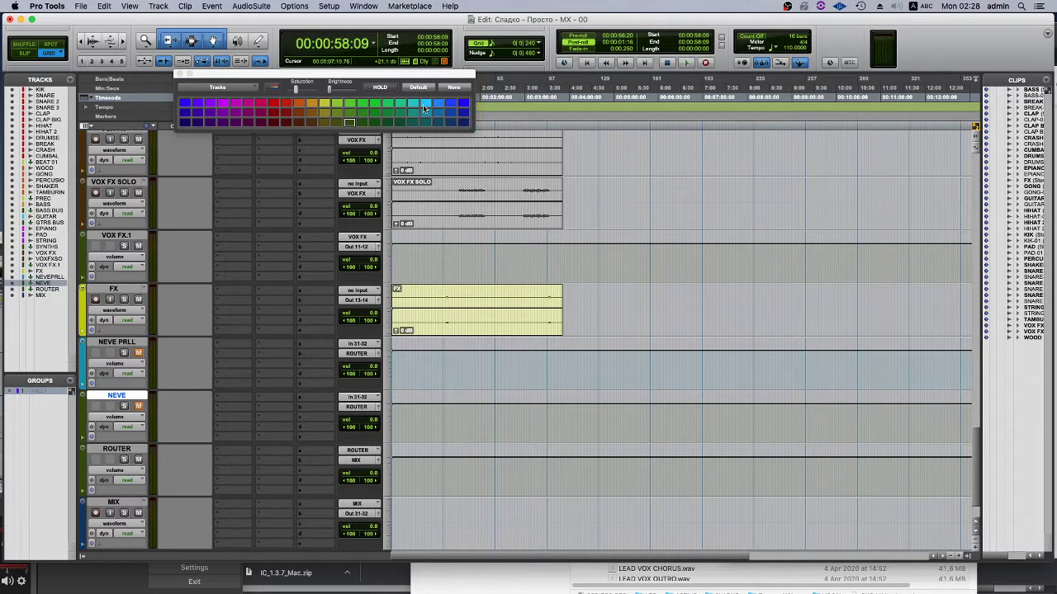
left_click(108, 446)
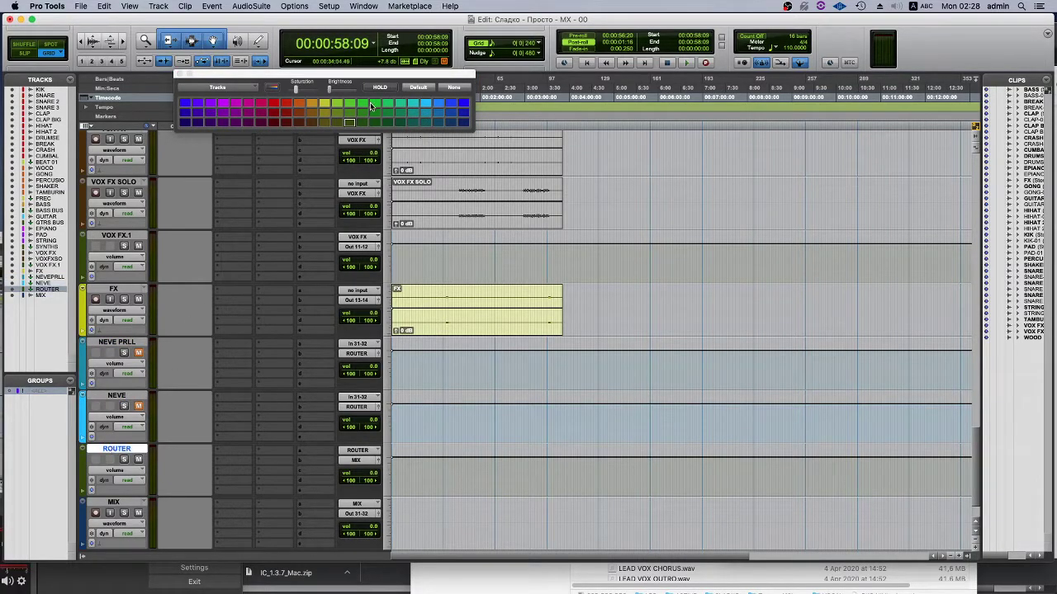
left_click(363, 102)
left_click(113, 500)
left_click(274, 103)
left_click(179, 75)
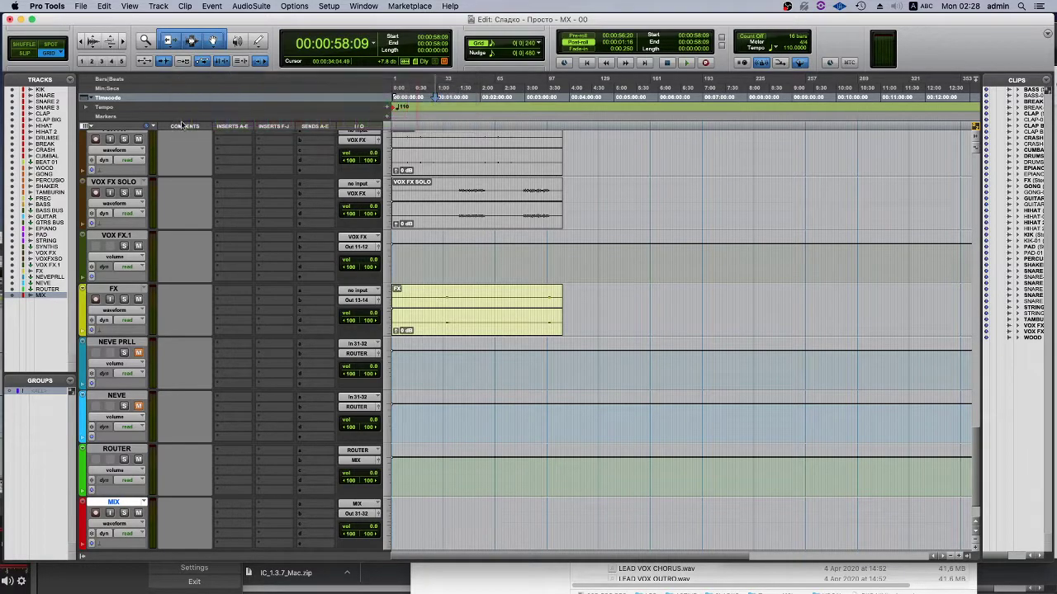
left_click(124, 342)
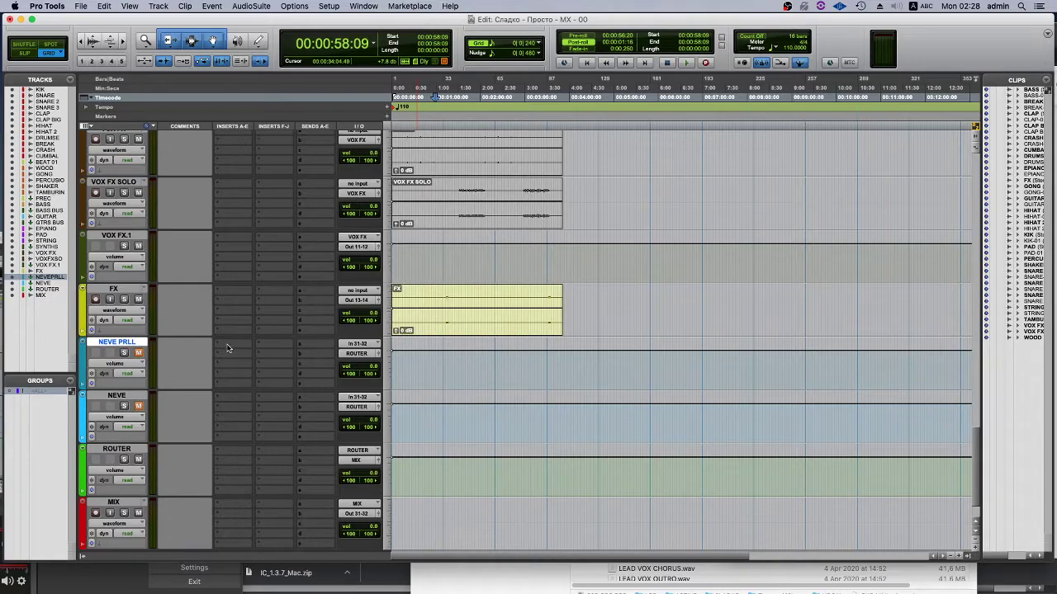
left_click(101, 396)
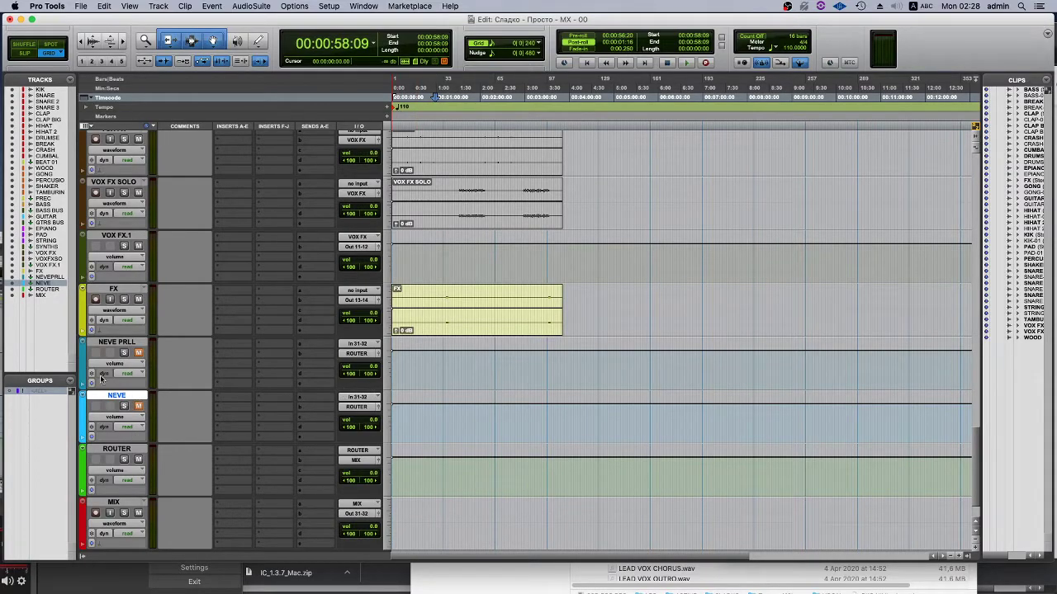
left_click(121, 345)
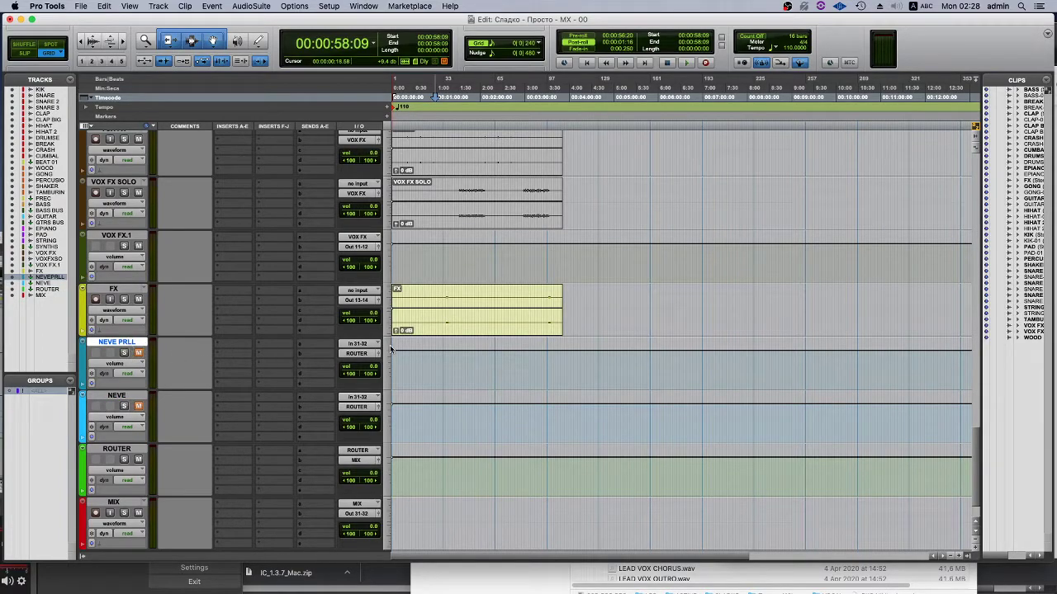
left_click(120, 452)
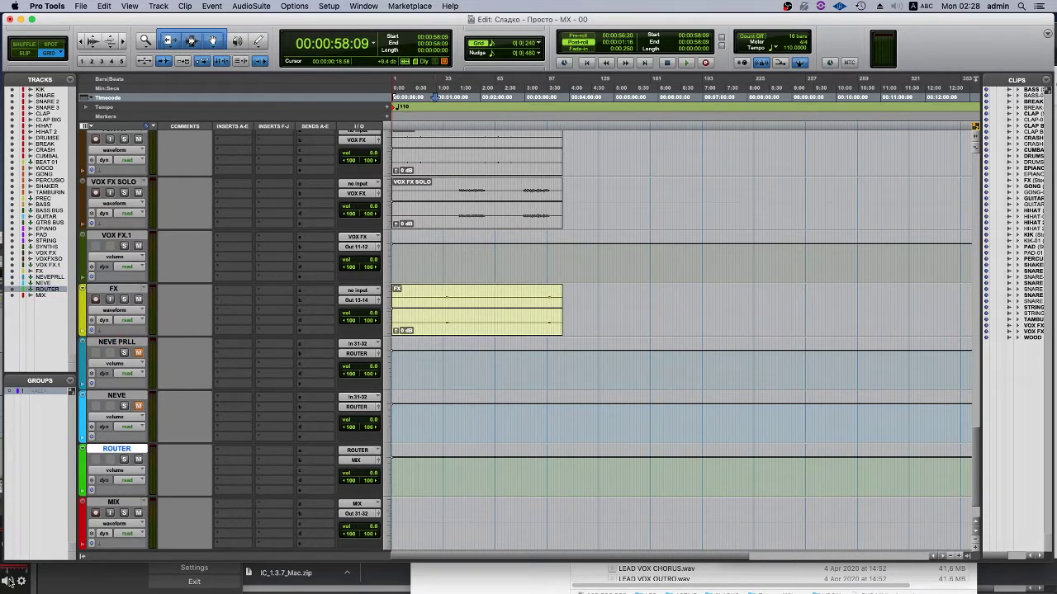
Play the session from about 00:00:35:18 with MIX input monitoring on and NEVE unmuted, checking the meters across all tracks.
left_click(418, 262)
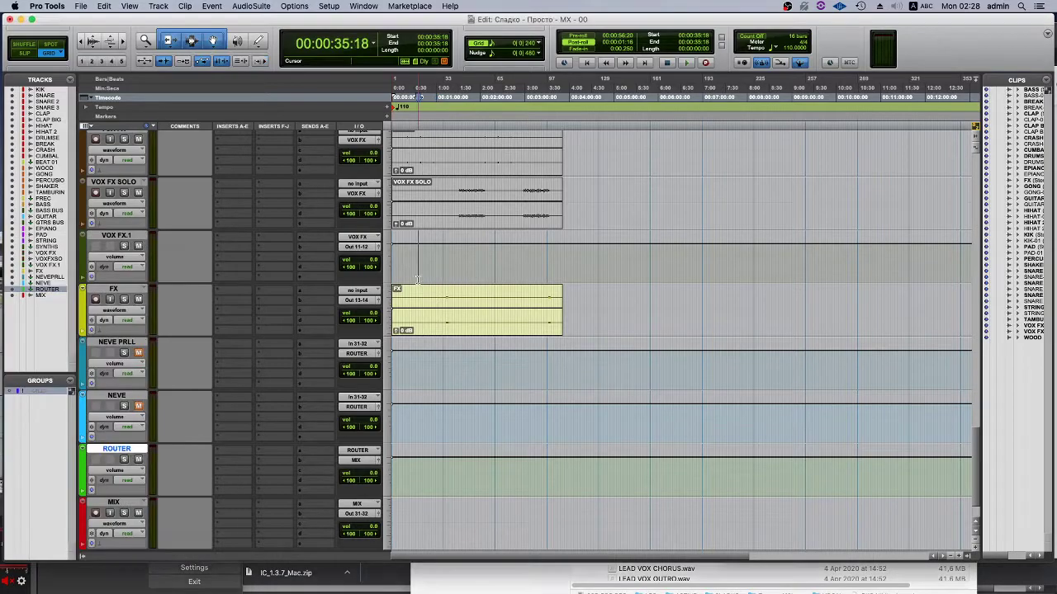
left_click(111, 512)
key("space")
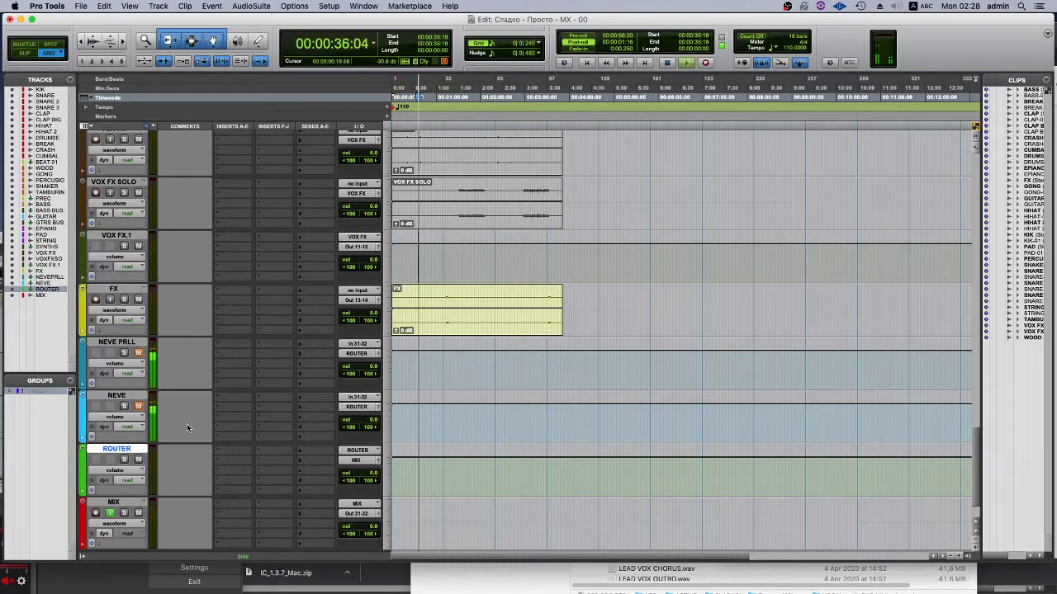
scroll(510, 417, "up", 10)
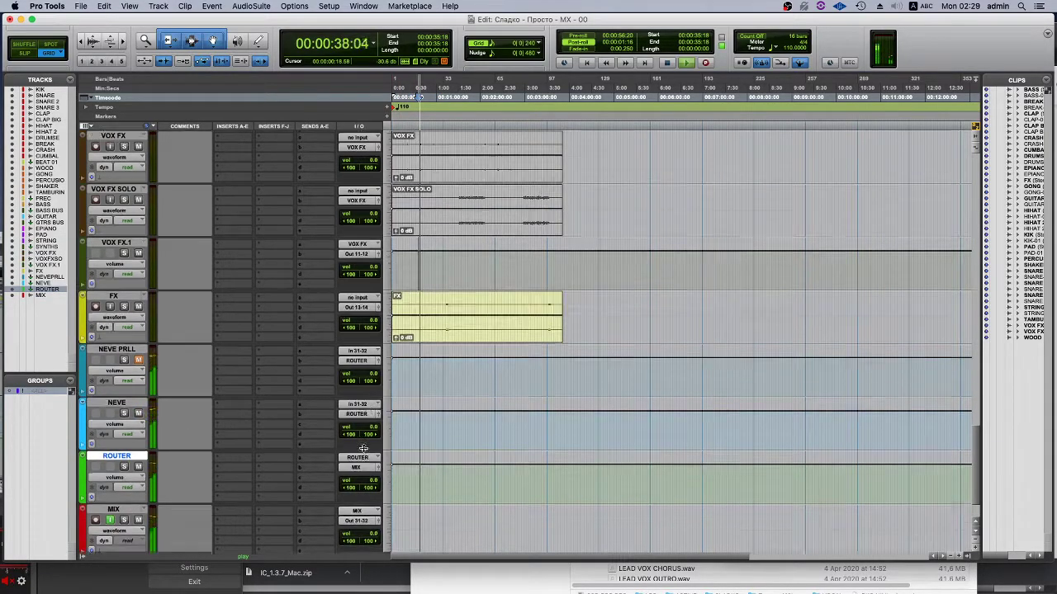
scroll(510, 417, "up", 10)
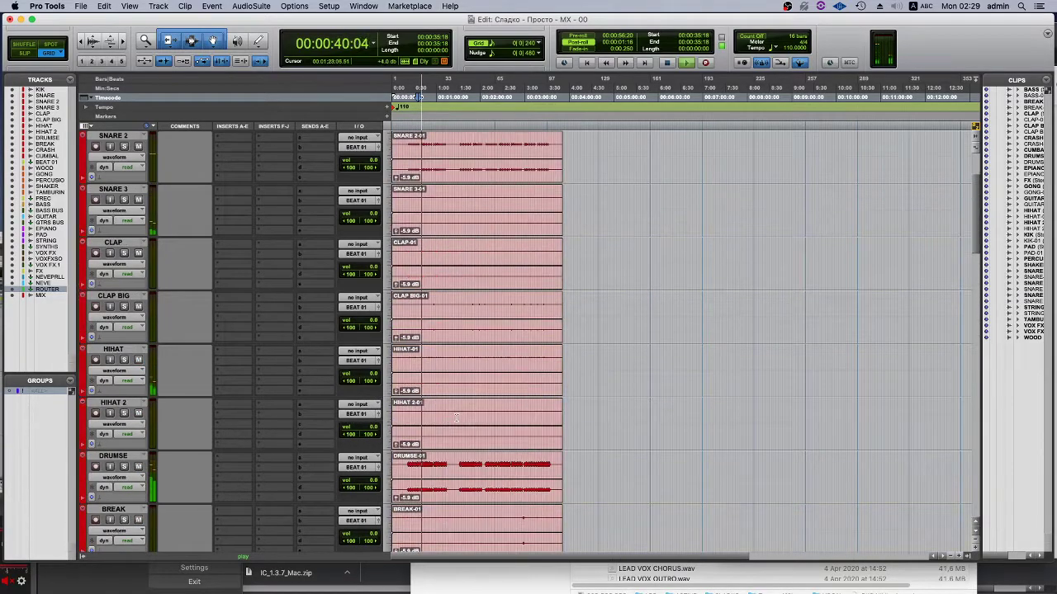
scroll(472, 403, "down", 10)
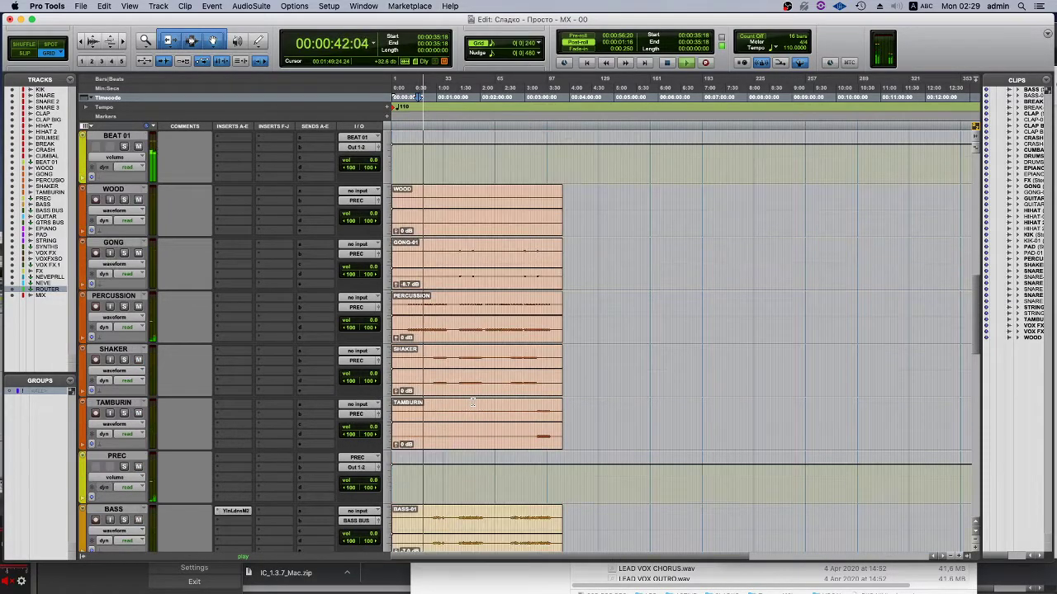
scroll(472, 403, "down", 6)
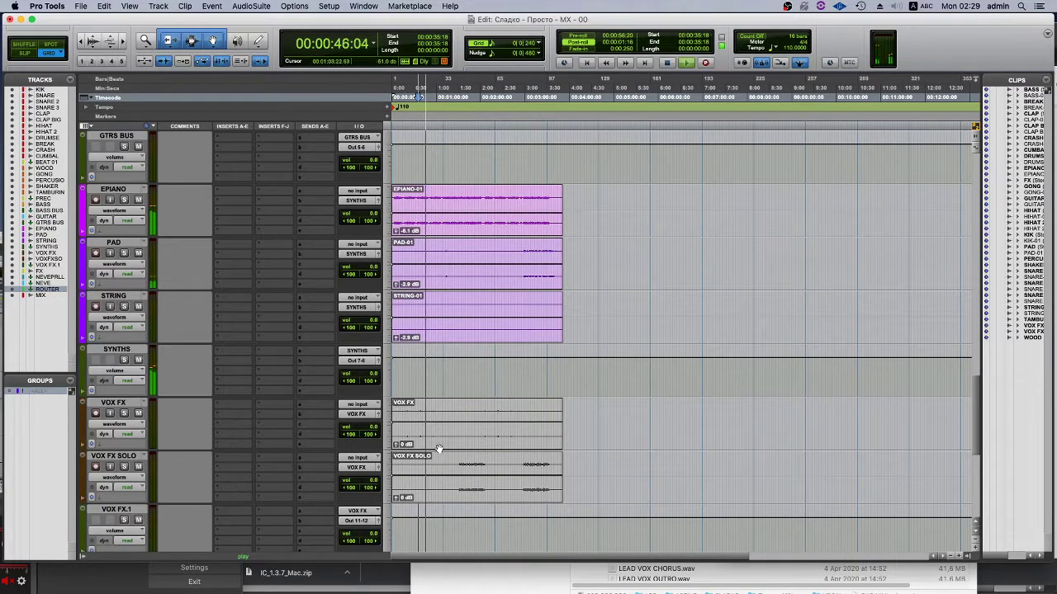
Unmute the VOX FX and VOX FX SOLO clips and play the session from about 00:00:21:20.
left_click(411, 444)
left_click(421, 499, "shift")
key("super+m")
key("space")
left_click(409, 412)
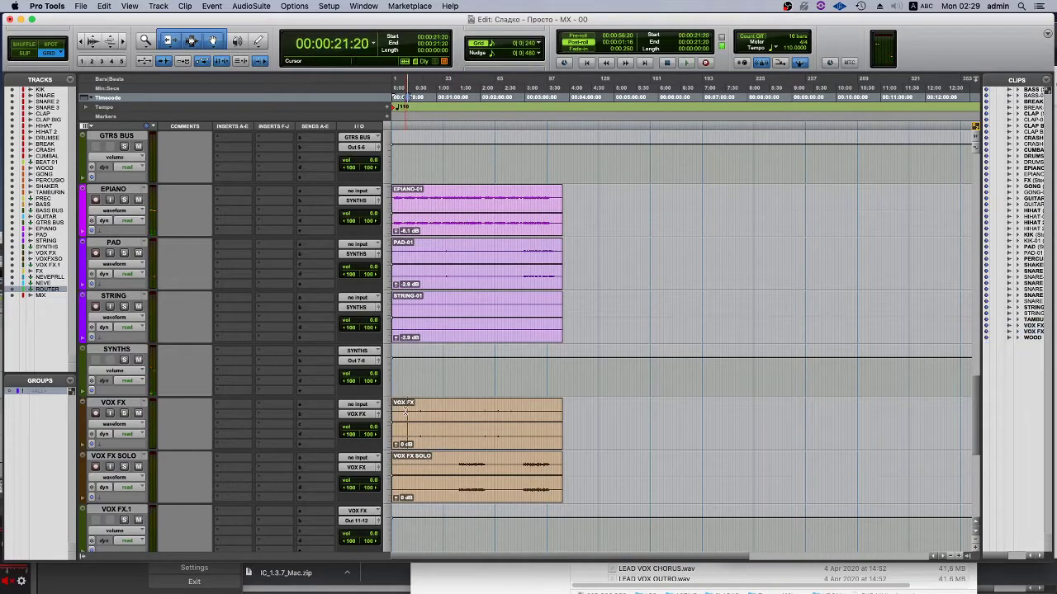
key("space")
key("super+bracketright")
key("super+bracketright")
key("super+bracketleft")
key("super+bracketleft")
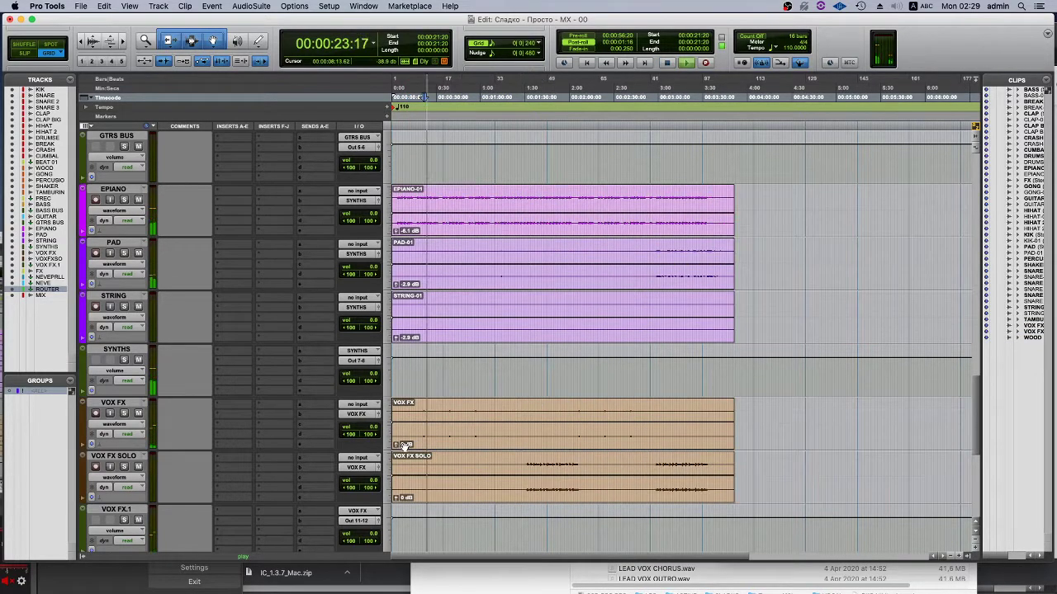
key("space")
Colour the BASS BUS, GTRS BUS, SYNTHS and VOX FX.1 aux tracks yellow.
left_click(117, 349)
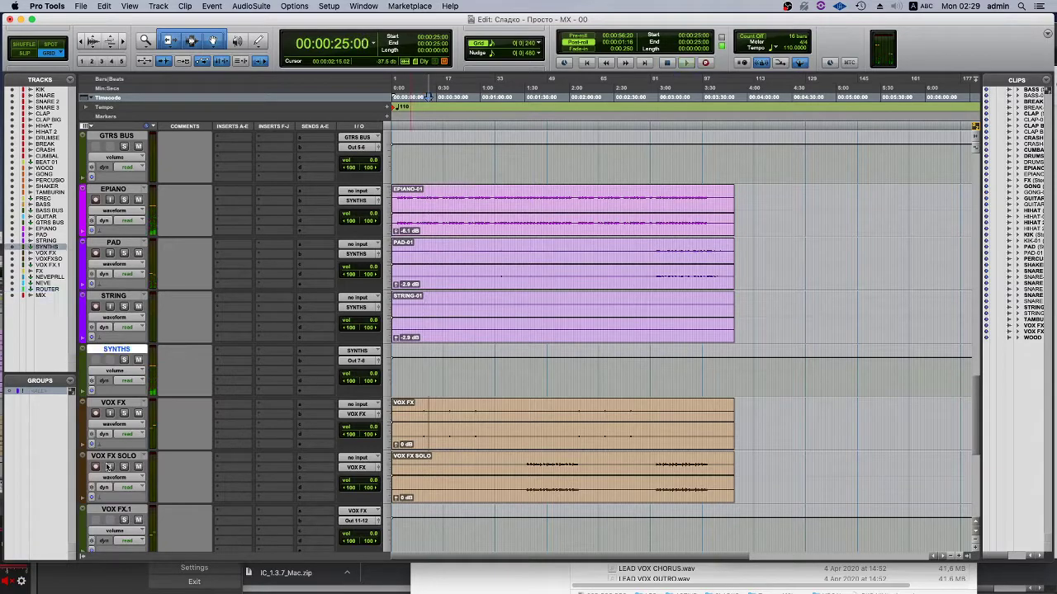
left_click(116, 510, "super")
scroll(135, 234, "up", 3)
left_click(116, 243, "super")
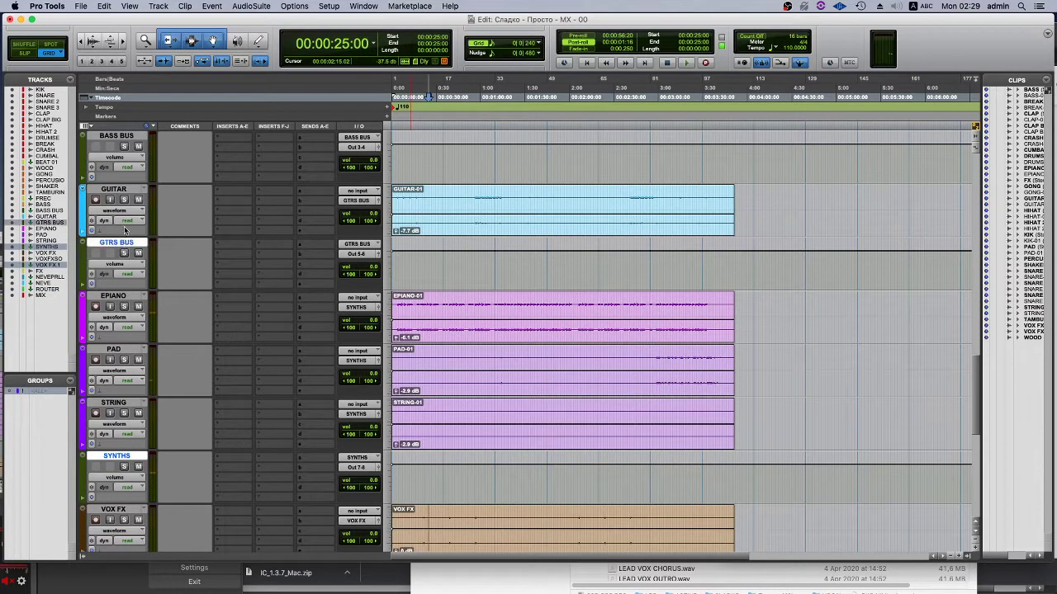
left_click(116, 135, "super")
double_click(87, 157)
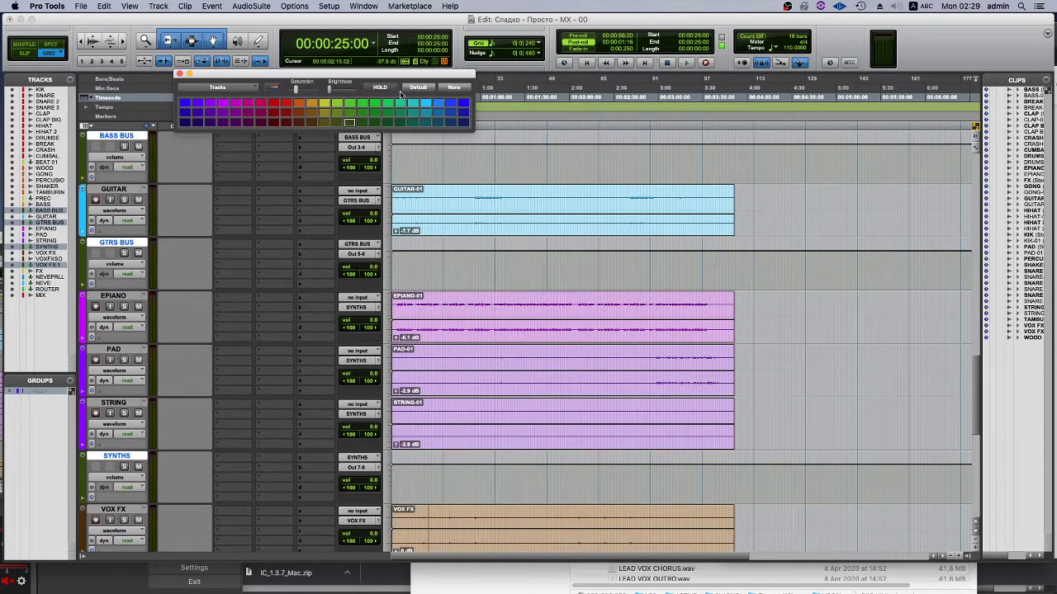
left_click(331, 106)
left_click(179, 73)
scroll(186, 259, "down", 7)
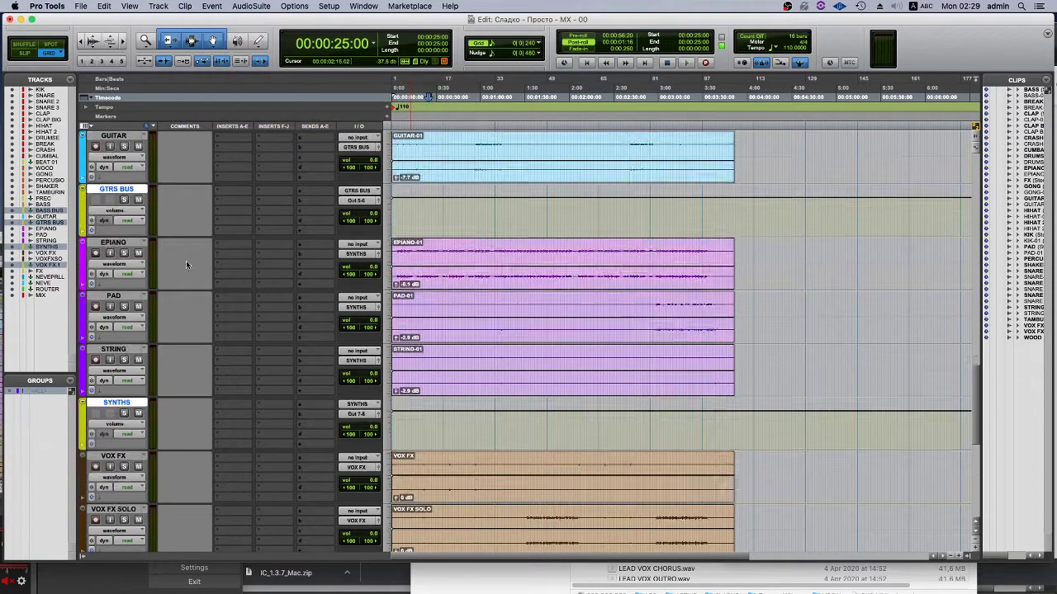
left_click(116, 349, "super")
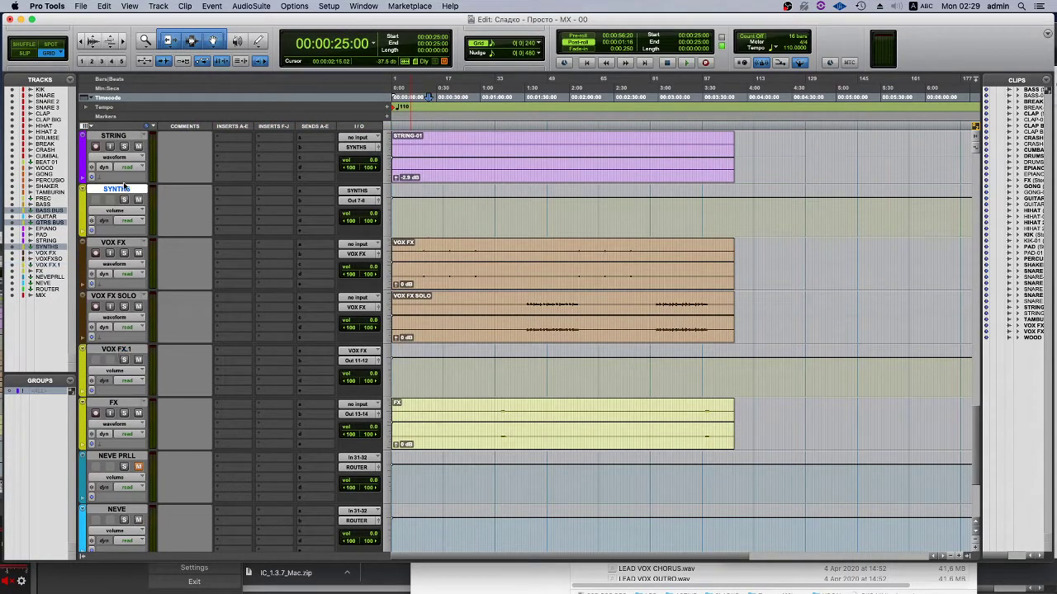
Switch to Finder, select all WAV files in the VOCAL folder and close the LEO folder window.
mouse_move(403, 582)
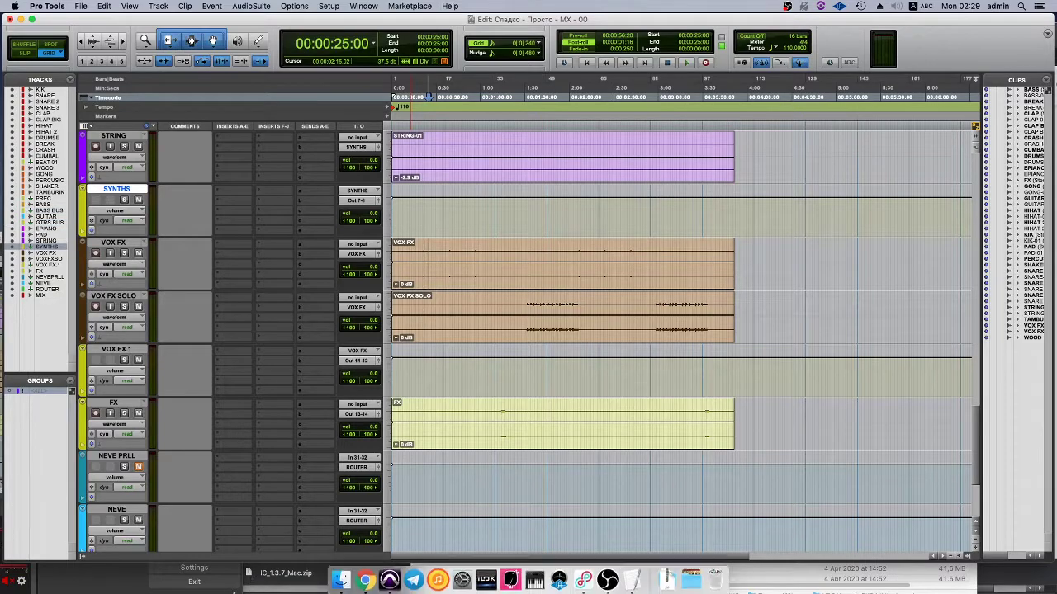
left_click(347, 565)
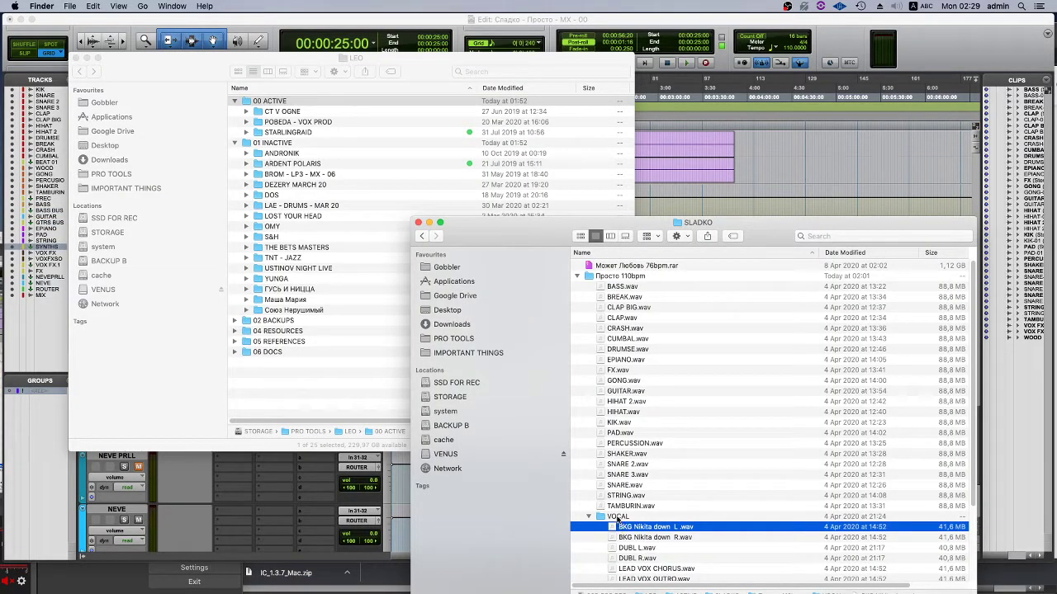
double_click(617, 518)
left_click(636, 266)
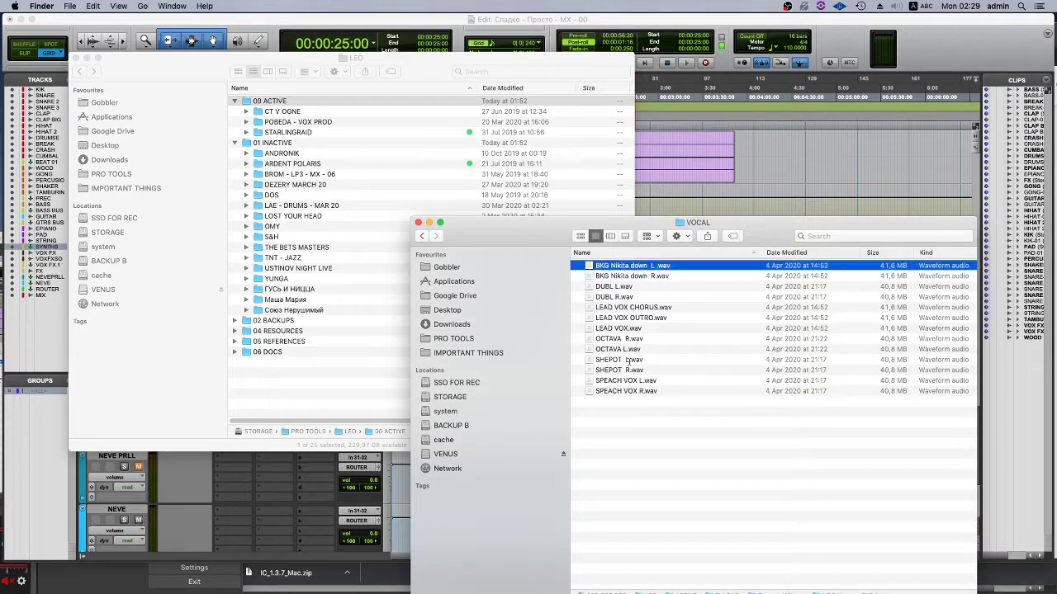
key("cmd+a")
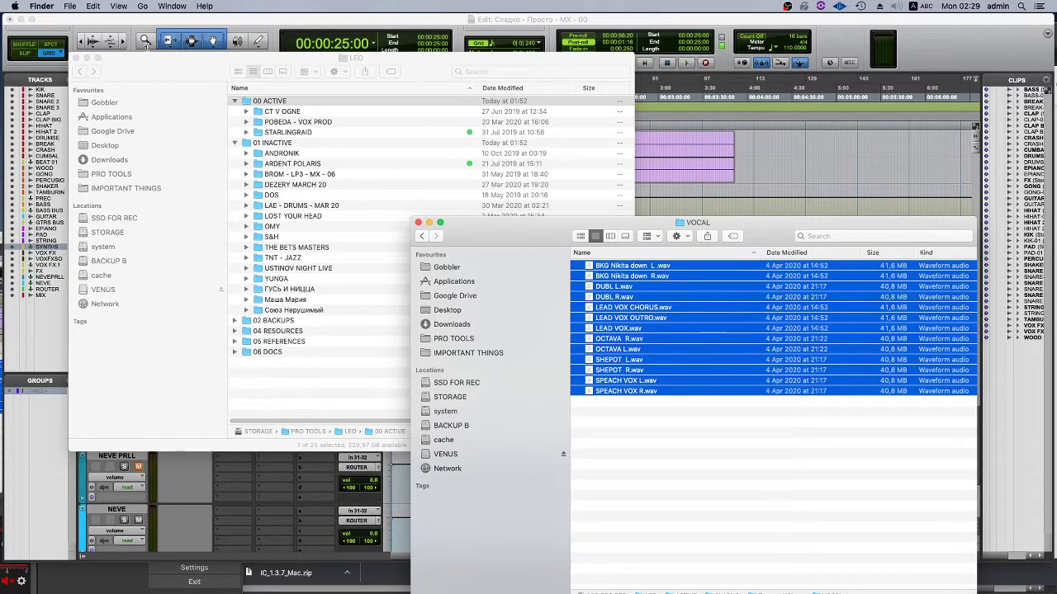
left_click(87, 57)
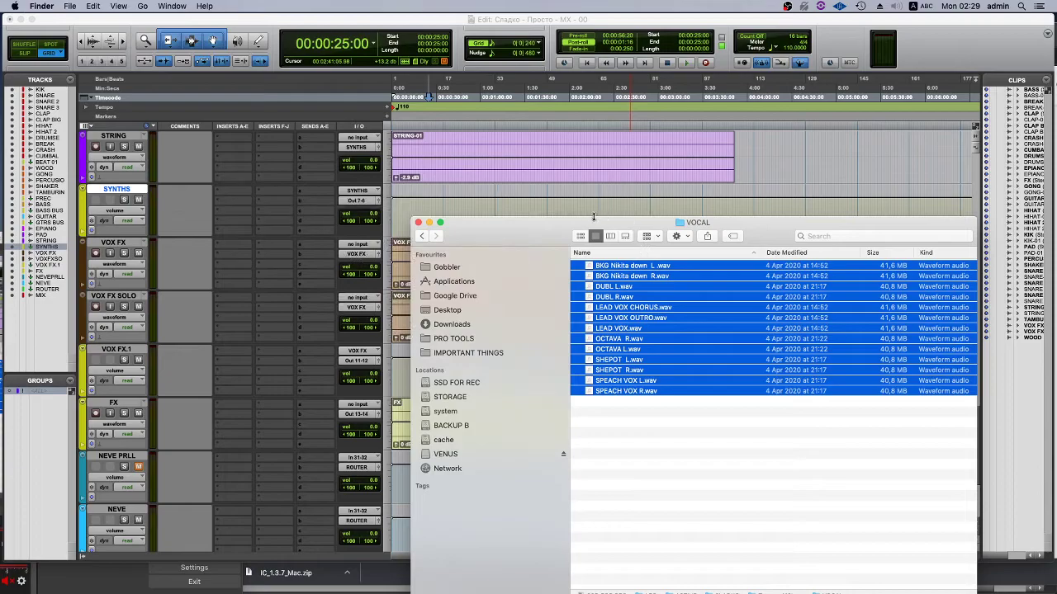
Try to place the selected vocal files in the session timeline, and undo the placement on the MIX track.
left_click_drag(488, 227, 537, 458)
left_click_drag(660, 498, 799, 402)
scroll(799, 402, "down", 3)
key("super+bracketleft")
key("super+bracketleft")
key("super+bracketleft")
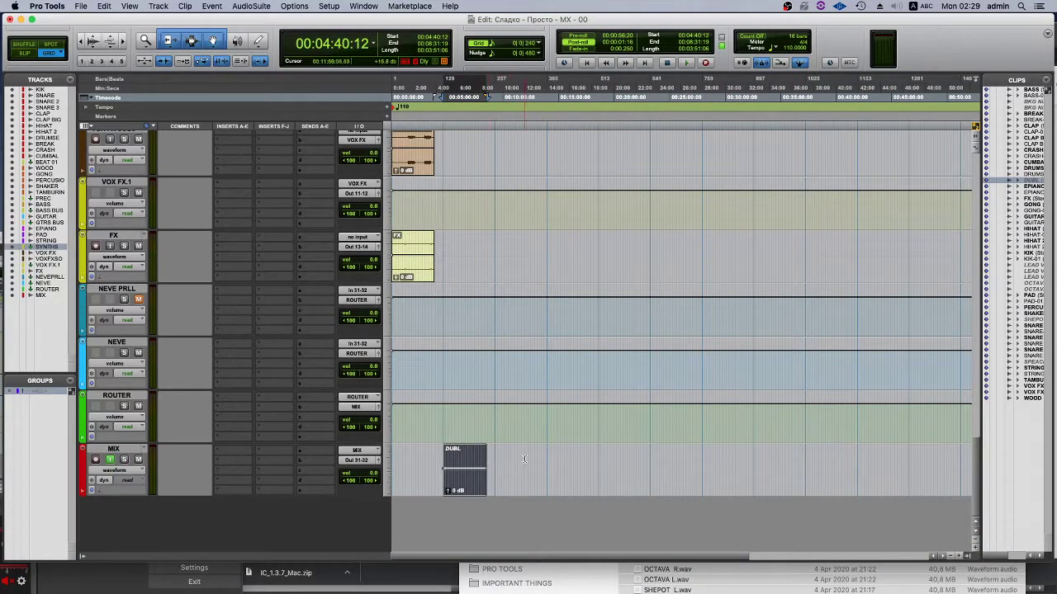
key("super+z")
key("space")
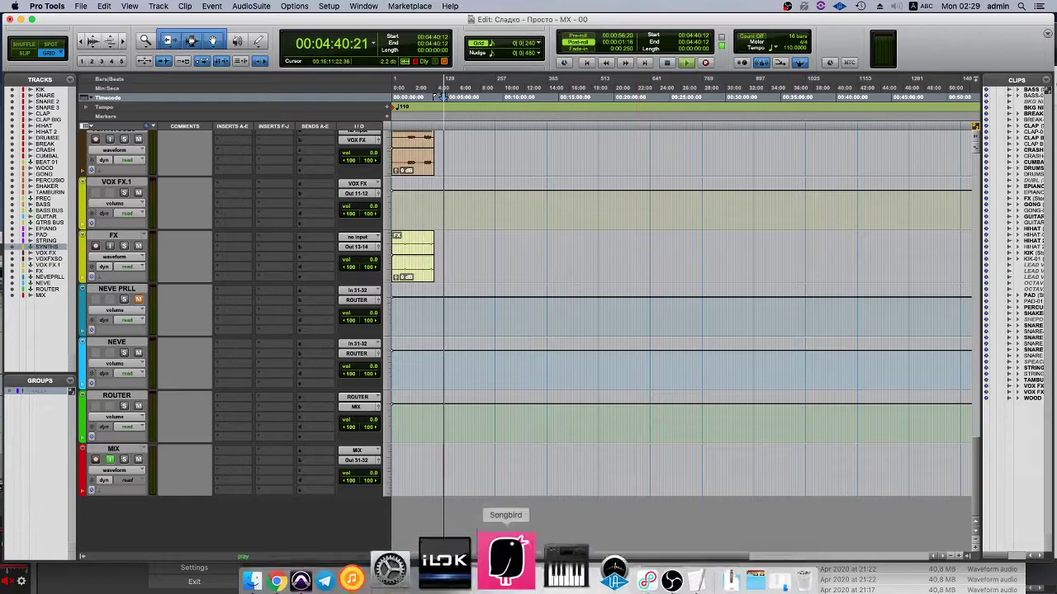
left_click(593, 566)
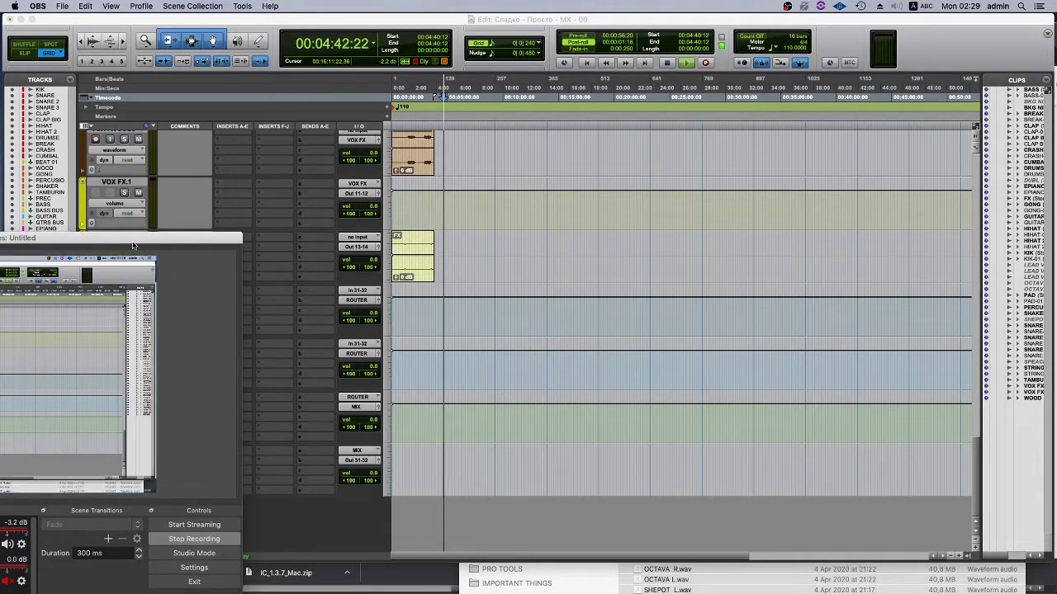